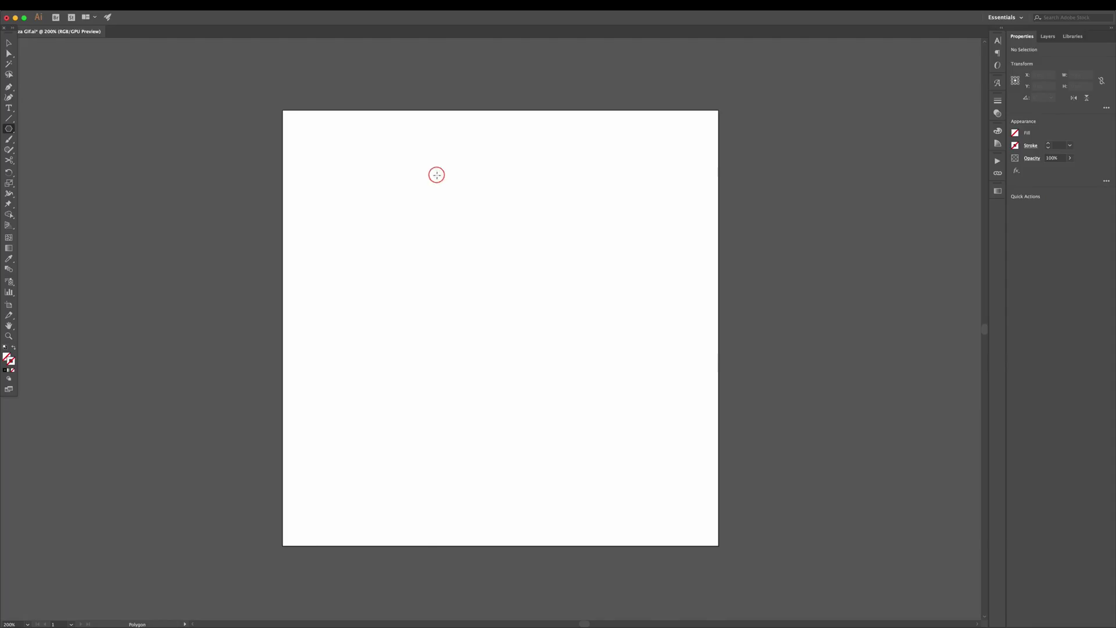
- Draw a three-sided polygon, fill it dark grey, and move it to the artboard centre
click(437, 175)
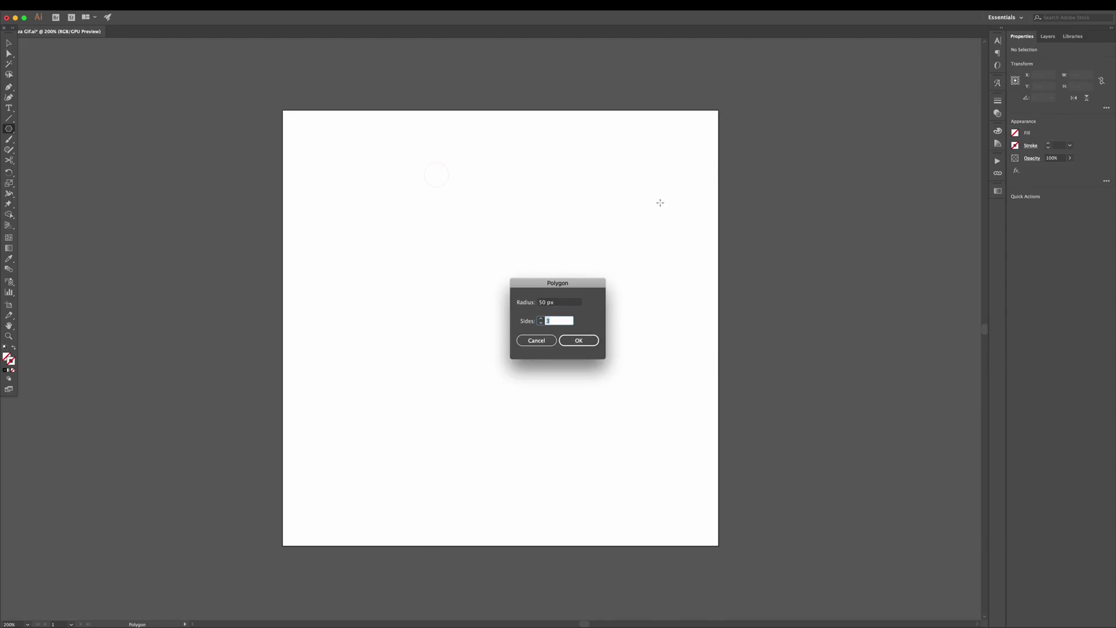
click(578, 340)
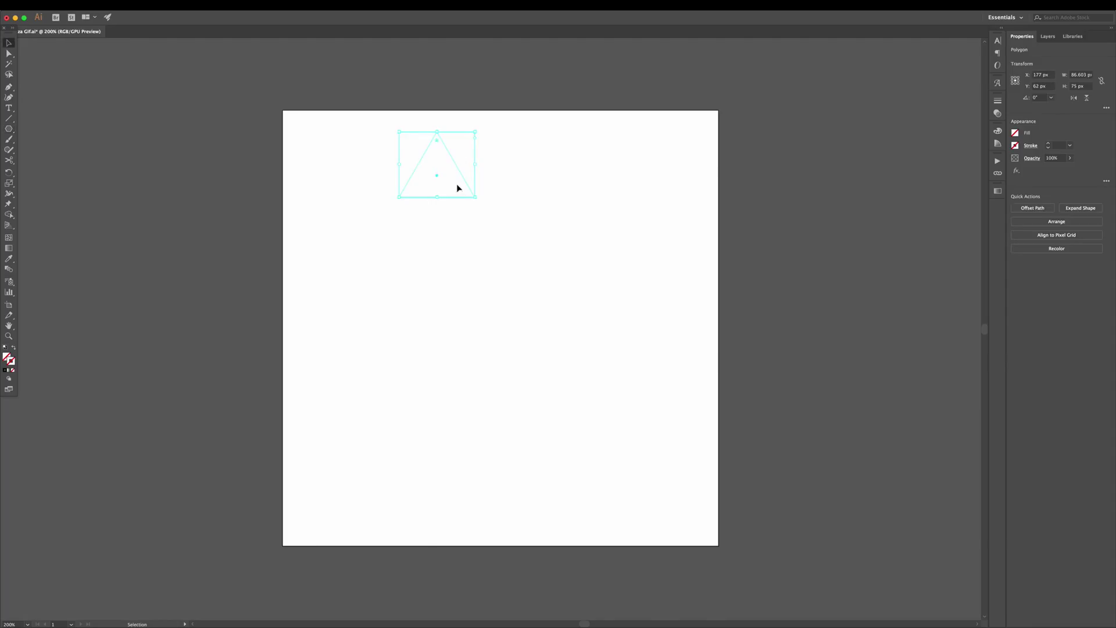
drag(457, 188, 528, 287)
key(i)
click(841, 286)
key(v)
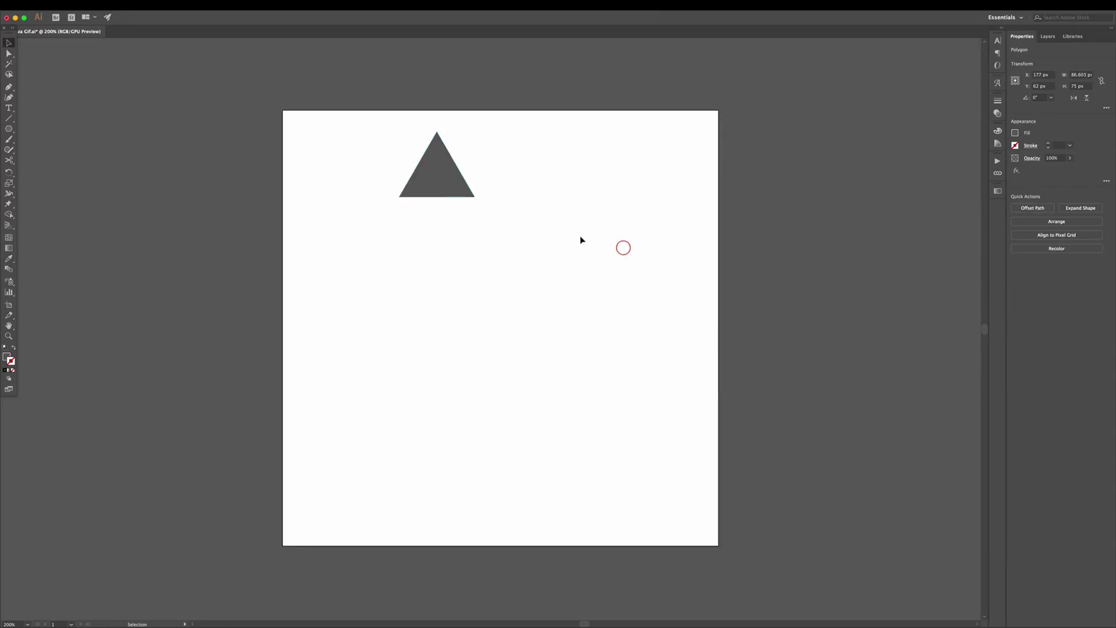
mouse_move(445, 197)
mouse_down()
mouse_move(503, 277)
mouse_move(504, 403)
mouse_up()
- Raise the triangle's top anchor to make it taller, then move the triangle lower
key(a)
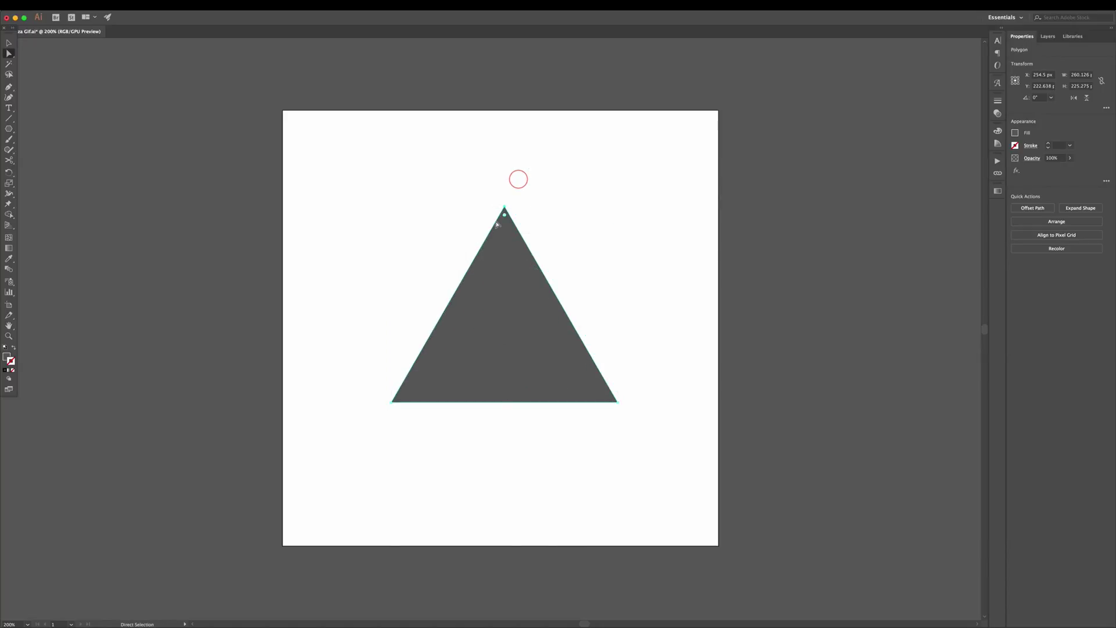
drag(504, 207, 504, 143)
key(v)
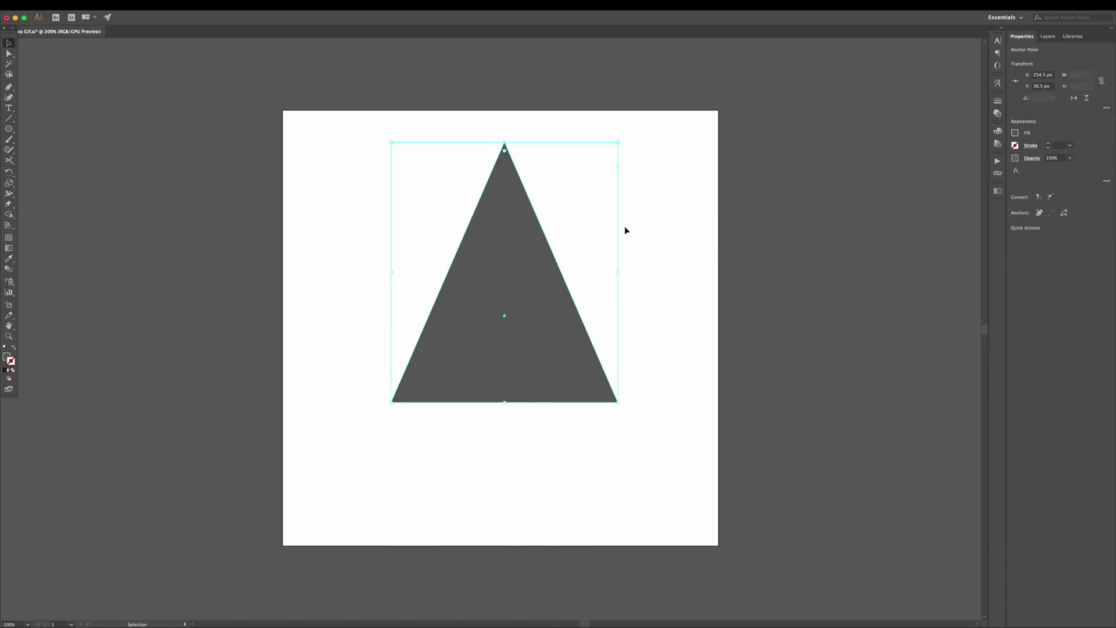
click(625, 228)
drag(521, 301, 521, 334)
click(626, 269)
- Zoom in, centre the view on the triangle, and select it for path editing
key(space)
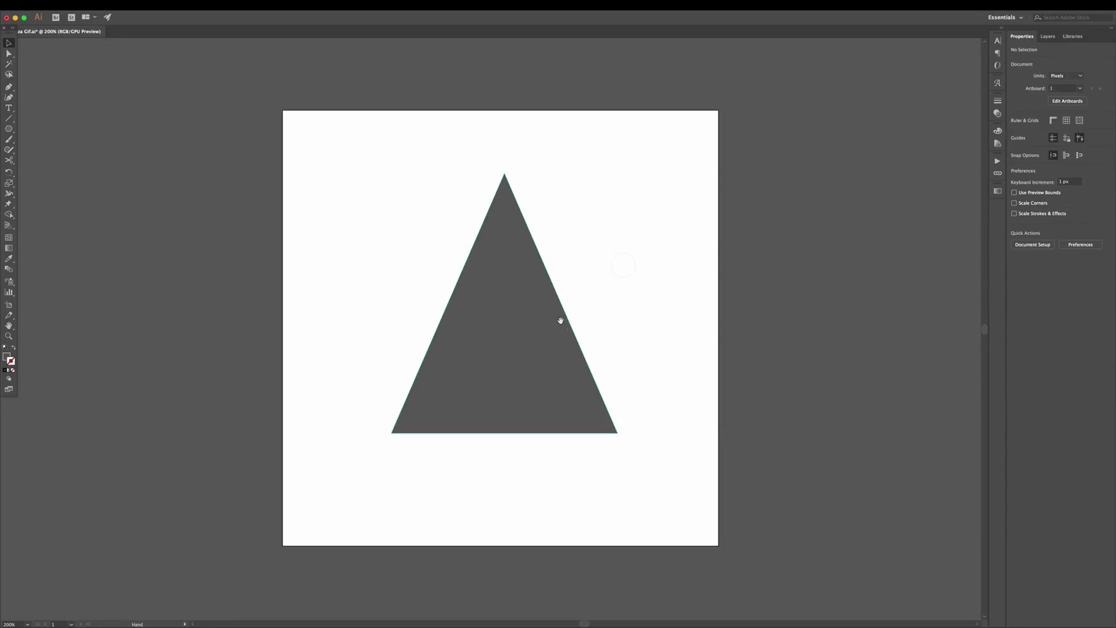
key(ctrl+equal)
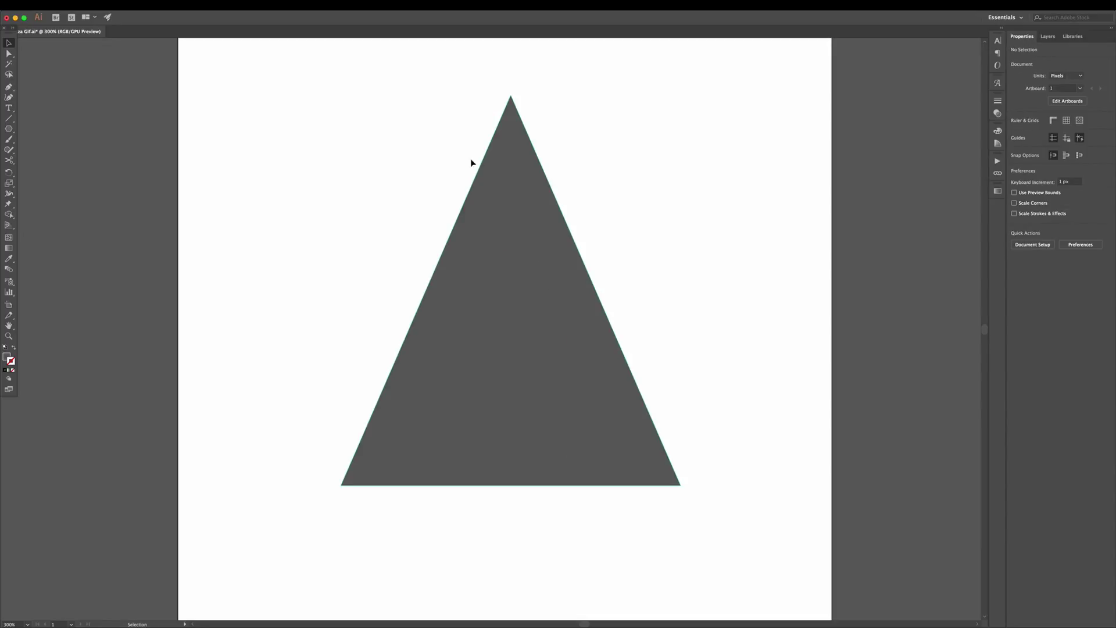
drag(593, 350, 596, 321)
click(541, 434)
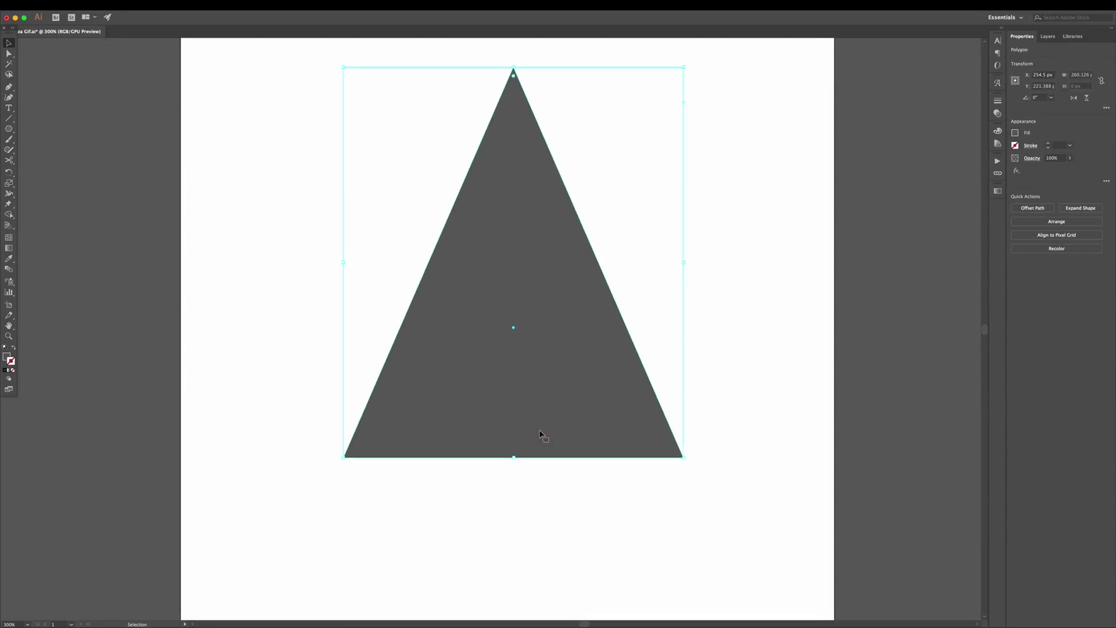
click(8, 87)
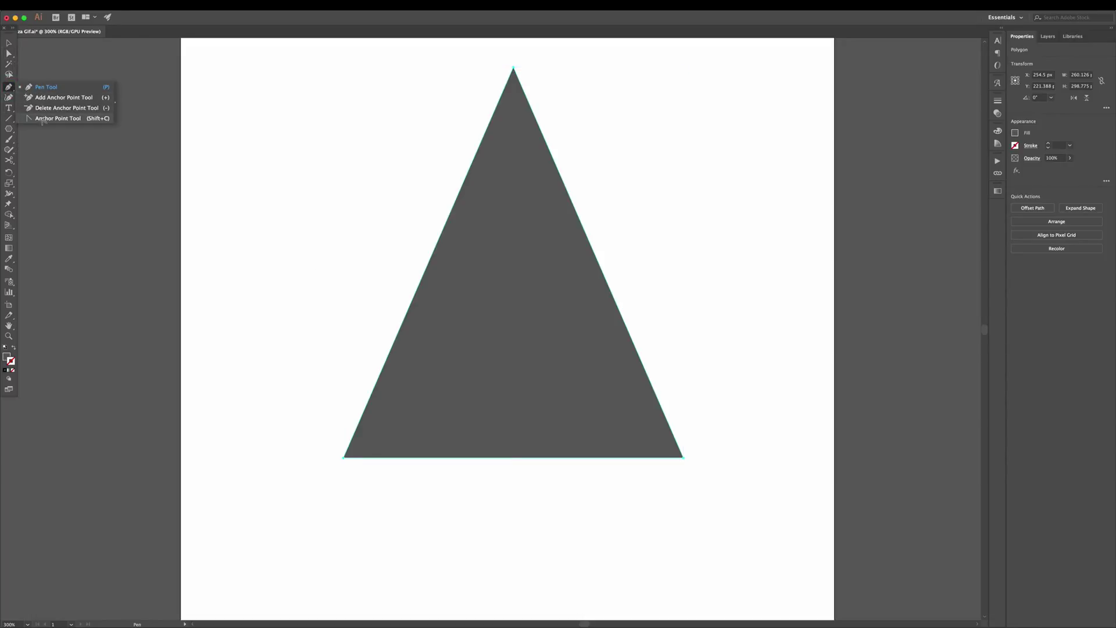
- Bow the bottom edge into a curve and add anchors near both bottom corners
click(42, 119)
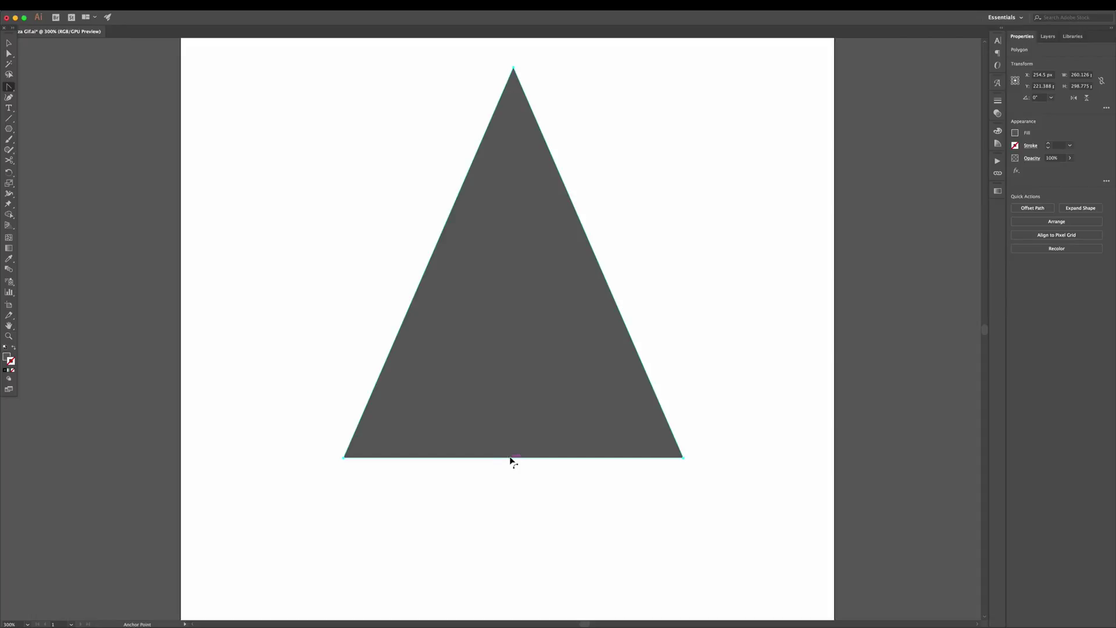
drag(513, 458, 512, 491)
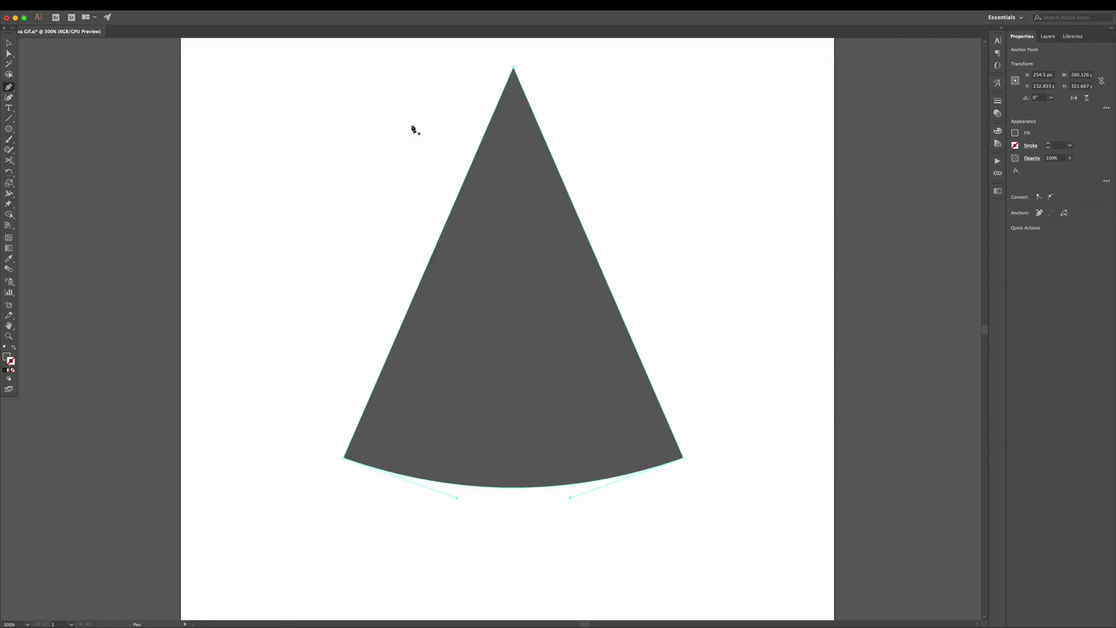
click(356, 429)
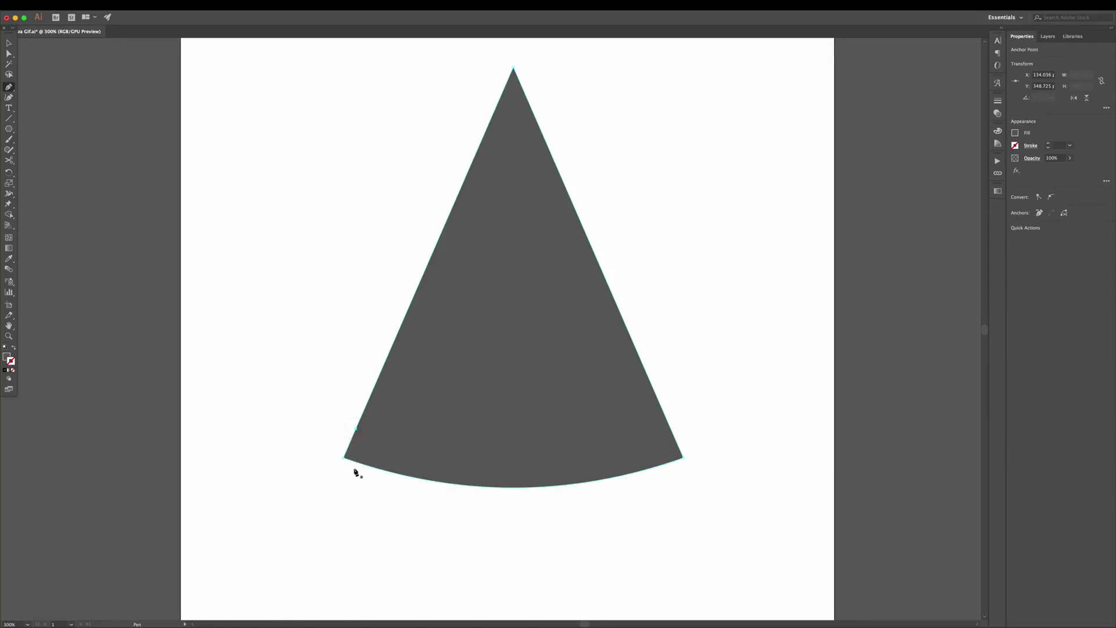
click(361, 464)
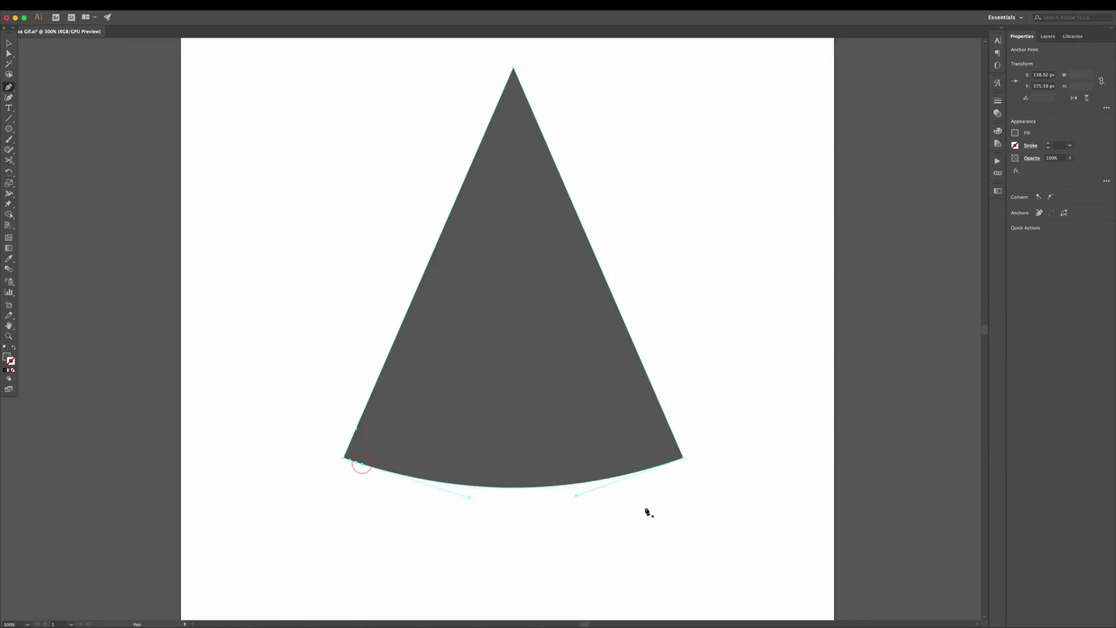
click(673, 435)
click(664, 466)
- Delete both bottom corner anchors to round them, adjust the corner curves, and reposition the slice
click(684, 460)
click(345, 457)
key(a)
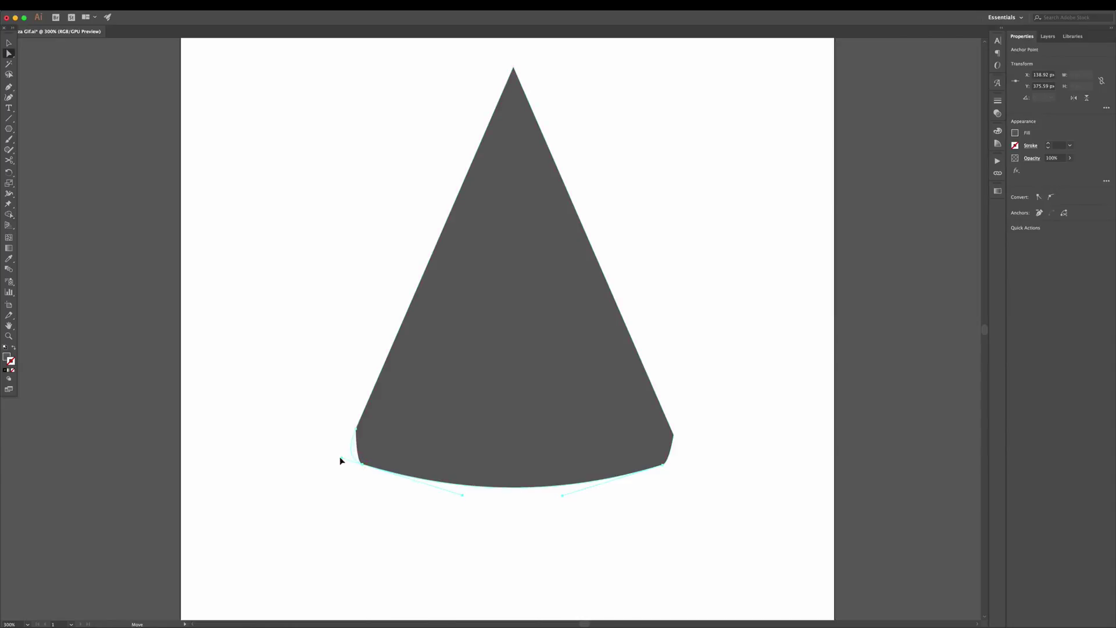
drag(335, 458, 334, 455)
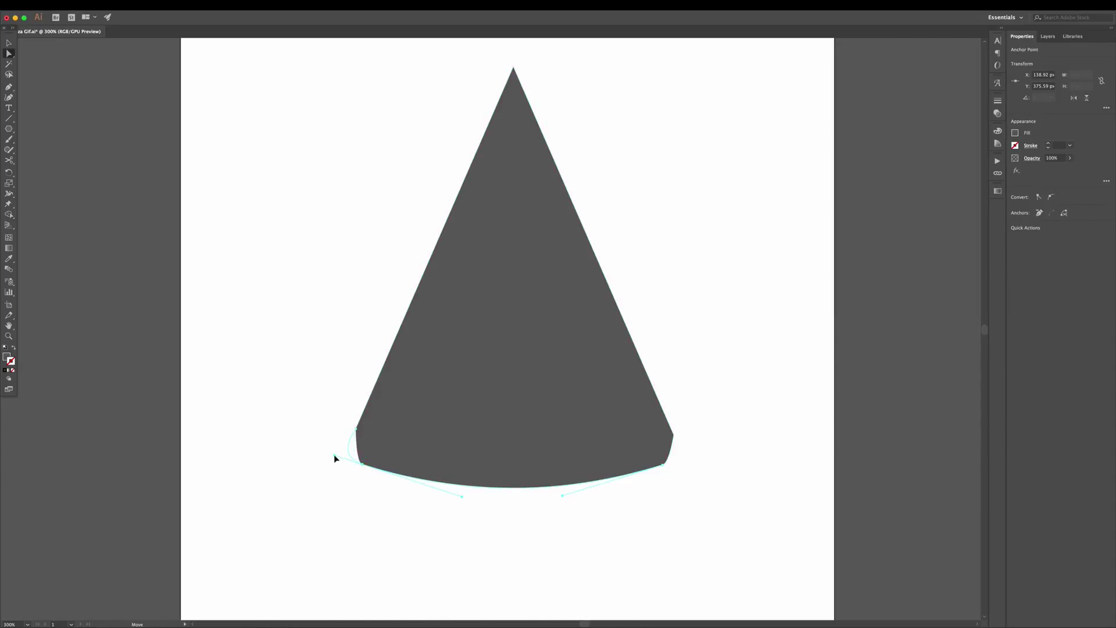
click(664, 465)
drag(671, 464, 690, 458)
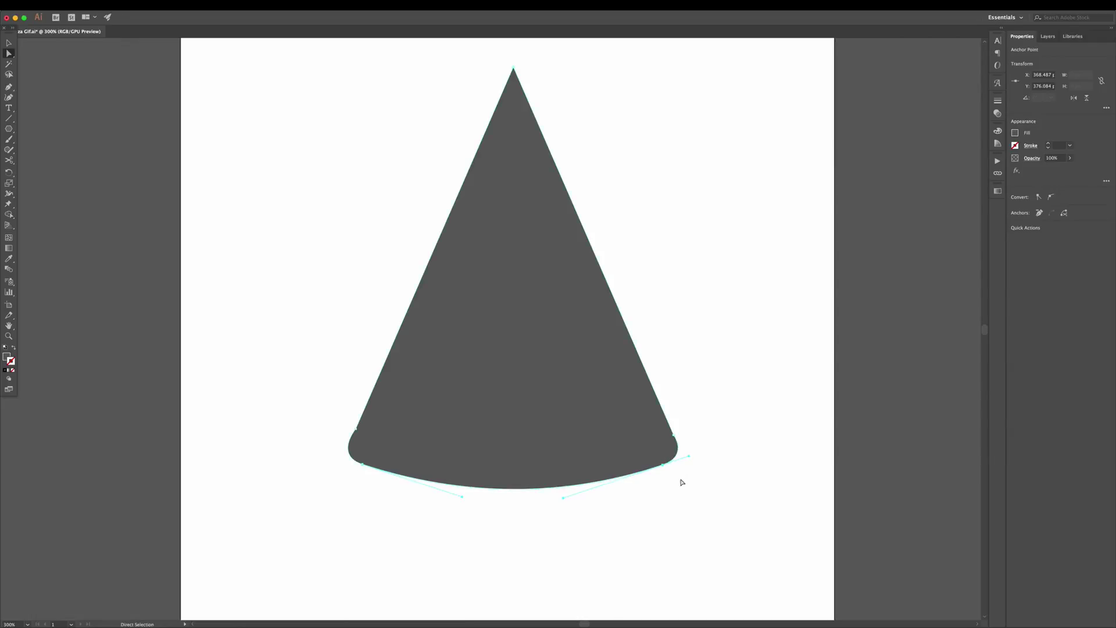
key(v)
click(678, 479)
drag(553, 435, 546, 400)
- Undo the accidental move, zoom in, and convert the bottom-left corner's upper anchor
key(ctrl+z)
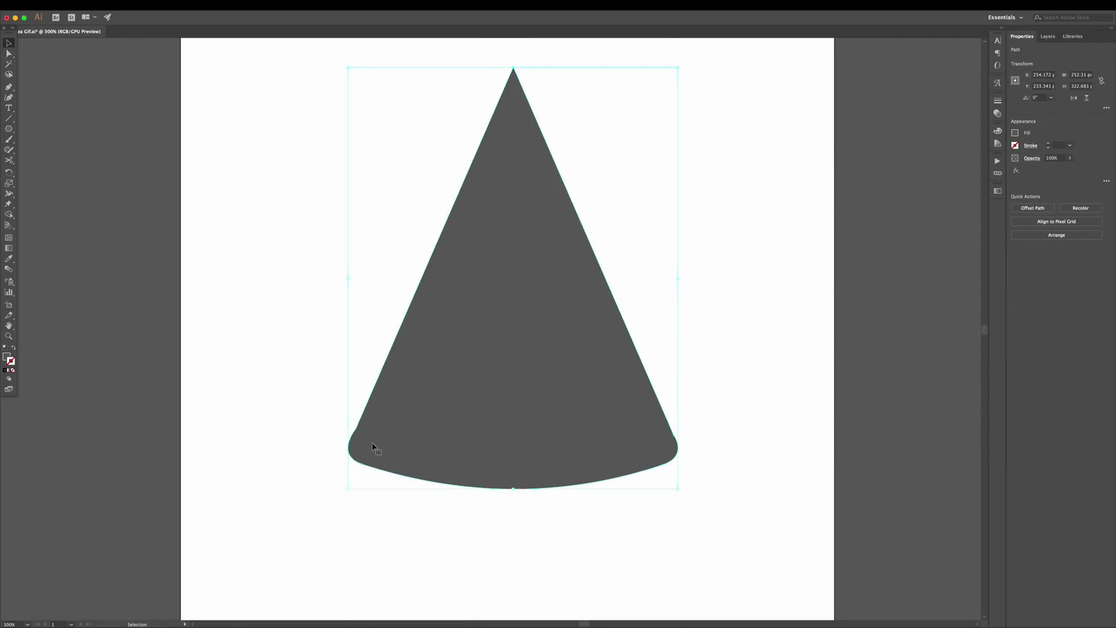
key(a)
click(355, 431)
key(ctrl+equal)
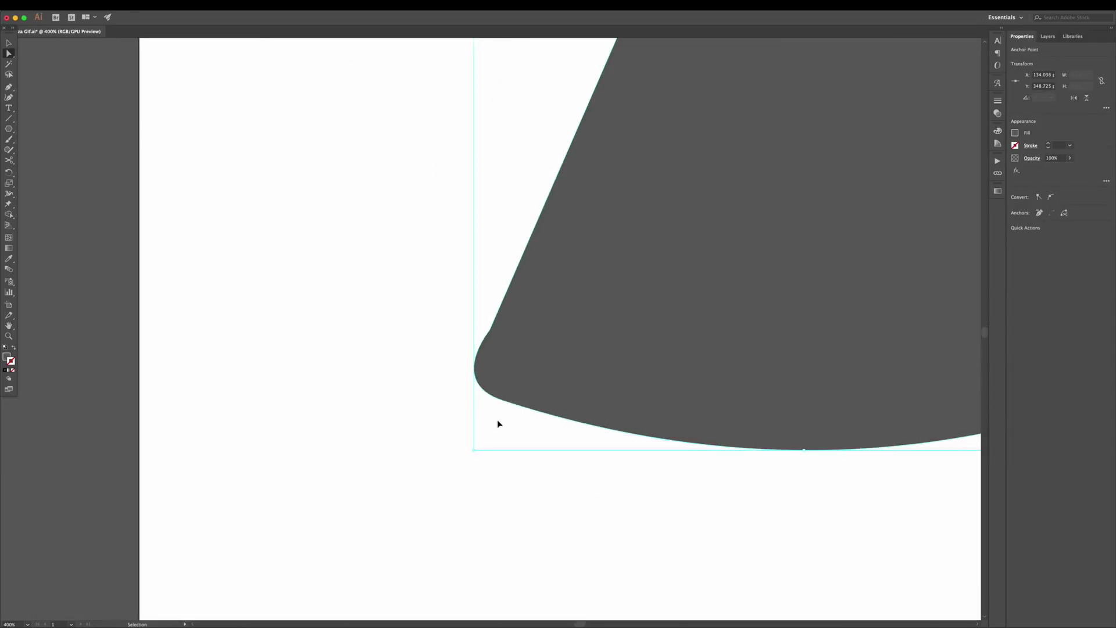
key(shift+c)
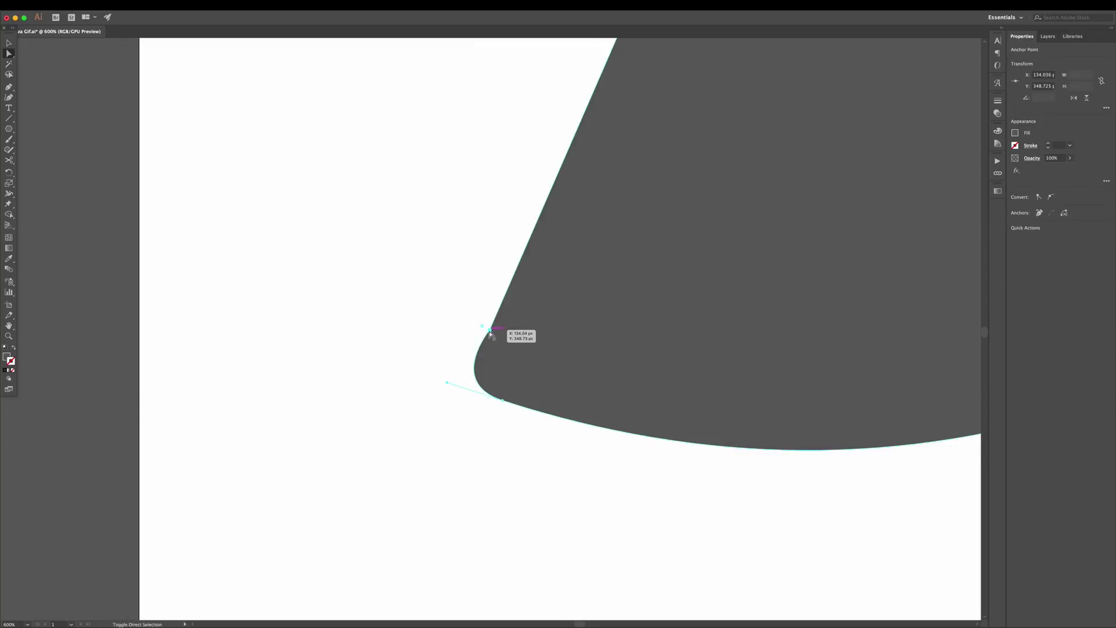
click(489, 337)
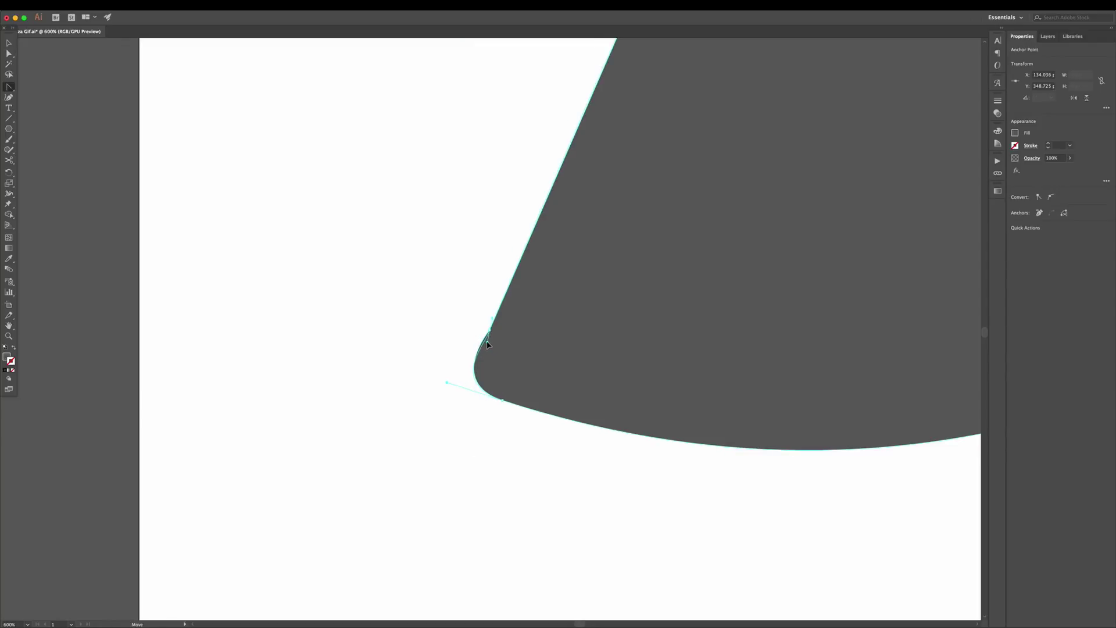
key(a)
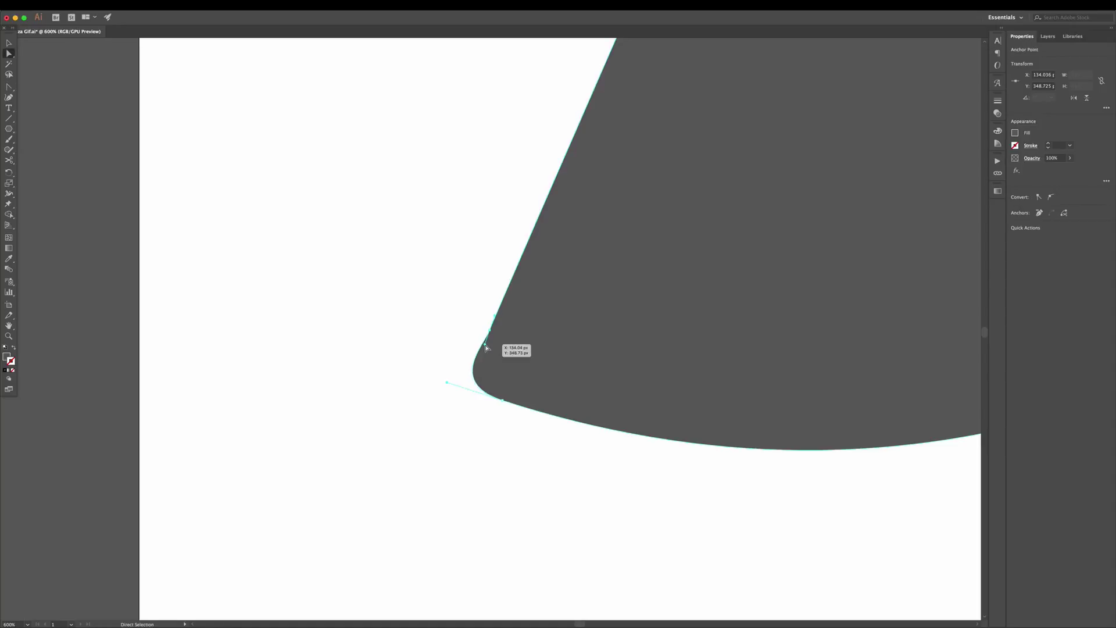
drag(495, 317, 498, 319)
- Drag the bottom-left direction handle so the corner flows smoothly into the crust curve
drag(451, 351, 509, 441)
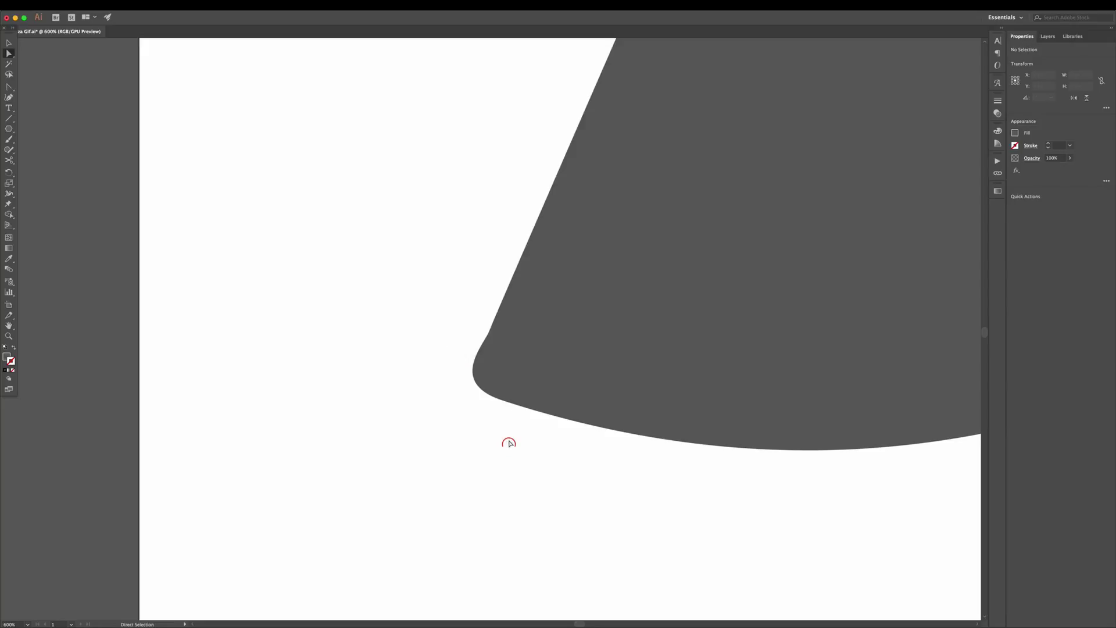
click(530, 396)
click(543, 436)
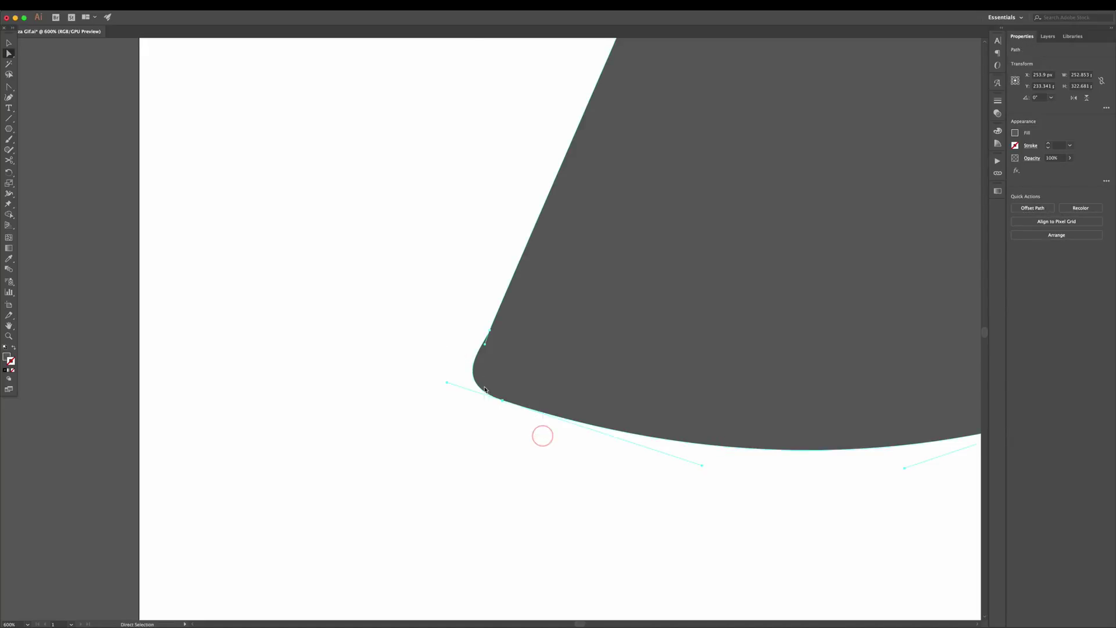
click(447, 383)
drag(447, 385, 459, 388)
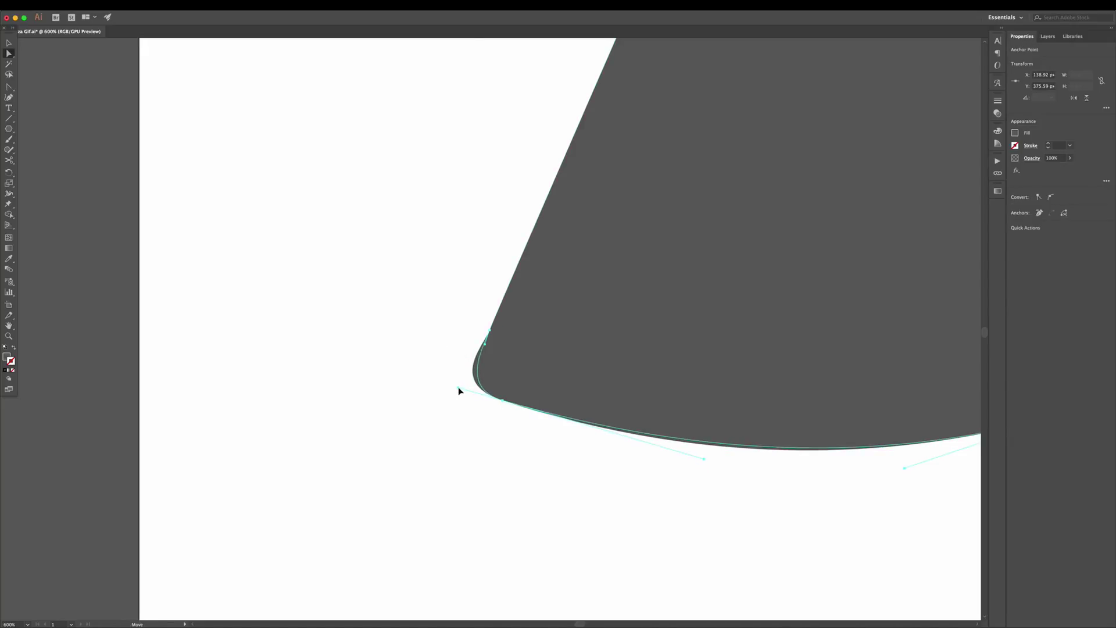
click(543, 473)
- Check the bottom-right corner anchor, then zoom out to the whole artboard
scroll(543, 471, right, 5)
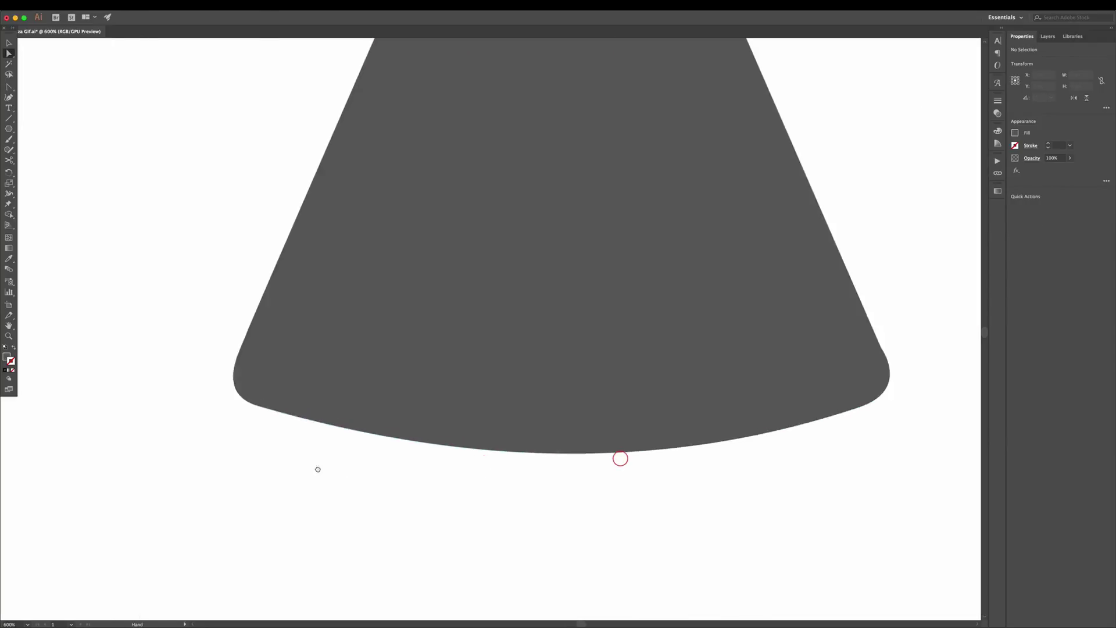
scroll(700, 426, right, 3)
drag(706, 441, 772, 379)
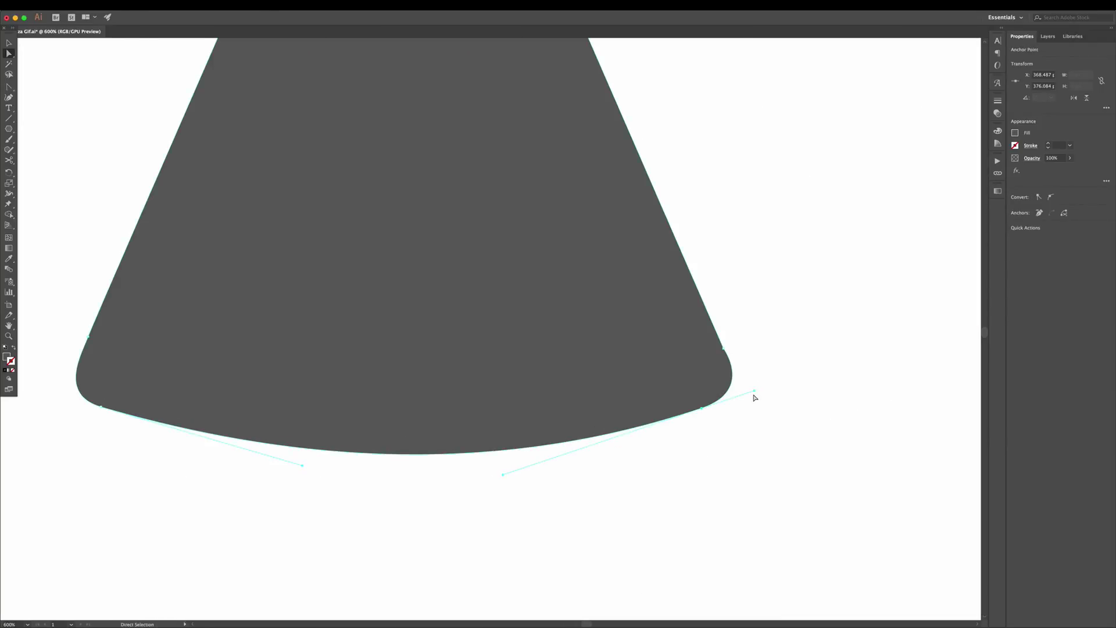
click(789, 400)
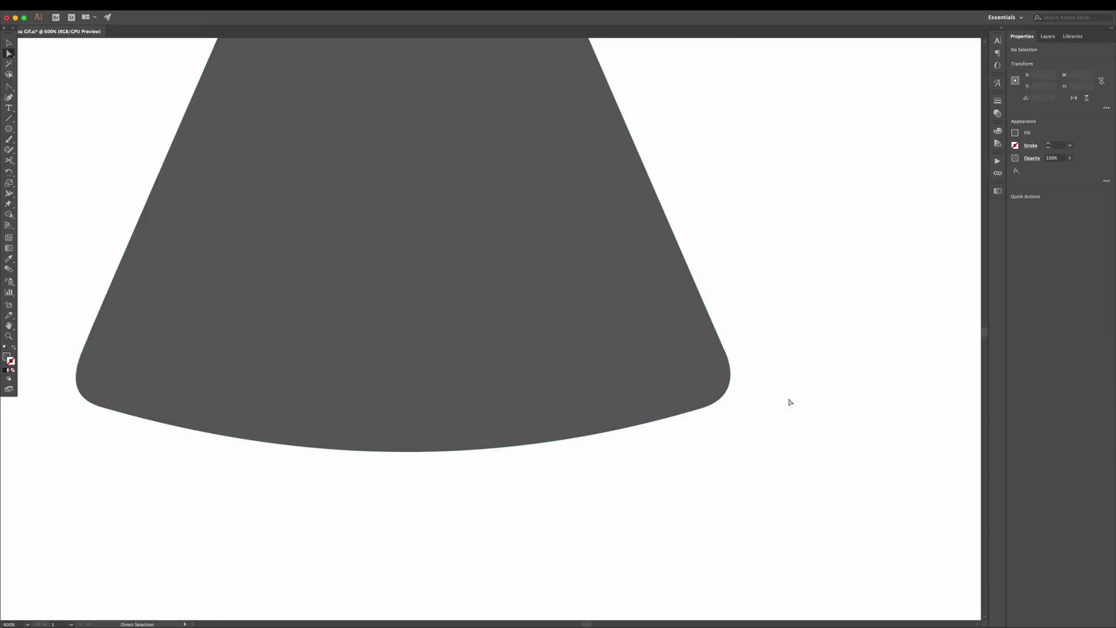
key(super+0)
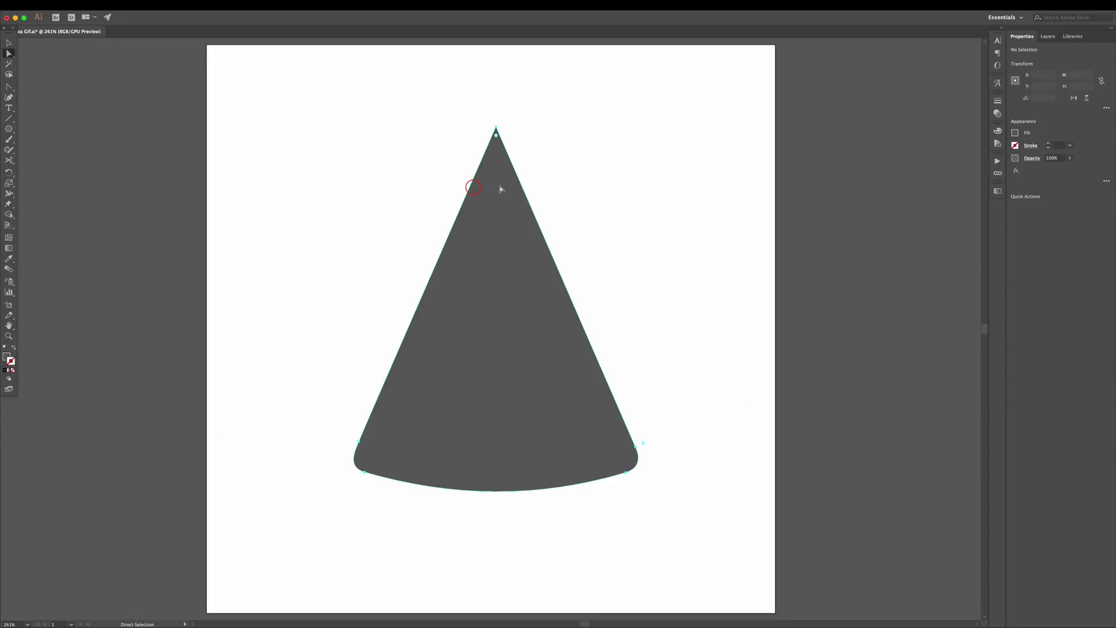
- Slightly round the slice's tip, then duplicate the slice and raise the copy about 40 px
click(499, 140)
drag(496, 136, 496, 141)
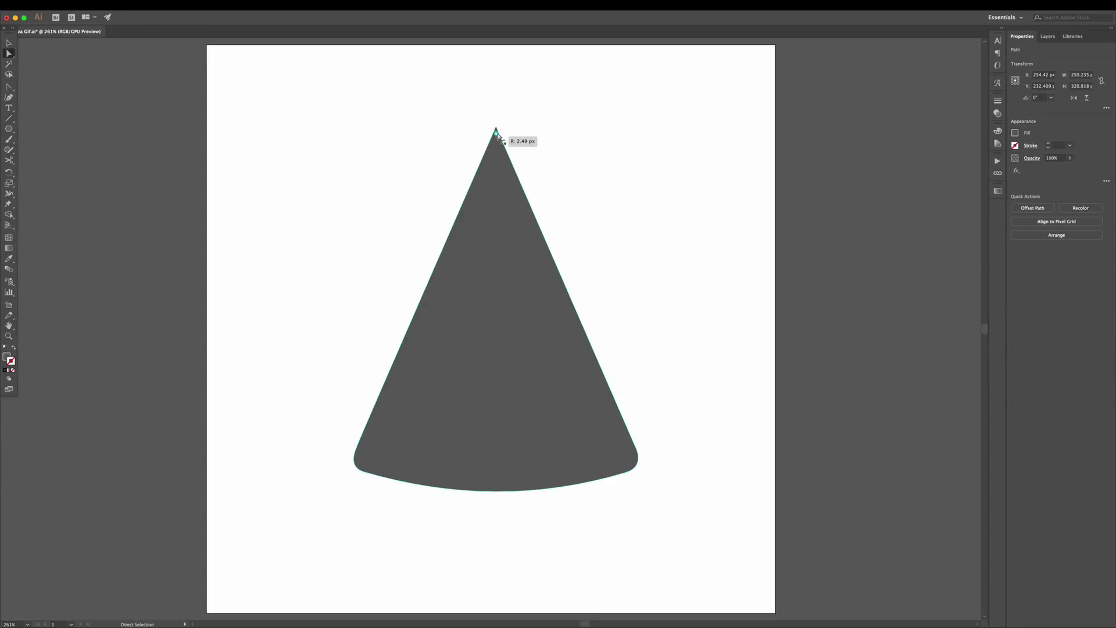
key(v)
click(641, 144)
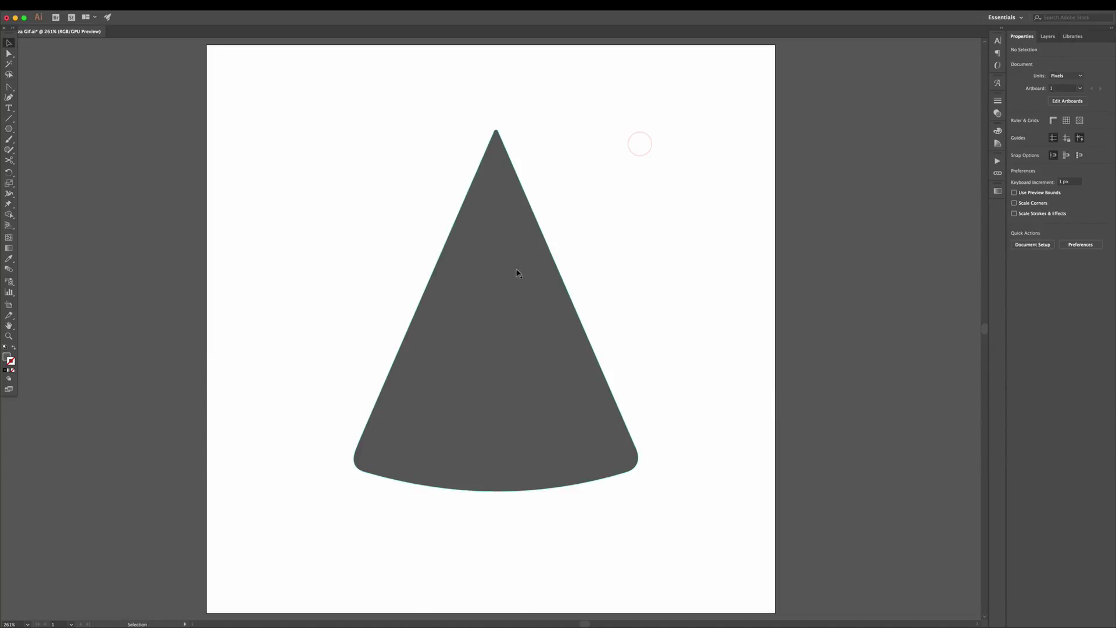
drag(511, 269, 515, 293)
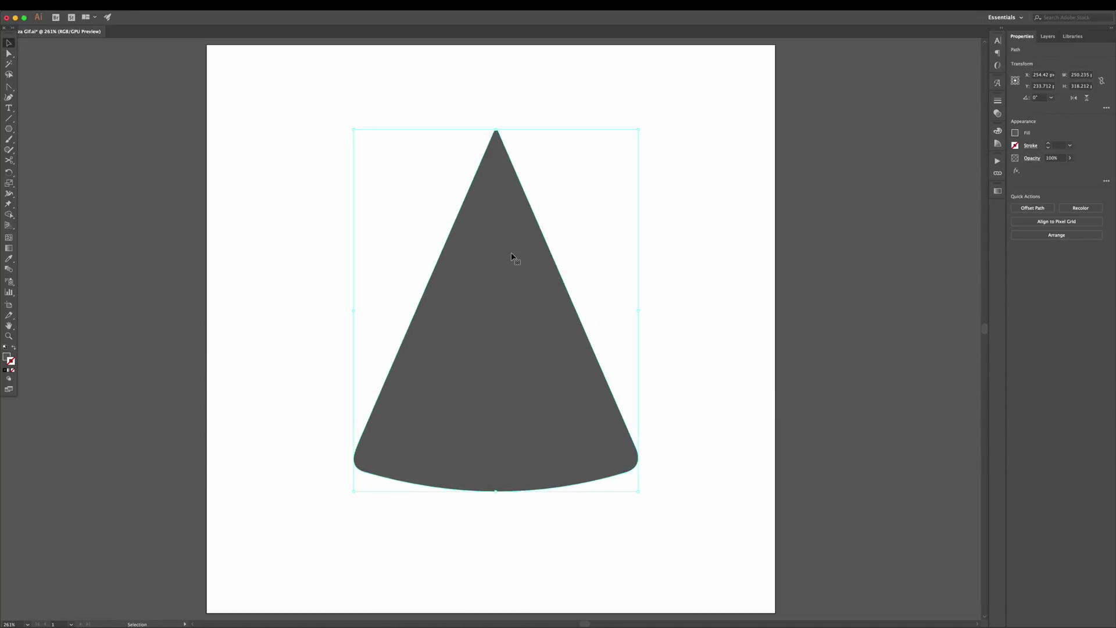
key(a)
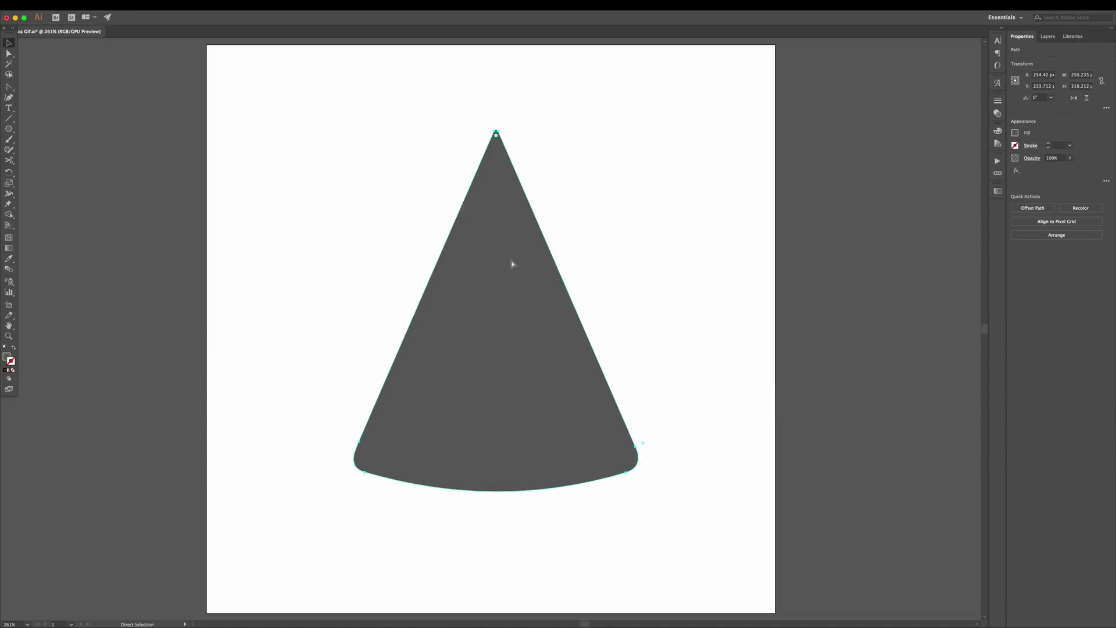
key(v)
drag(510, 344, 509, 303)
- Subtract the raised copy from the slice with Pathfinder Minus Front, leaving a crust band
click(560, 488)
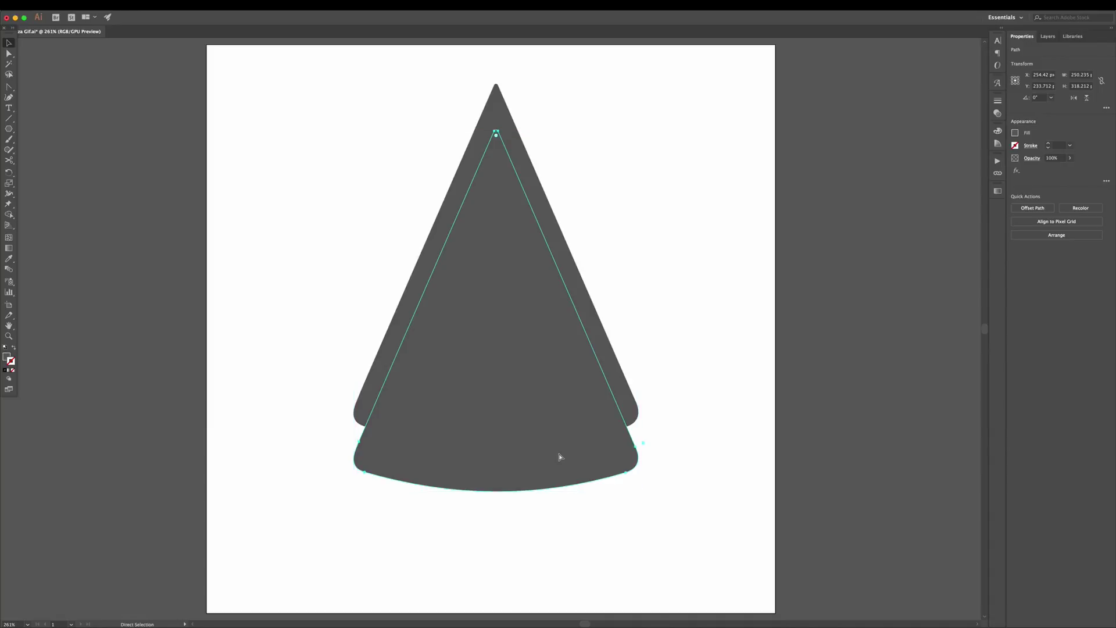
shift+click(625, 390)
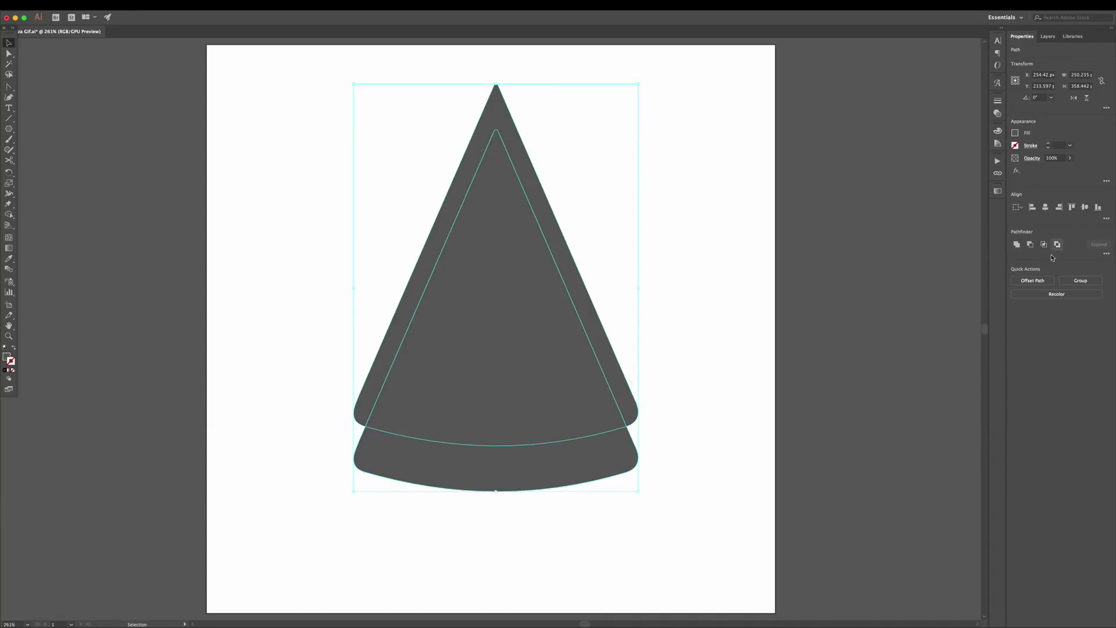
click(1030, 247)
drag(504, 463, 379, 453)
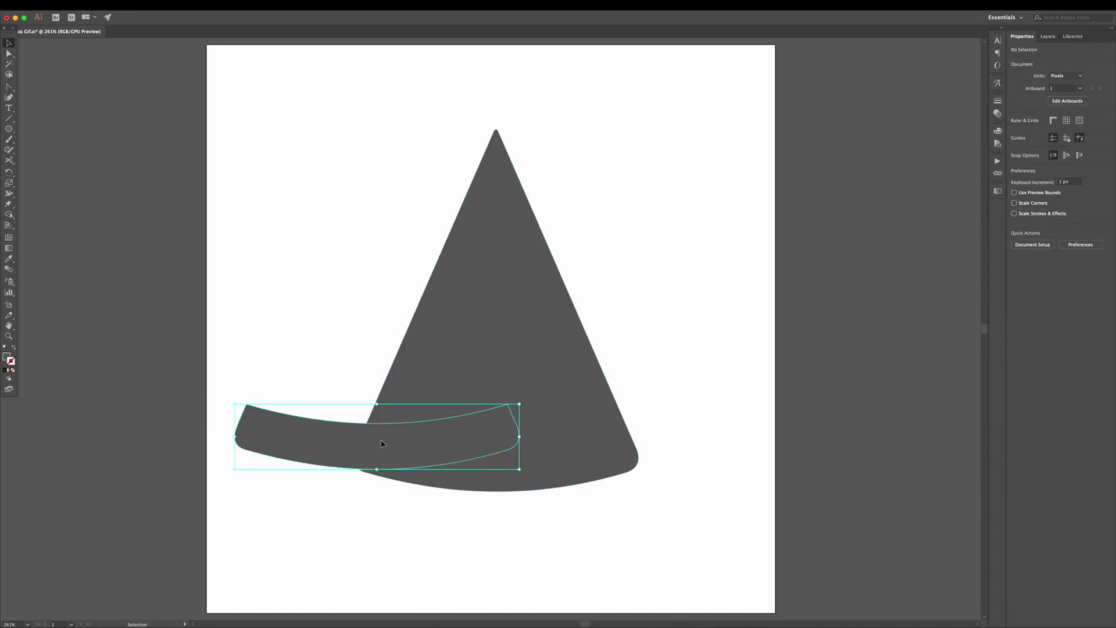
key(ctrl+z)
- Test-move the cone and crust band apart to confirm the split, undoing each move
drag(493, 352, 599, 292)
key(ctrl+z)
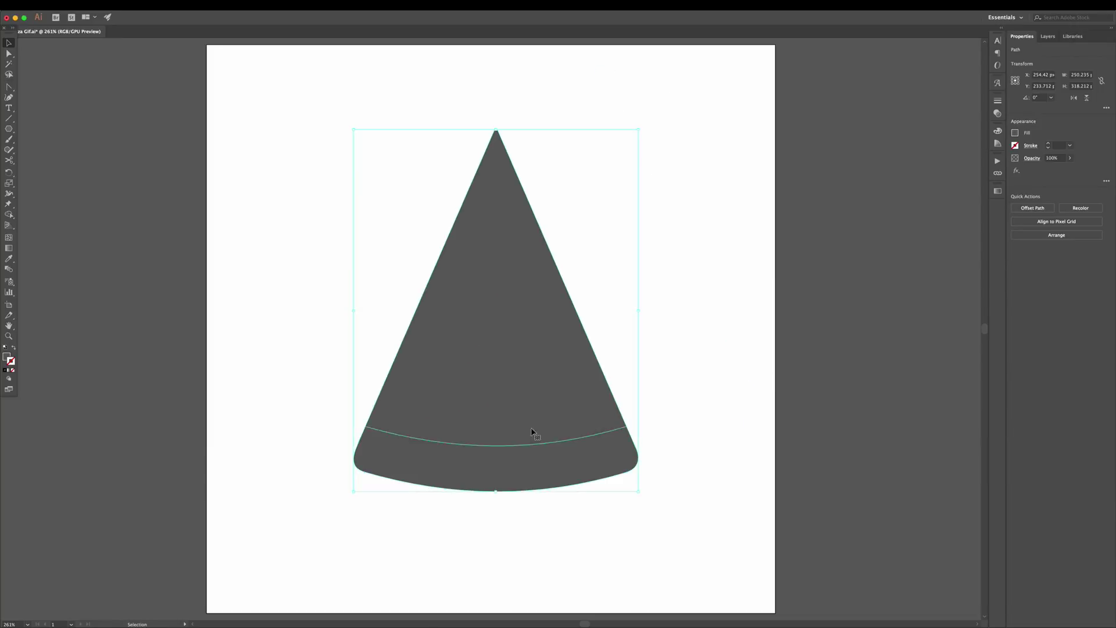
drag(531, 456, 543, 486)
key(ctrl+z)
drag(543, 379, 593, 372)
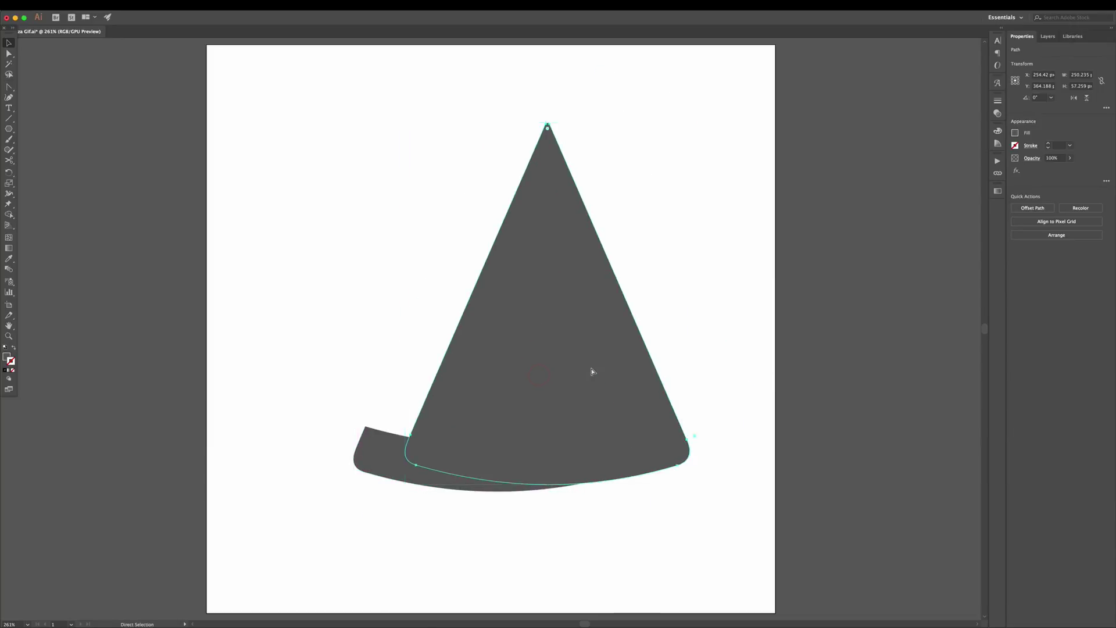
key(ctrl+z)
click(418, 455)
drag(418, 455, 538, 463)
key(ctrl+z)
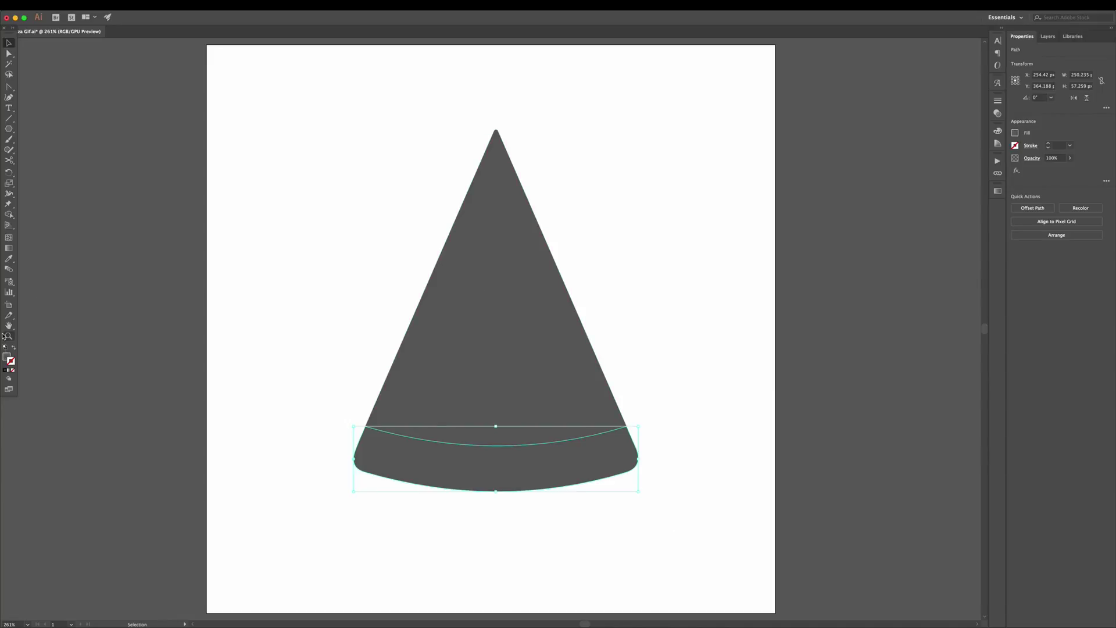
- Fill the cone-shaped cheese area with pale yellow using the Color Picker
click(7, 356)
click(122, 309)
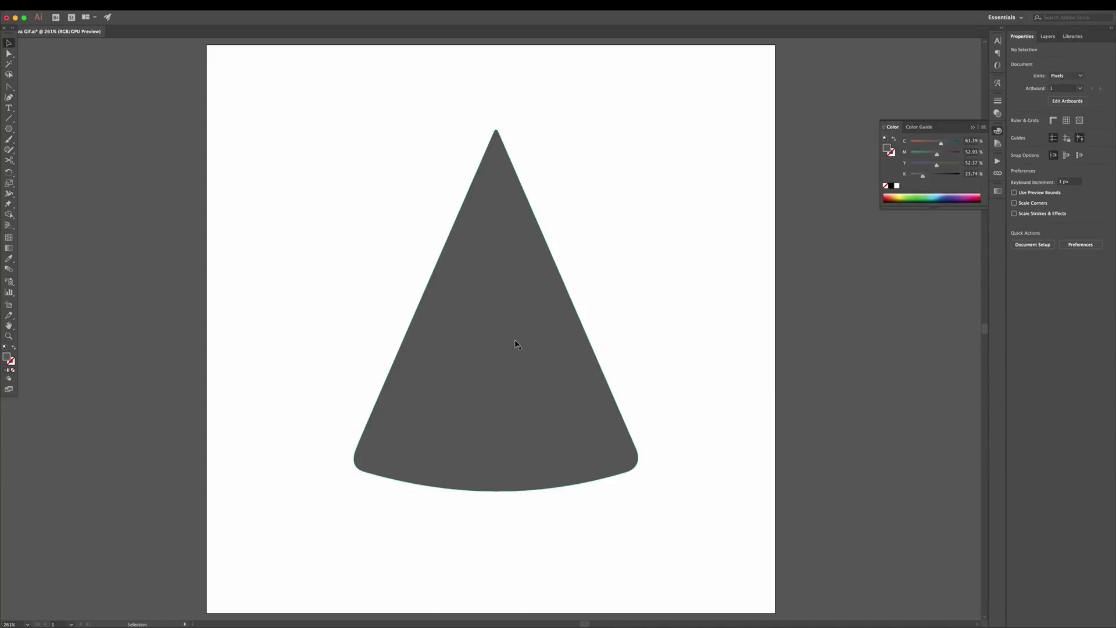
drag(515, 342, 497, 303)
key(ctrl+z)
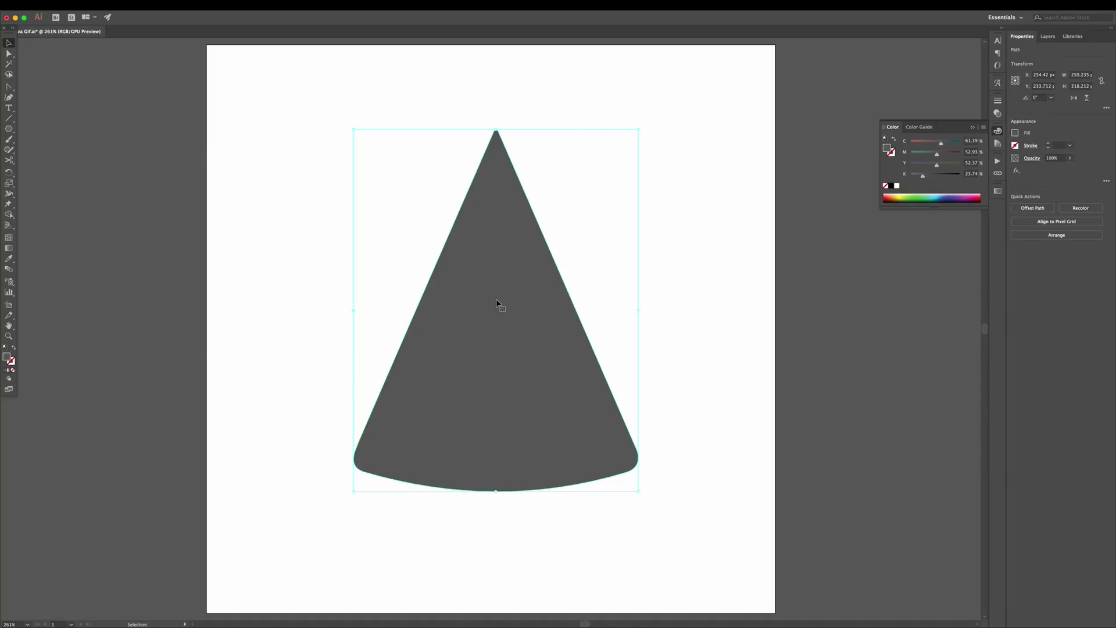
double_click(7, 357)
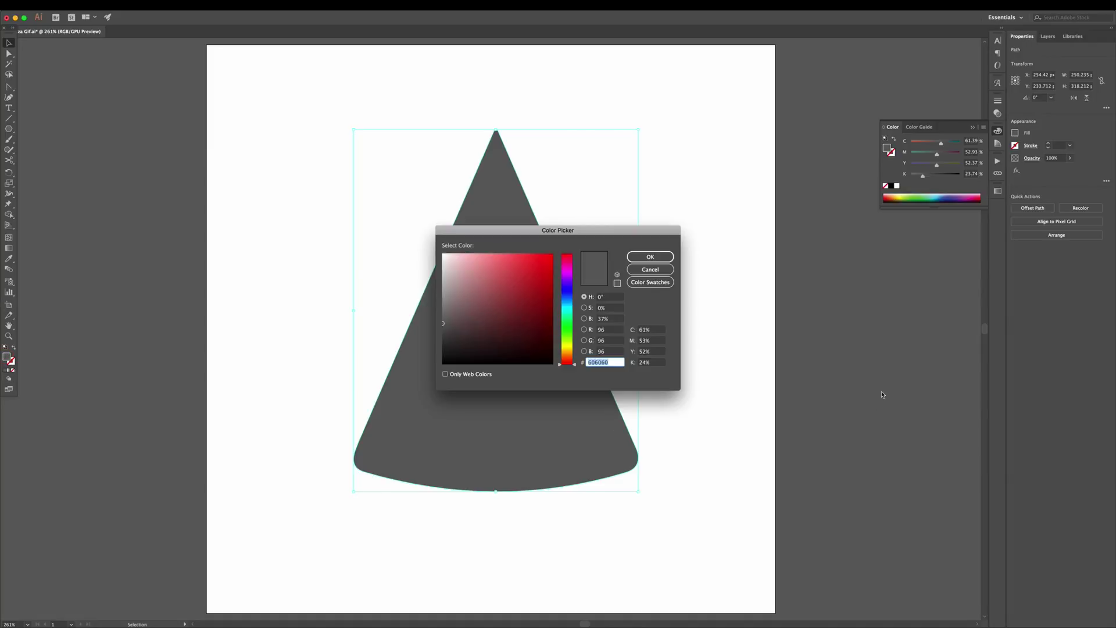
drag(582, 239, 772, 257)
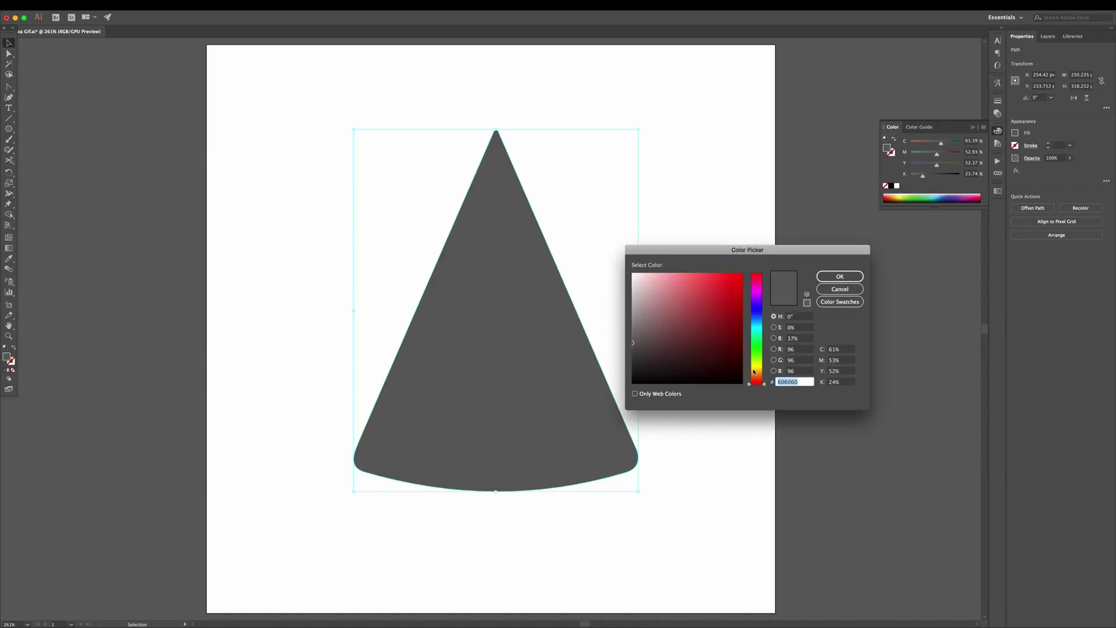
click(754, 371)
drag(732, 318, 736, 273)
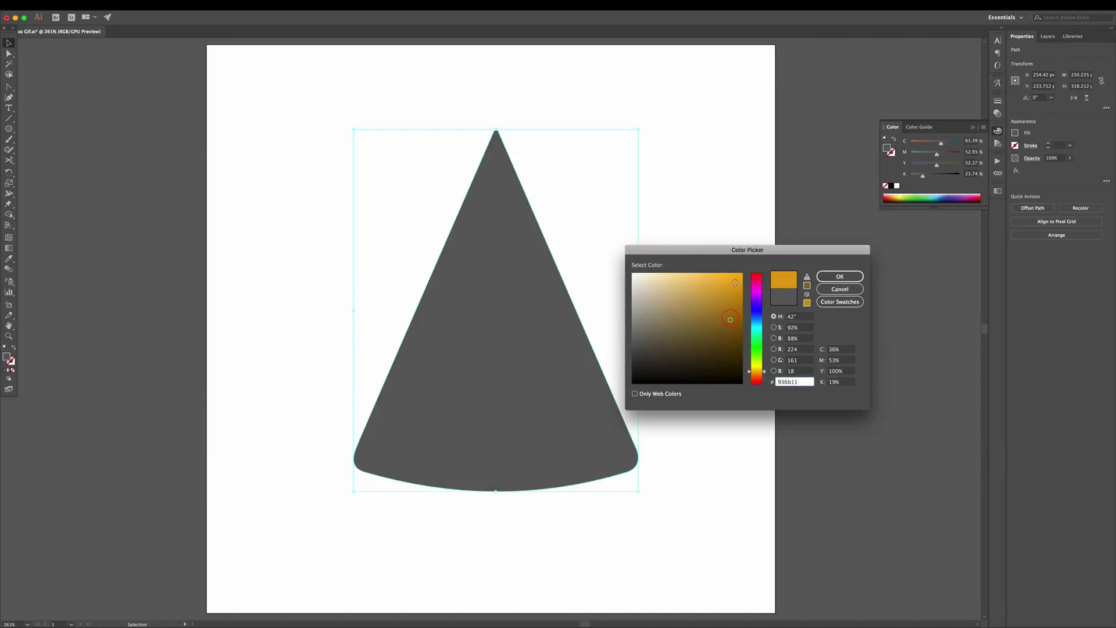
click(693, 274)
click(818, 278)
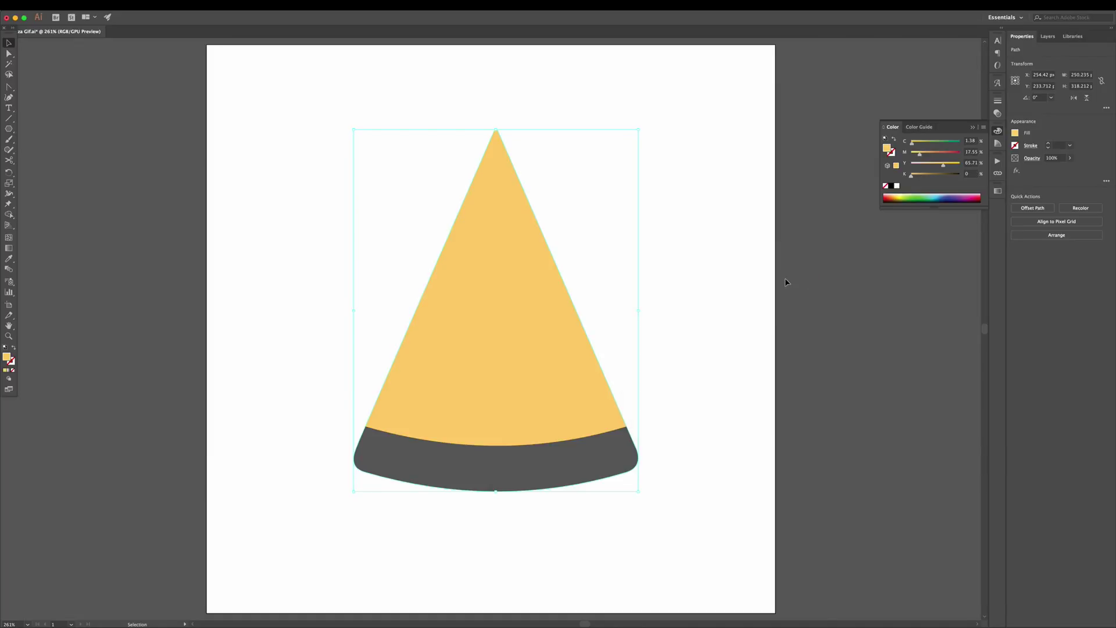
- Fill the crust band with a saturated orange and clear the selection
click(481, 456)
double_click(7, 357)
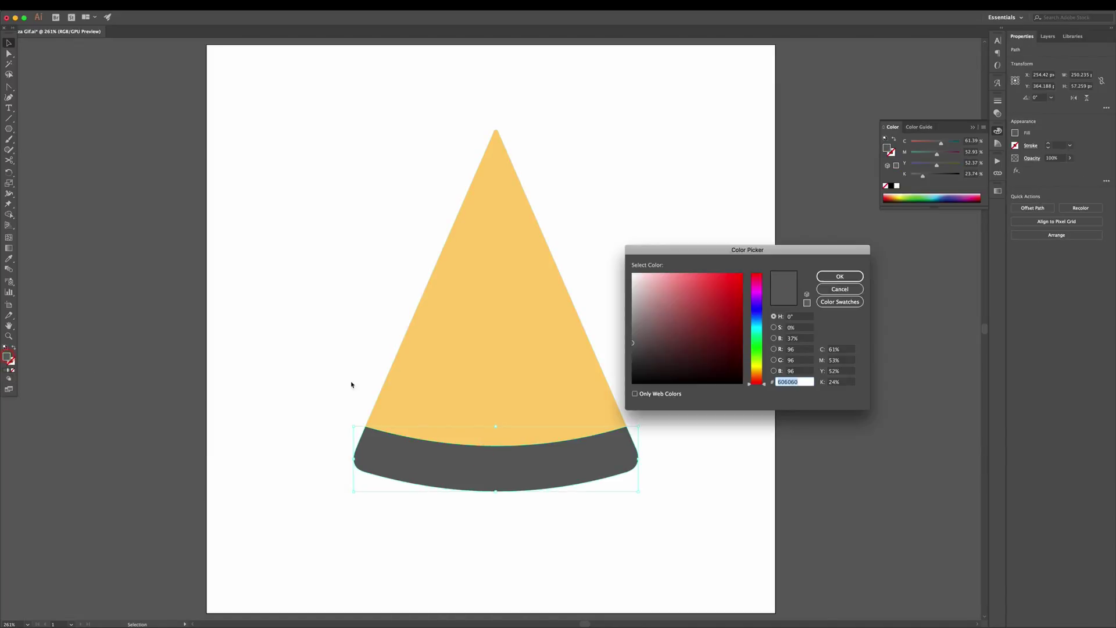
click(756, 376)
click(692, 282)
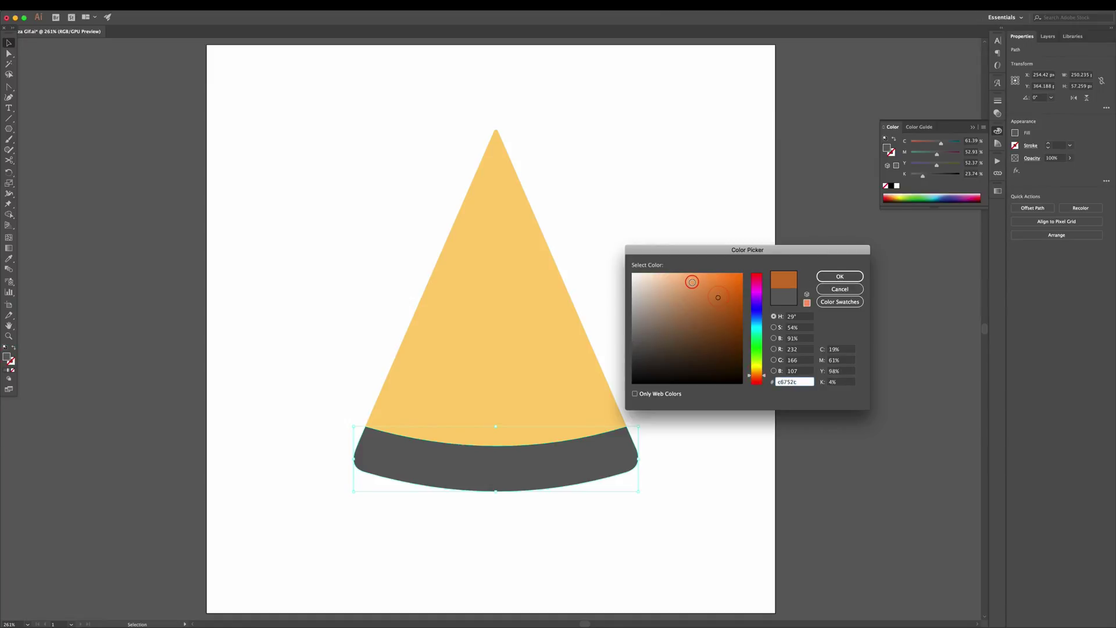
click(708, 274)
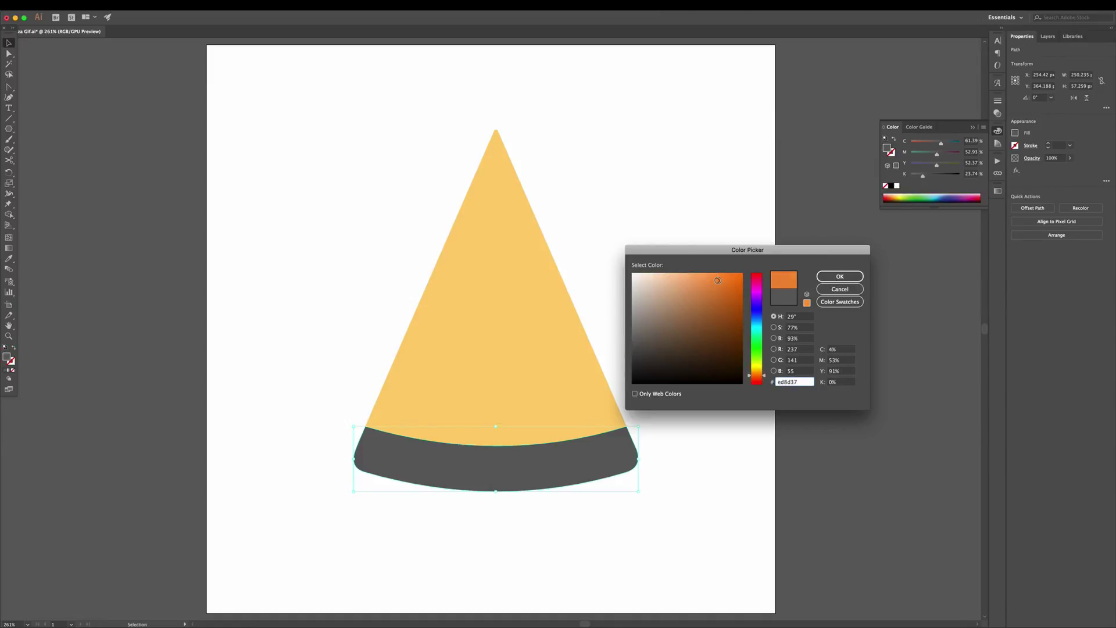
click(827, 277)
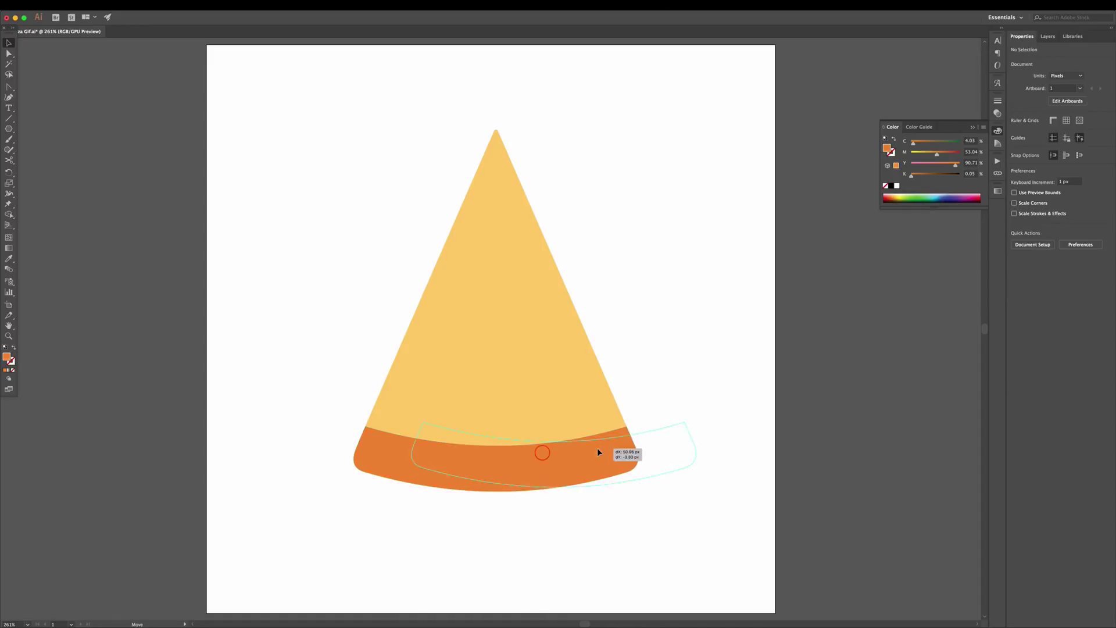
mouse_move(537, 361)
mouse_down()
mouse_move(609, 361)
mouse_move(536, 360)
mouse_up()
click(688, 336)
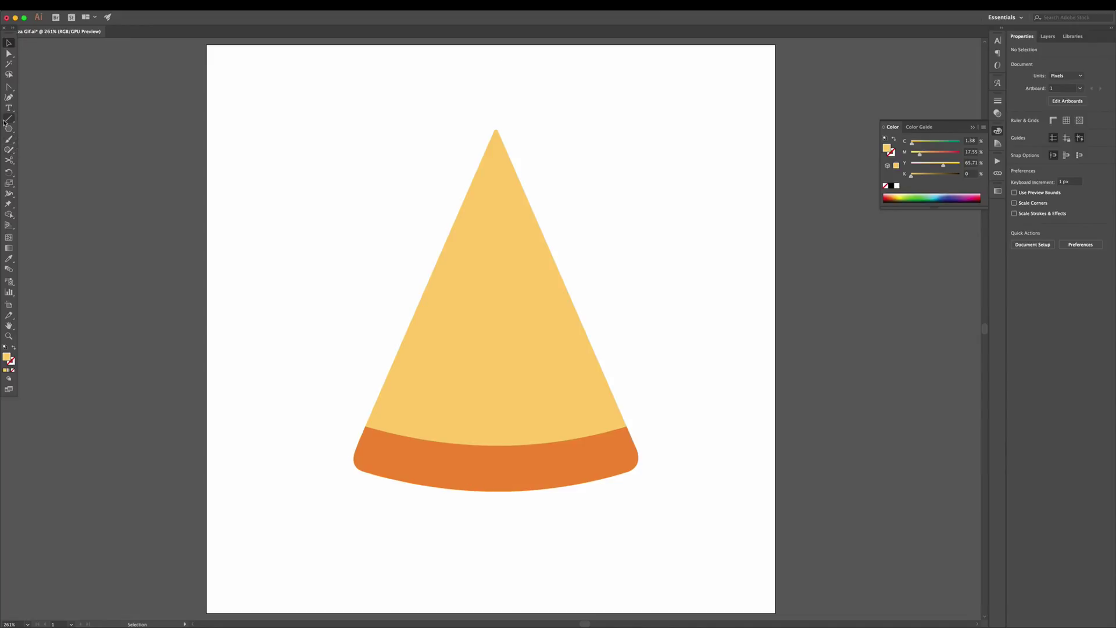
- Draw a circle with the Ellipse tool and move it onto the slice's upper left
drag(8, 127, 35, 150)
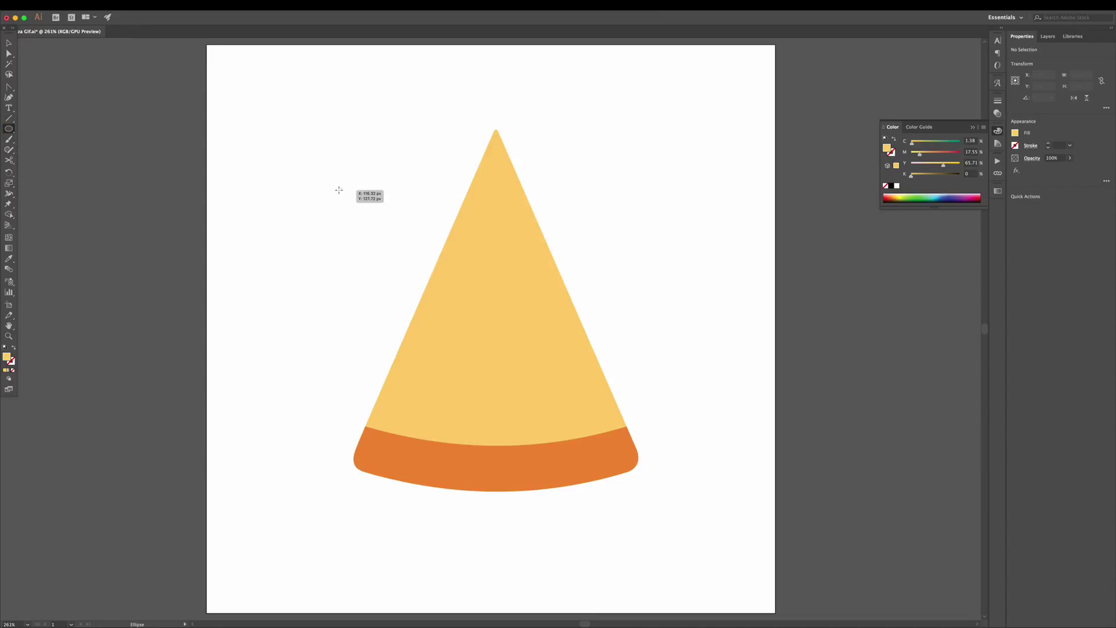
drag(339, 191, 422, 266)
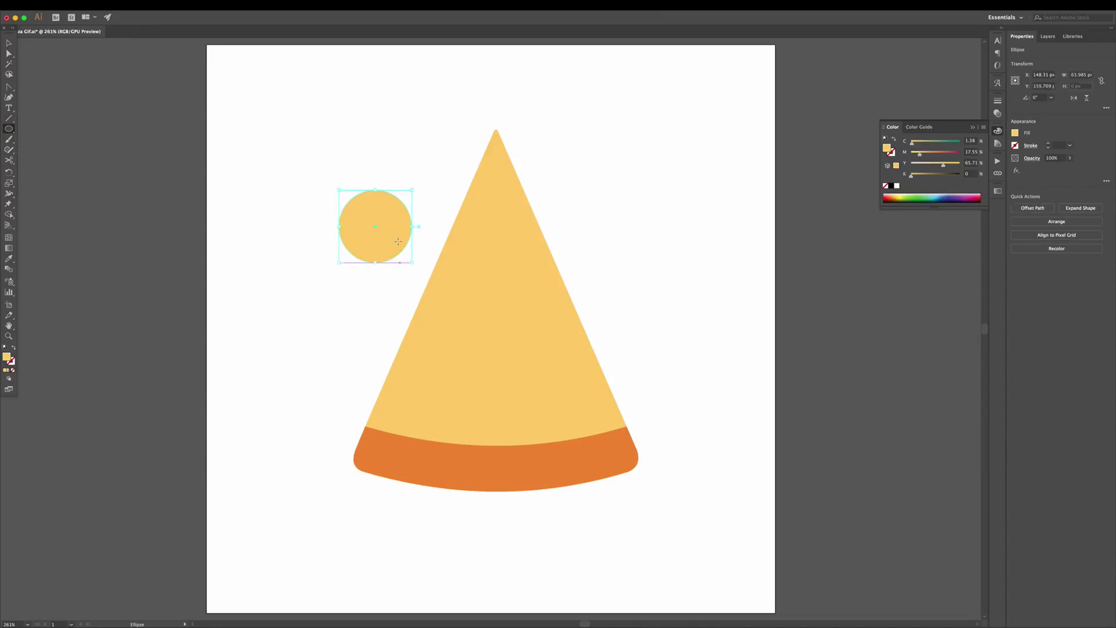
key(v)
drag(374, 229, 448, 233)
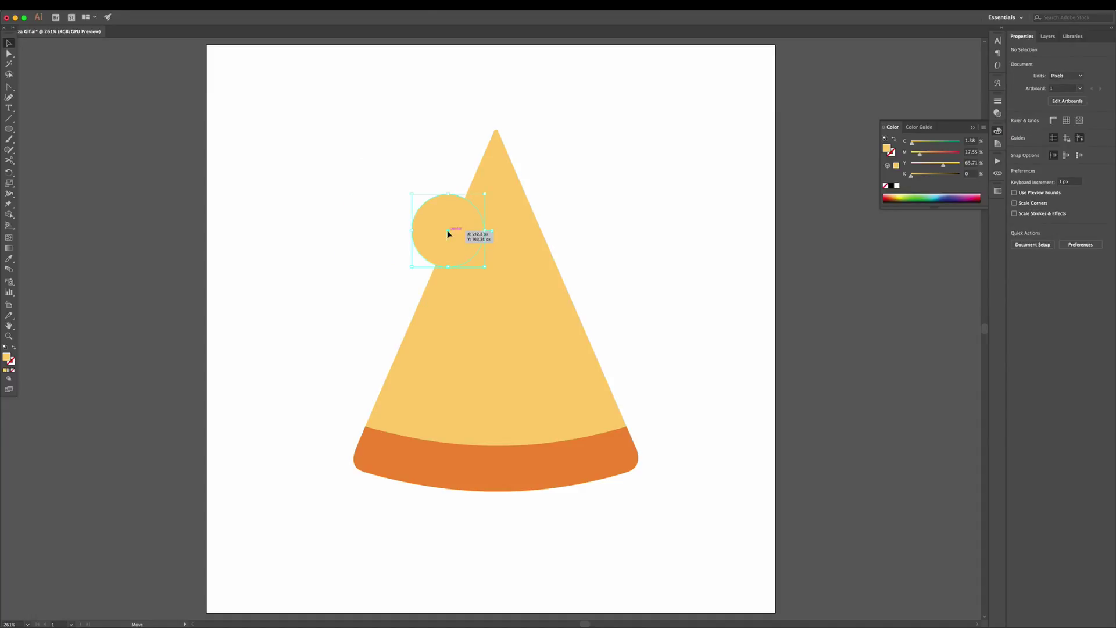
- Set the circle's fill to deep crimson and nudge it slightly right
double_click(7, 358)
text(f970b5)
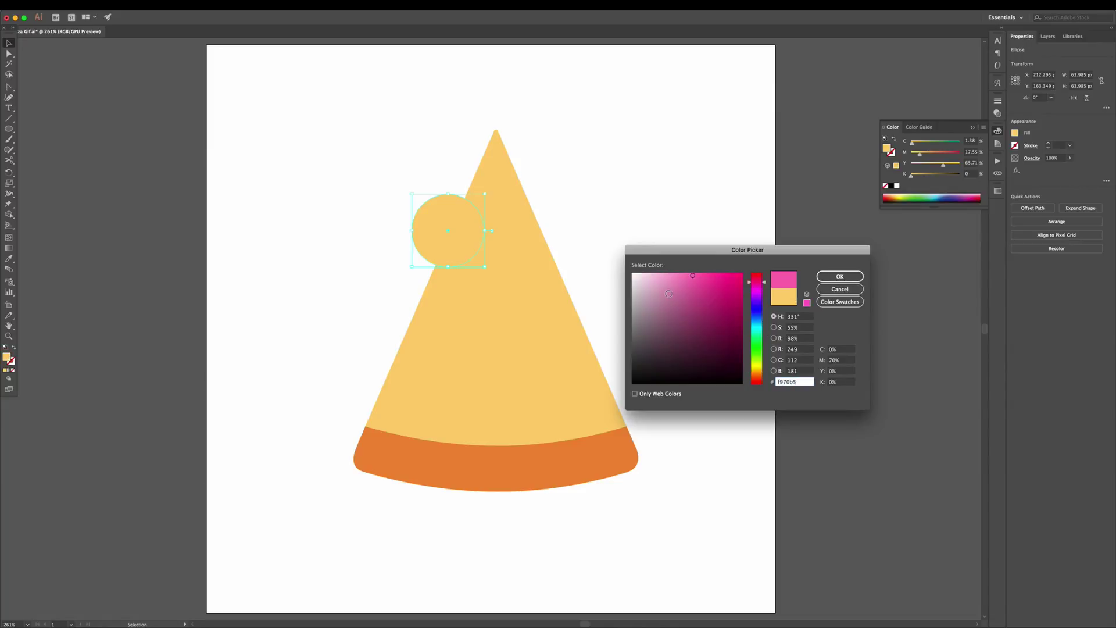
click(668, 294)
click(694, 282)
drag(695, 282, 704, 289)
click(703, 289)
drag(692, 299, 704, 299)
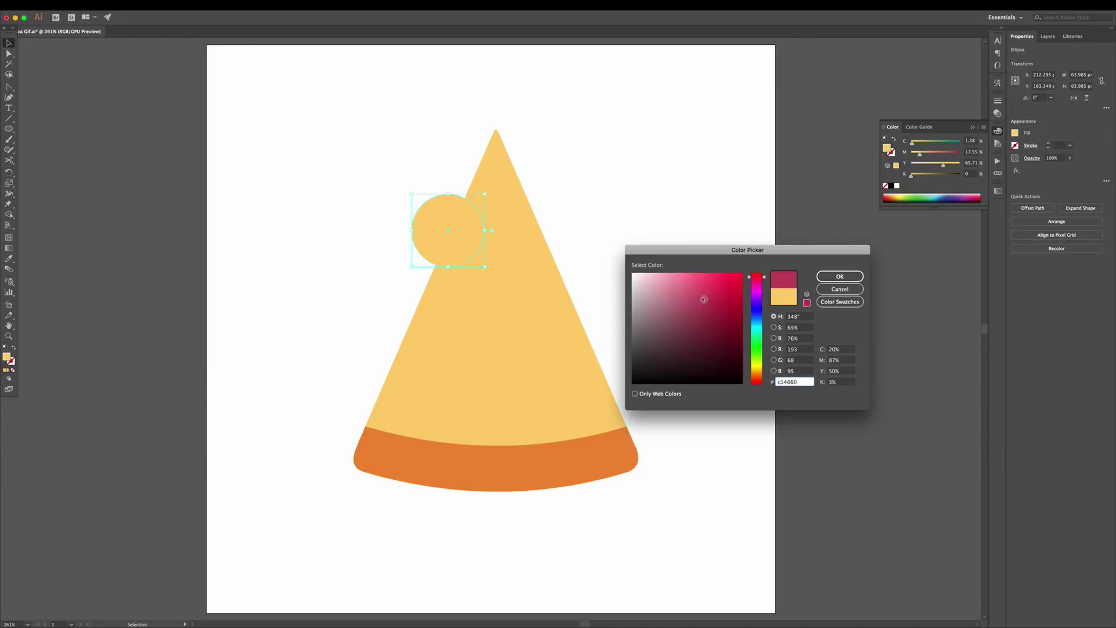
click(834, 278)
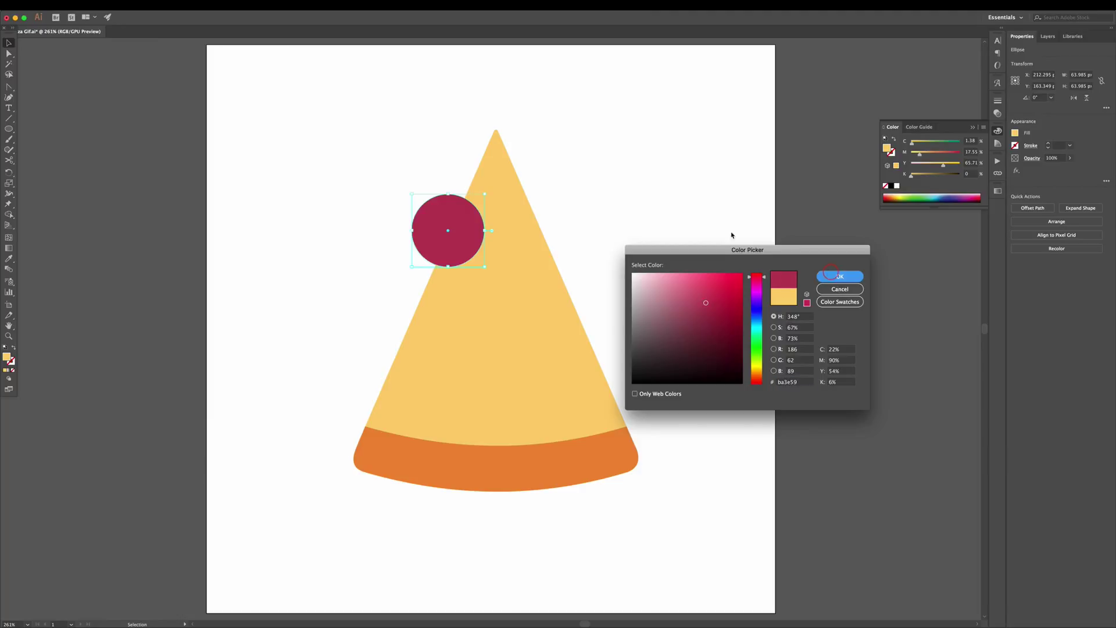
click(663, 193)
mouse_move(468, 222)
mouse_down()
mouse_move(490, 222)
mouse_move(468, 222)
mouse_up()
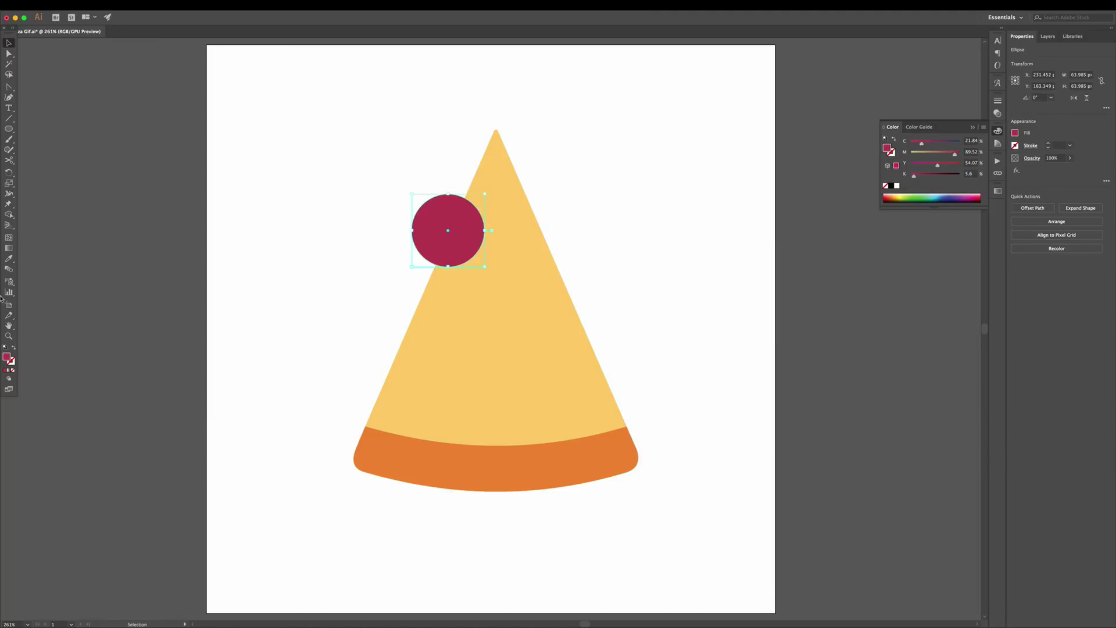
- Zoom in, place a second circle above the pepperoni, and fill it lighter pink
key(super+equal)
key(super+equal)
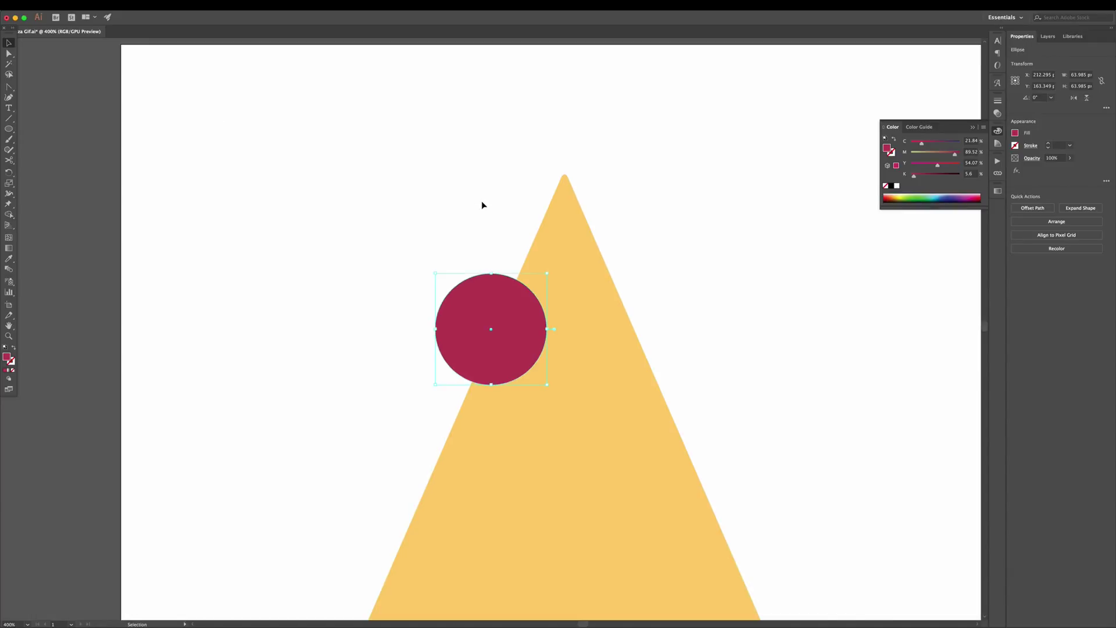
click(481, 201)
drag(487, 316, 489, 224)
double_click(6, 356)
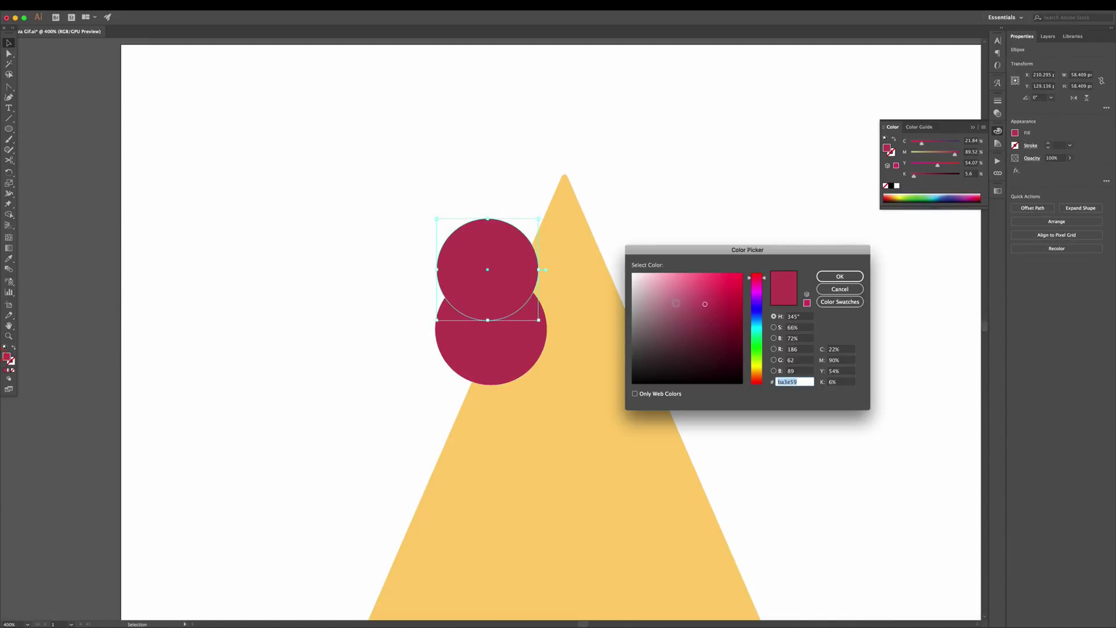
drag(700, 294, 688, 288)
click(840, 276)
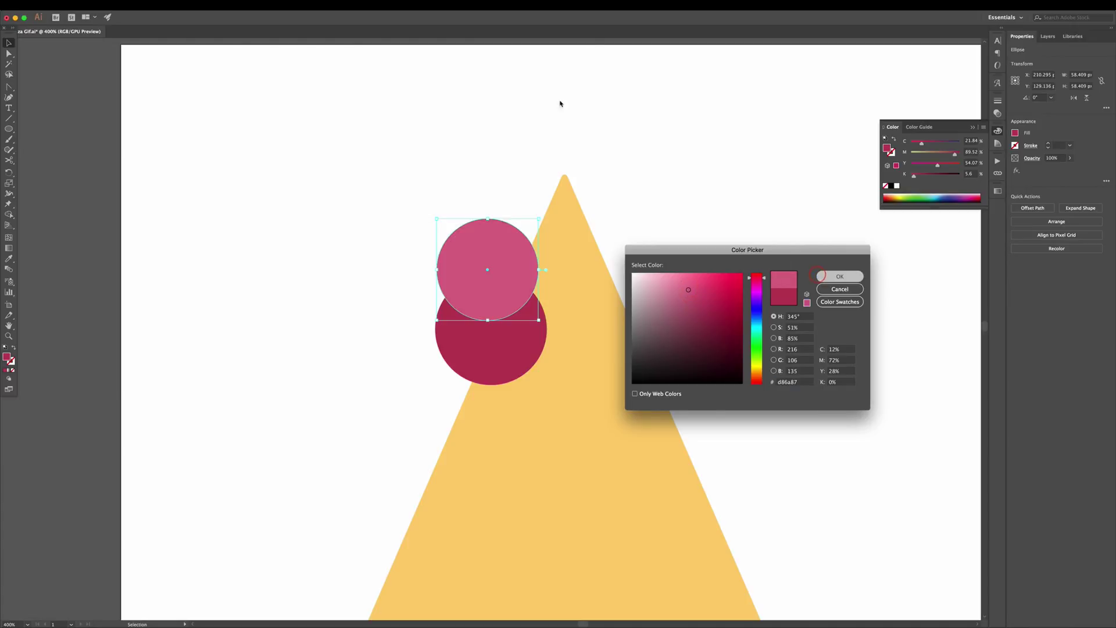
click(530, 73)
- Change the upper circle's fill to a darker pink
click(506, 315)
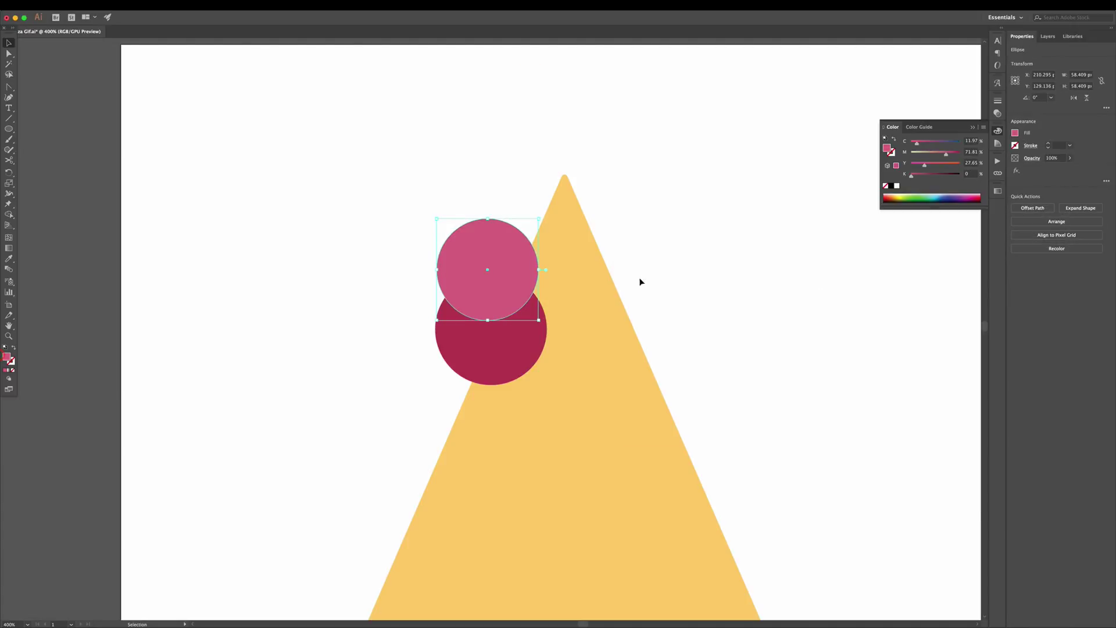
double_click(7, 357)
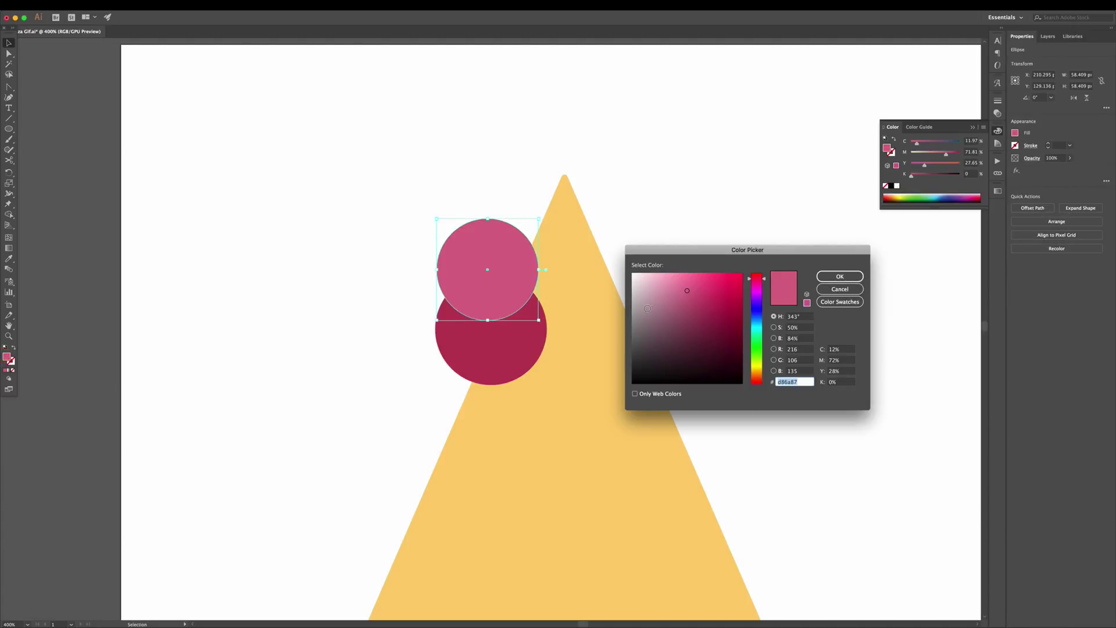
click(688, 297)
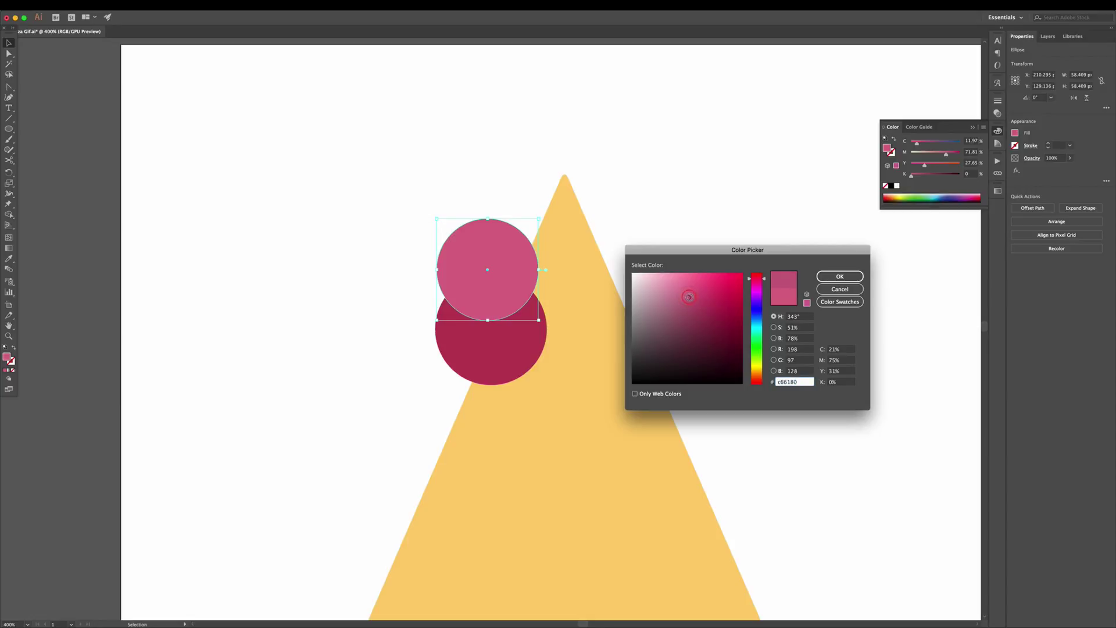
click(840, 276)
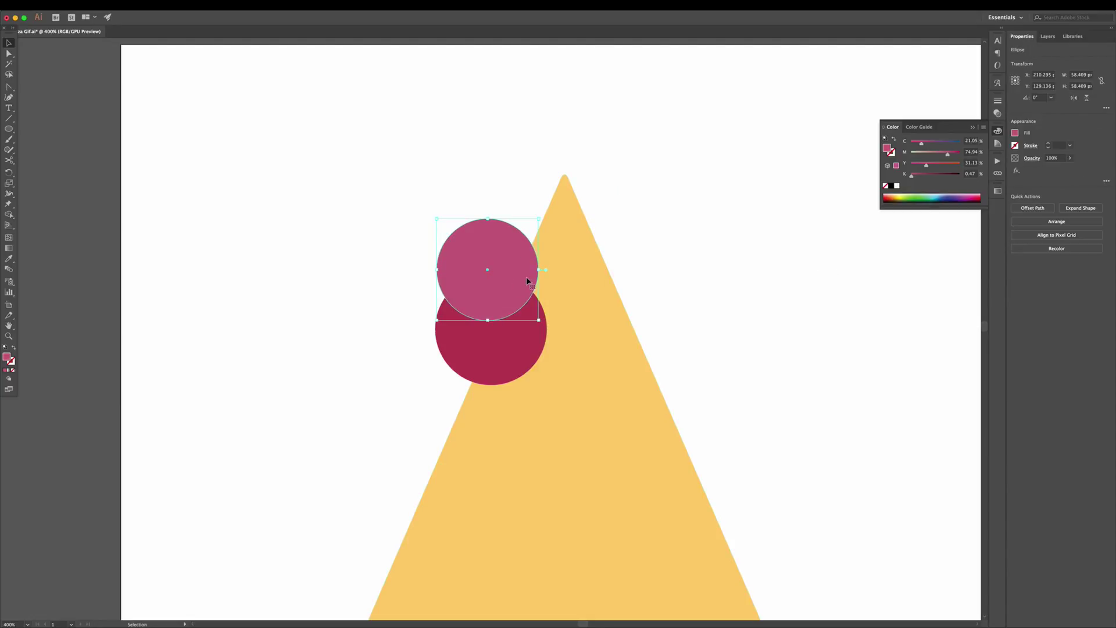
- Reshape the pink circle into an irregular blob by adding and dragging anchor points
key(p)
click(509, 227)
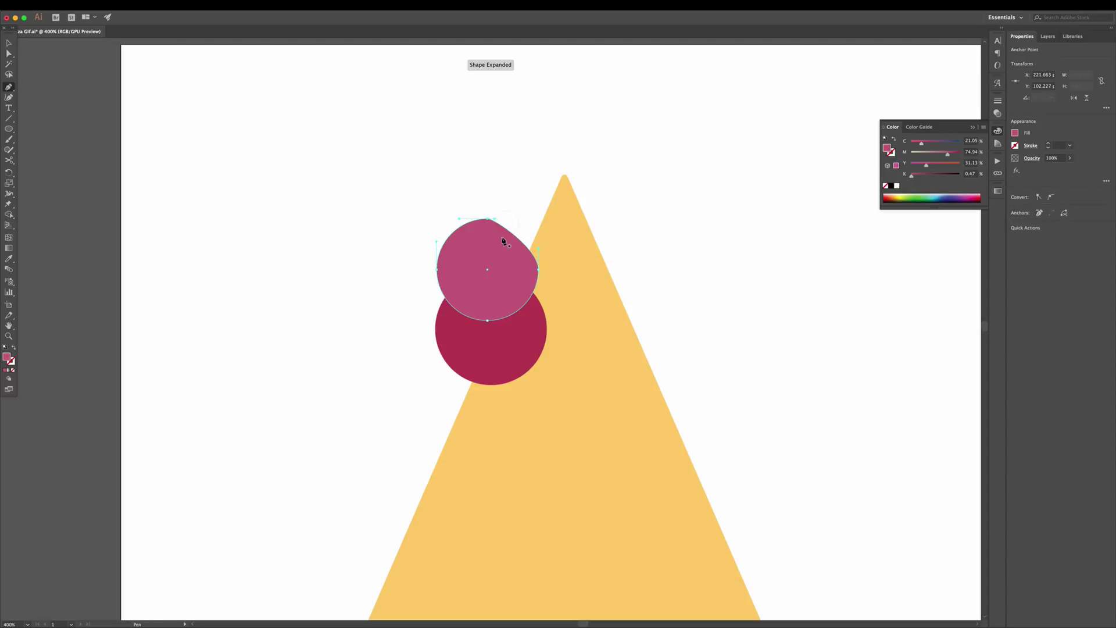
key(a)
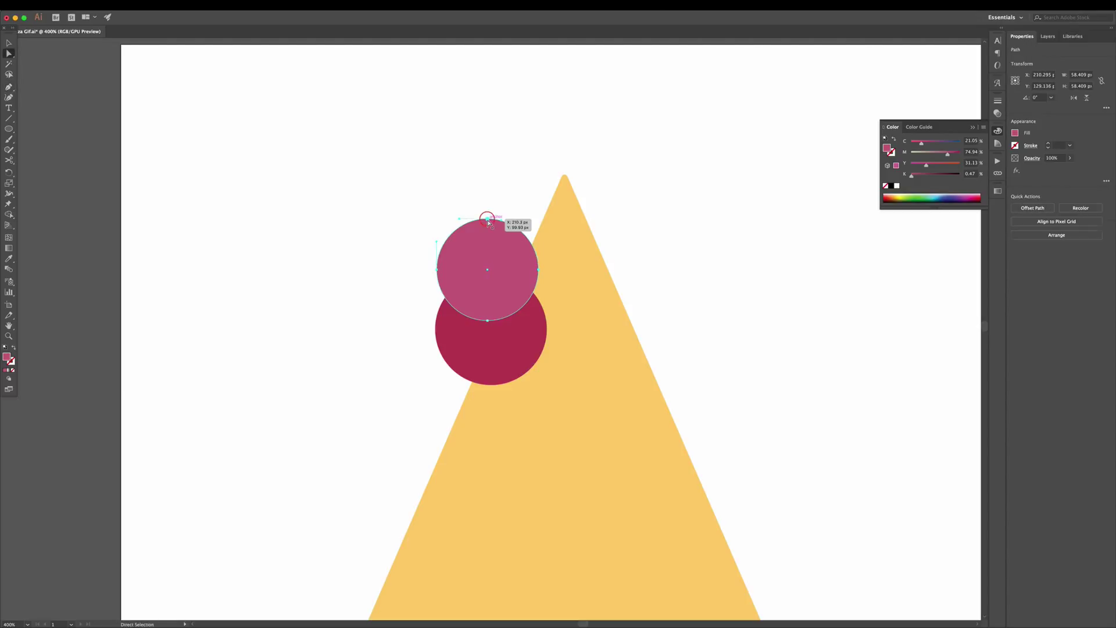
drag(488, 219, 494, 232)
drag(487, 320, 491, 308)
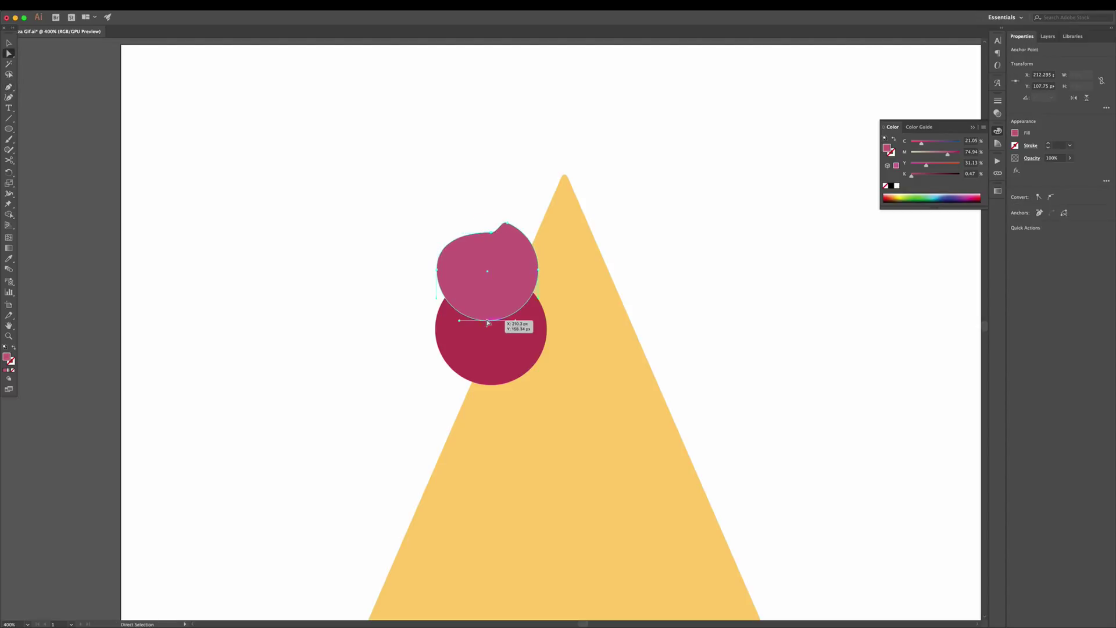
click(437, 269)
drag(437, 242, 455, 250)
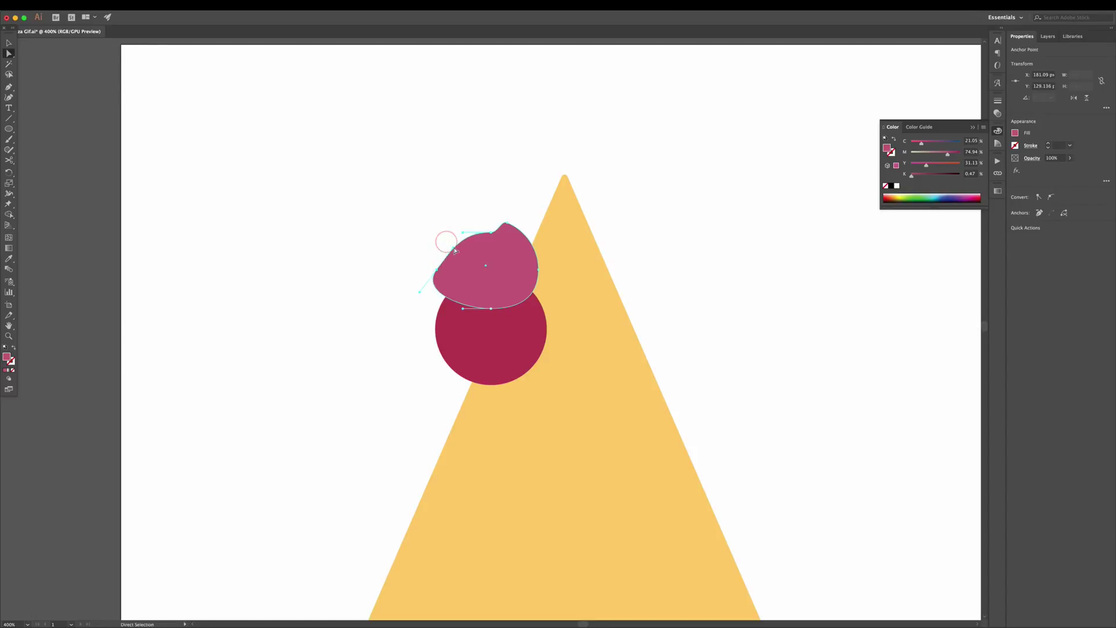
mouse_move(506, 223)
mouse_down()
mouse_move(514, 248)
mouse_move(487, 262)
mouse_up()
- Shrink and rotate the pink blob, then place a copy lower inside the red pepperoni
key(v)
mouse_move(535, 308)
mouse_down()
mouse_move(526, 334)
mouse_move(504, 335)
mouse_move(476, 366)
mouse_up()
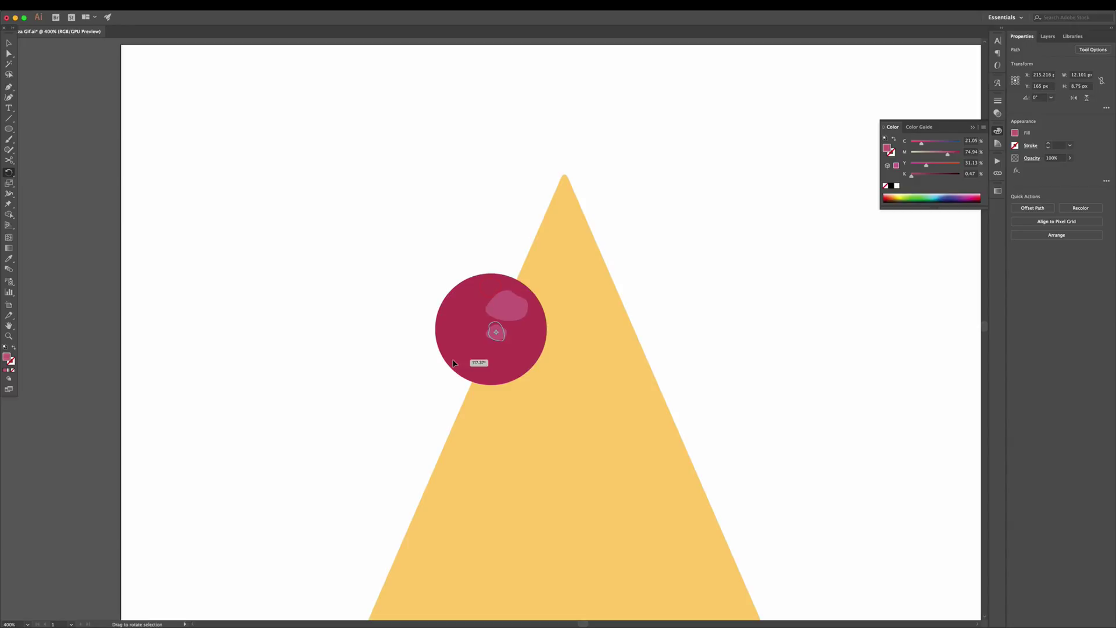
key(r)
key(v)
mouse_move(494, 329)
mouse_down()
mouse_move(488, 342)
mouse_move(537, 357)
mouse_up()
click(669, 335)
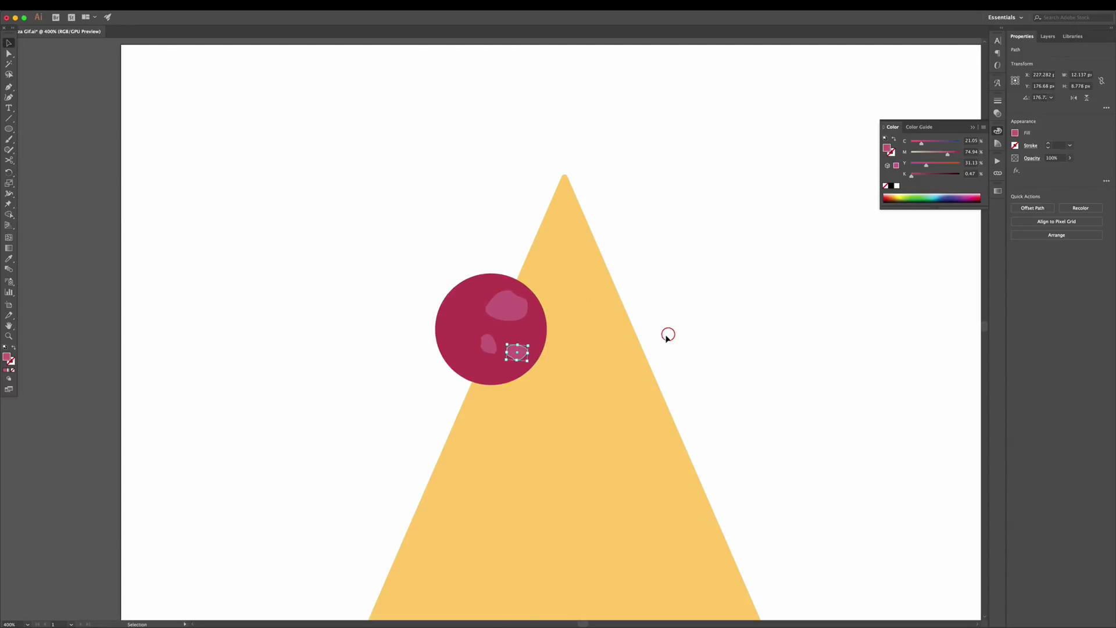
click(512, 353)
- Draw a small new spot inside the red pepperoni and eyedrop it to the spots' pink
click(10, 129)
drag(460, 313, 477, 330)
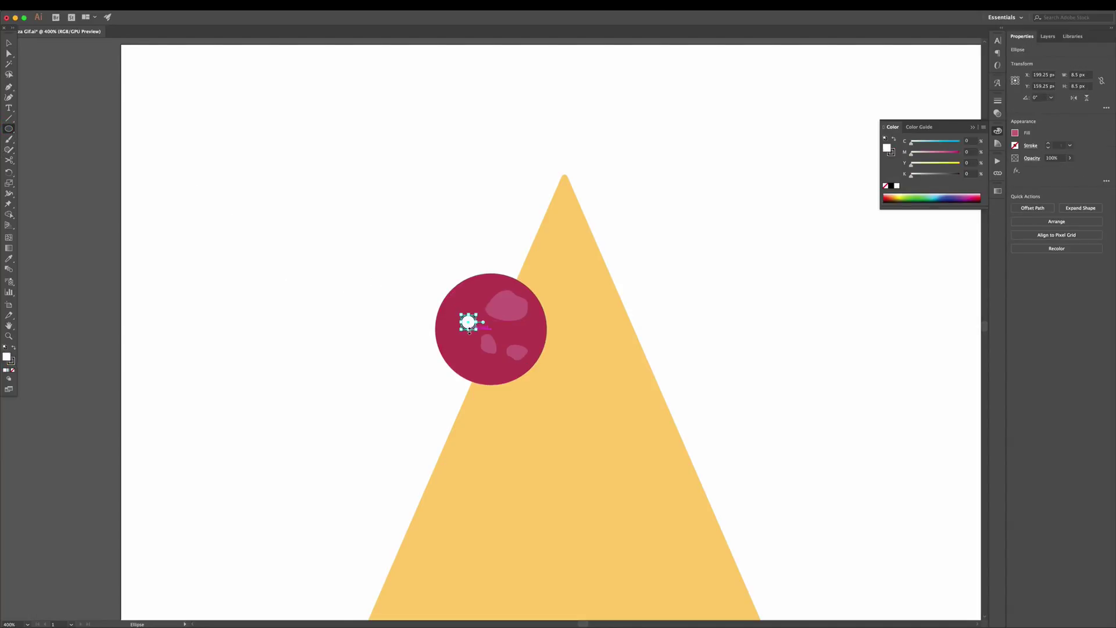
click(489, 343)
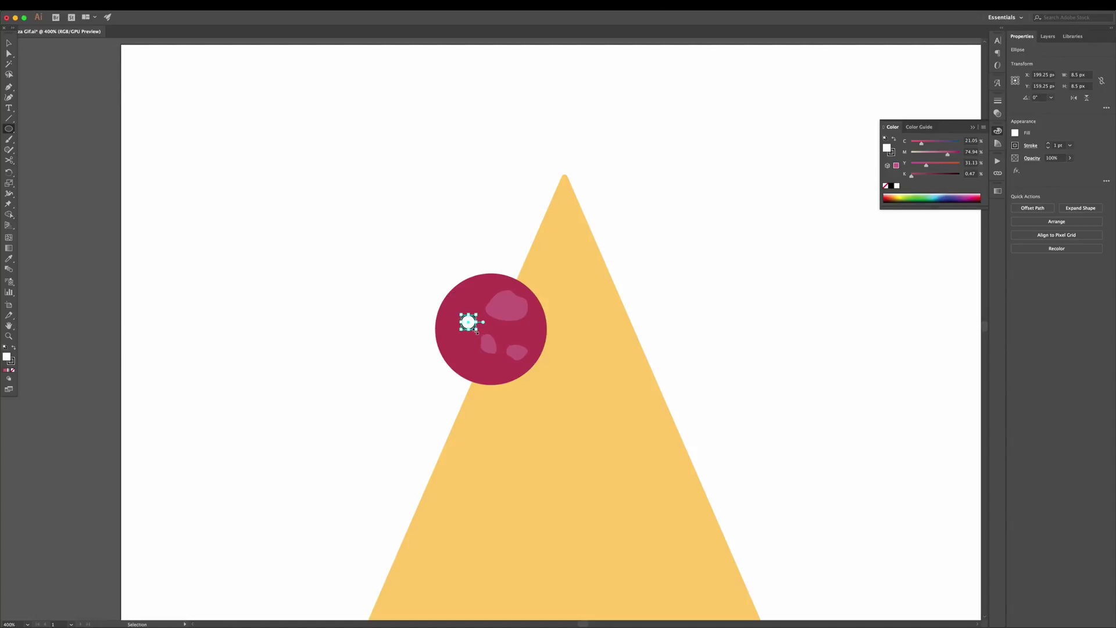
drag(462, 318, 477, 327)
click(466, 269)
key(Escape)
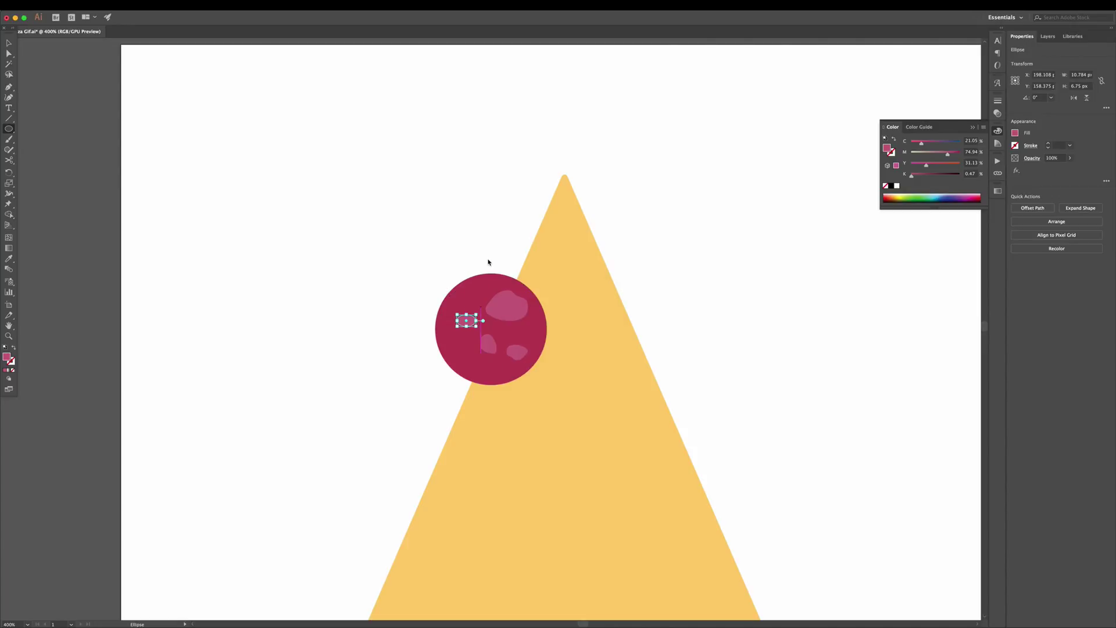
click(487, 260)
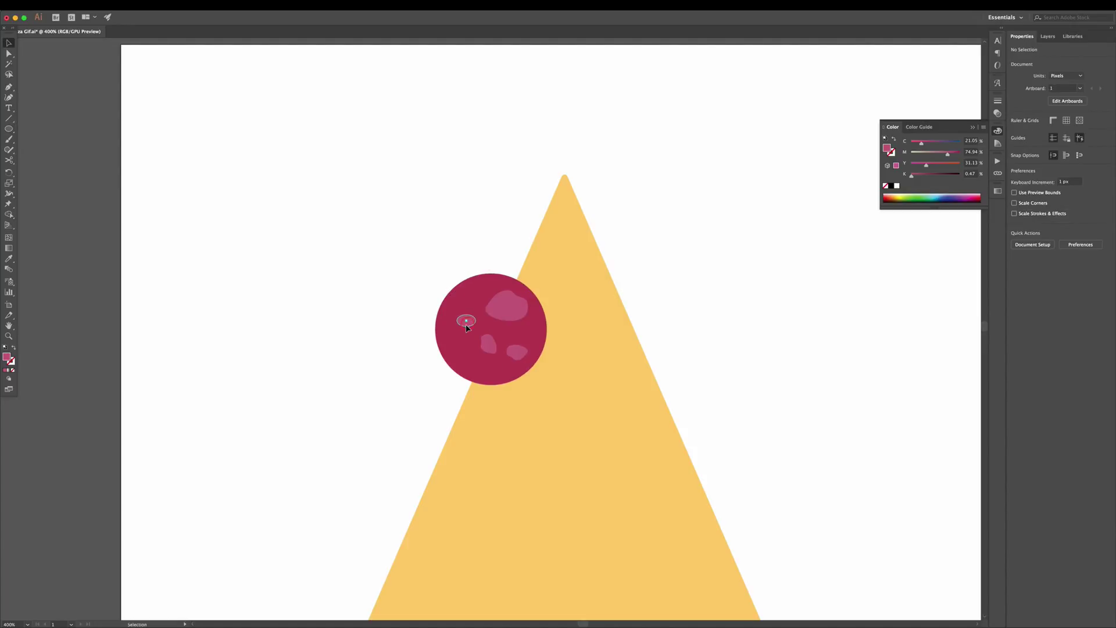
- Move, rotate and resize the pink spots into place on the pepperoni
drag(467, 327, 478, 351)
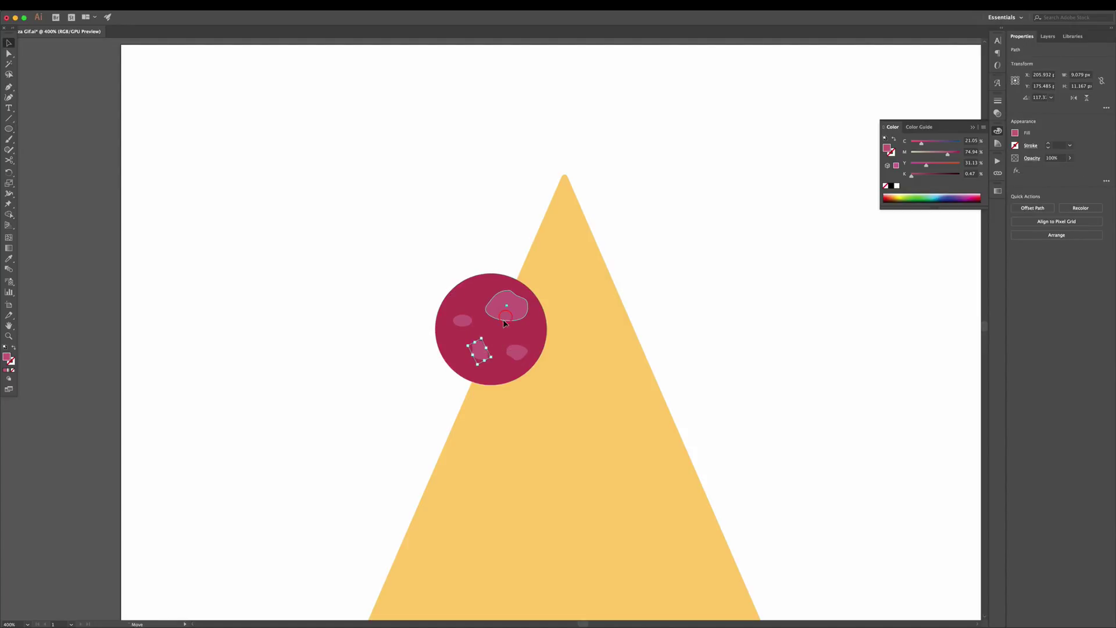
shift+click(512, 346)
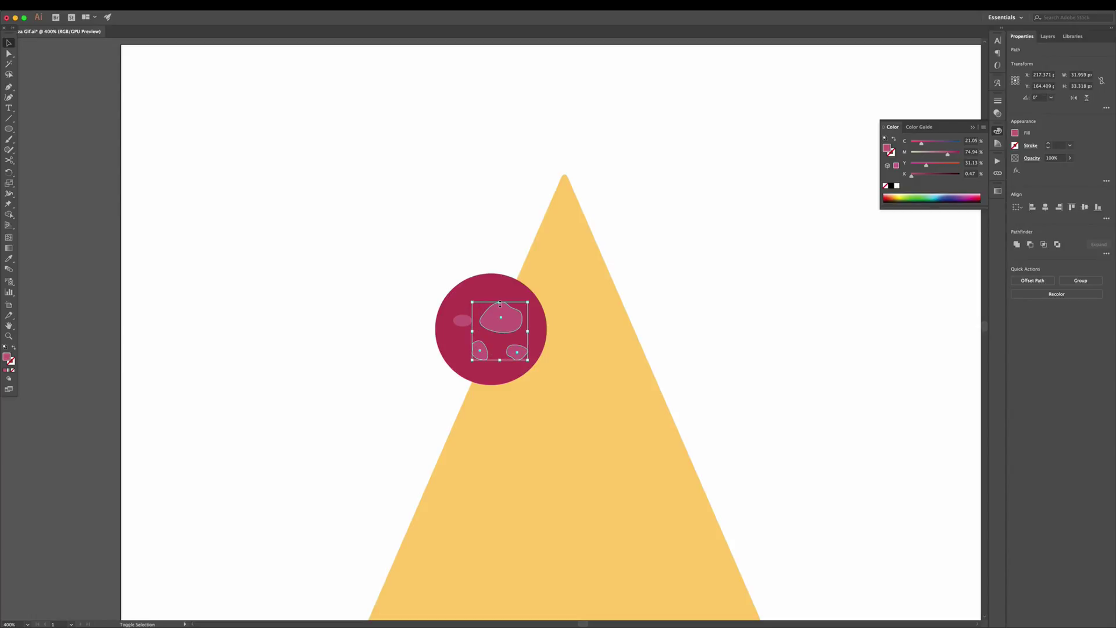
drag(500, 303, 501, 298)
shift+click(518, 349)
shift+click(476, 360)
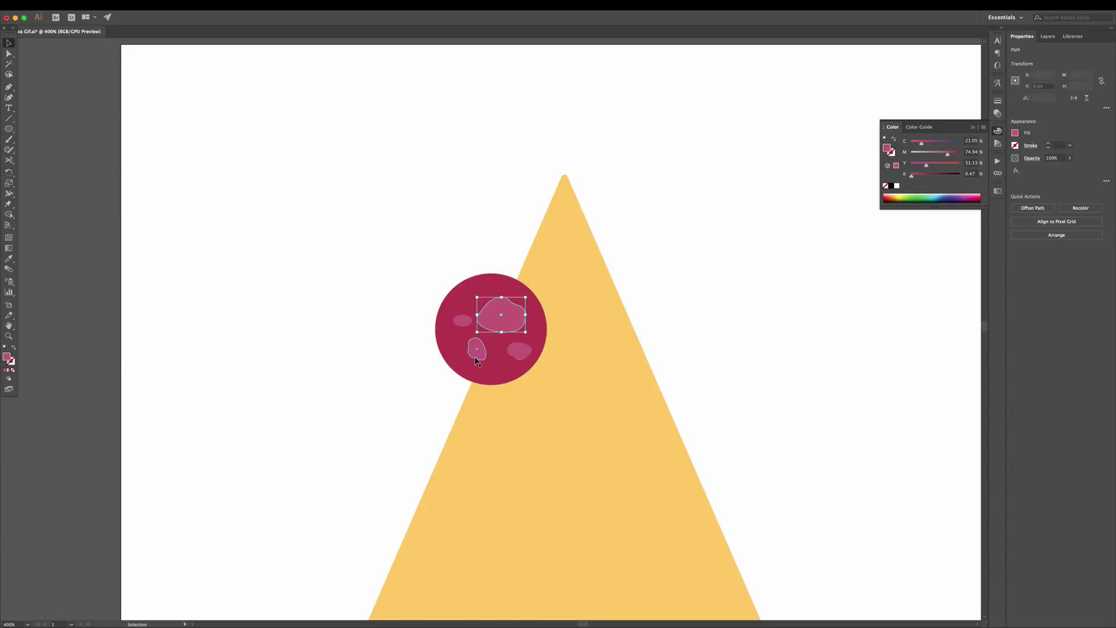
drag(476, 361, 478, 351)
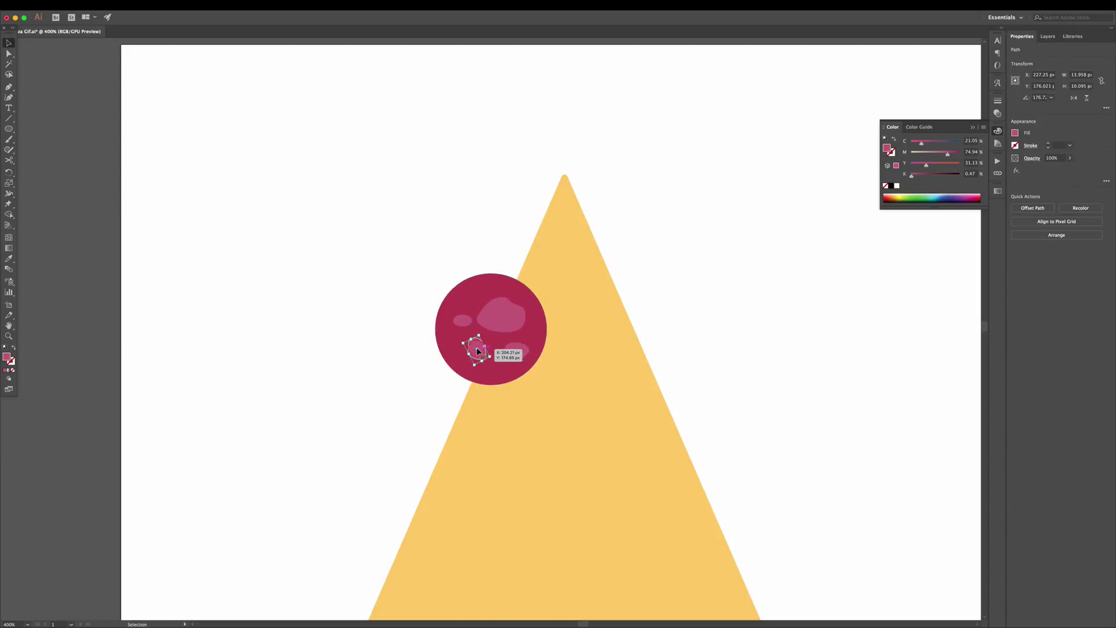
- Select the red circle with all four spots, group them with Ctrl+G, and zoom out
click(792, 260)
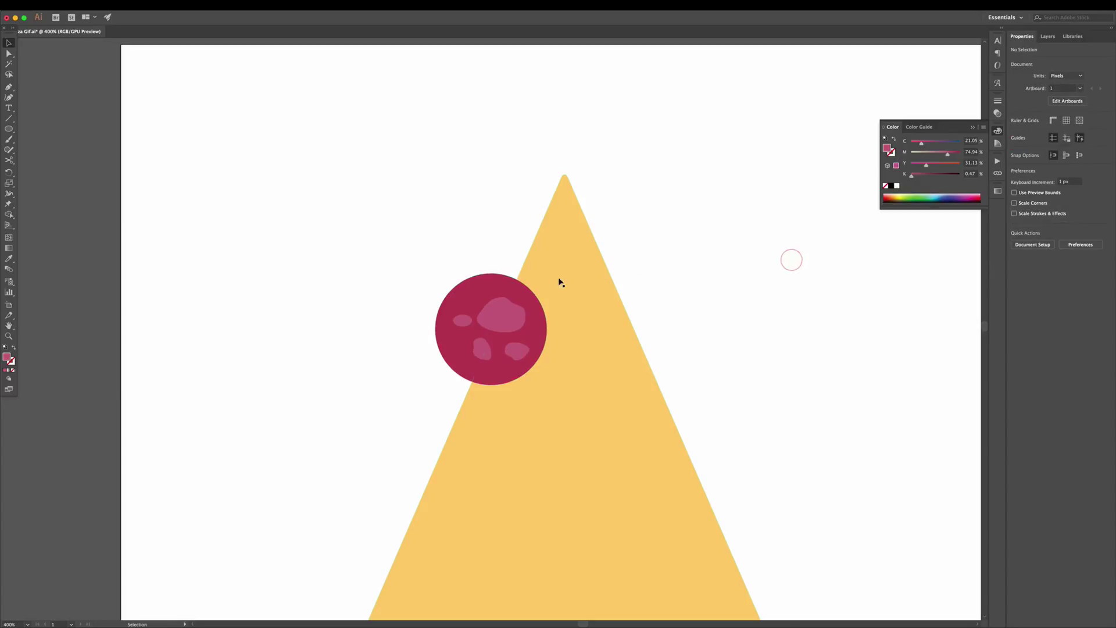
click(506, 315)
shift+click(462, 320)
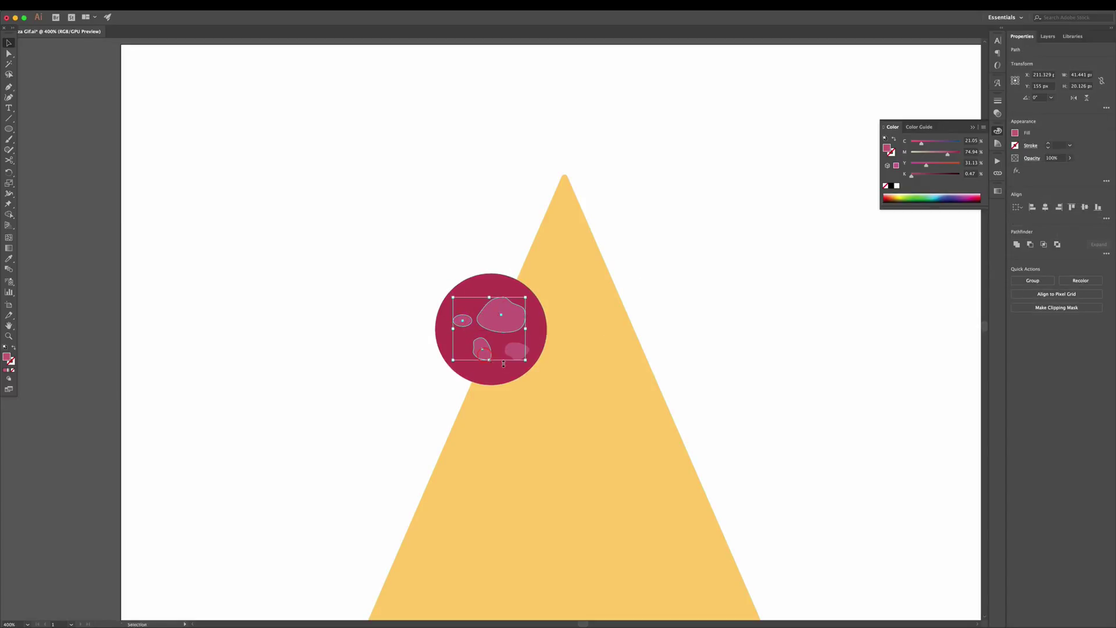
key(ctrl+a)
key(ctrl+g)
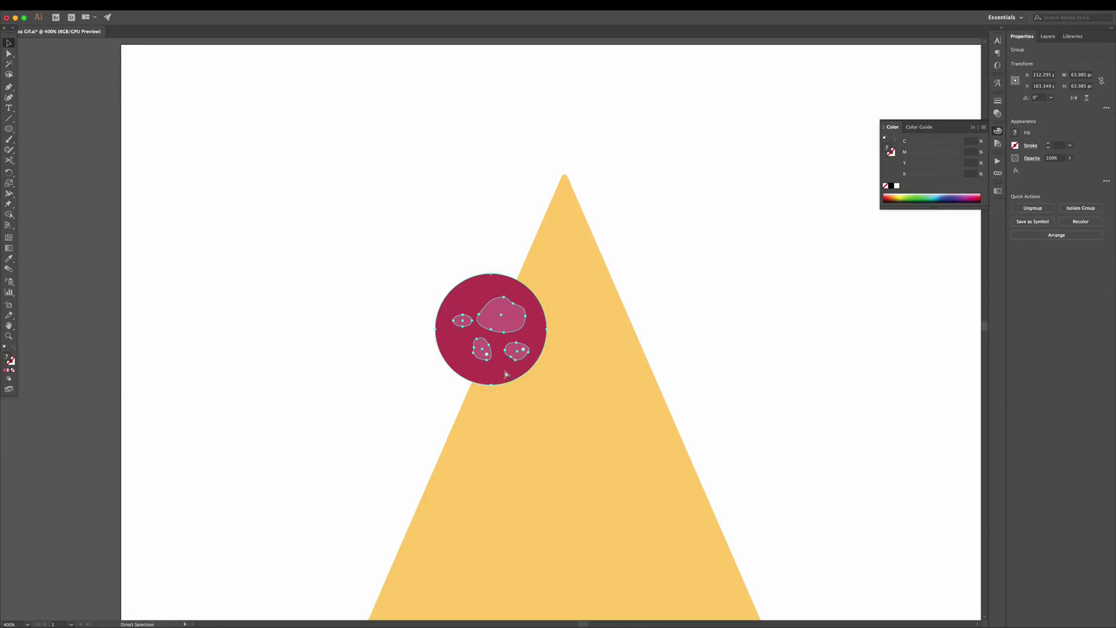
key(ctrl+minus)
key(ctrl+minus)
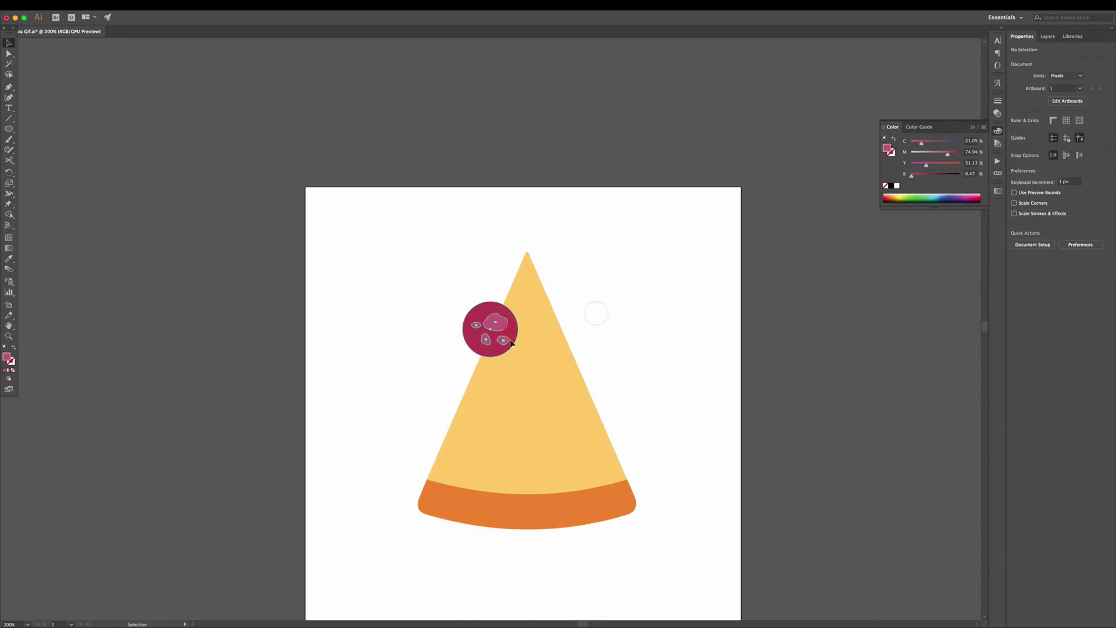
- Place smaller pepperoni copies across the slice for five in total, then select the cheese triangle
drag(500, 342, 588, 428)
mouse_move(579, 387)
mouse_down()
mouse_move(585, 407)
mouse_move(533, 364)
mouse_move(547, 346)
mouse_move(549, 360)
mouse_move(459, 451)
mouse_move(502, 399)
mouse_move(461, 434)
mouse_move(537, 455)
mouse_move(539, 442)
mouse_move(531, 463)
mouse_up()
click(615, 332)
click(643, 447)
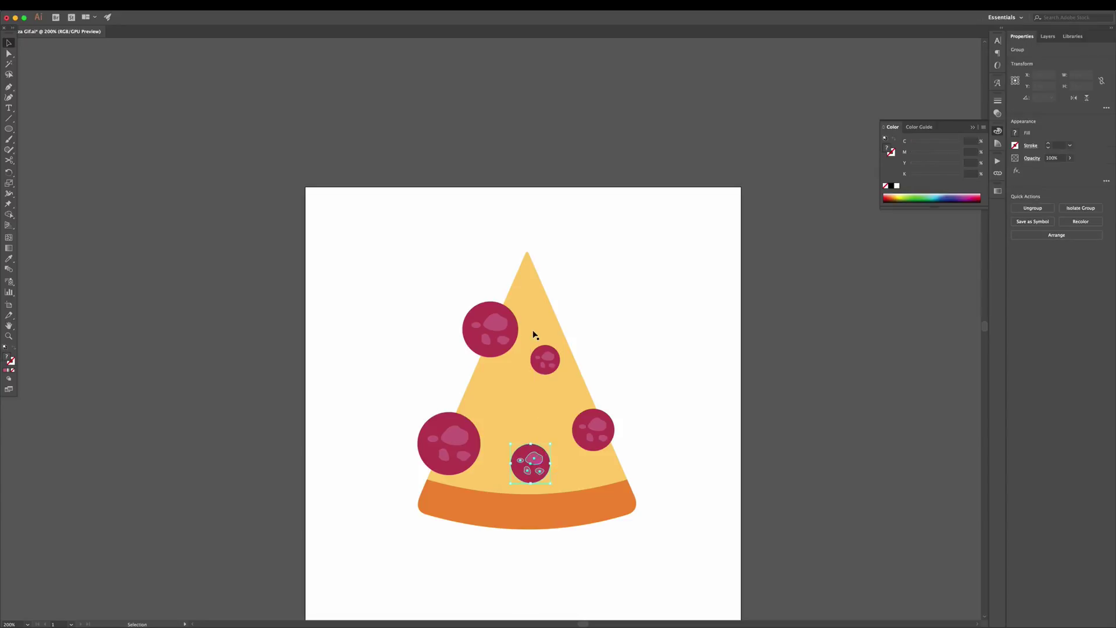
click(531, 321)
- Change the cheese triangle's fill to a paler yellow
double_click(6, 357)
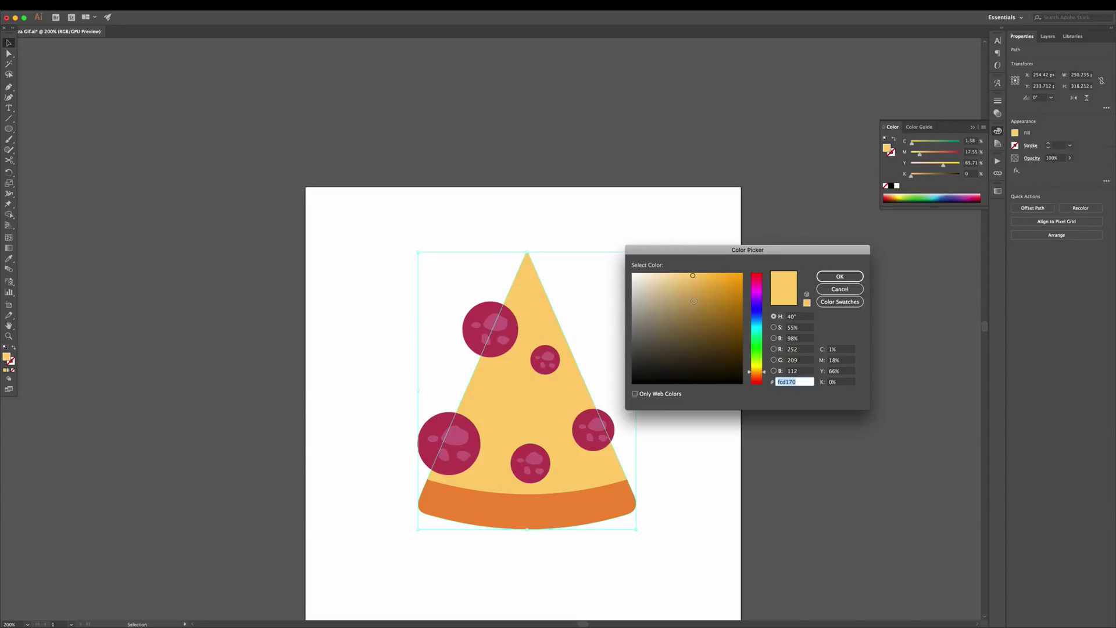
click(679, 278)
click(840, 277)
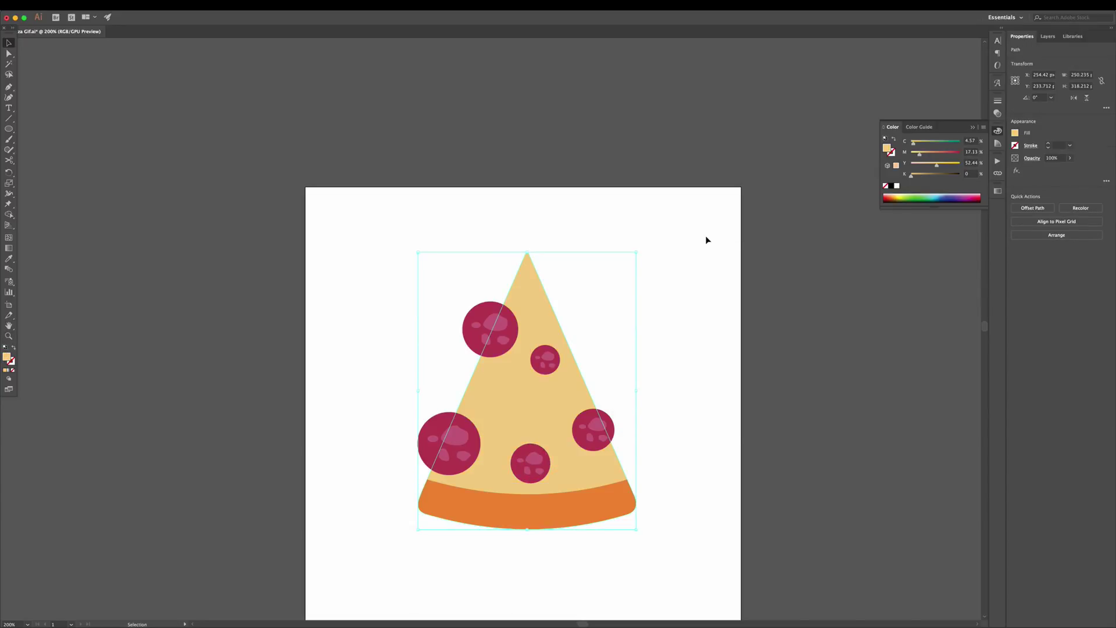
click(706, 236)
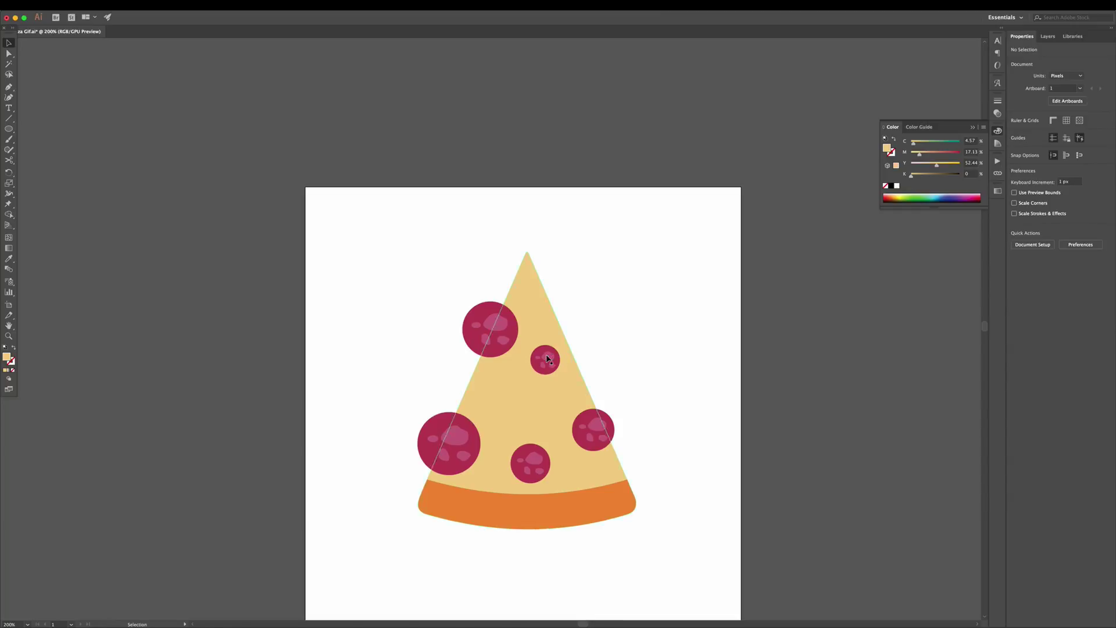
- Nudge the small pepperoni up slightly and bring the cheese triangle to the front
drag(545, 360, 546, 356)
click(651, 300)
click(548, 323)
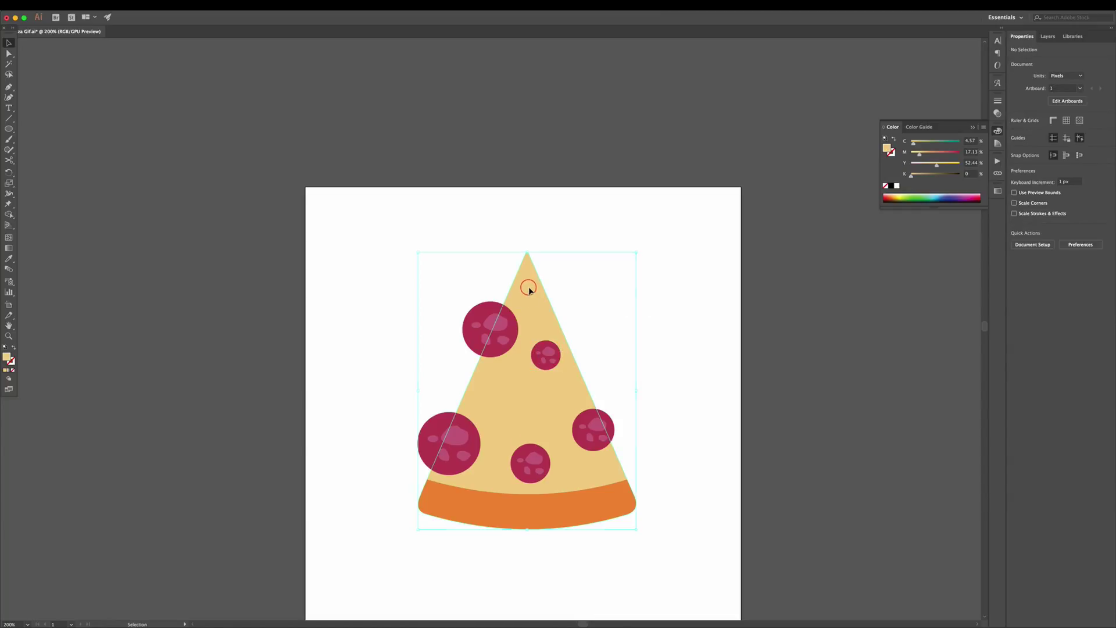
key(a)
click(527, 254)
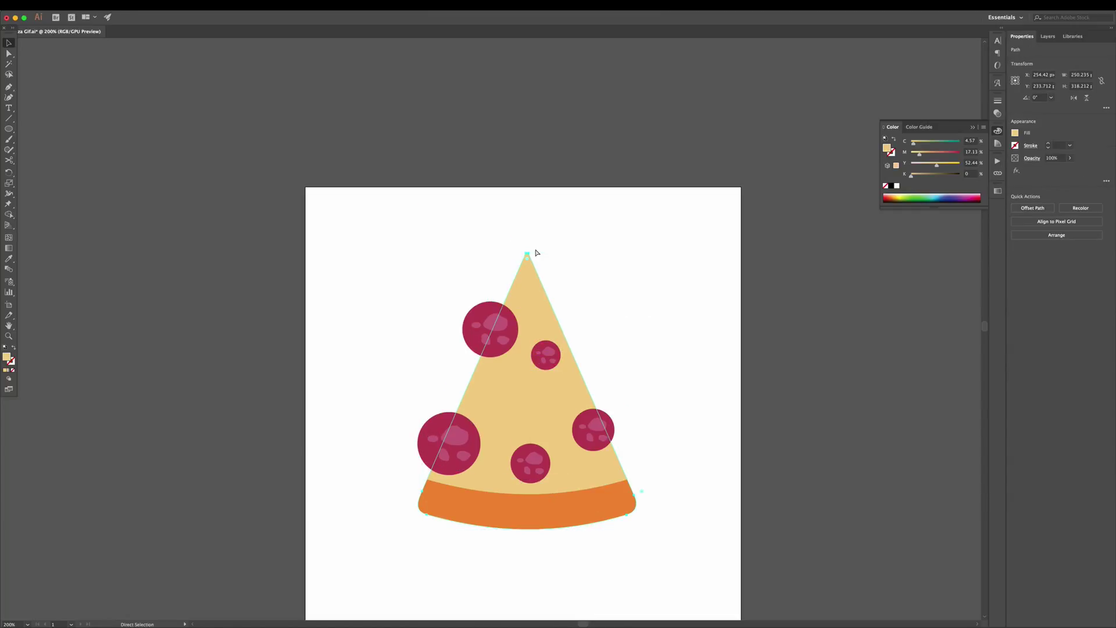
key(v)
key(ctrl+shift+bracketright)
click(640, 282)
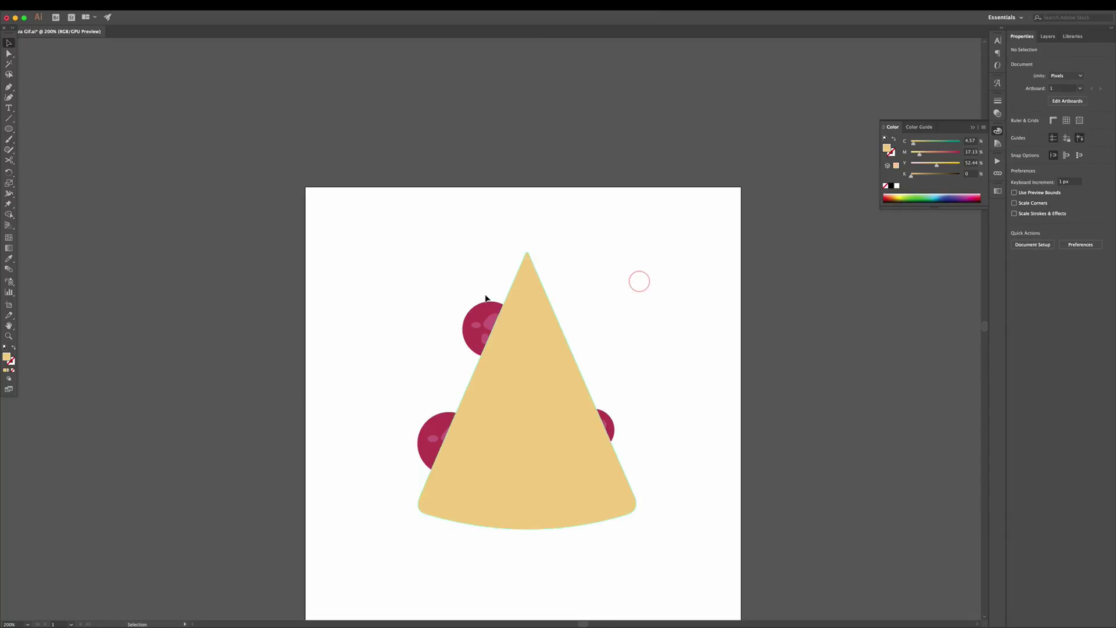
- Send the cheese triangle back behind the pepperoni and crust
drag(461, 406, 653, 452)
click(683, 361)
click(491, 319)
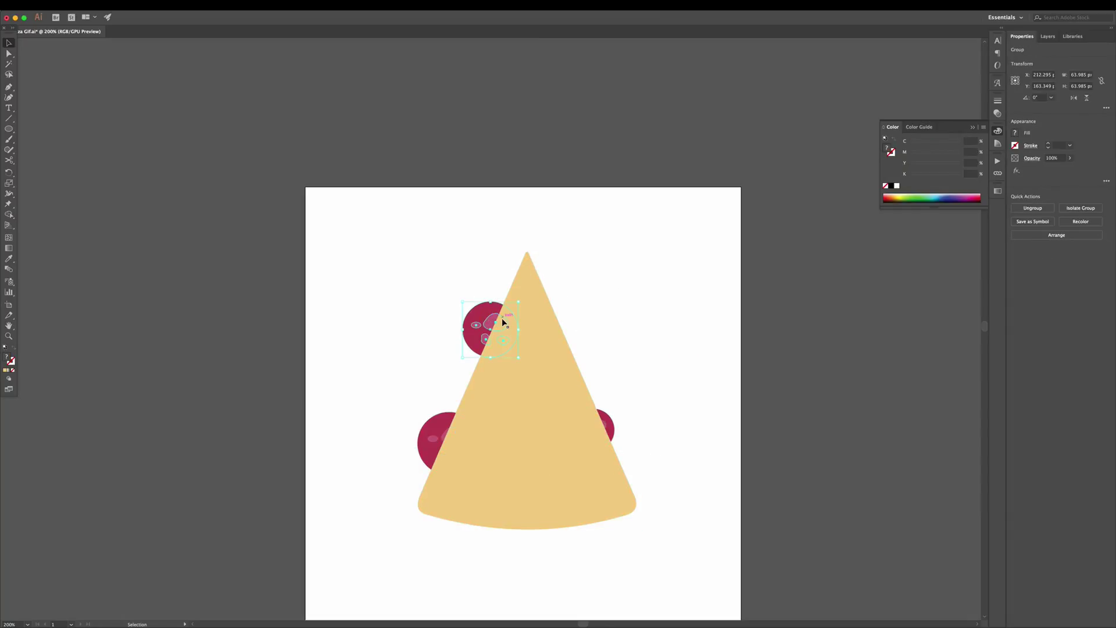
click(541, 359)
key(ctrl+shift+bracketleft)
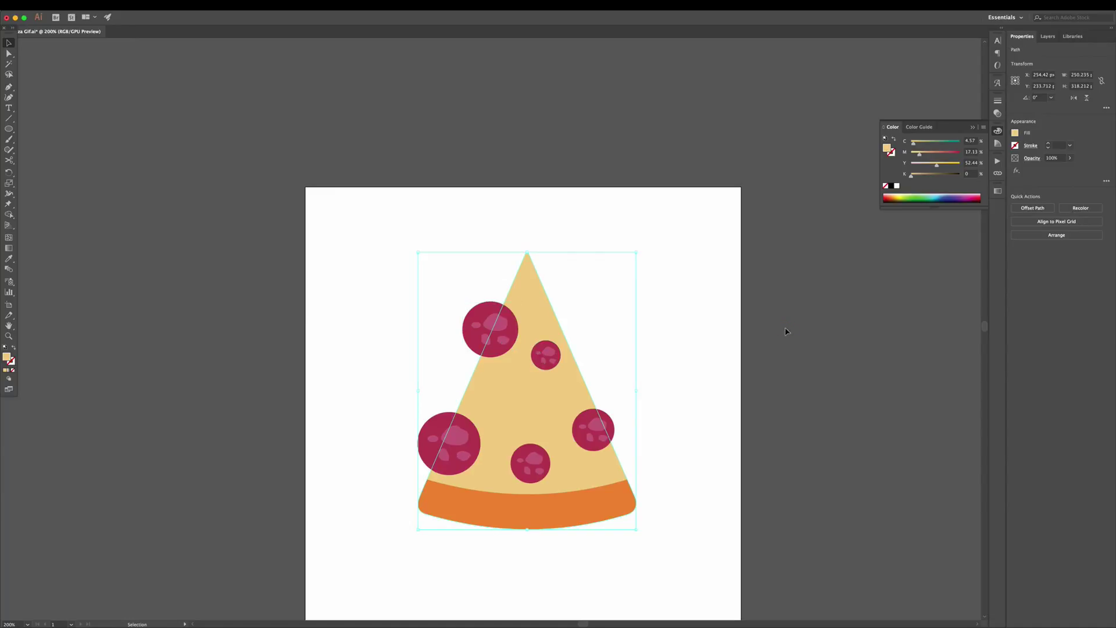
- Select all five pepperoni and group them together
click(490, 328)
shift+click(546, 355)
shift+click(446, 454)
shift+click(538, 469)
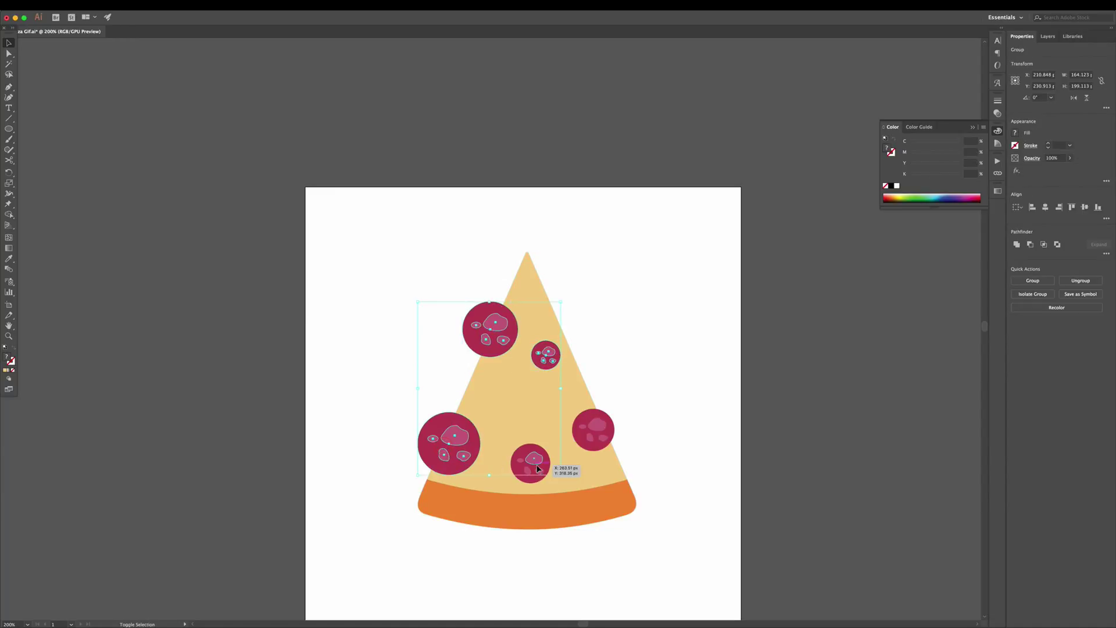
shift+click(599, 431)
right_click(593, 429)
click(616, 486)
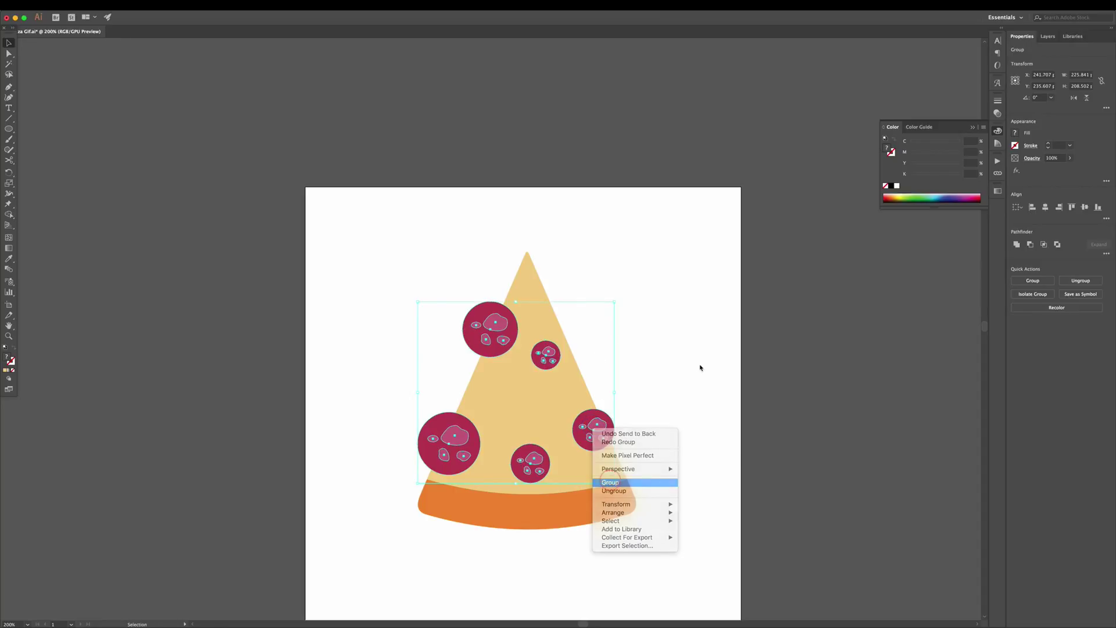
- Bring the triangle in front of the pepperoni group and make a clipping mask from both
click(699, 364)
click(544, 297)
key(ctrl+shift+bracketright)
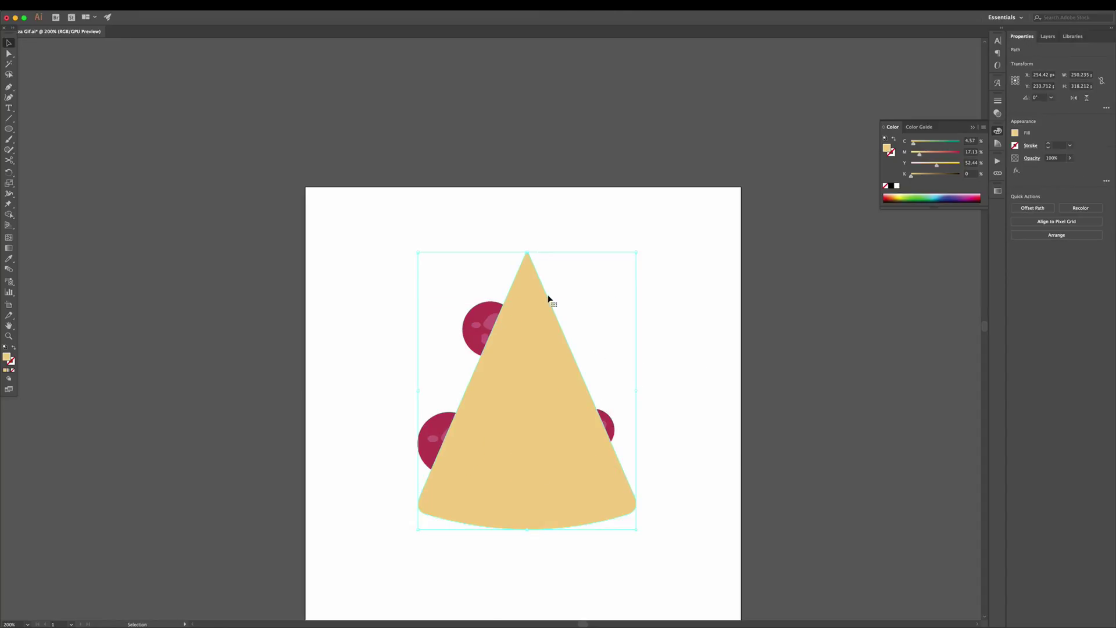
shift+click(498, 317)
right_click(491, 316)
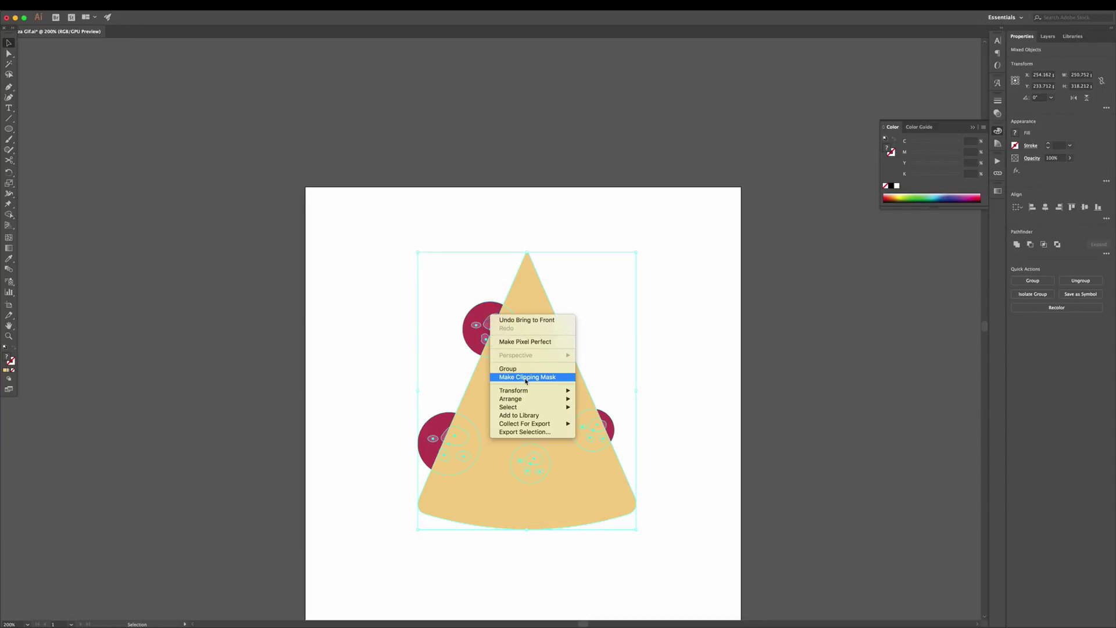
click(524, 376)
- Select the whole pizza slice to check the clipped pepperoni, then deselect
click(680, 364)
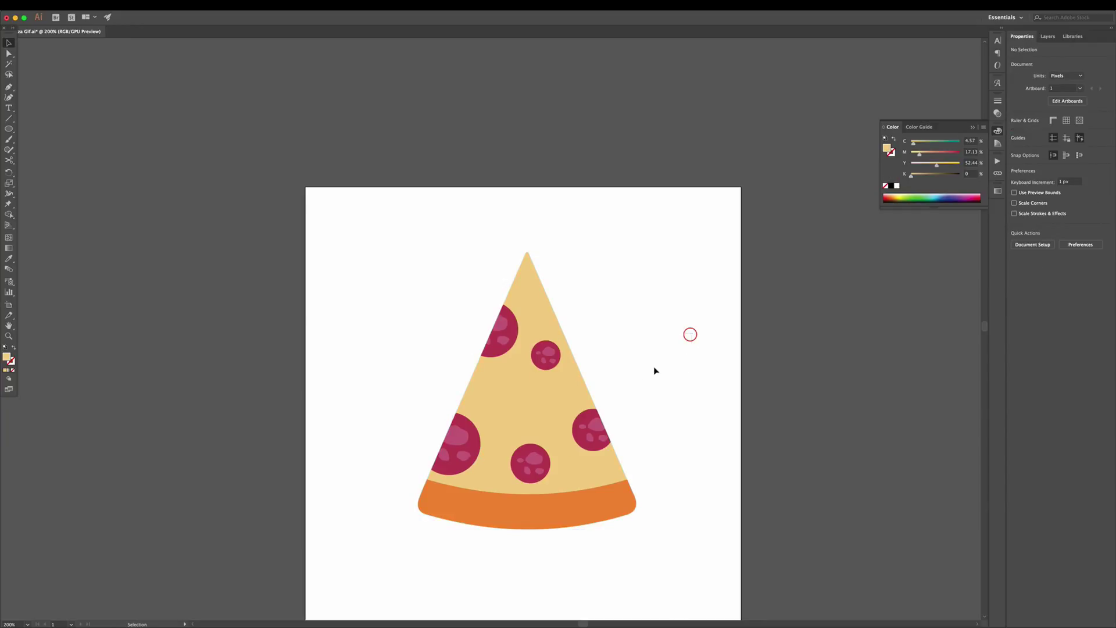
drag(655, 370, 521, 516)
key(a)
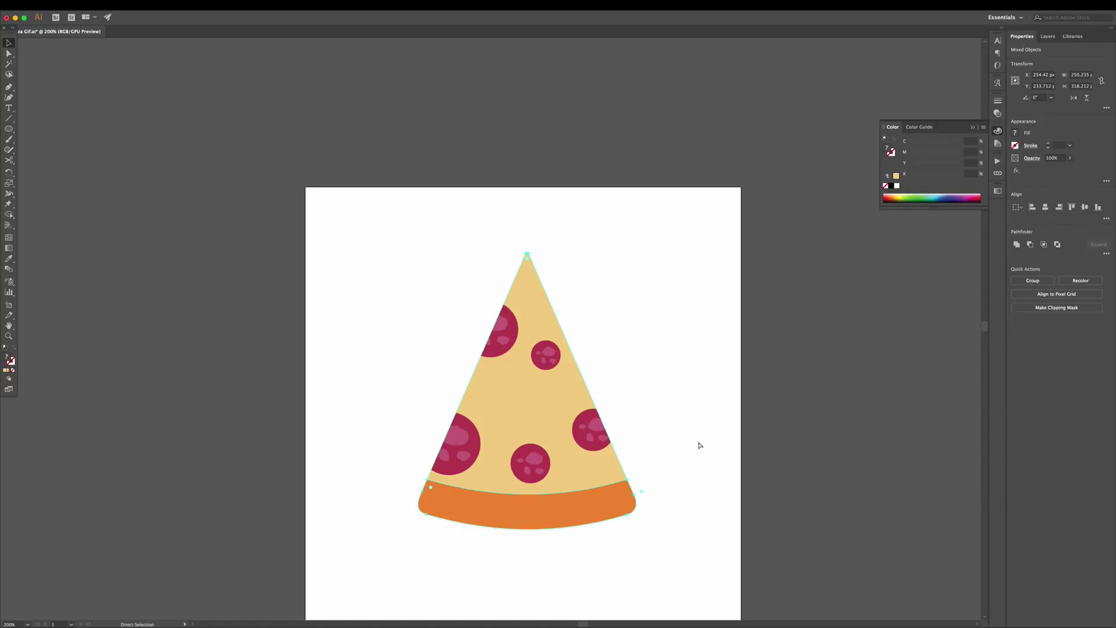
key(v)
click(695, 441)
scroll(640, 448, down, 1)
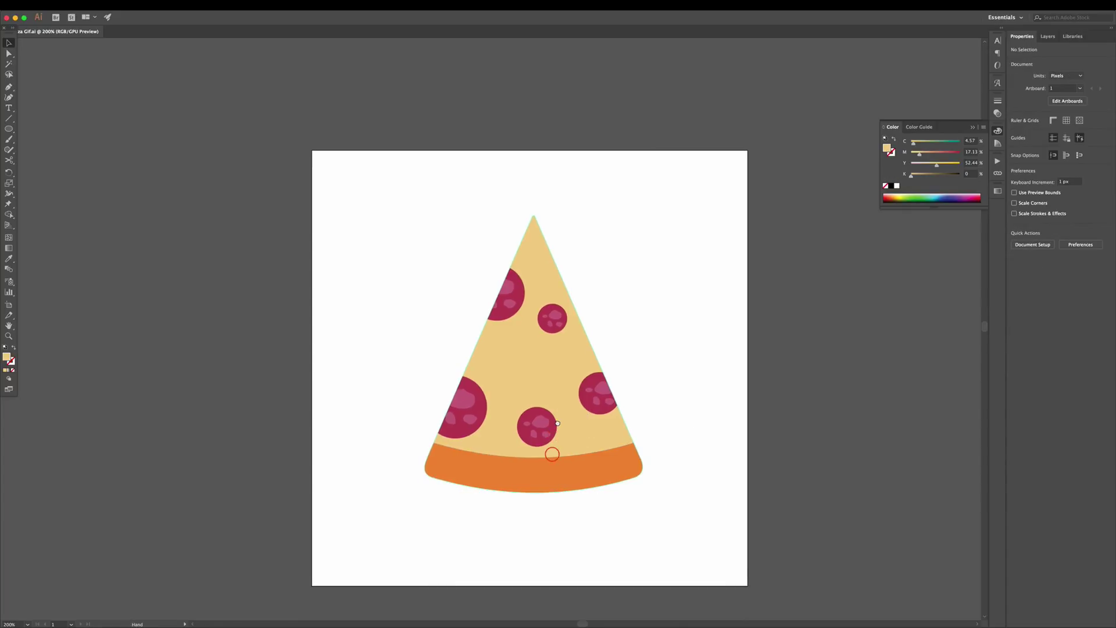
click(9, 130)
- Draw a small rounded rectangle left of the pizza and slant and curve its right side
drag(12, 131, 29, 145)
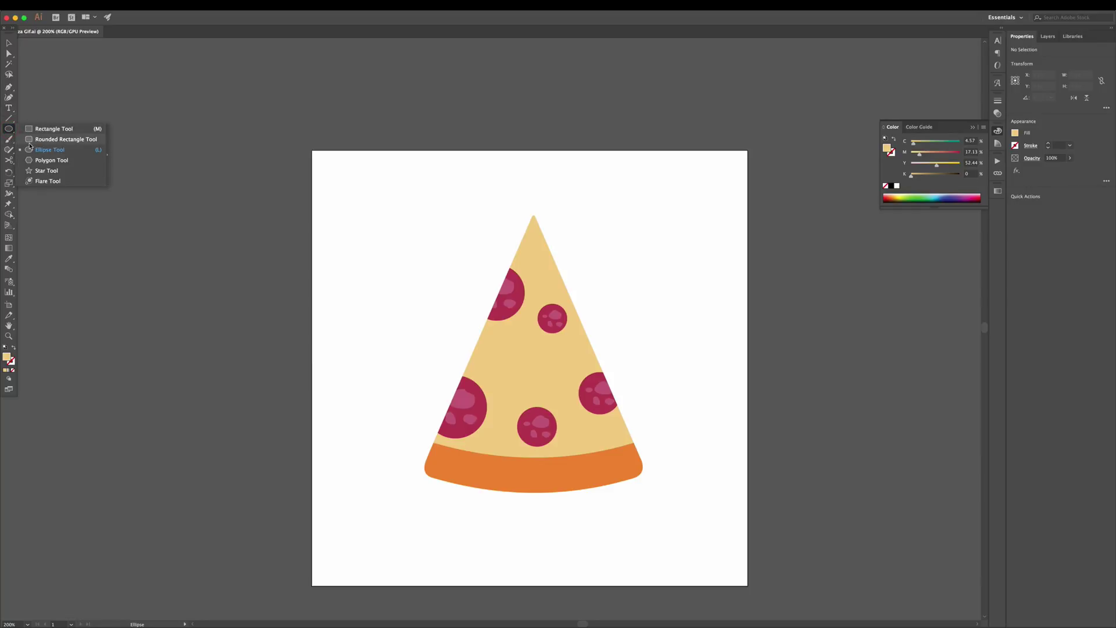
drag(421, 318, 437, 349)
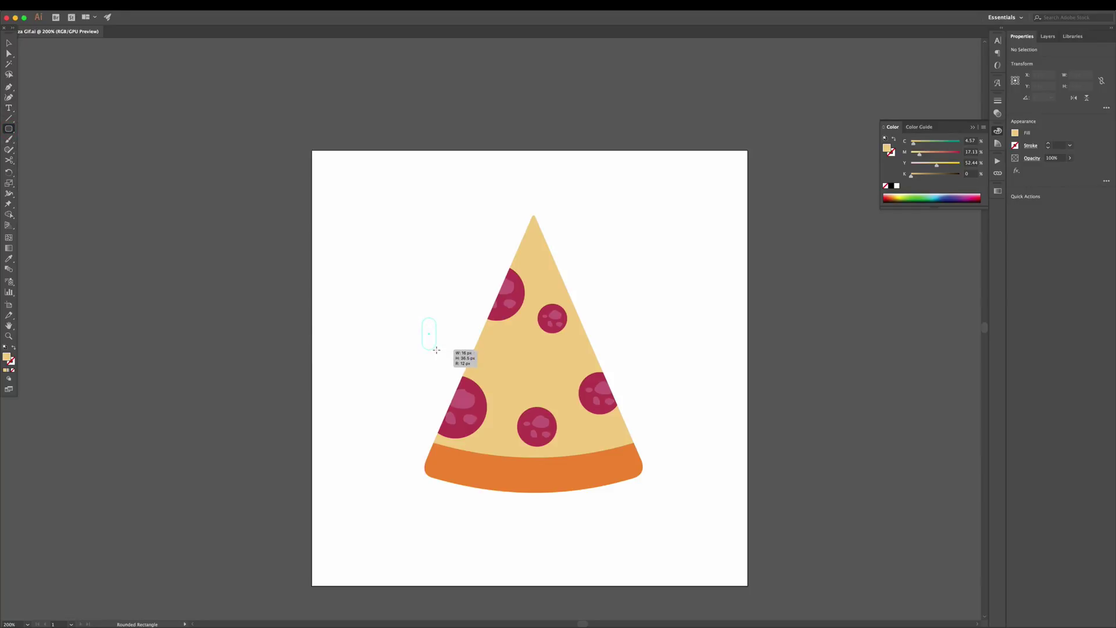
key(ctrl+=)
key(ctrl+=)
key(ctrl+=)
key(ctrl+=)
key(ctrl+=)
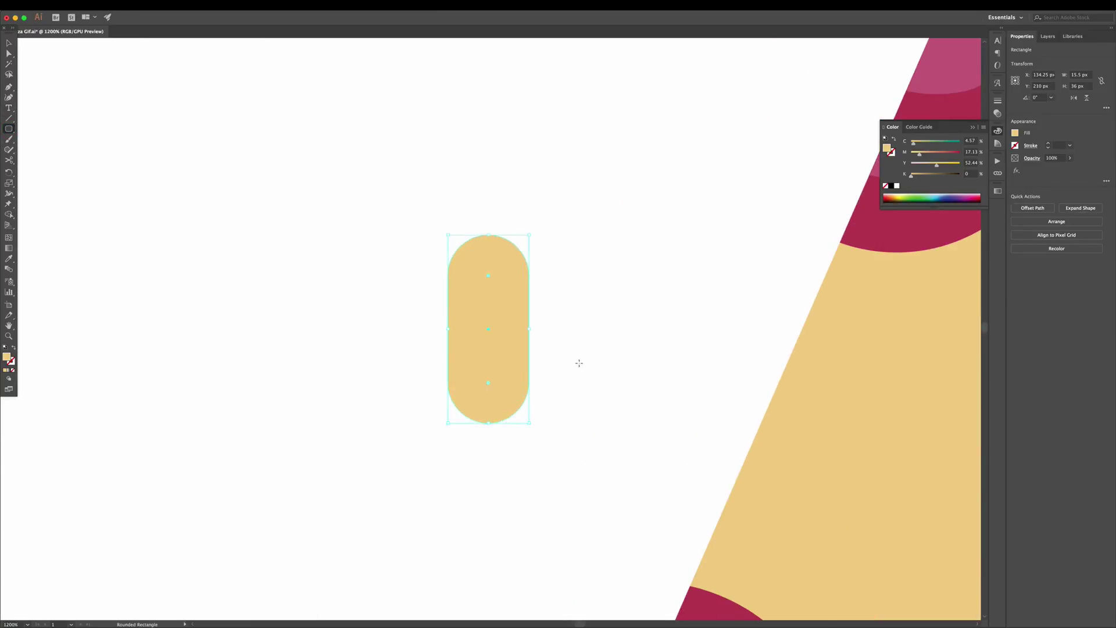
key(a)
drag(529, 383, 539, 380)
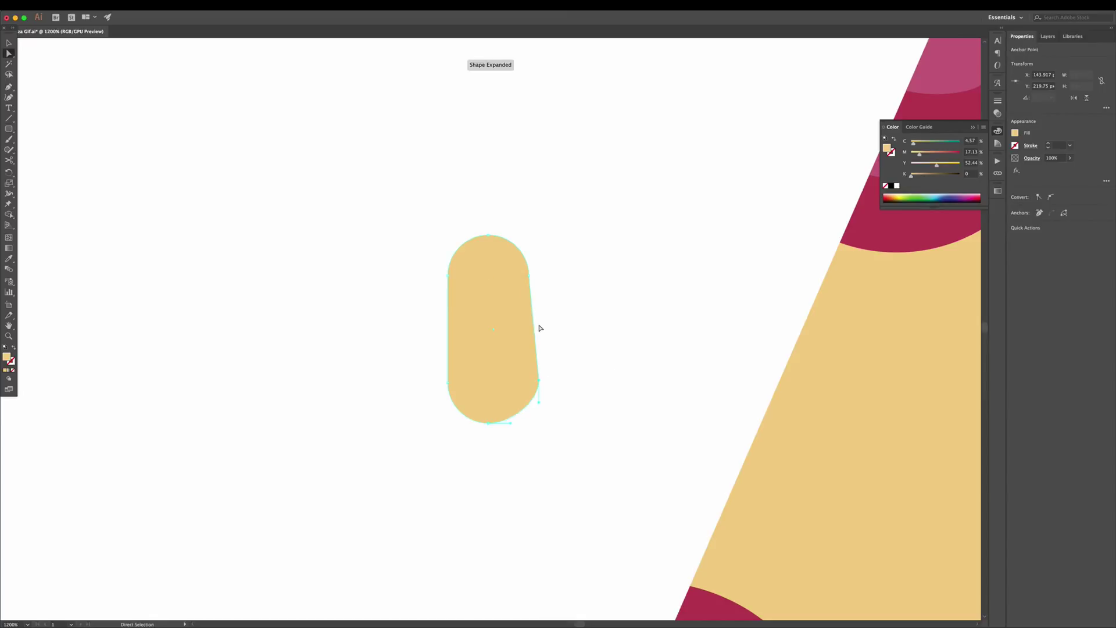
drag(535, 329, 528, 328)
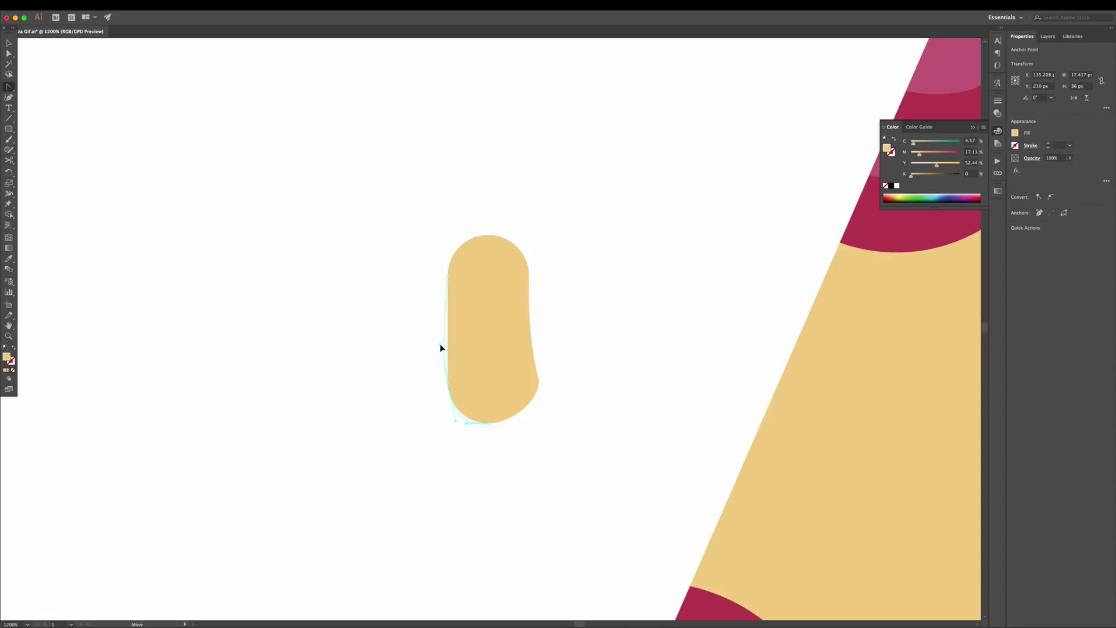
- Bulge the left side outward, refine the lumpy outline, and move the blob up and left
key(a)
drag(446, 383, 443, 383)
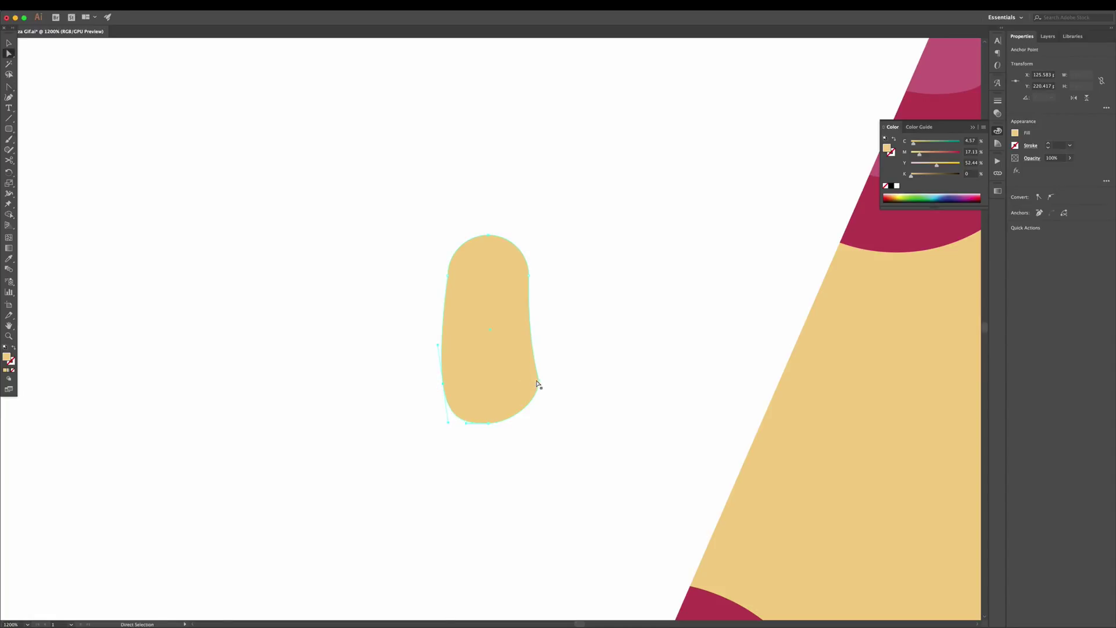
drag(537, 381, 531, 384)
mouse_move(537, 346)
mouse_down()
mouse_move(564, 349)
mouse_move(545, 392)
mouse_move(480, 396)
mouse_move(546, 415)
mouse_up()
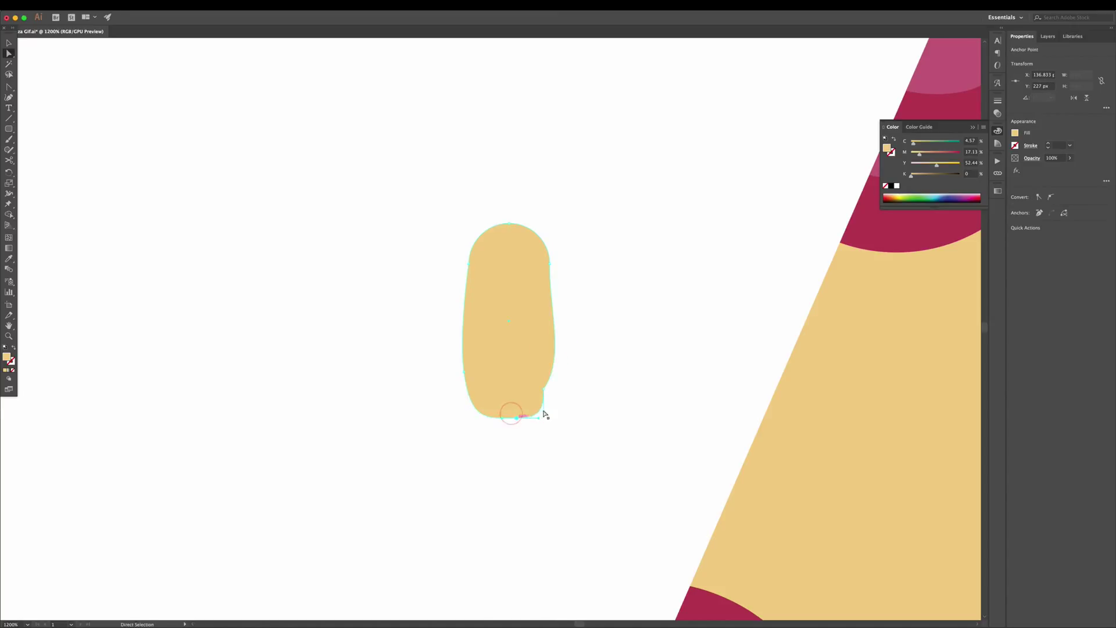
click(599, 373)
click(468, 264)
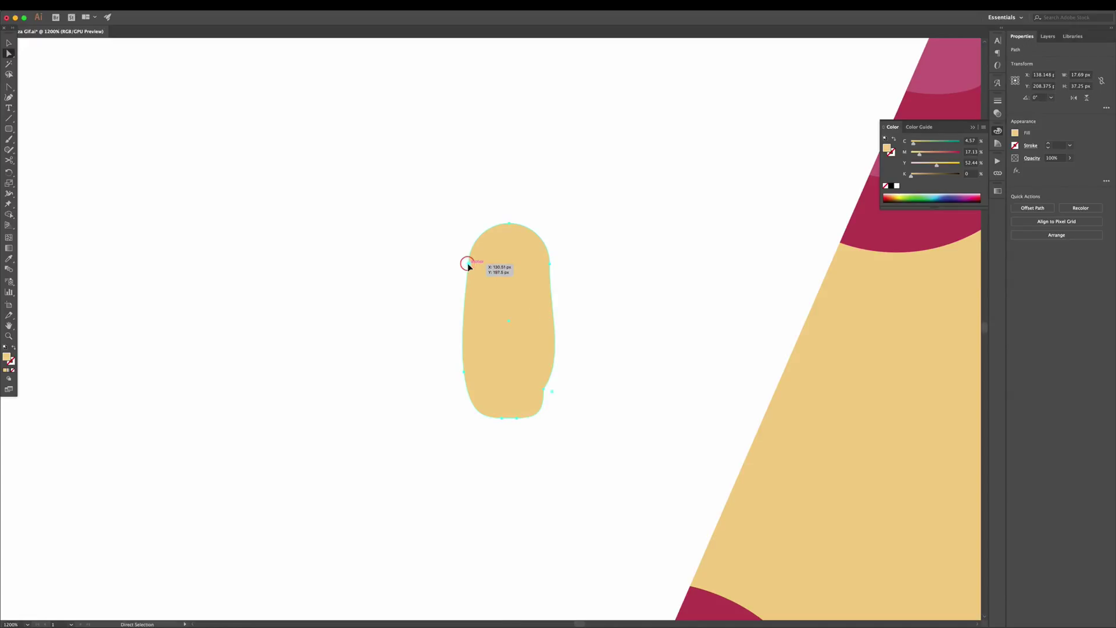
mouse_move(462, 277)
mouse_down()
mouse_move(454, 284)
mouse_move(454, 233)
mouse_up()
key(shift+c)
key(v)
click(649, 300)
drag(516, 310, 497, 300)
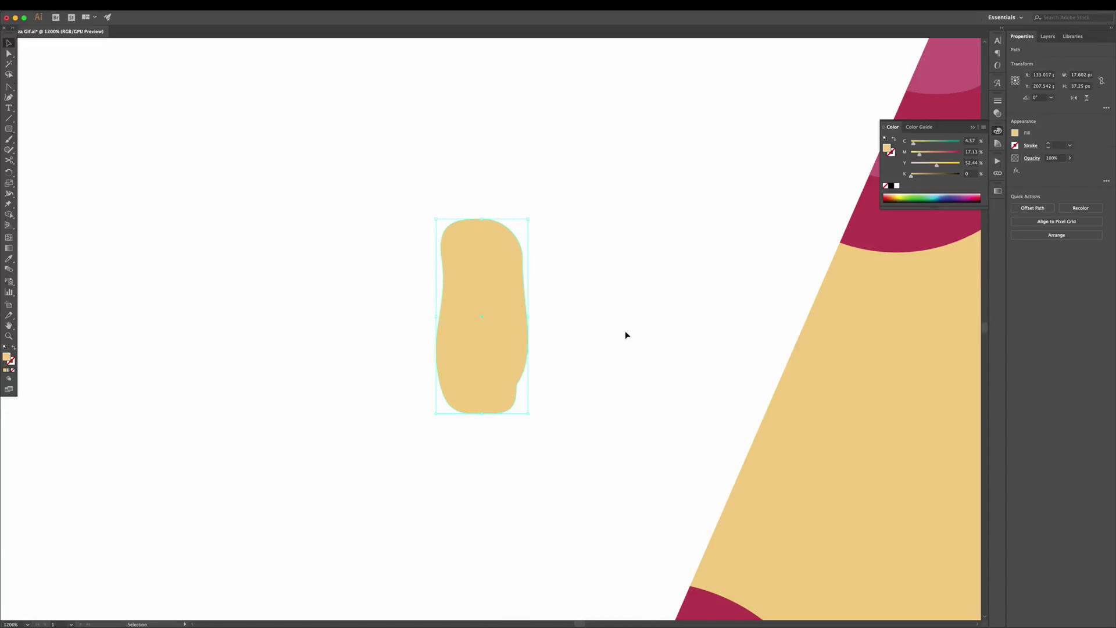
- Fill the eye shape black, move it up and left, and tilt it slightly counter-clockwise
double_click(9, 360)
drag(739, 369, 741, 386)
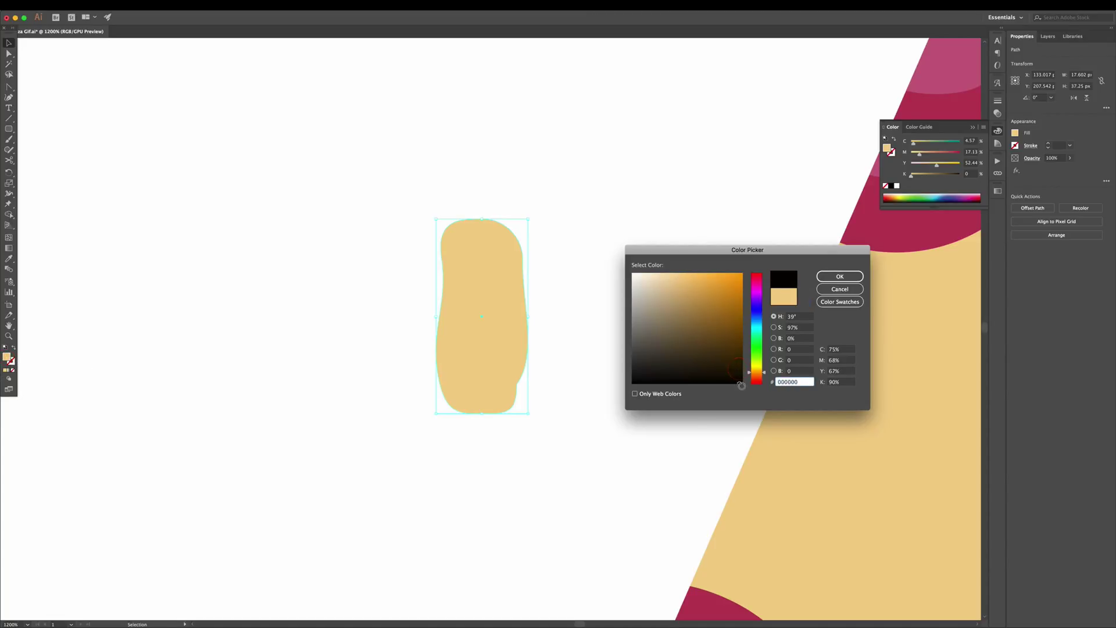
click(831, 279)
click(522, 226)
drag(473, 292, 438, 284)
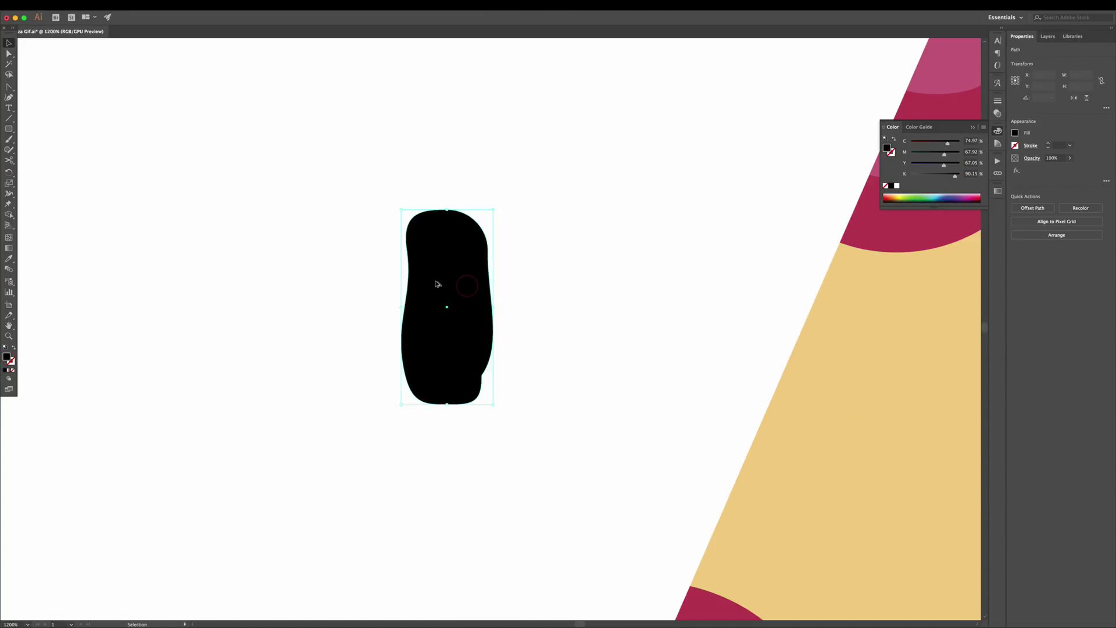
key(r)
drag(599, 286, 598, 273)
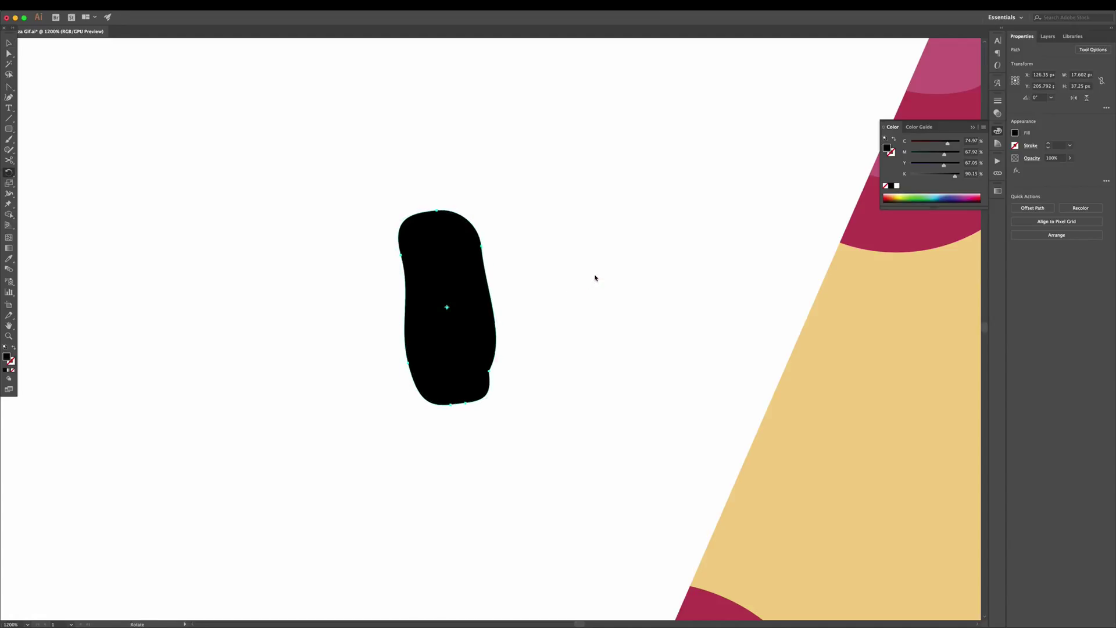
key(v)
click(516, 297)
drag(470, 299, 583, 302)
key(ctrl+z)
- Draw a small circle, eyedrop it white, and place it on the black eye shape
drag(7, 129, 50, 147)
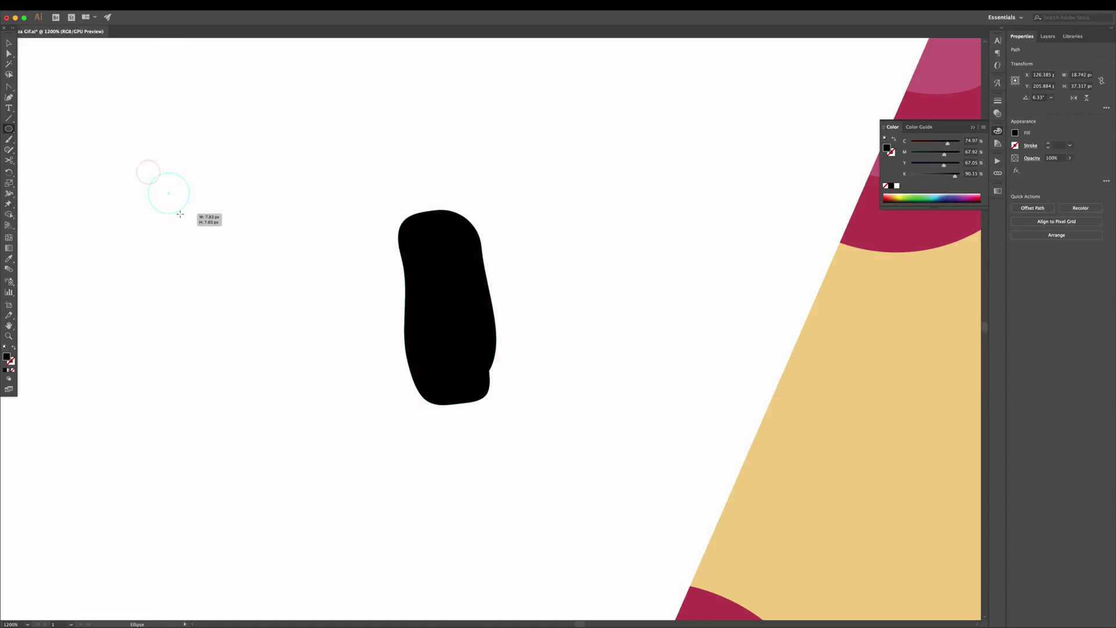
mouse_move(149, 173)
mouse_down()
mouse_move(451, 396)
mouse_move(442, 293)
mouse_move(522, 264)
mouse_up()
key(i)
click(239, 227)
key(v)
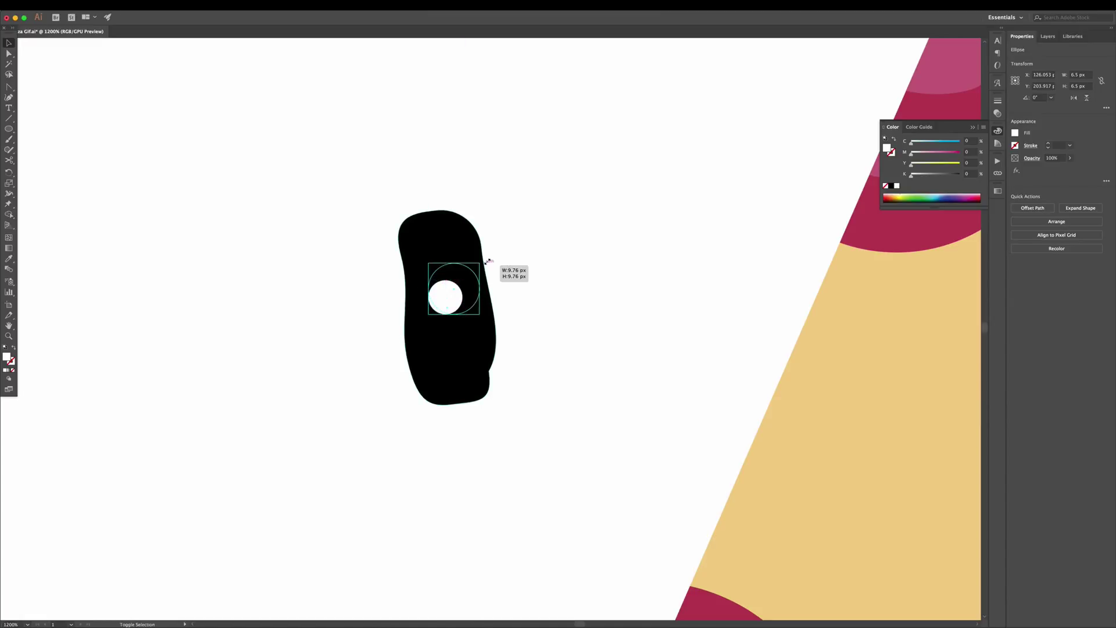
click(519, 260)
drag(466, 285, 455, 287)
- Group the white circle with the black shape, rotate it upright, and copy it beside itself
drag(504, 256, 411, 427)
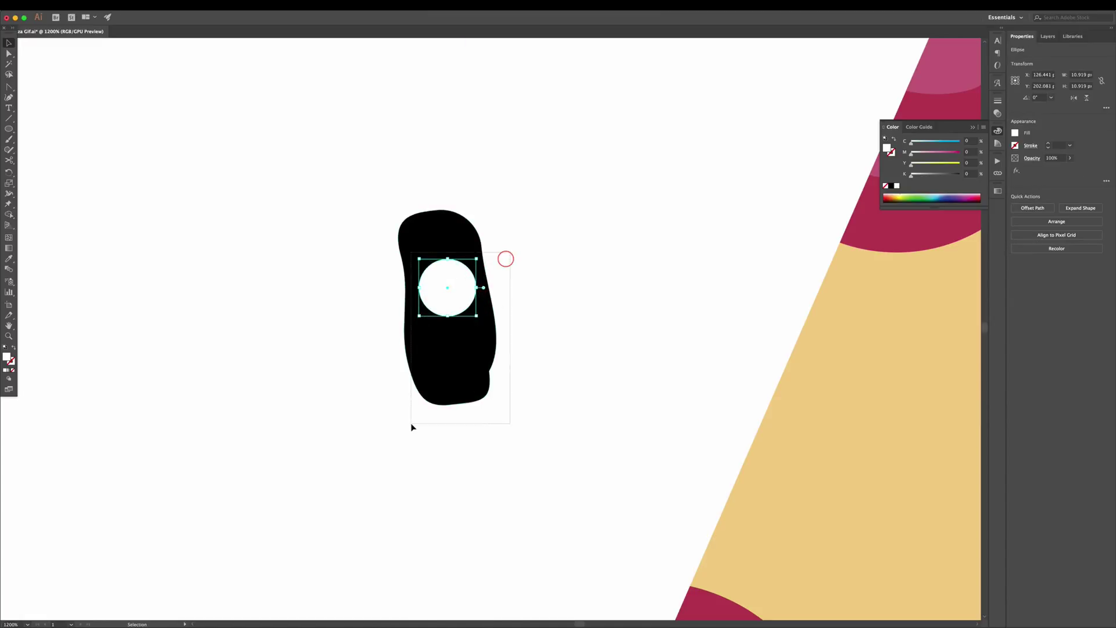
right_click(434, 381)
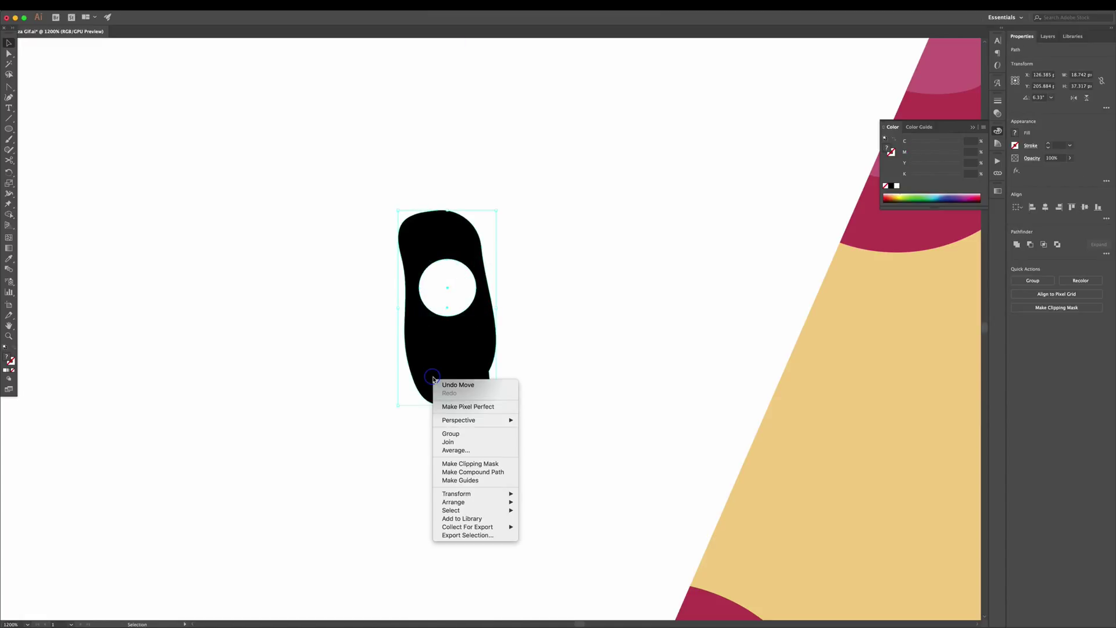
click(457, 433)
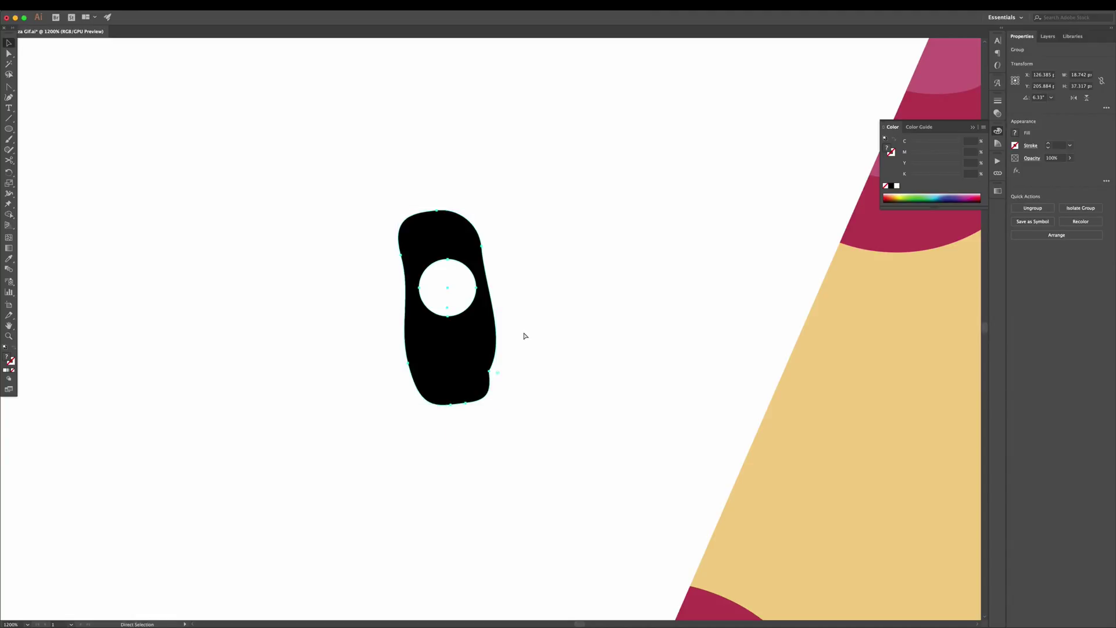
right_click(439, 285)
mouse_move(461, 368)
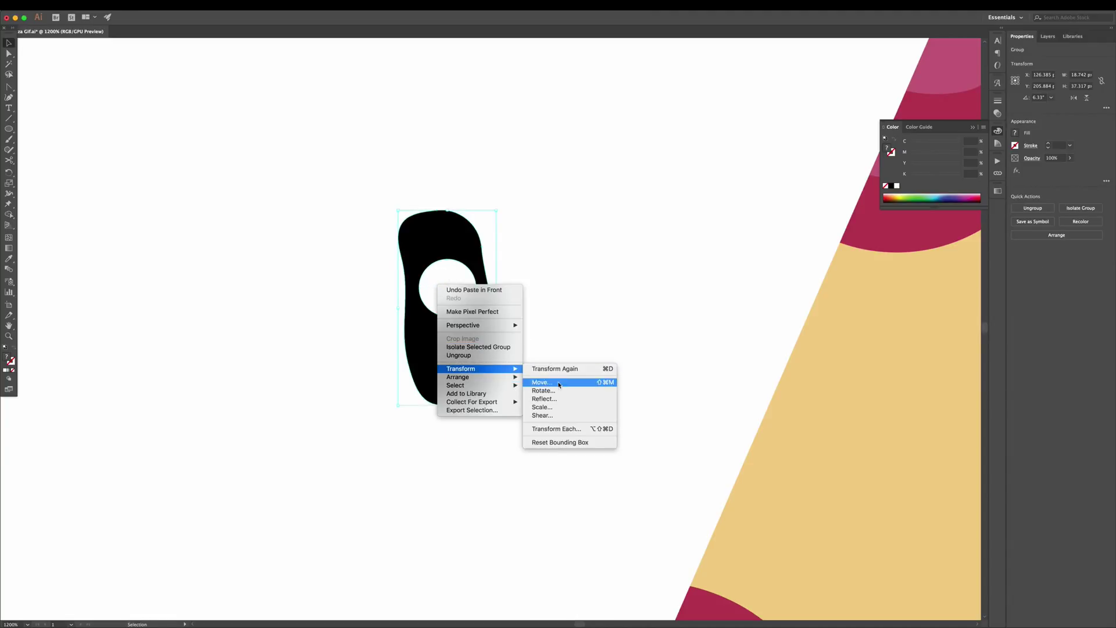
click(556, 392)
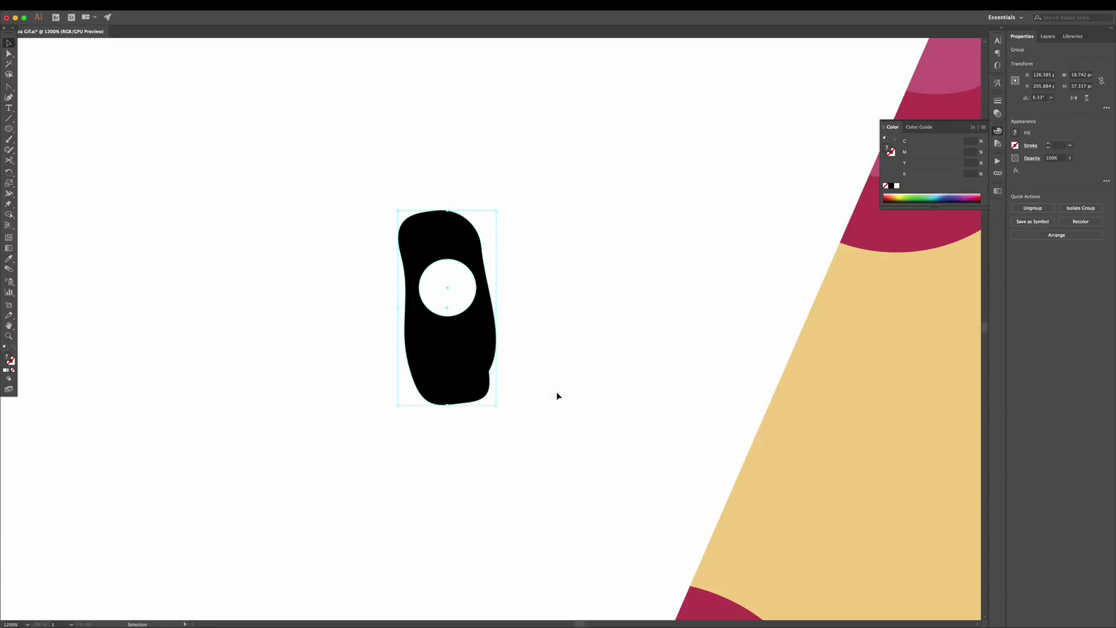
drag(475, 368, 602, 359)
key(ctrl+minus)
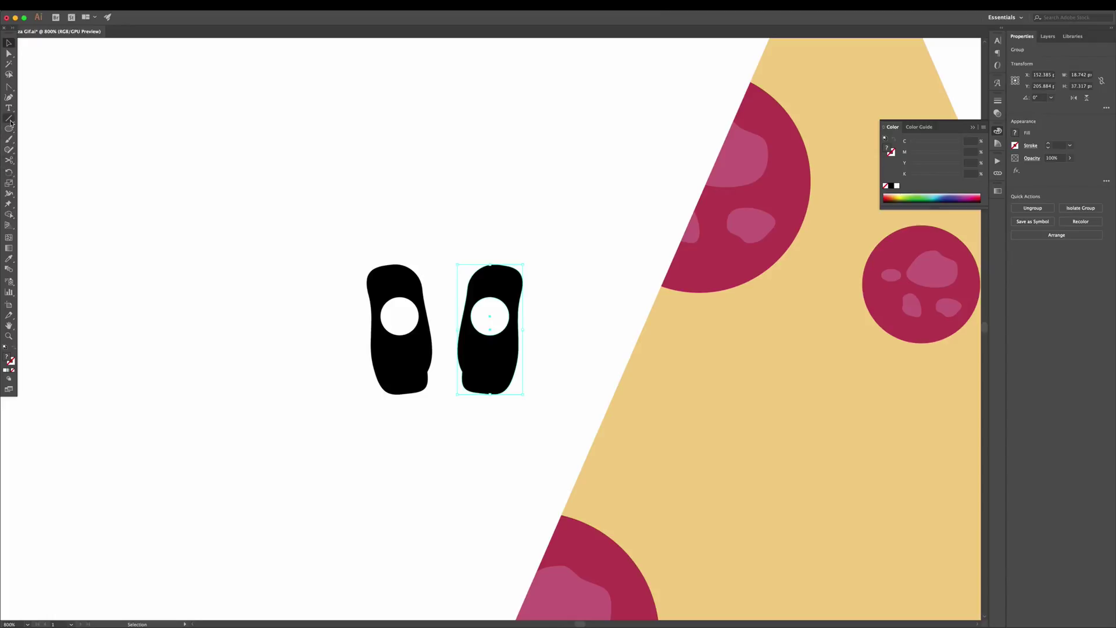
- Draw a half-circle mouth outline below the eyes with a curved bottom
key(p)
click(399, 412)
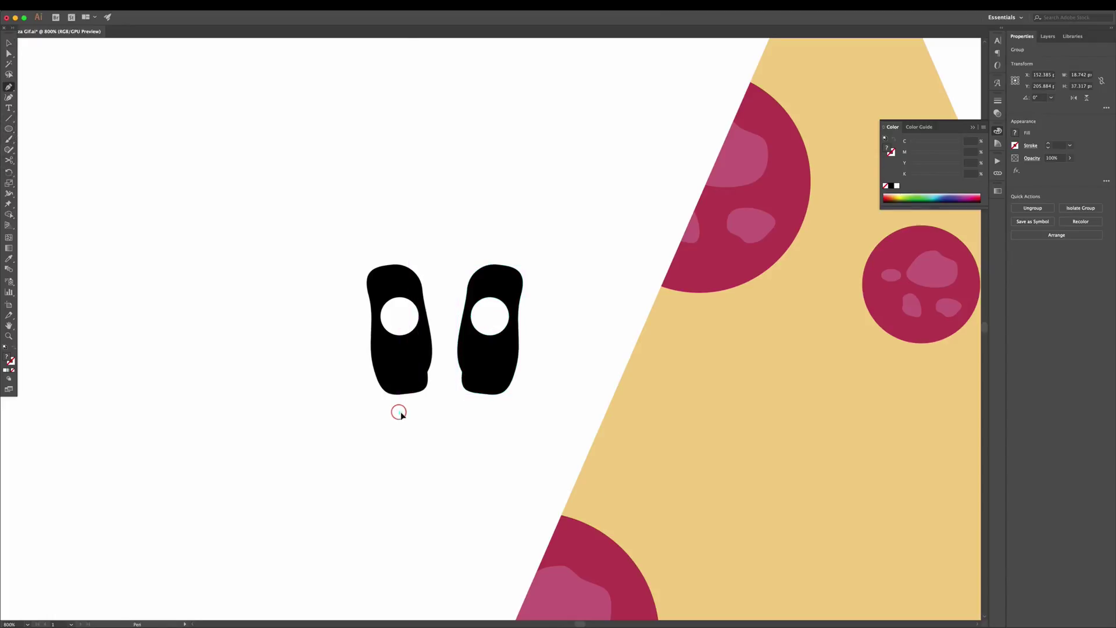
click(509, 412)
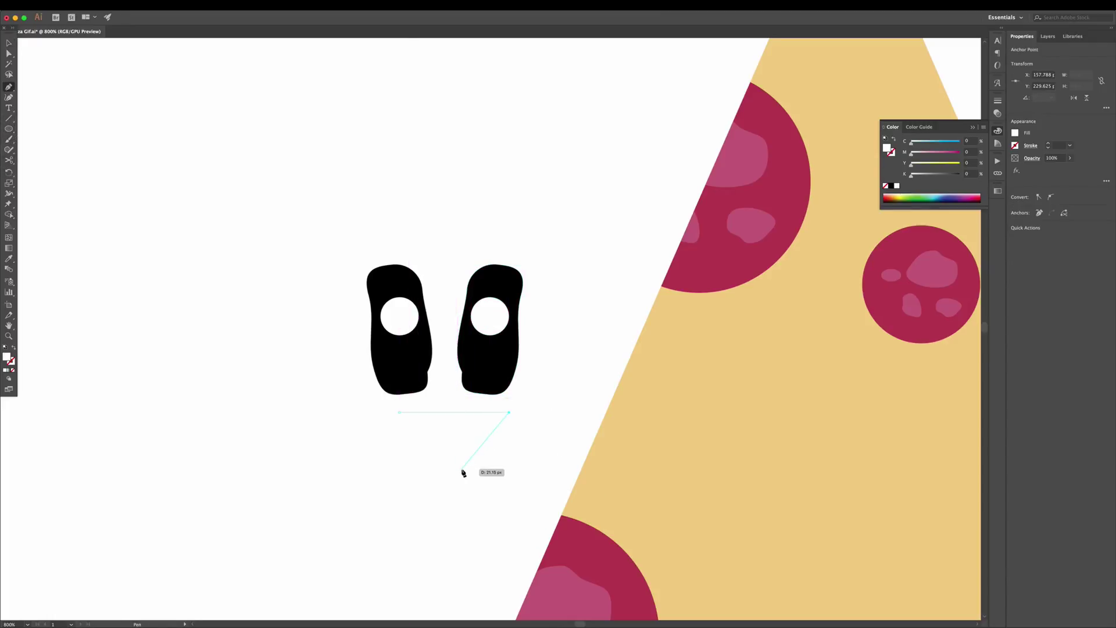
drag(462, 468, 423, 480)
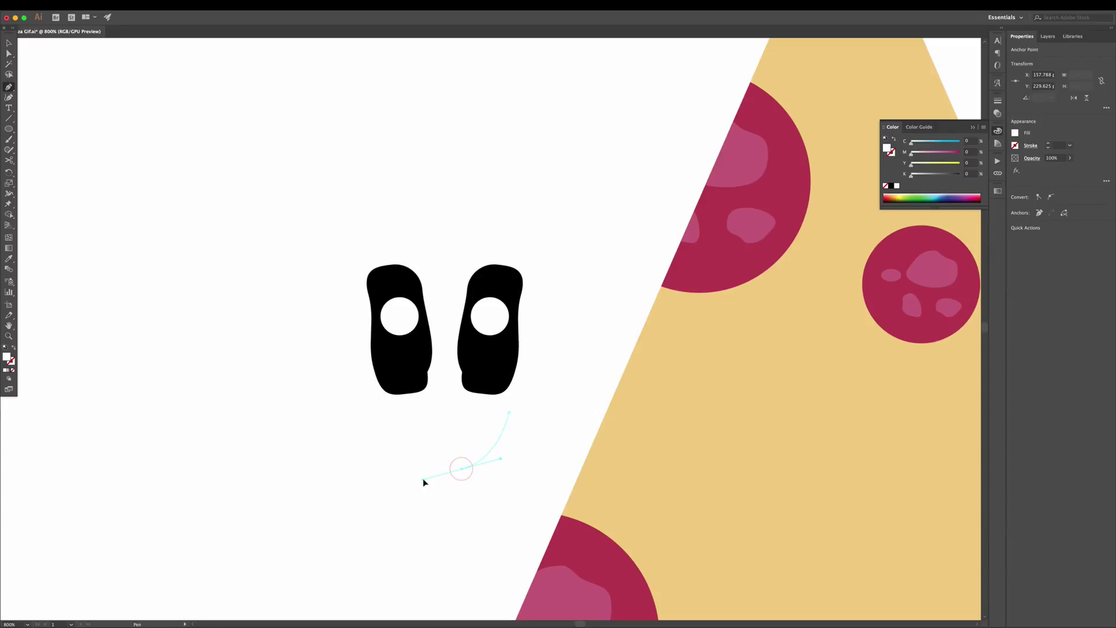
click(399, 412)
drag(459, 467, 504, 467)
drag(462, 468, 403, 470)
- Tilt the mouth slightly and fill it with the eyes' black
key(v)
click(464, 431)
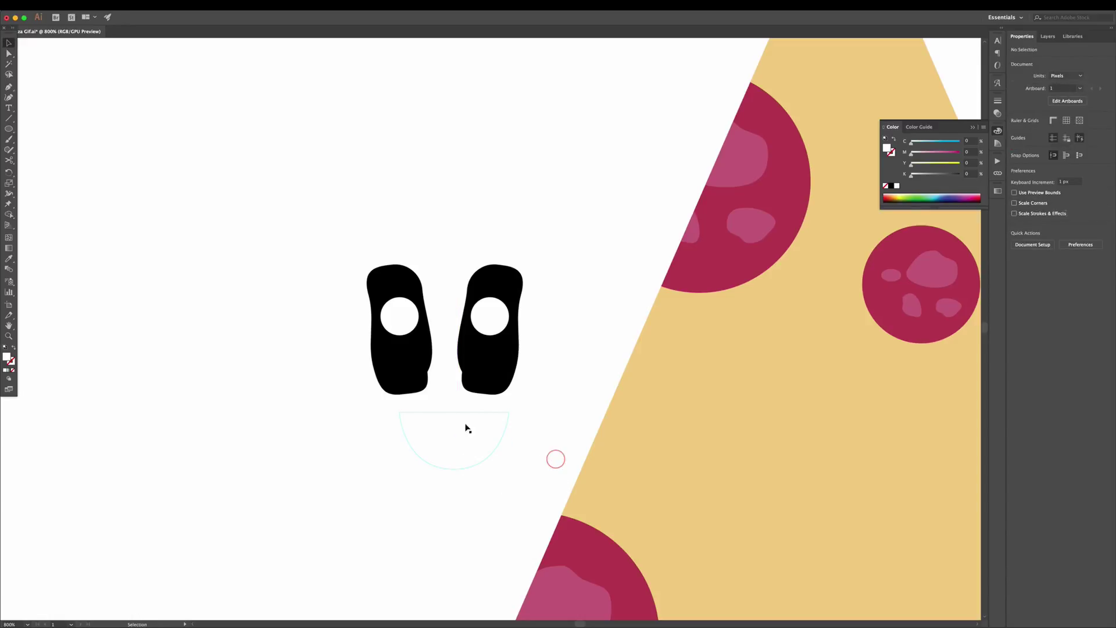
key(r)
drag(558, 437, 559, 426)
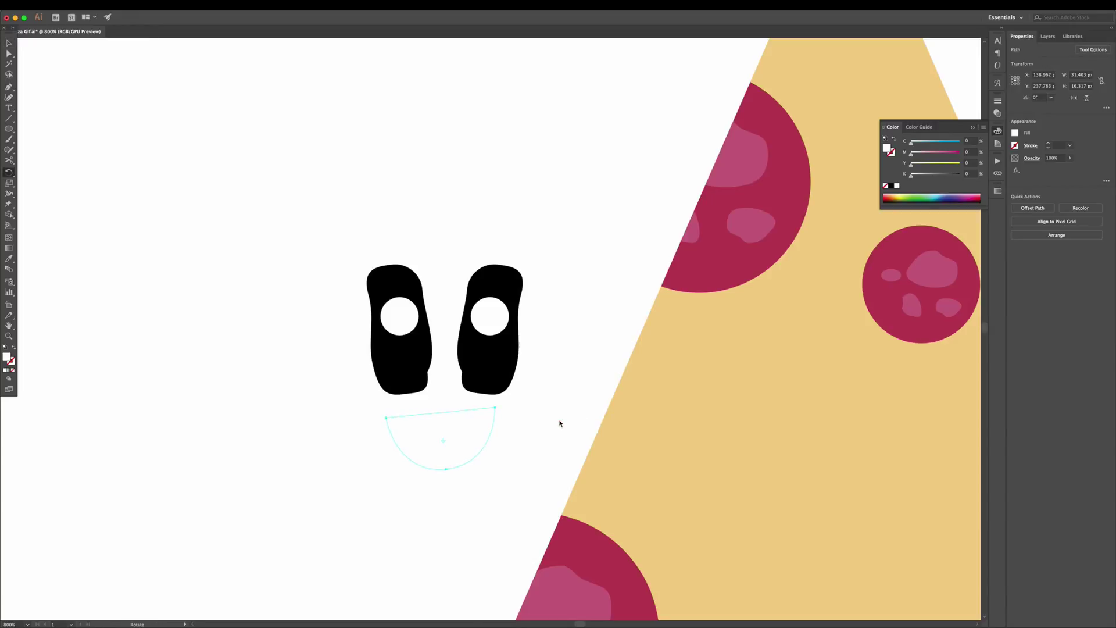
key(i)
click(498, 377)
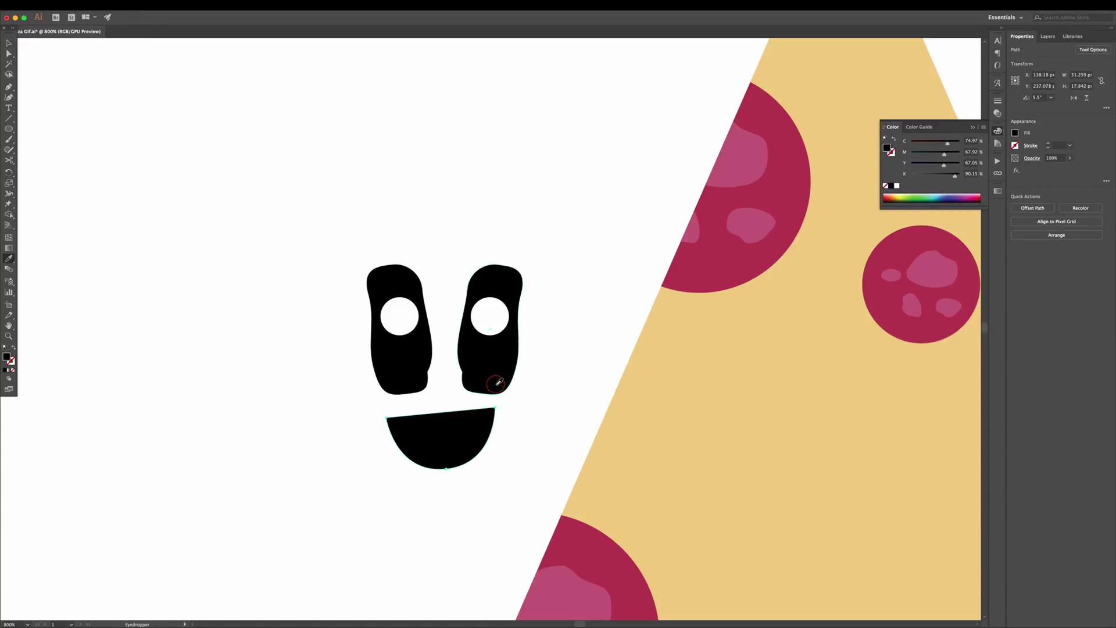
key(v)
click(553, 443)
click(461, 446)
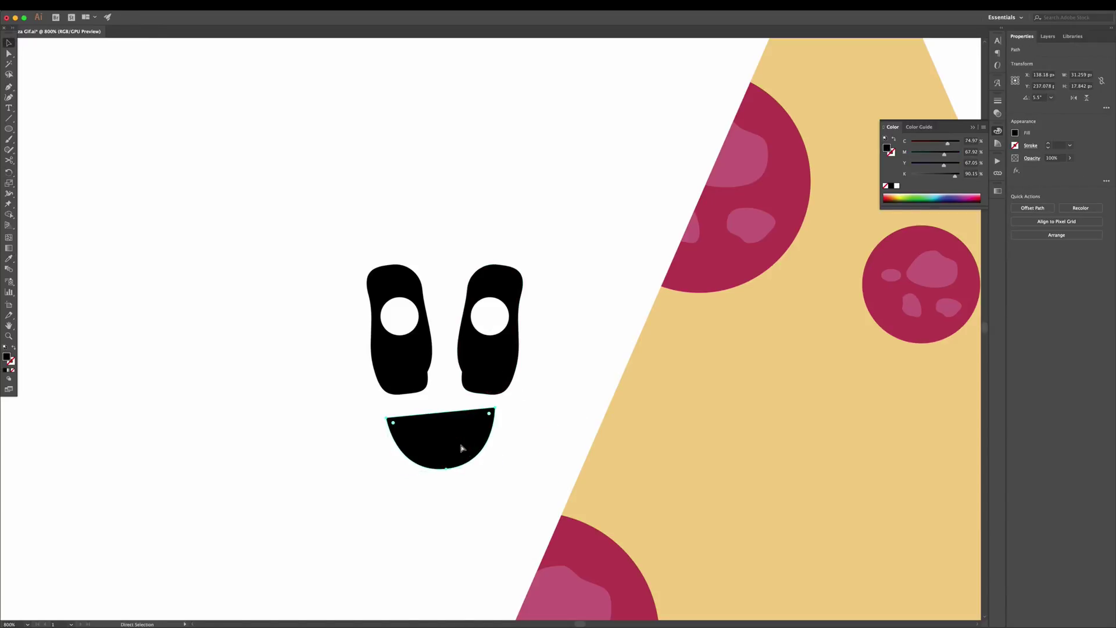
- Add an upside-down copy of the mouth below it, tilted and filled pepperoni red
drag(524, 425, 371, 478)
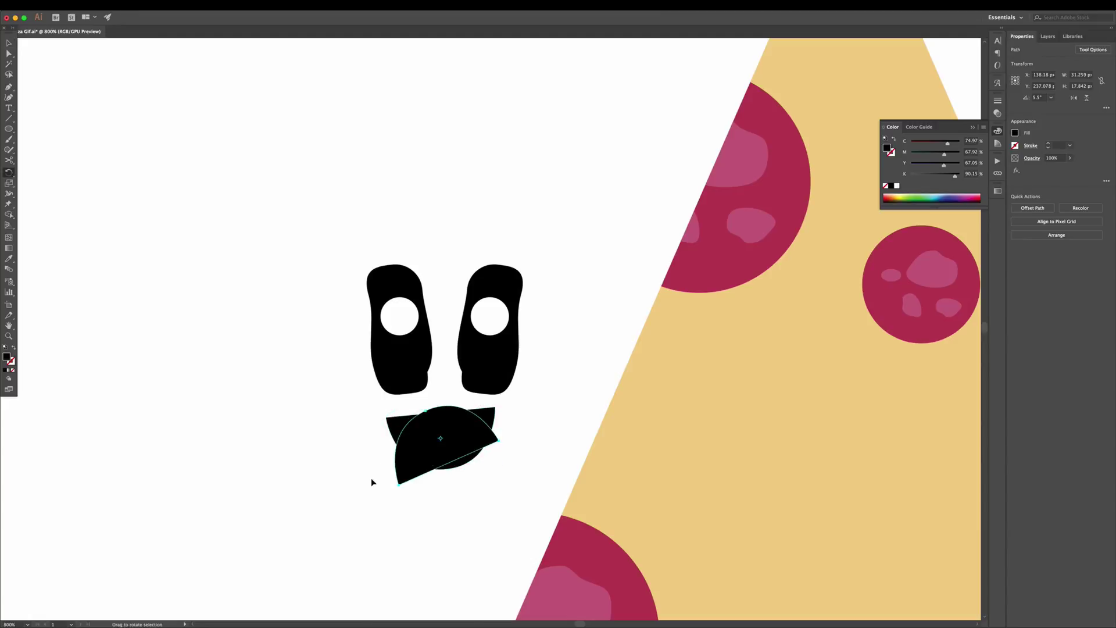
key(v)
drag(471, 442, 476, 464)
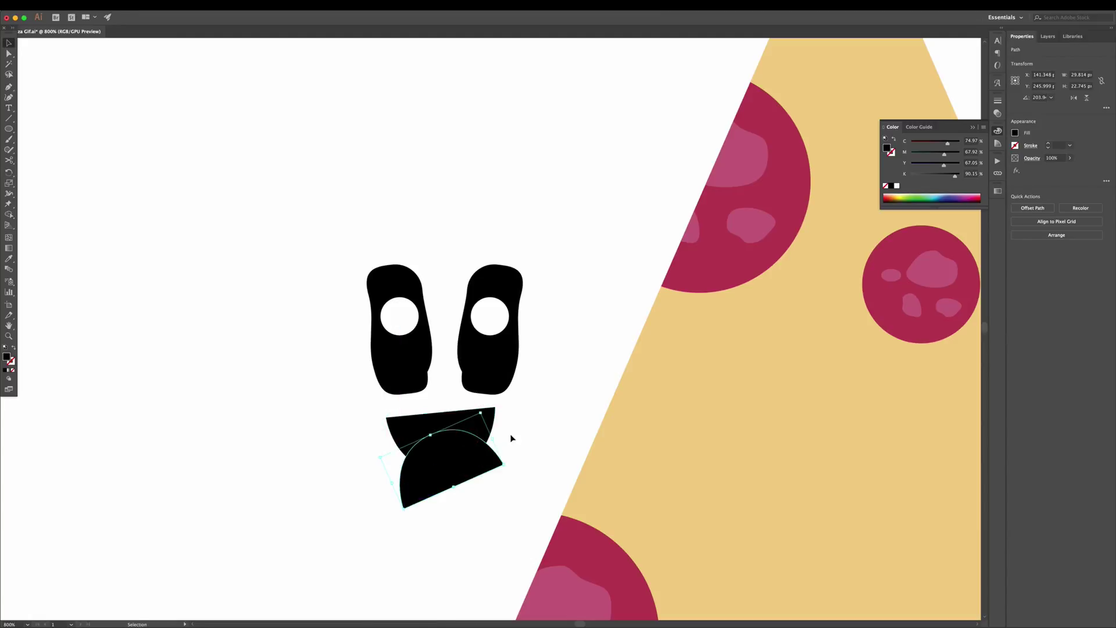
drag(535, 435, 536, 442)
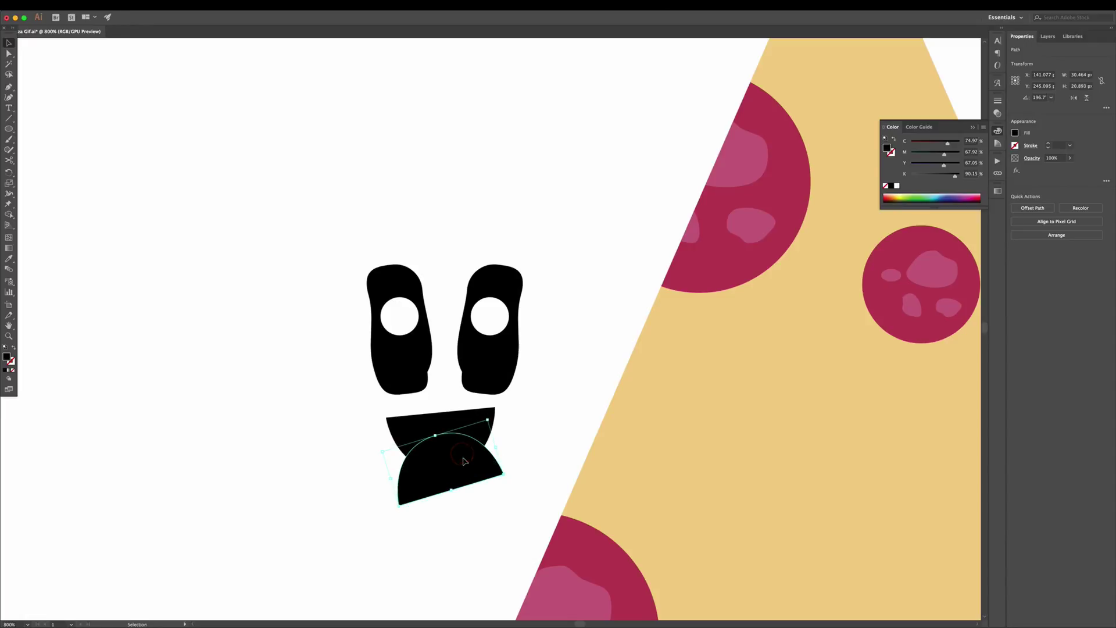
click(743, 268)
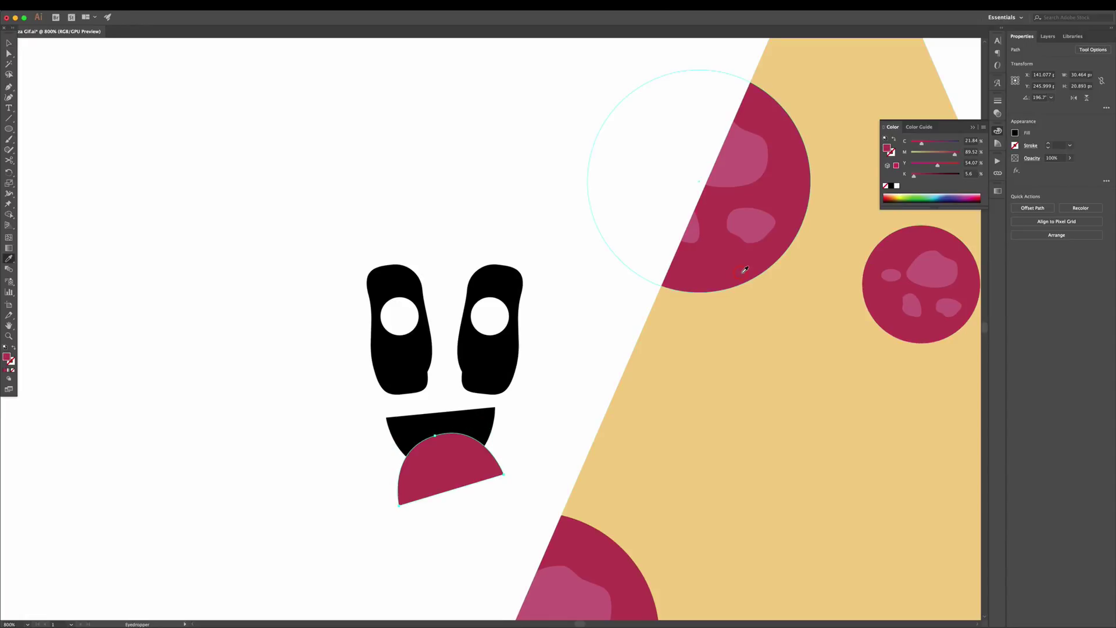
click(552, 406)
- Bring the black mouth in front and clip the red tongue inside it with a clipping mask
key(a)
click(487, 413)
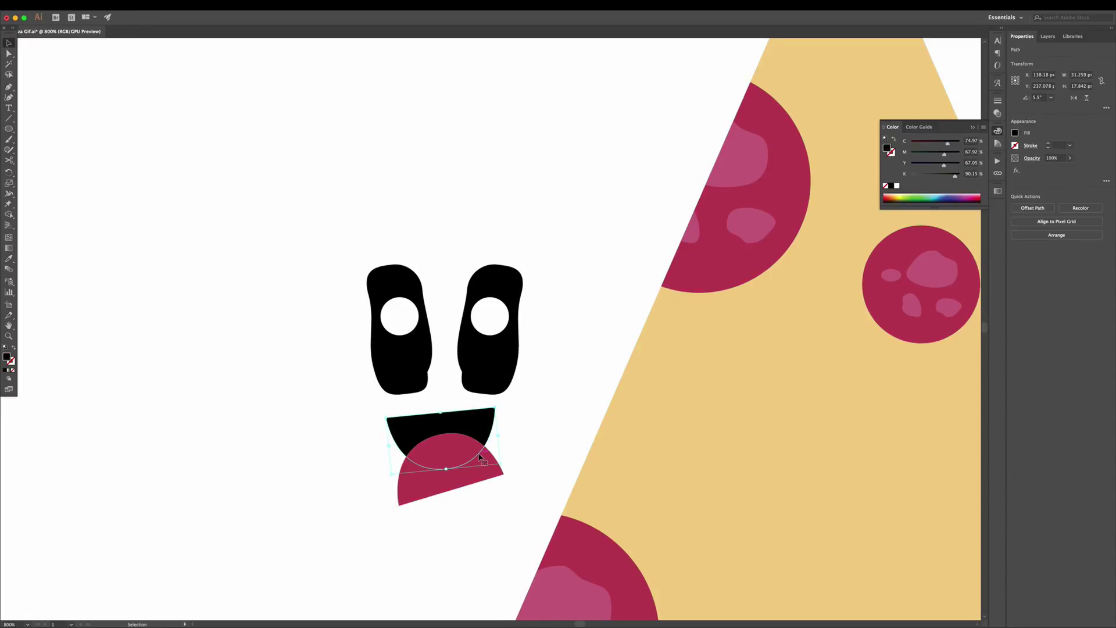
key(ctrl+shift+bracketright)
shift+click(446, 478)
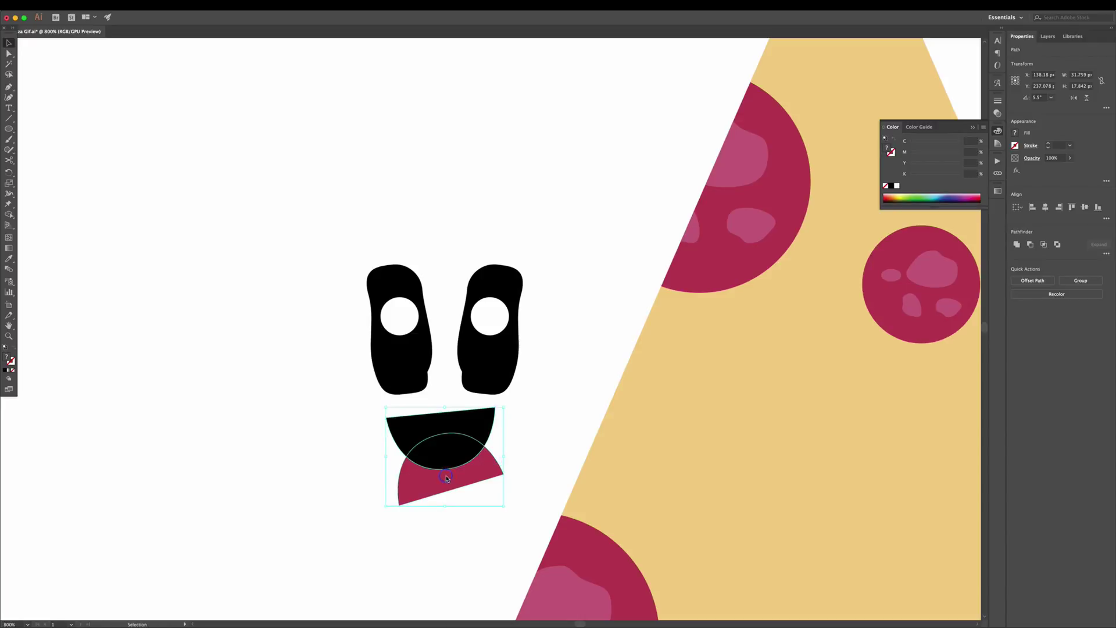
right_click(445, 478)
click(468, 545)
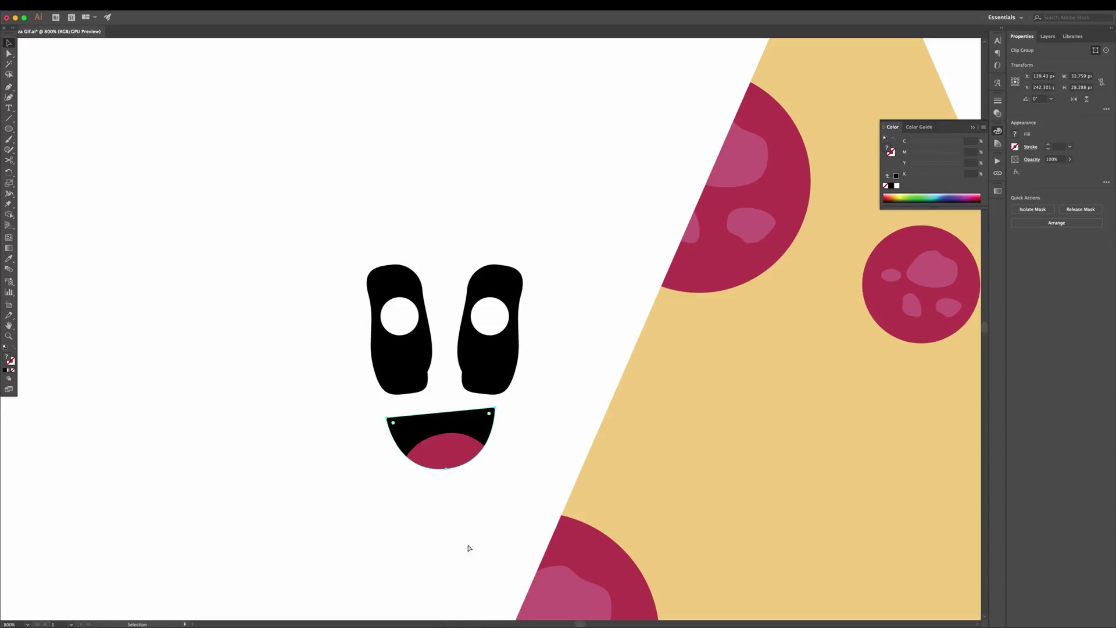
key(ctrl+minus)
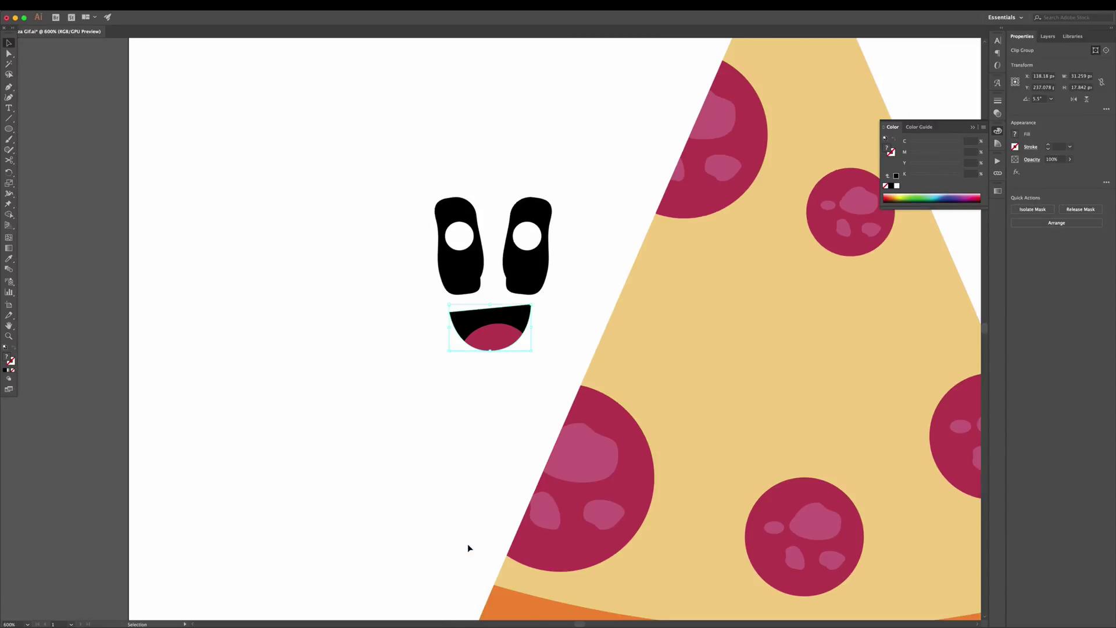
- Stretch the left eye's white circle into a taller oval
drag(424, 180, 533, 364)
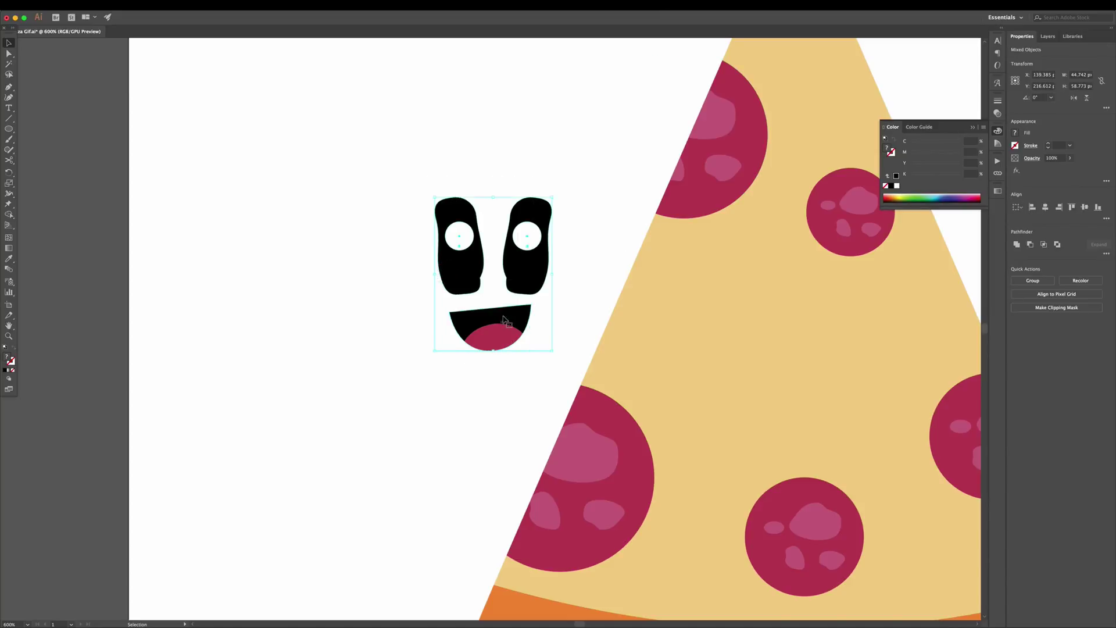
click(498, 150)
click(466, 256)
double_click(467, 256)
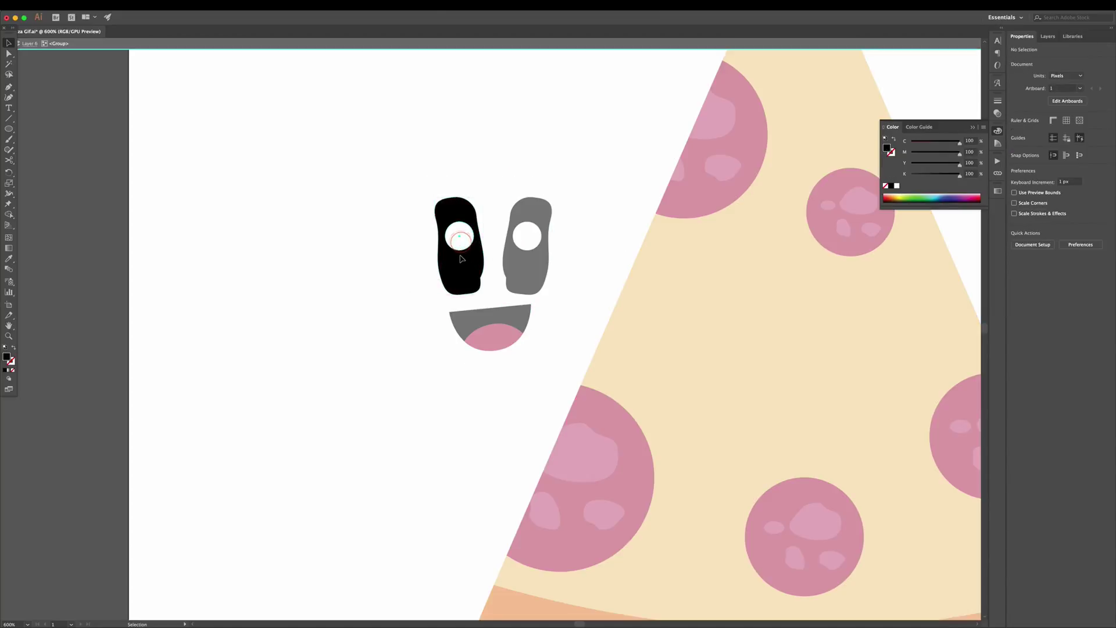
click(459, 235)
drag(459, 251, 461, 266)
click(532, 237)
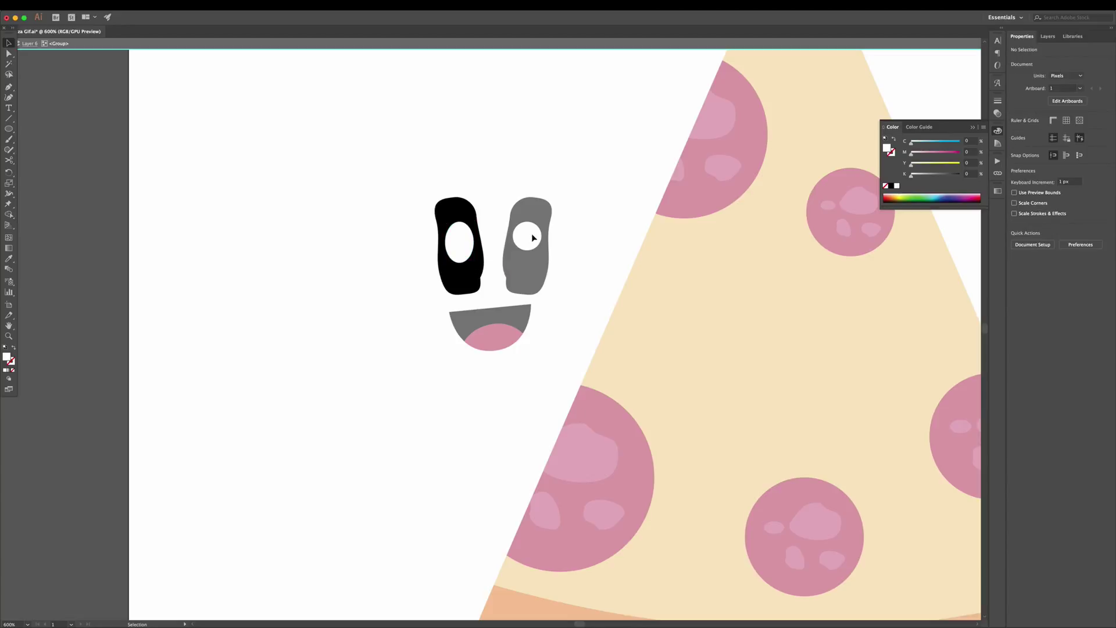
double_click(575, 211)
- Stretch the right eye's white circle into a matching tall oval
click(528, 236)
double_click(527, 239)
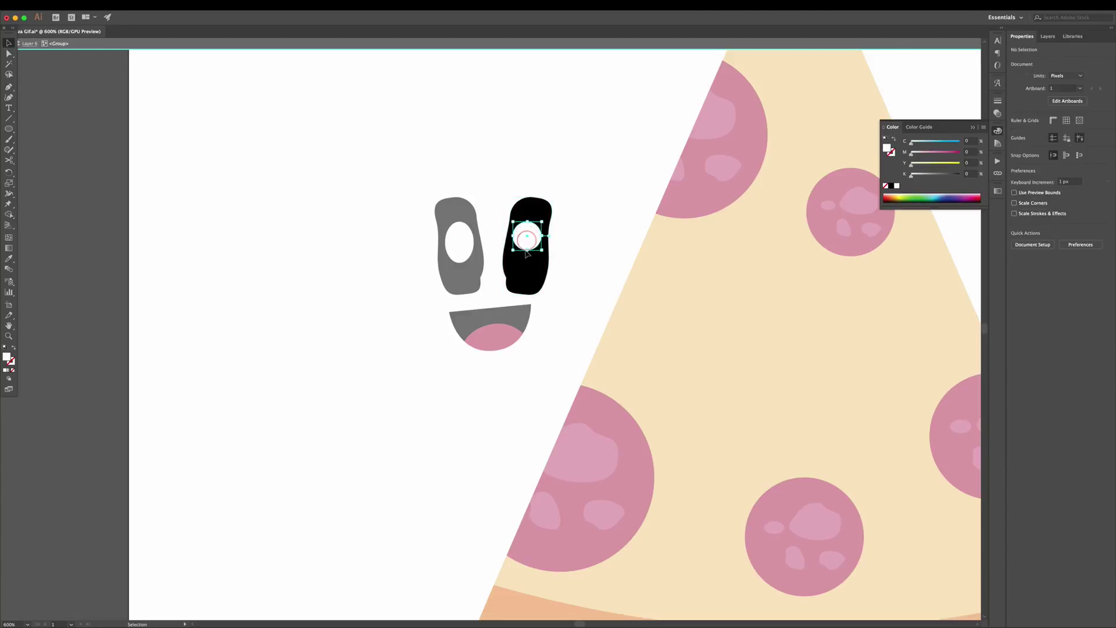
drag(526, 251, 526, 266)
double_click(587, 228)
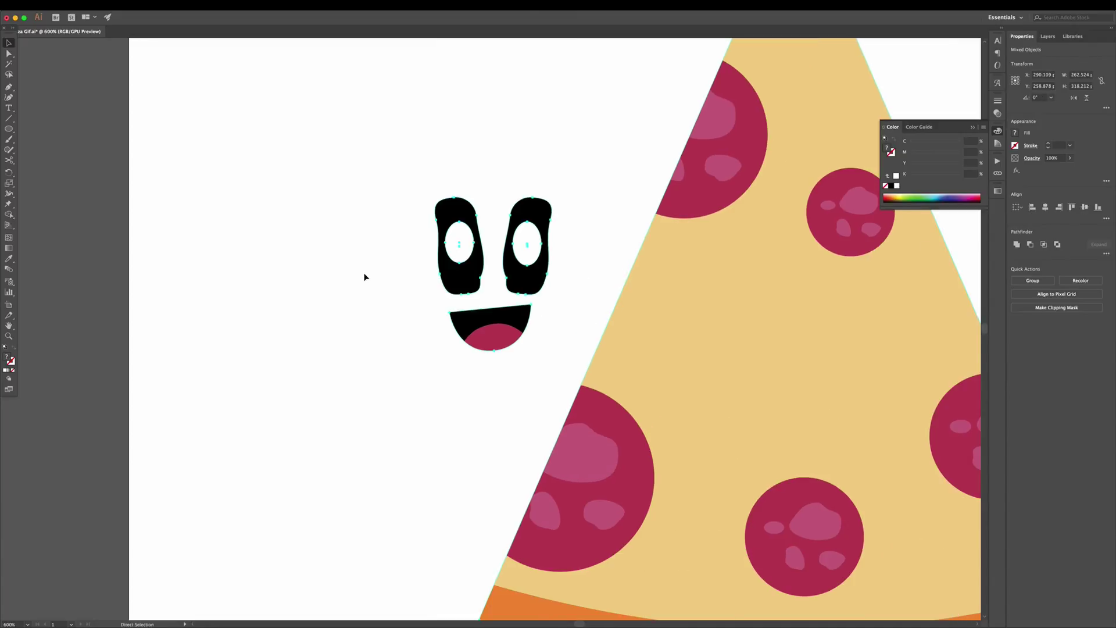
click(364, 273)
click(521, 265)
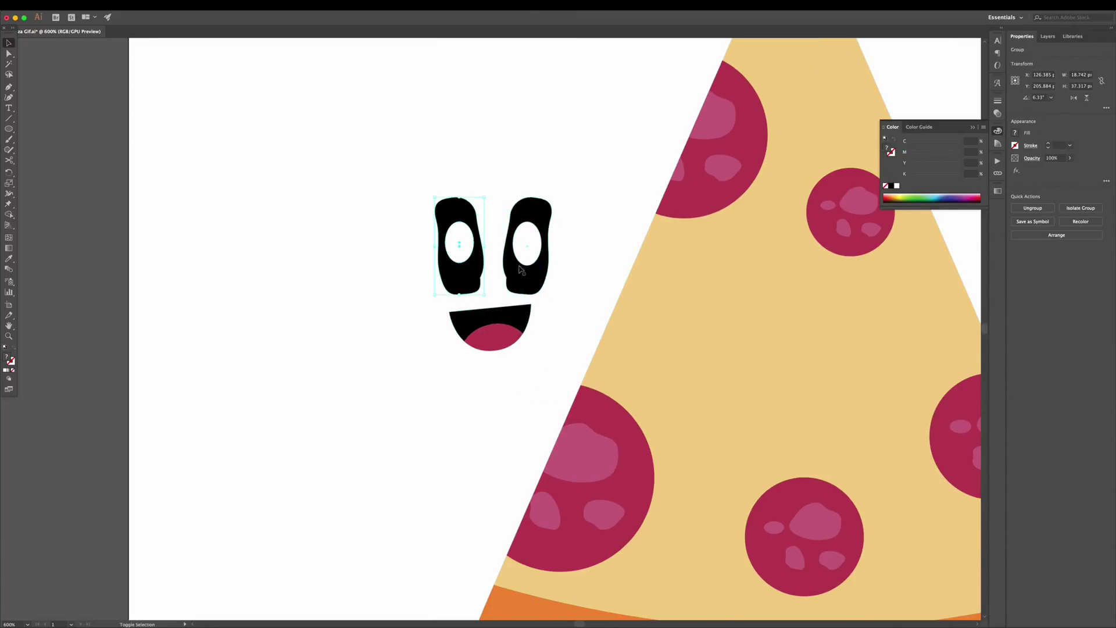
click(500, 326)
click(406, 338)
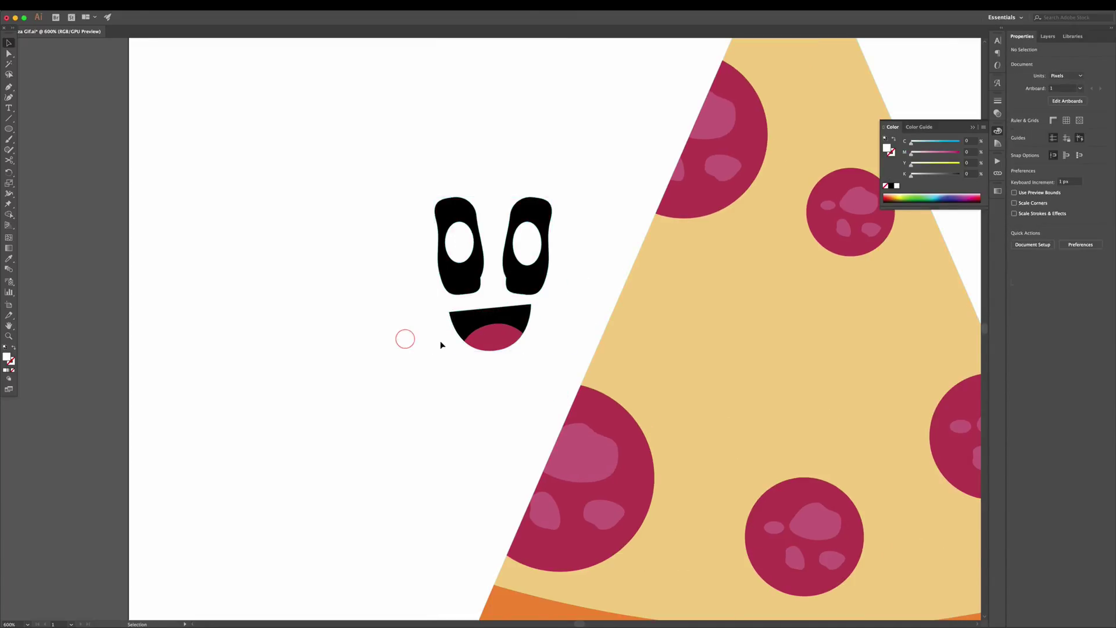
mouse_move(440, 342)
mouse_down()
mouse_move(495, 345)
mouse_move(495, 261)
mouse_up()
key(ctrl+g)
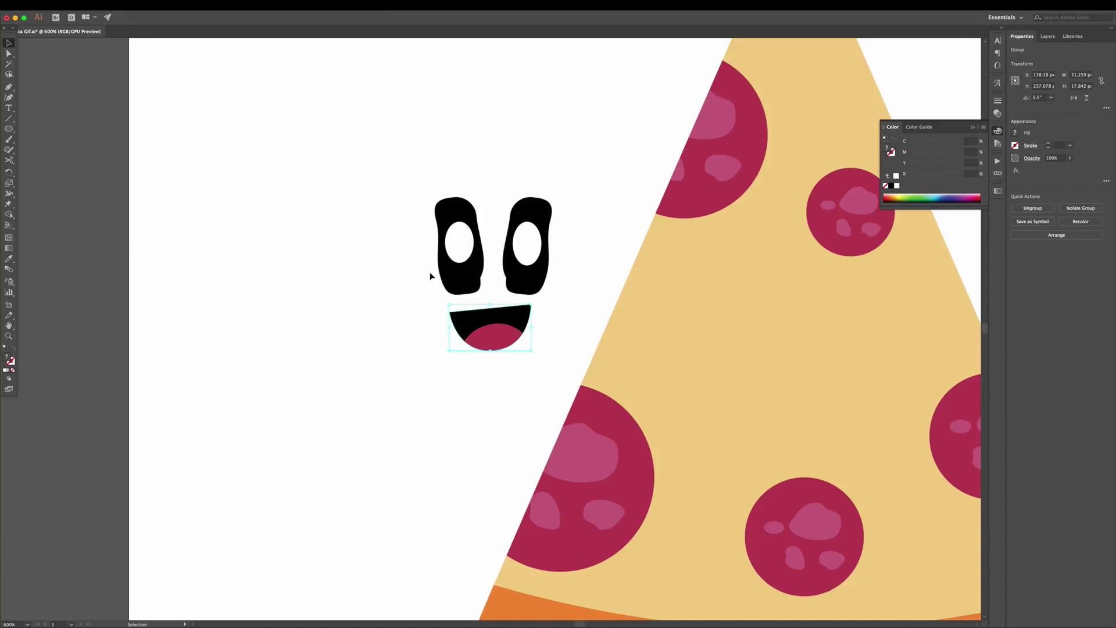
drag(516, 357, 805, 439)
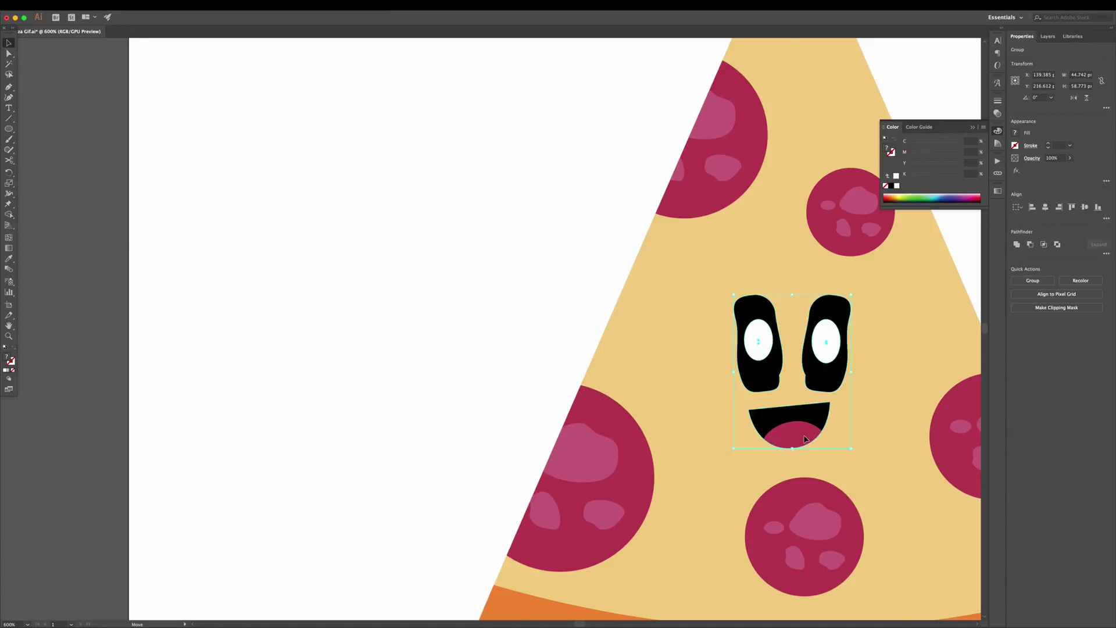
key(ctrl+minus)
key(ctrl+minus)
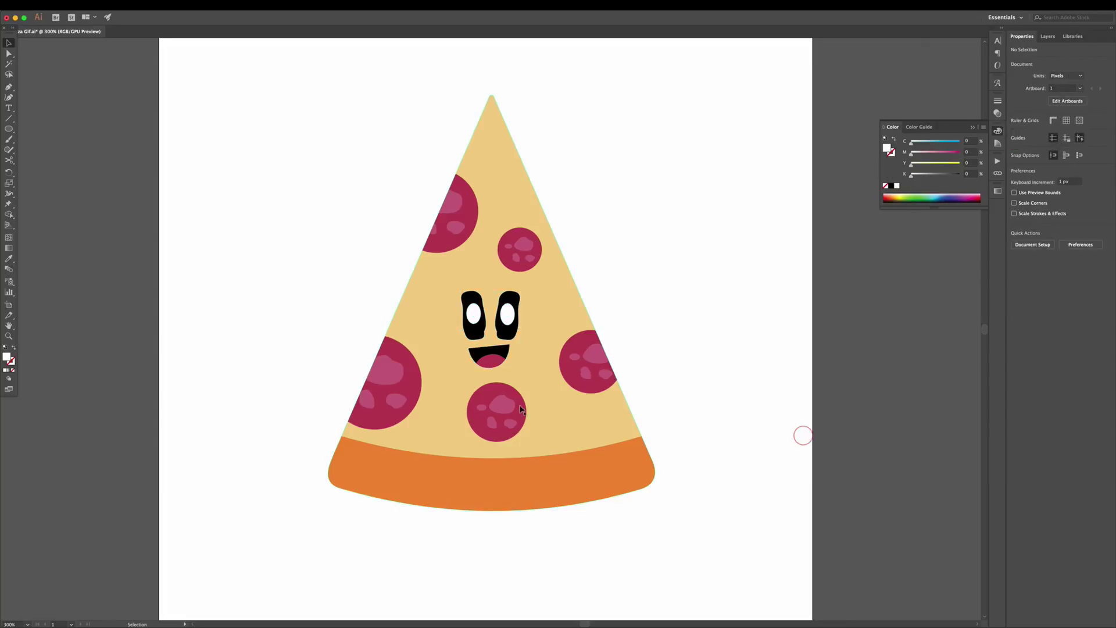
click(504, 318)
key(ctrl+z)
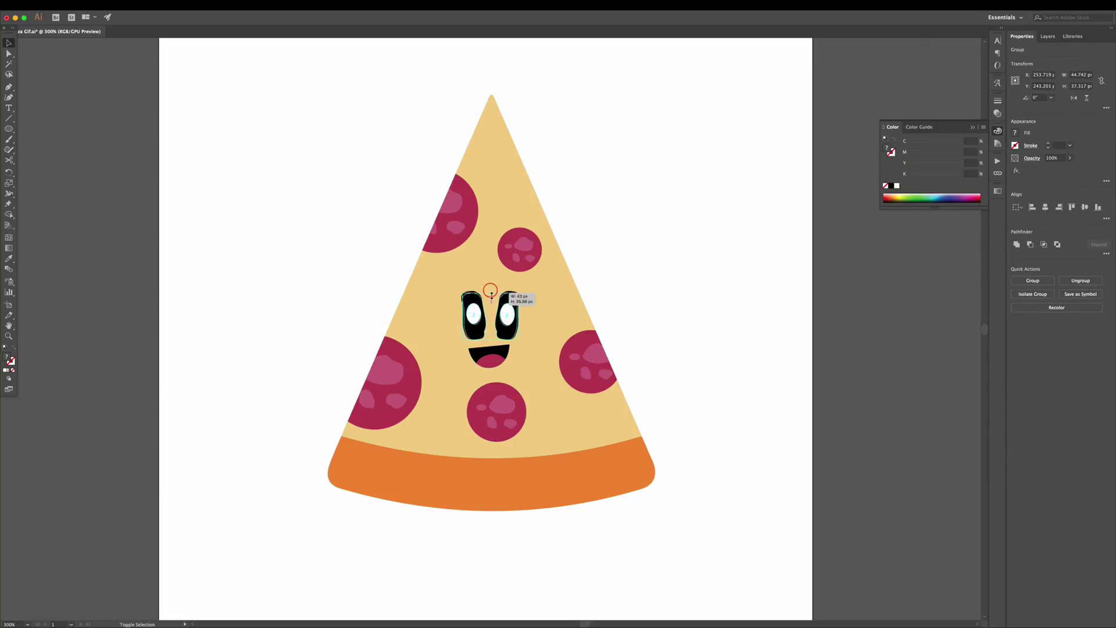
key(ctrl+a)
key(ctrl+shift+a)
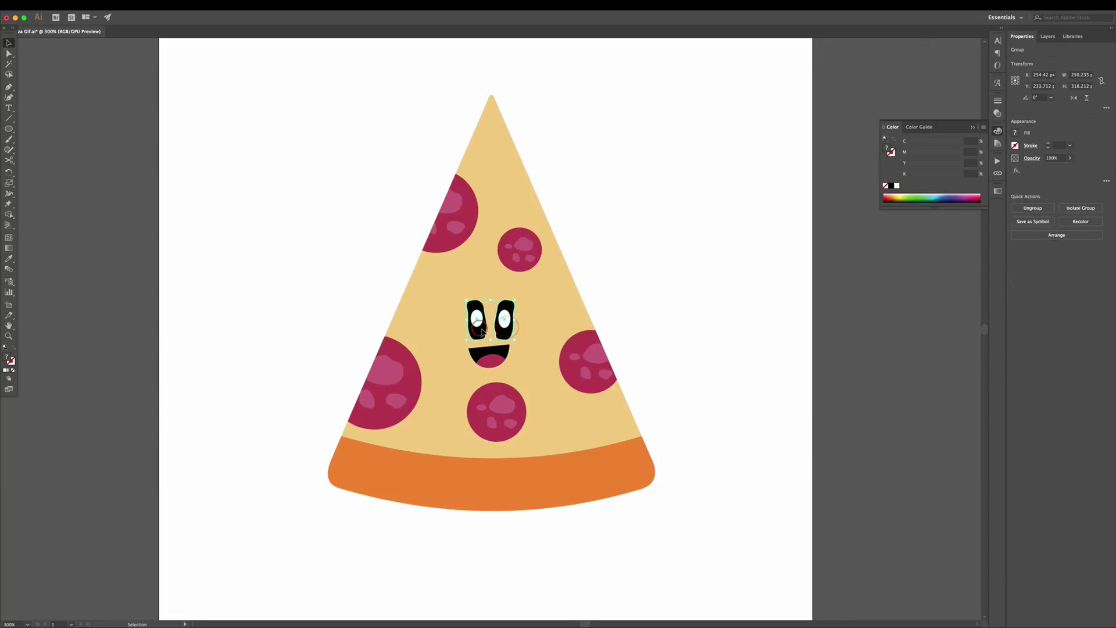
drag(494, 361, 494, 354)
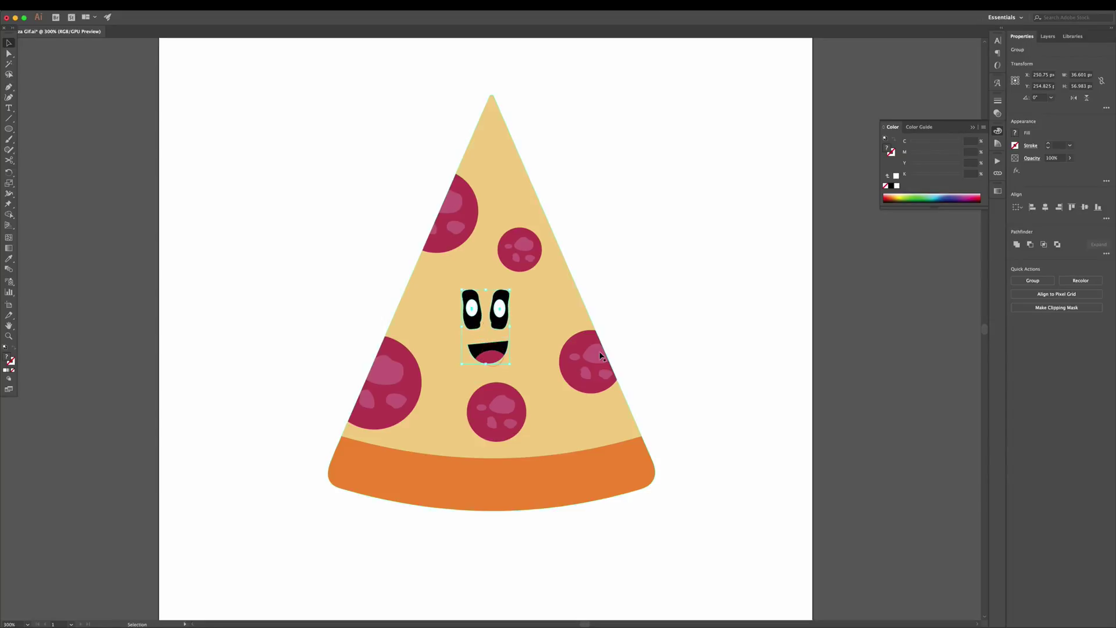
click(692, 332)
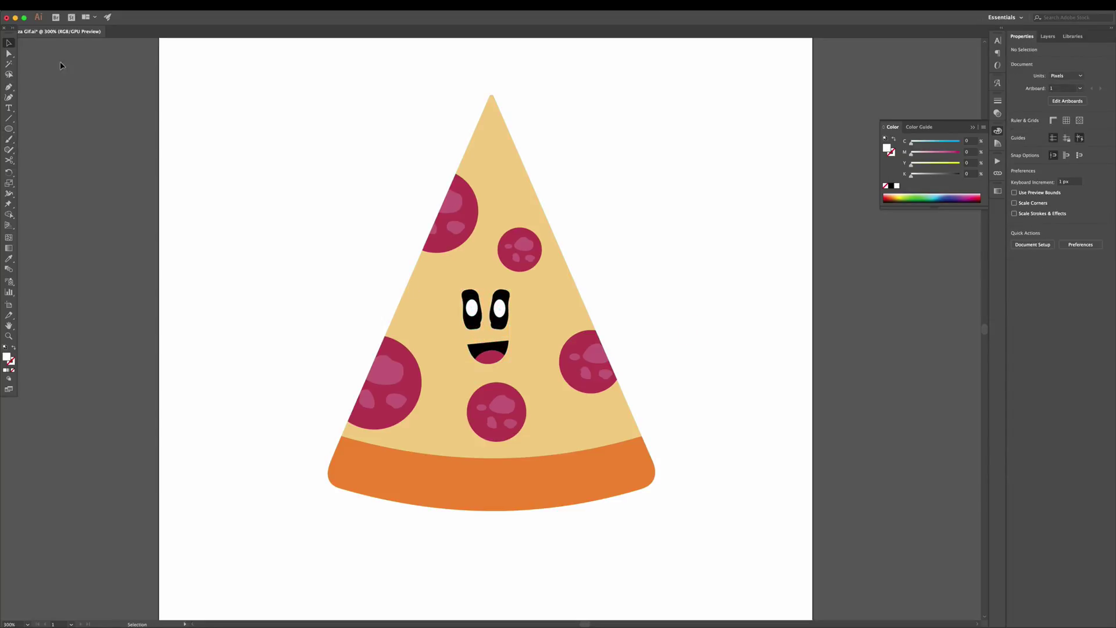
- Draw a curved arm path with the Pen tool rising from the slice's right edge
click(8, 87)
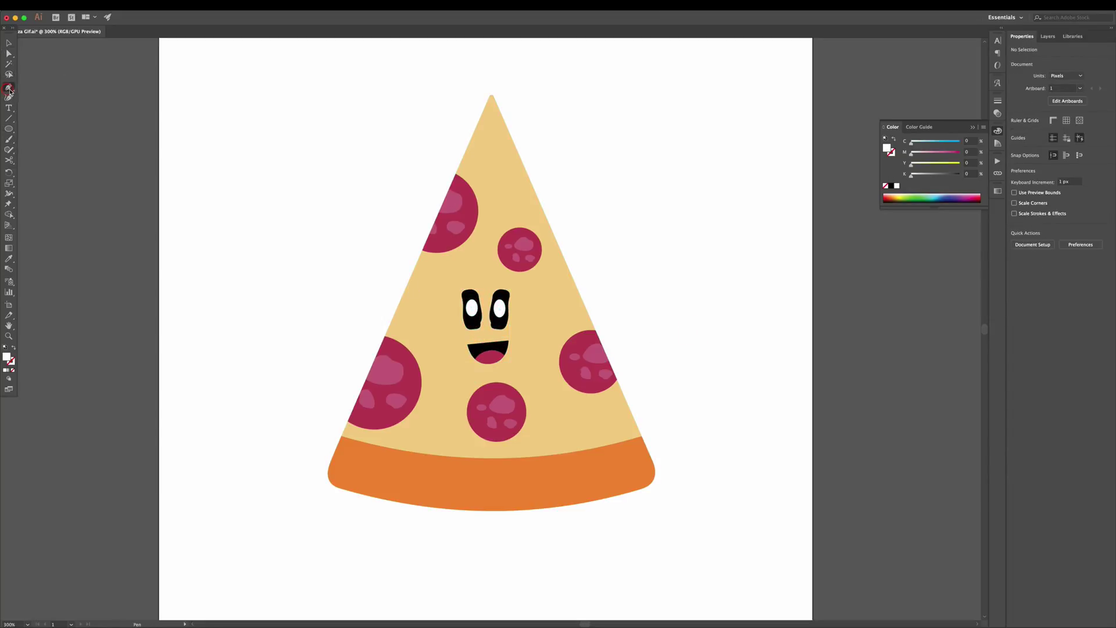
click(581, 324)
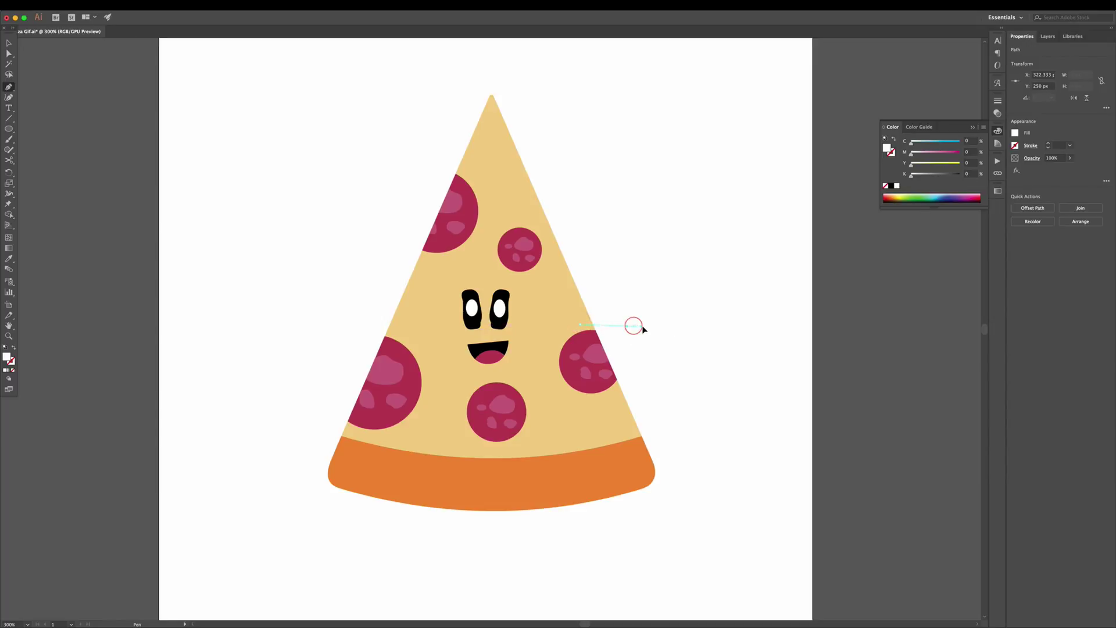
drag(679, 274, 685, 240)
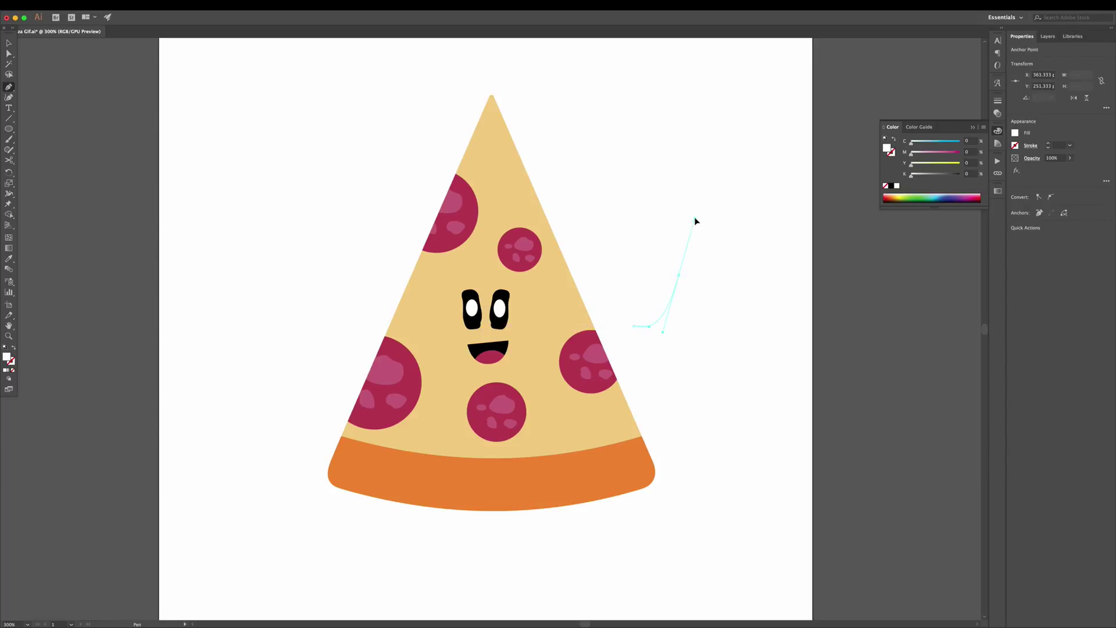
click(695, 220)
- Turn the arm's fill into a black stroke about 5 pt thick
click(15, 348)
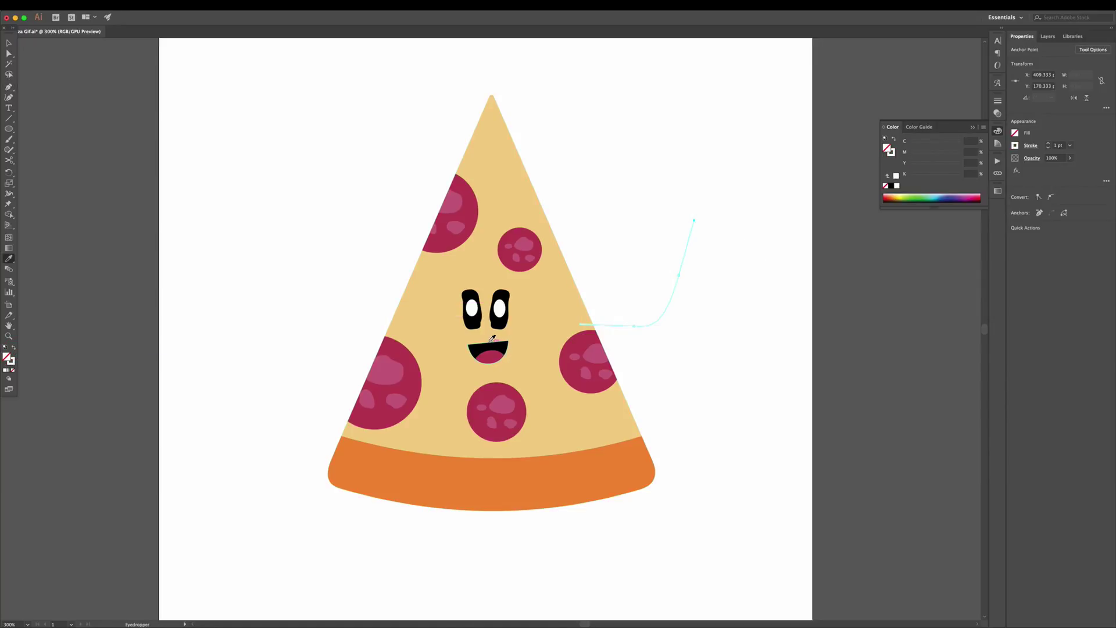
key(shift+x)
key(v)
click(13, 348)
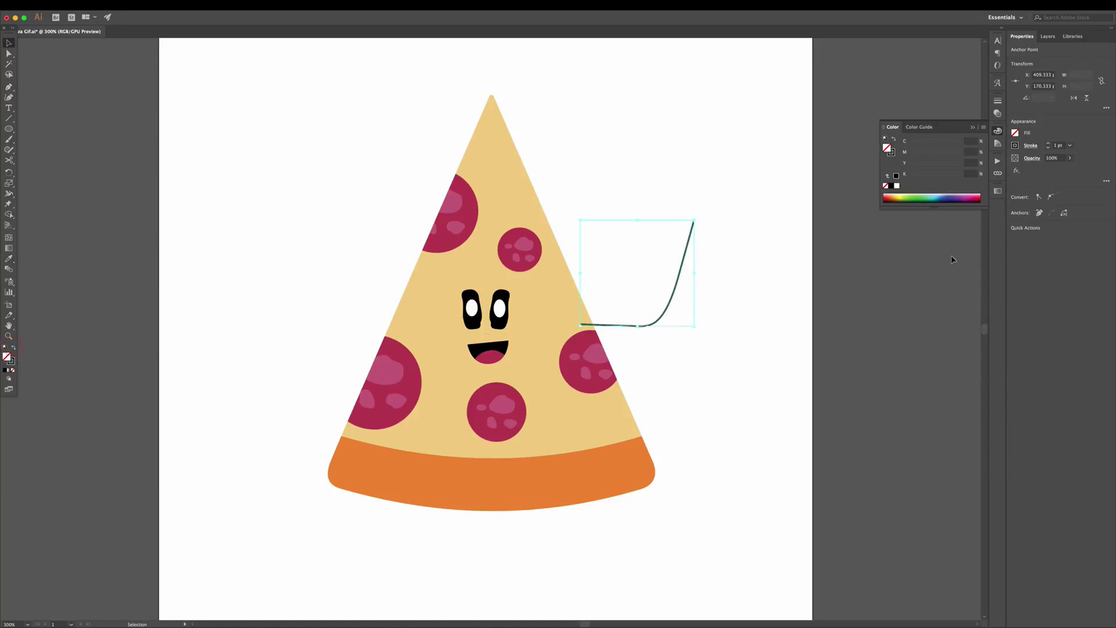
click(1047, 143)
click(1047, 143)
click(1047, 144)
click(1047, 143)
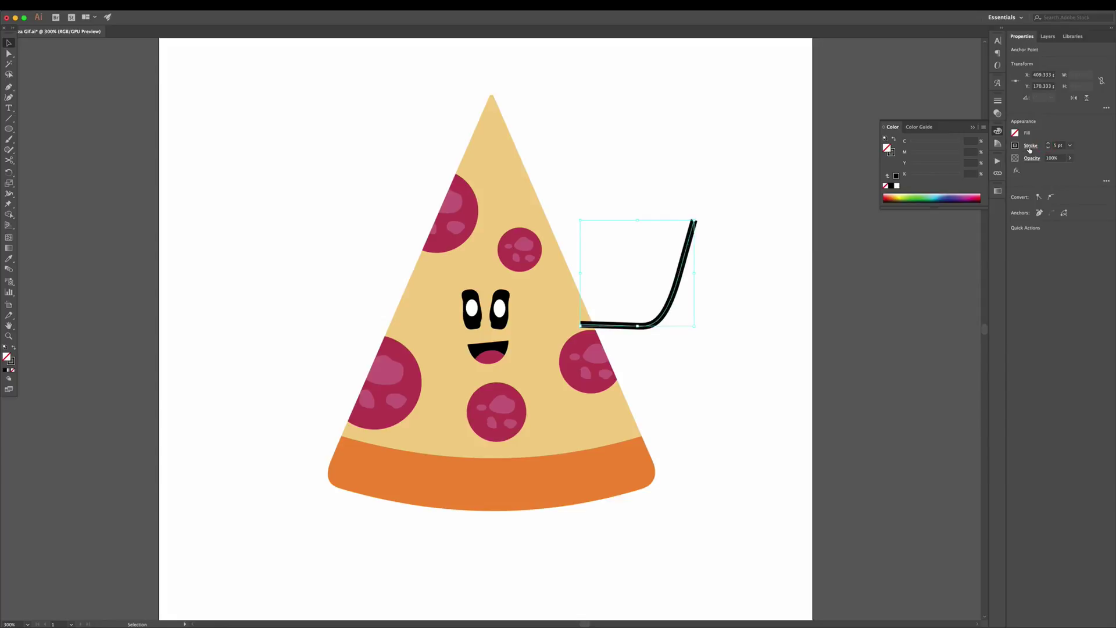
click(1030, 146)
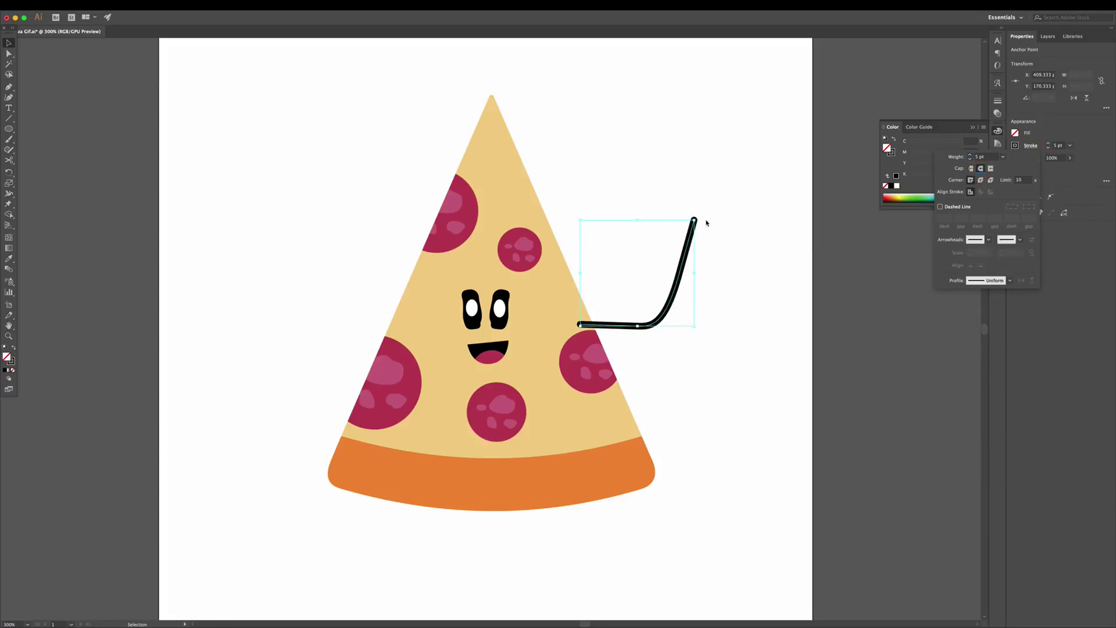
click(731, 222)
- Move the arm's shoulder anchor point inside the slice
key(a)
click(623, 329)
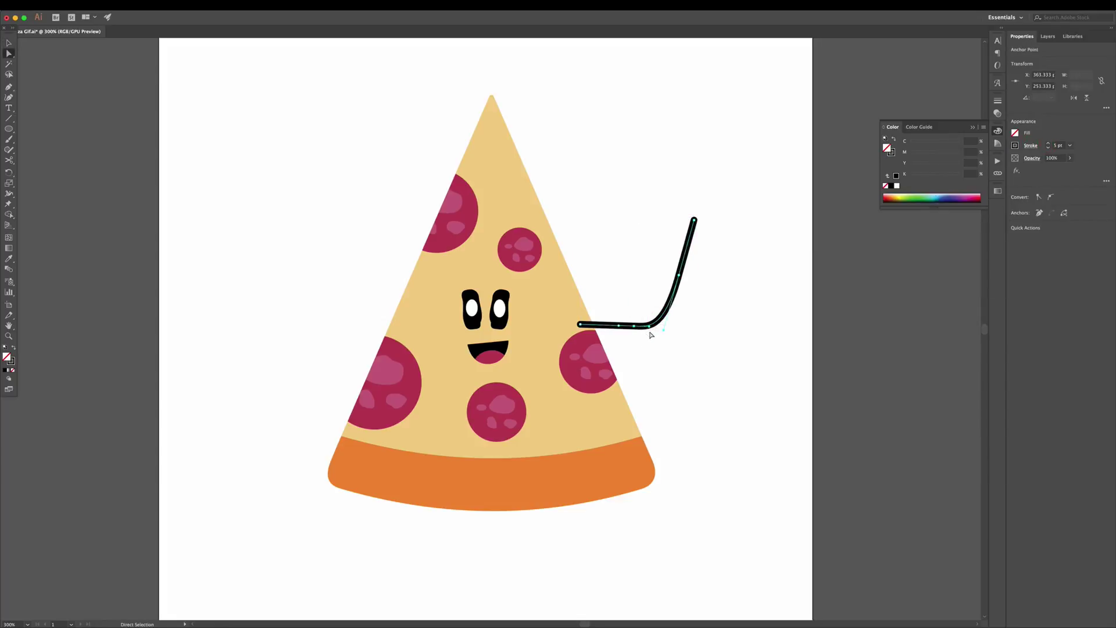
drag(585, 329, 574, 334)
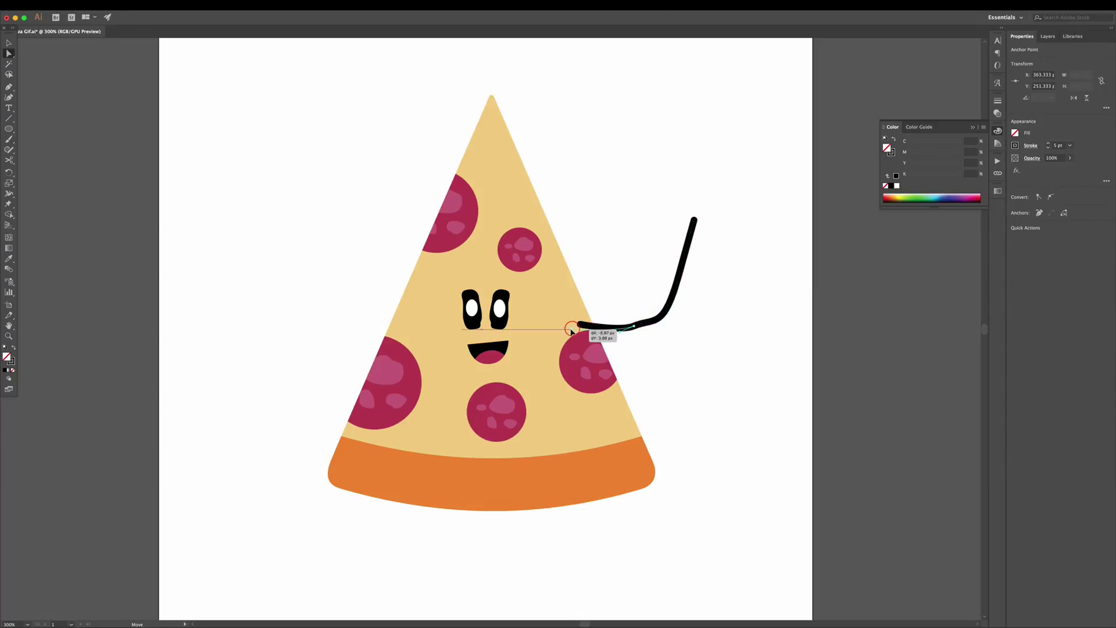
click(714, 332)
- Shrink the arm slightly, shift it up-left, and set its stroke to 5 pt
key(v)
click(663, 314)
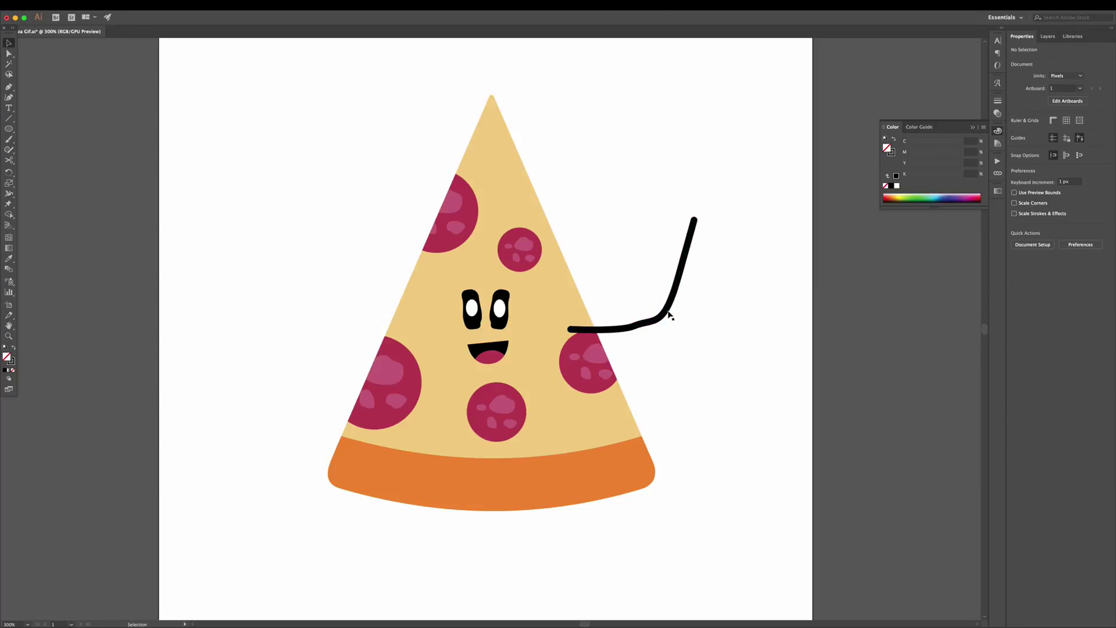
drag(694, 220, 665, 246)
drag(647, 302, 644, 297)
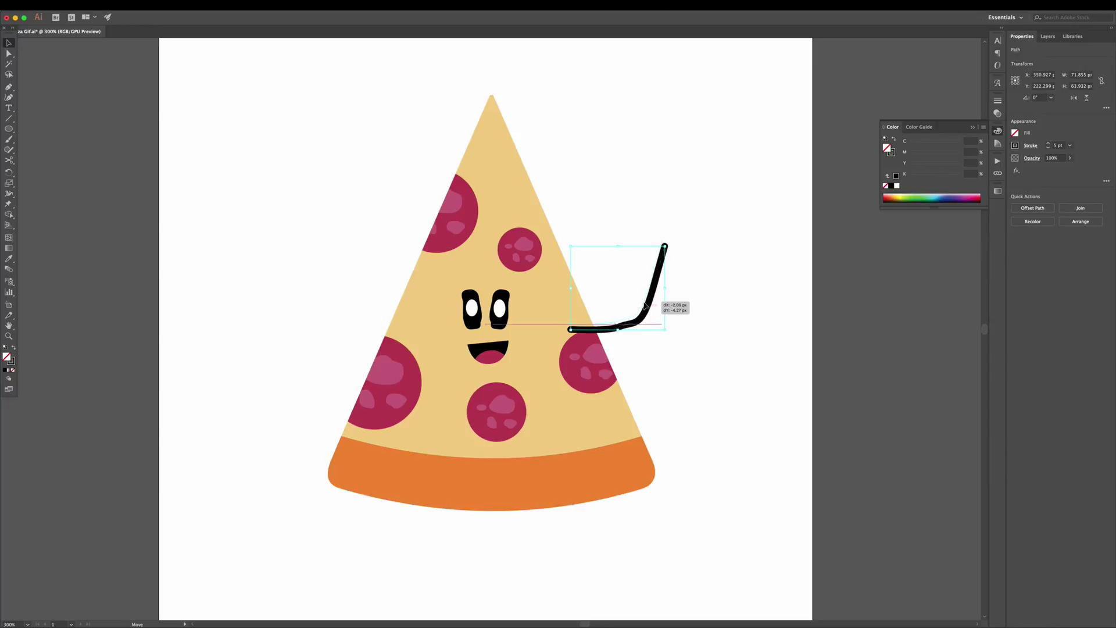
click(692, 294)
click(649, 281)
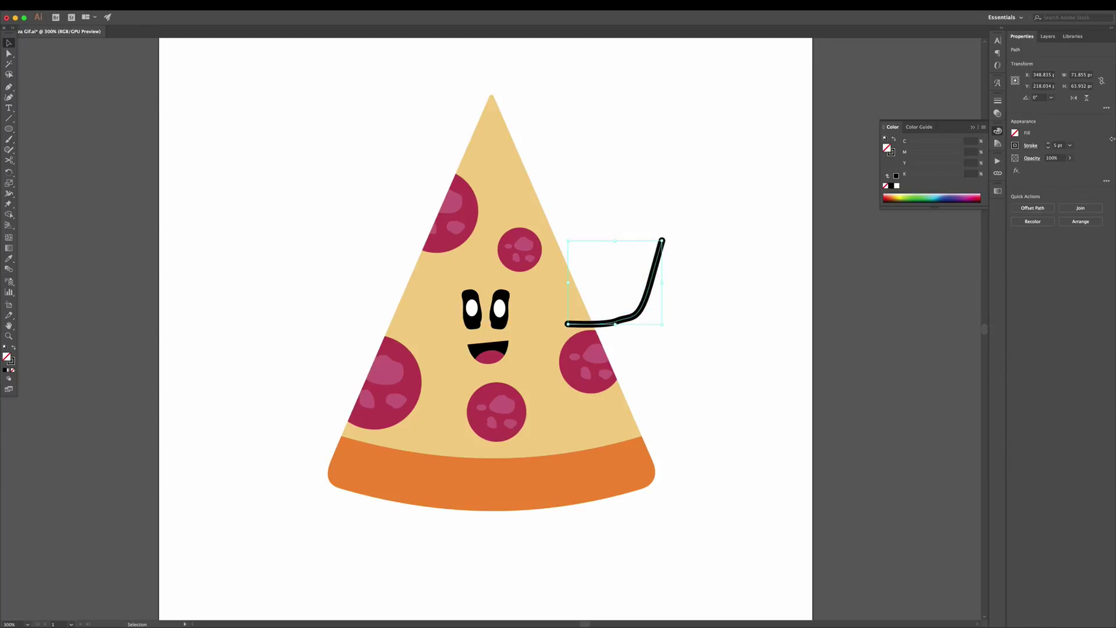
click(781, 246)
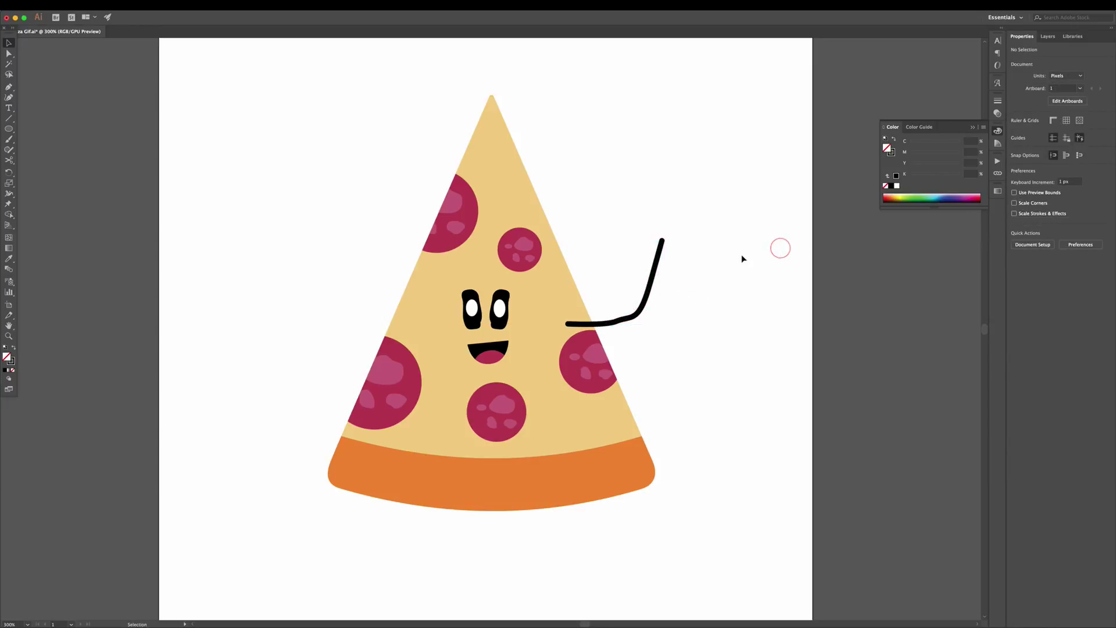
click(670, 277)
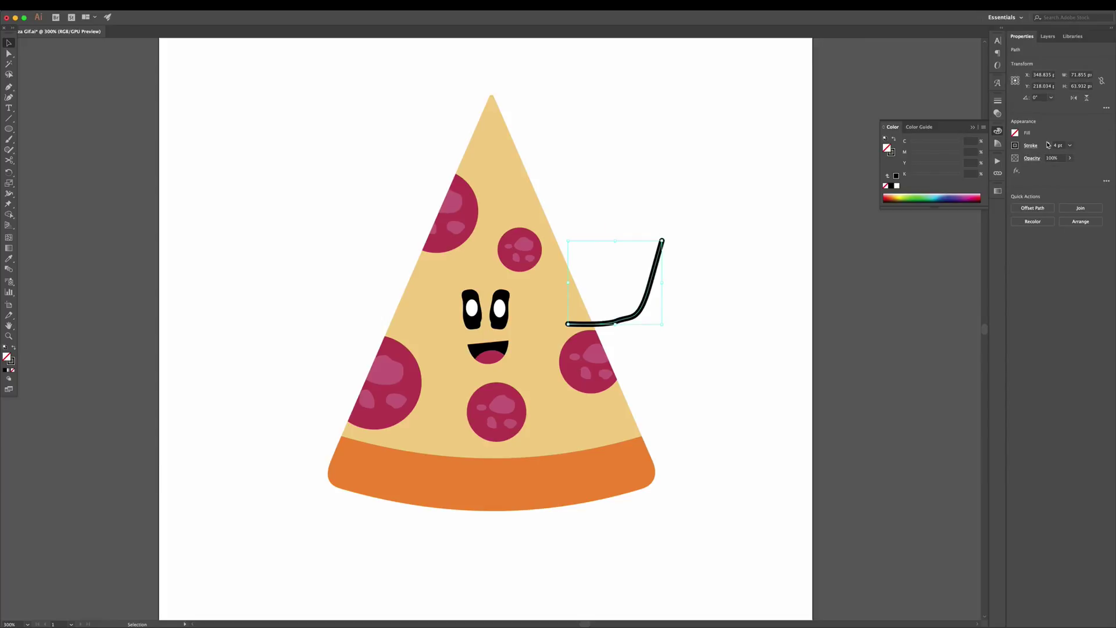
click(1048, 144)
- Draw a small solid black rounded-rectangle finger above the arm
key(v)
key(ctrl+equal)
key(ctrl+equal)
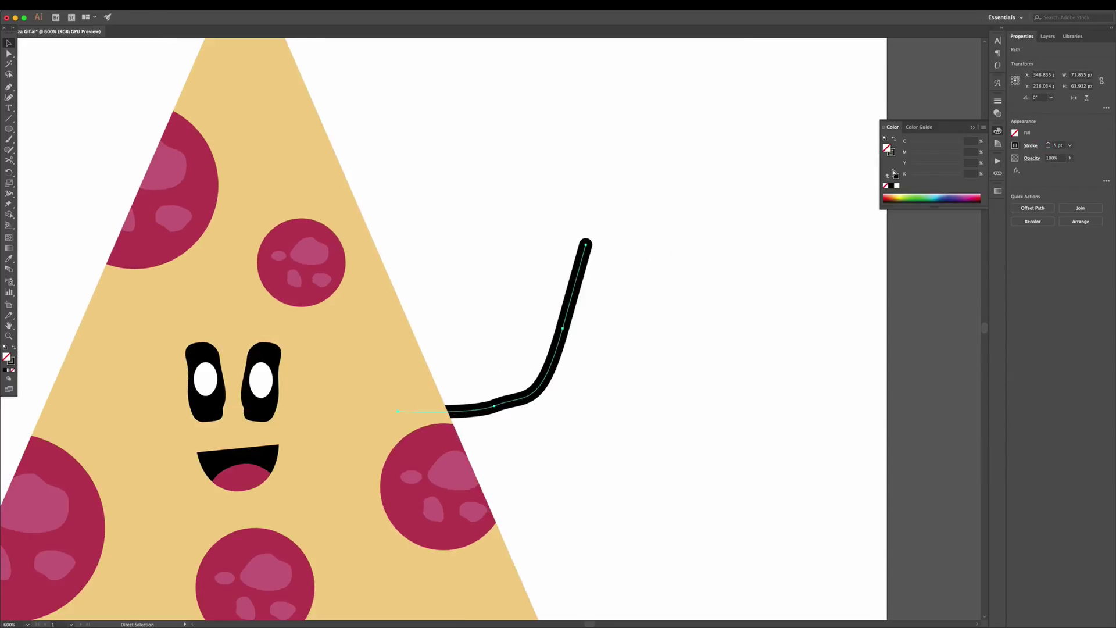
key(ctrl+equal)
key(ctrl+equal)
click(10, 132)
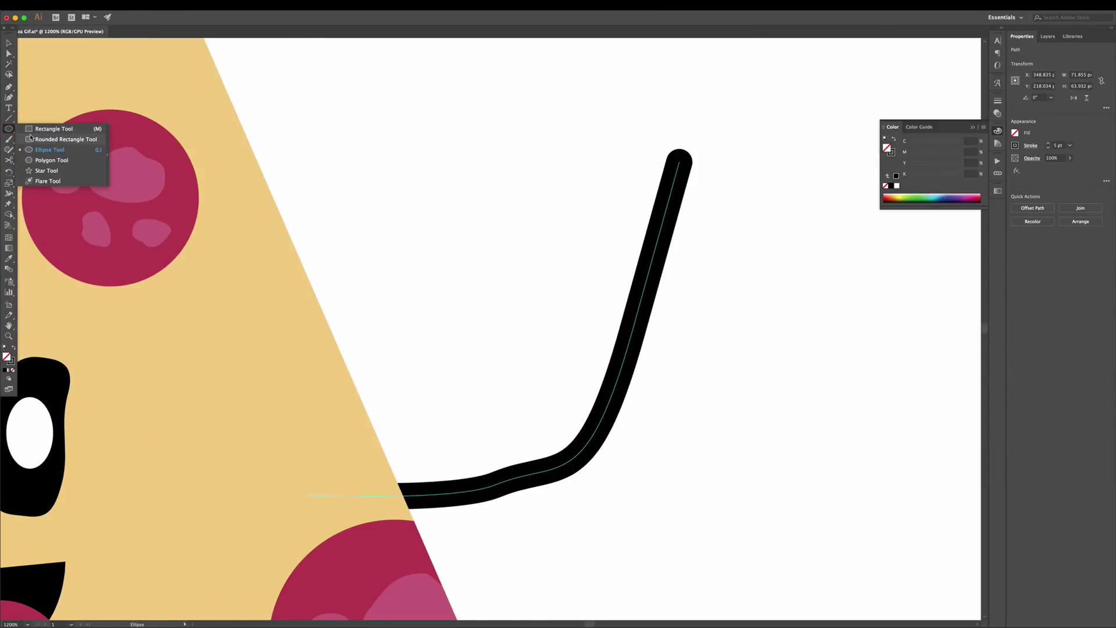
click(30, 139)
drag(432, 118, 449, 170)
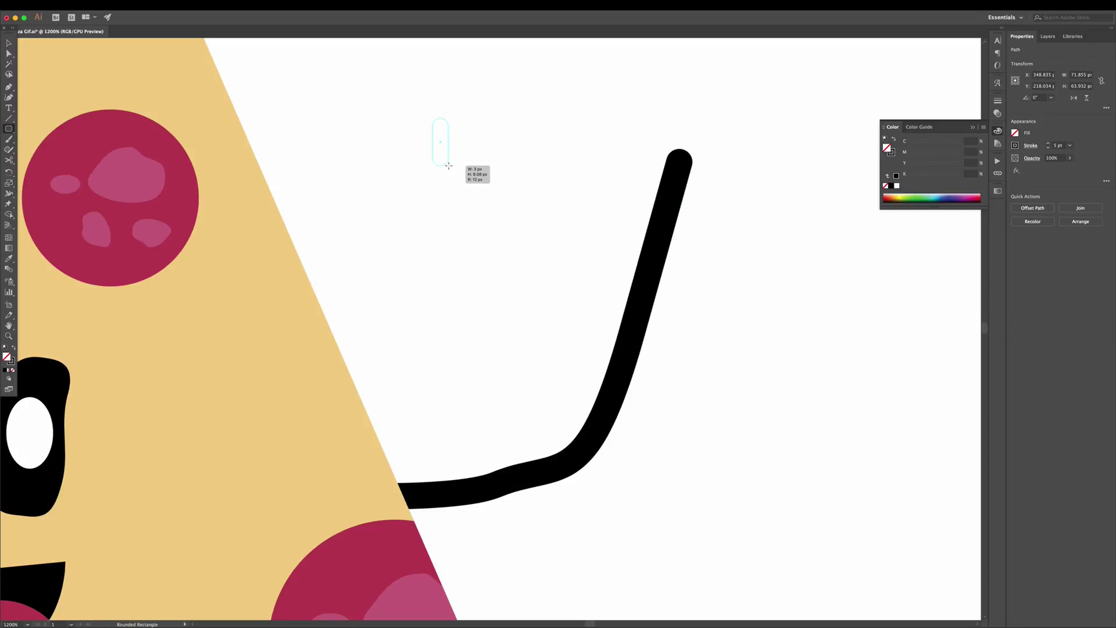
key(v)
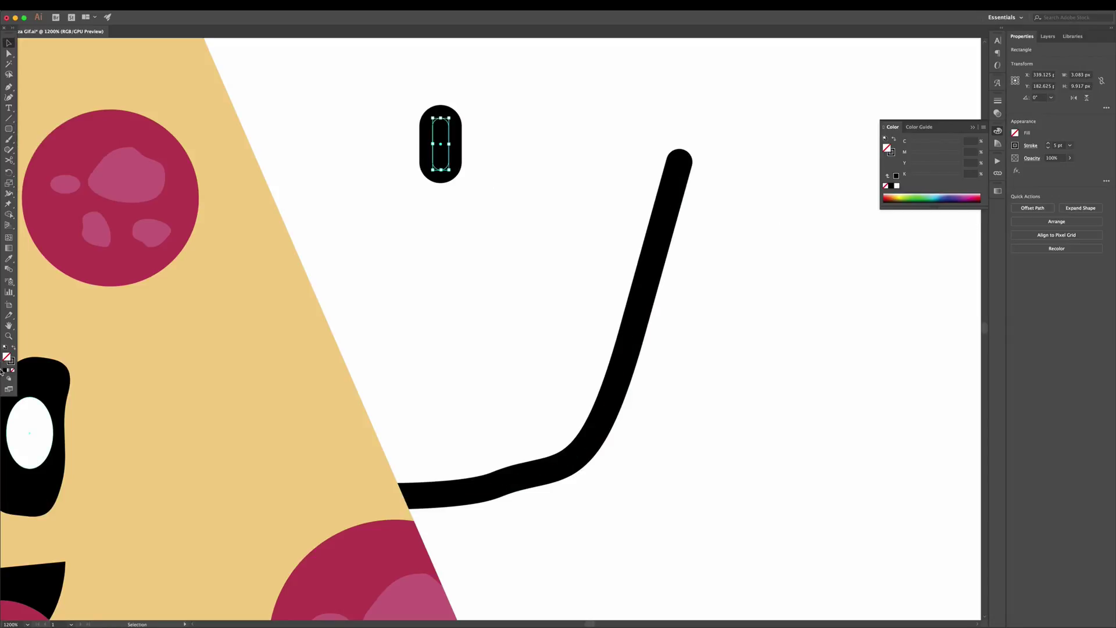
click(14, 348)
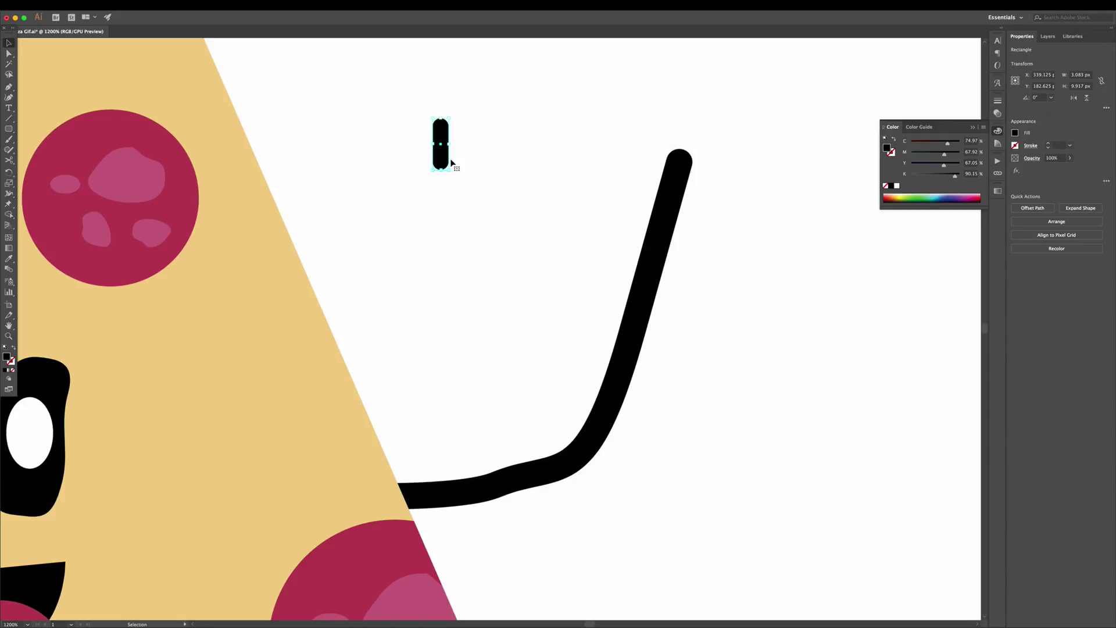
- Duplicate the finger to its right and remove the extra copy
drag(441, 163, 480, 162)
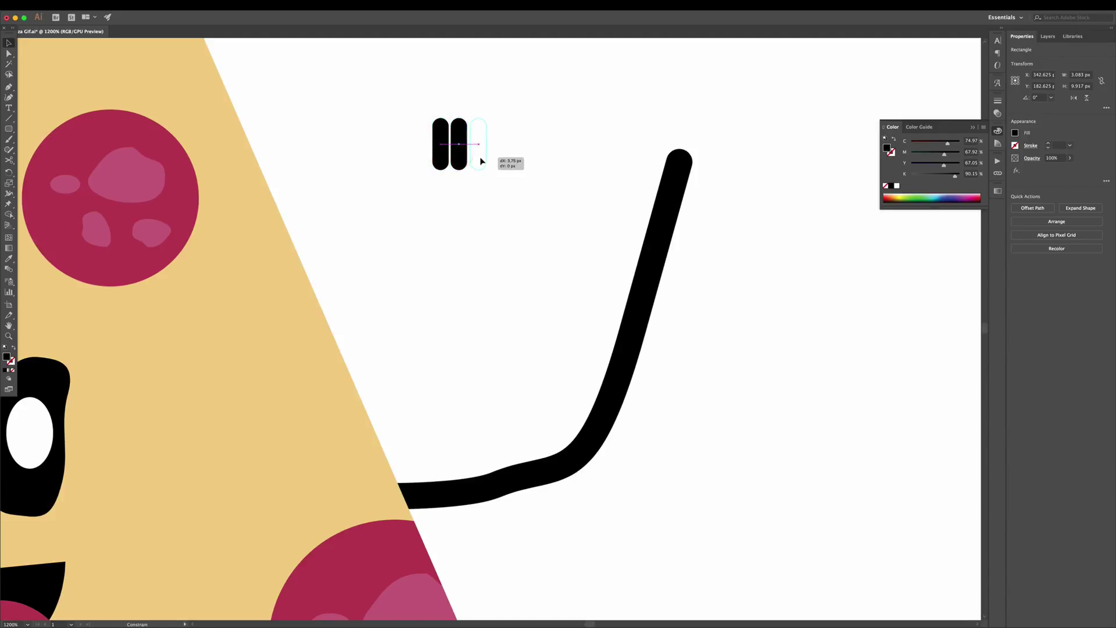
key(Delete)
key(ctrl+equal)
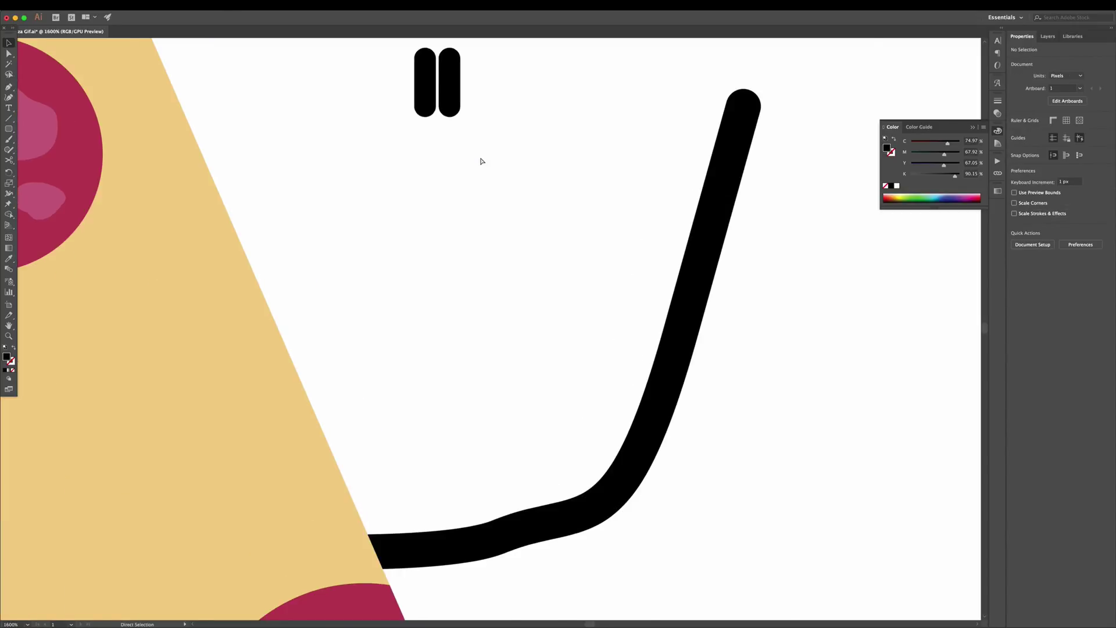
key(ctrl+equal)
key(ctrl+equal)
mouse_move(491, 155)
mouse_down()
mouse_move(533, 325)
mouse_move(530, 441)
mouse_up()
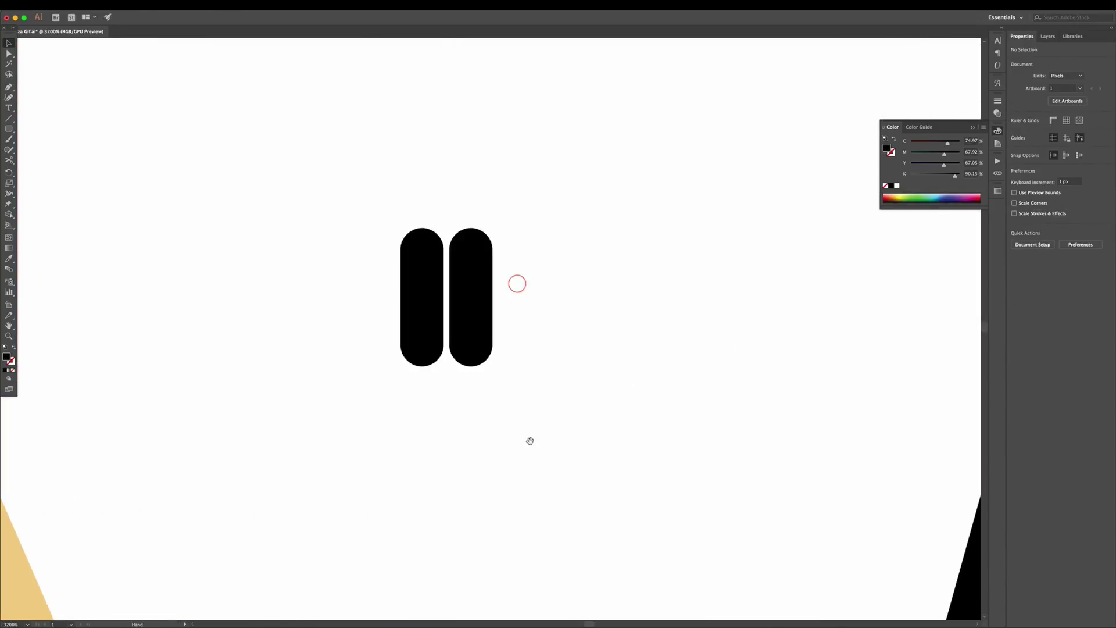
- Tilt the left finger outward and reposition it
click(424, 298)
key(r)
mouse_move(614, 269)
mouse_down()
mouse_move(609, 256)
mouse_move(518, 272)
mouse_up()
key(v)
drag(410, 282, 442, 285)
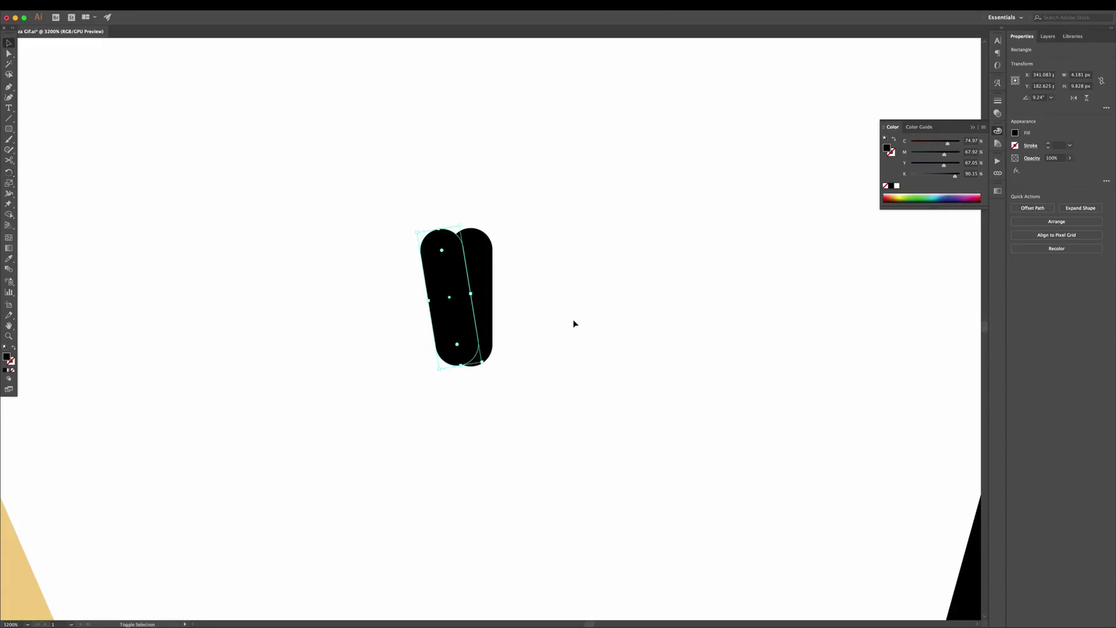
key(r)
drag(626, 312, 628, 295)
key(v)
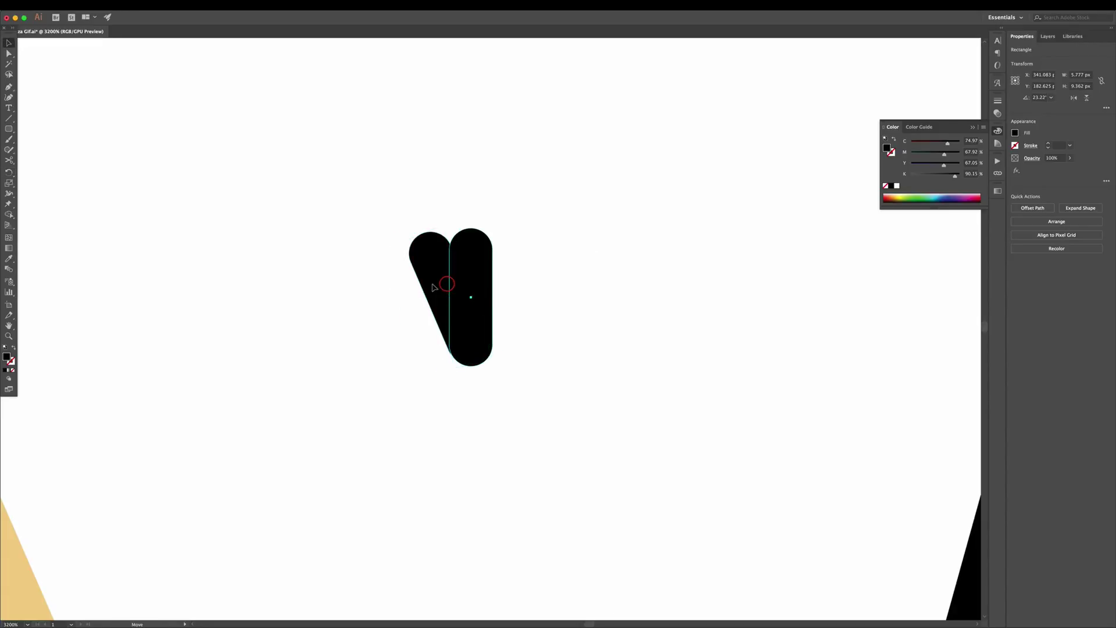
key(ctrl+z)
key(ctrl+shift+z)
drag(433, 258, 411, 254)
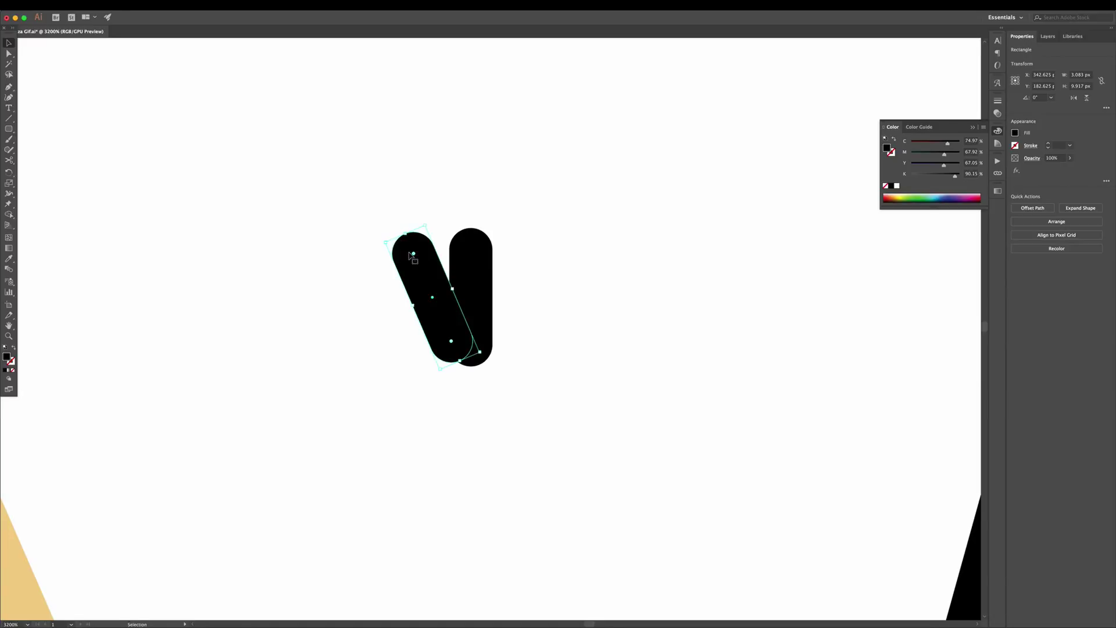
- Make a mirrored copy of the finger and place it on the right side
right_click(425, 261)
mouse_move(462, 383)
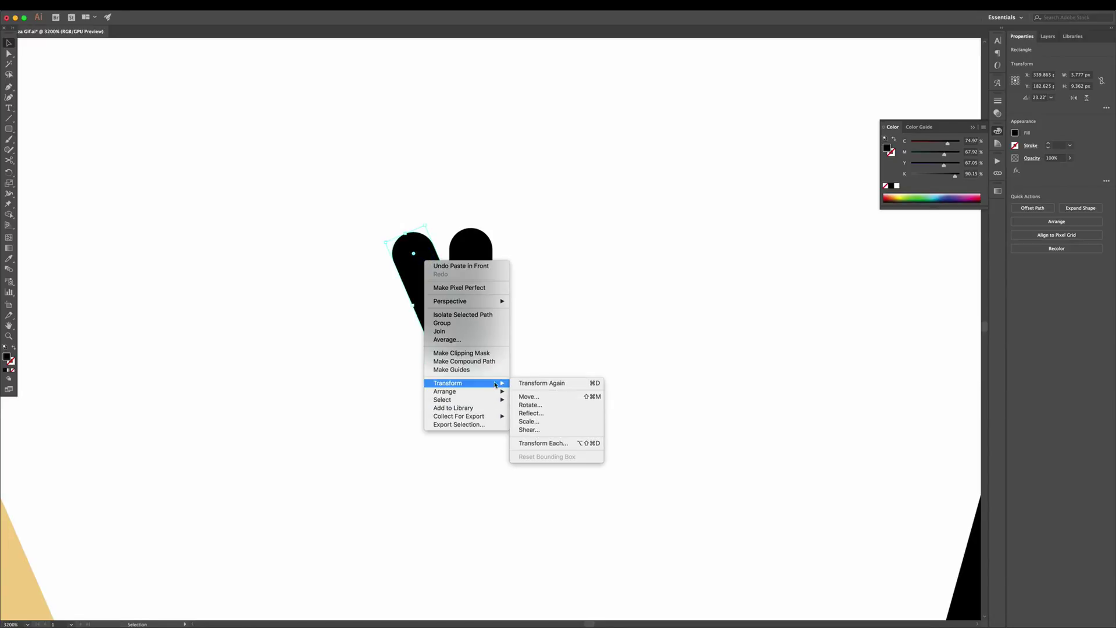
click(531, 413)
key(Return)
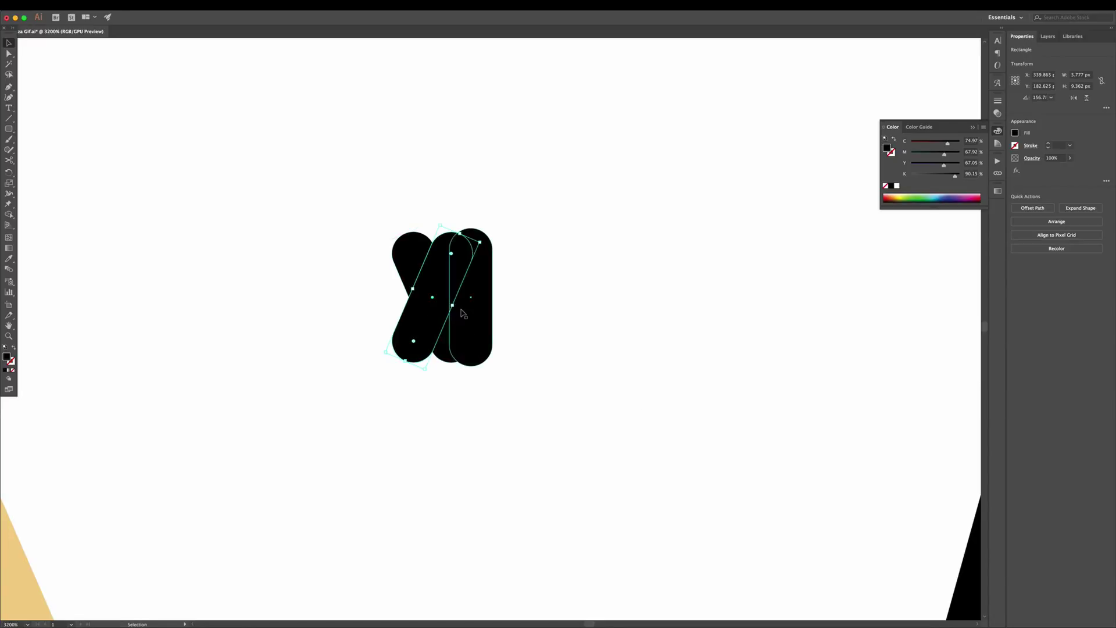
drag(418, 310, 496, 309)
click(587, 313)
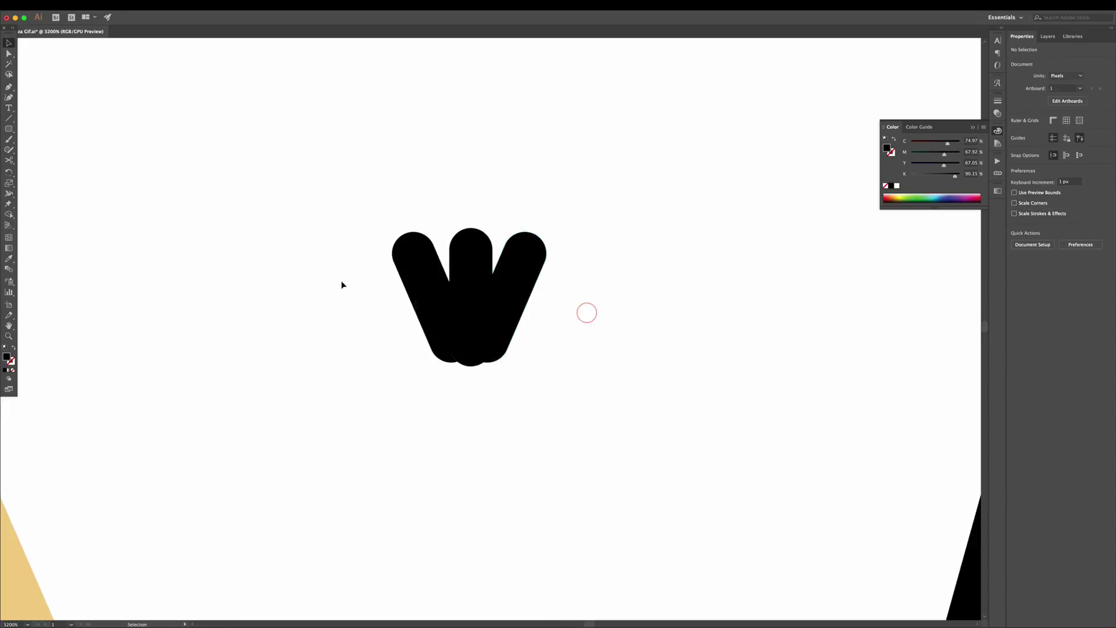
- Align the three finger strokes along their bottom edges
click(417, 307)
drag(359, 314, 511, 404)
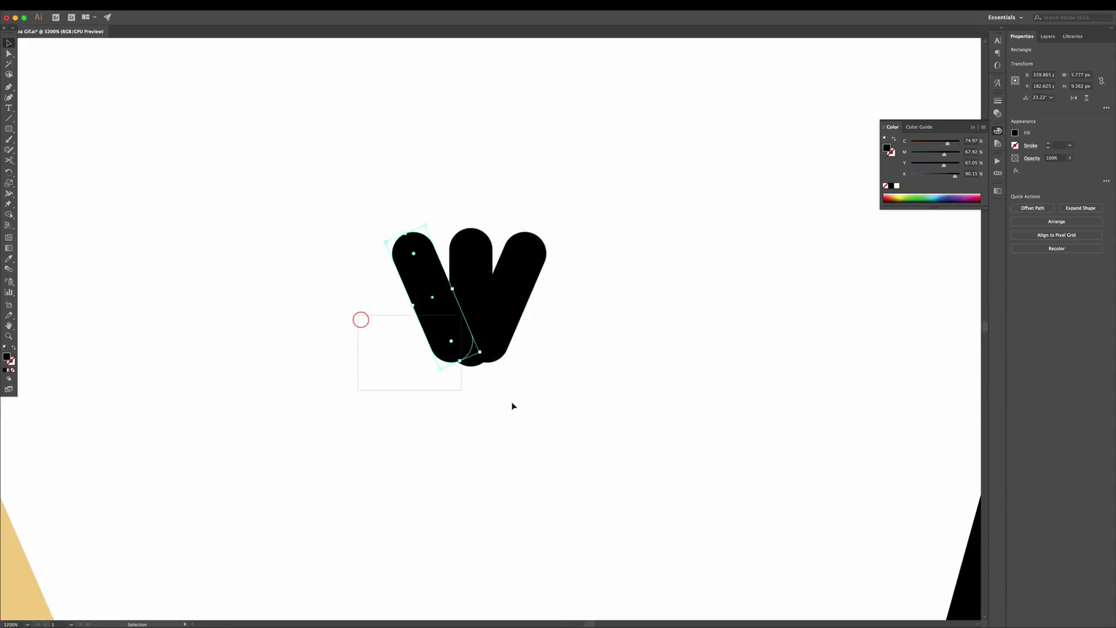
click(1093, 210)
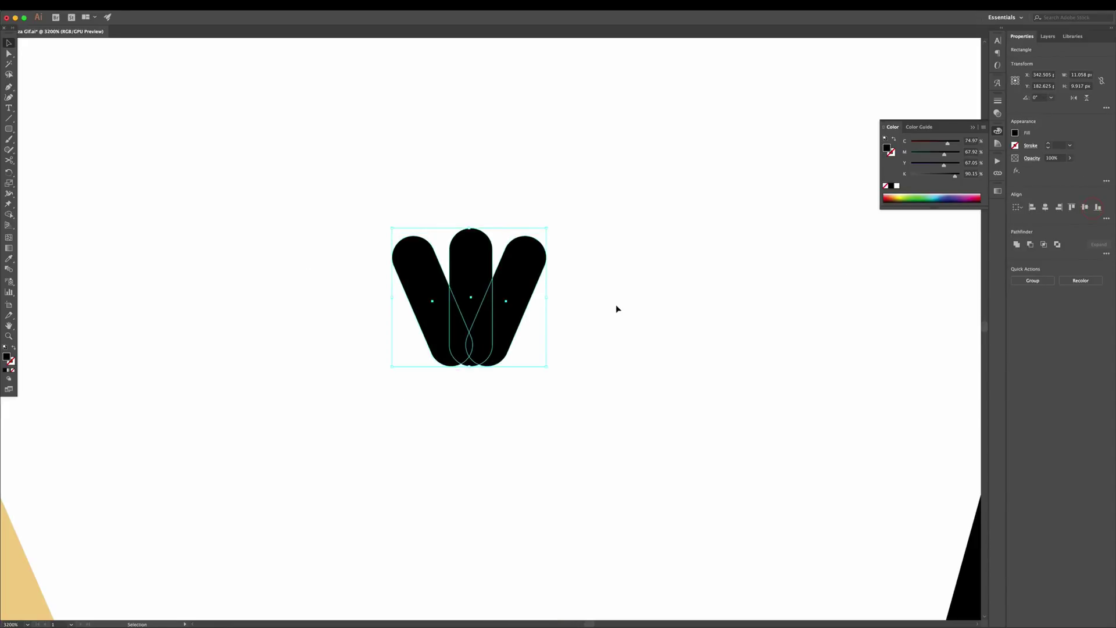
click(616, 304)
- Rotate the right and left finger strokes outward with the Rotate tool
click(522, 277)
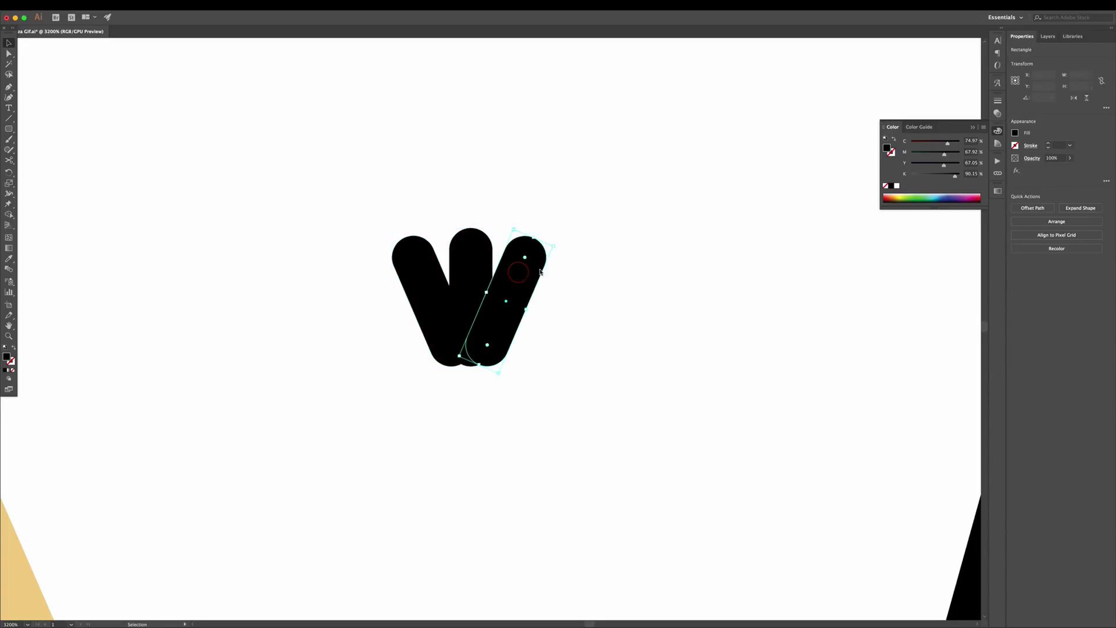
key(r)
drag(630, 252, 633, 285)
key(v)
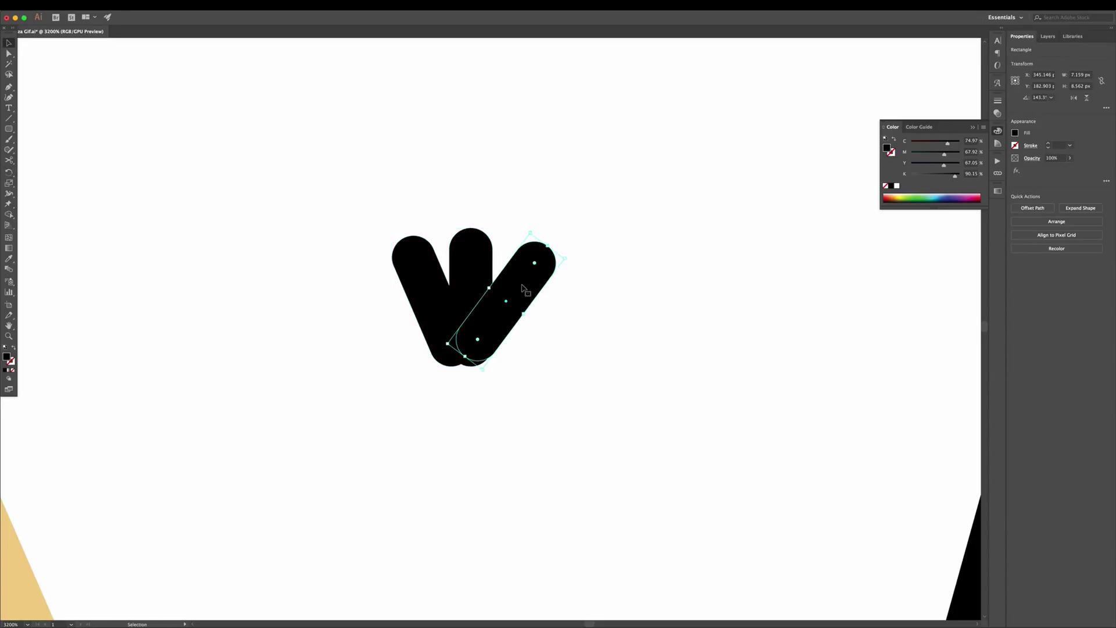
click(419, 291)
key(r)
drag(667, 224, 656, 211)
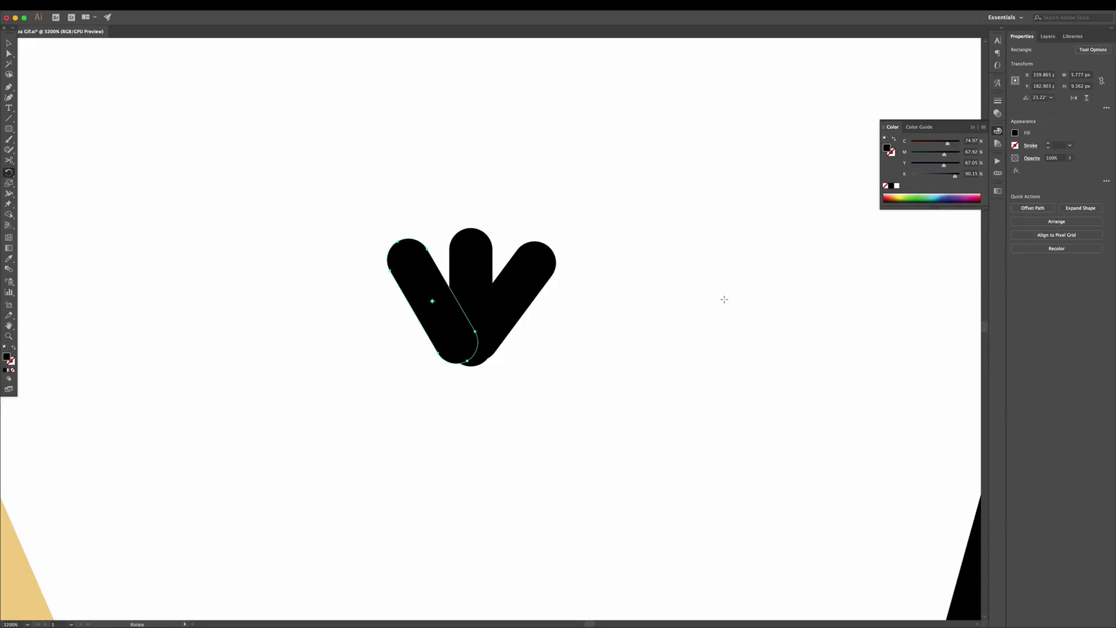
key(v)
click(698, 314)
- Select all three finger strokes and zoom out to see the arm
drag(609, 316, 407, 442)
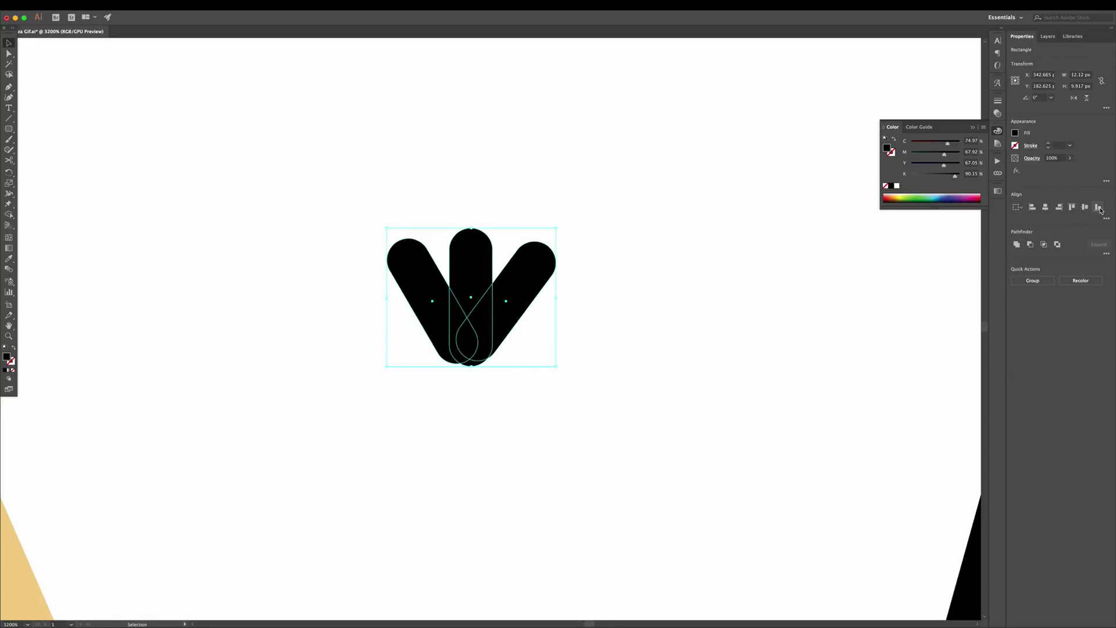
click(720, 285)
drag(651, 230, 386, 412)
key(a)
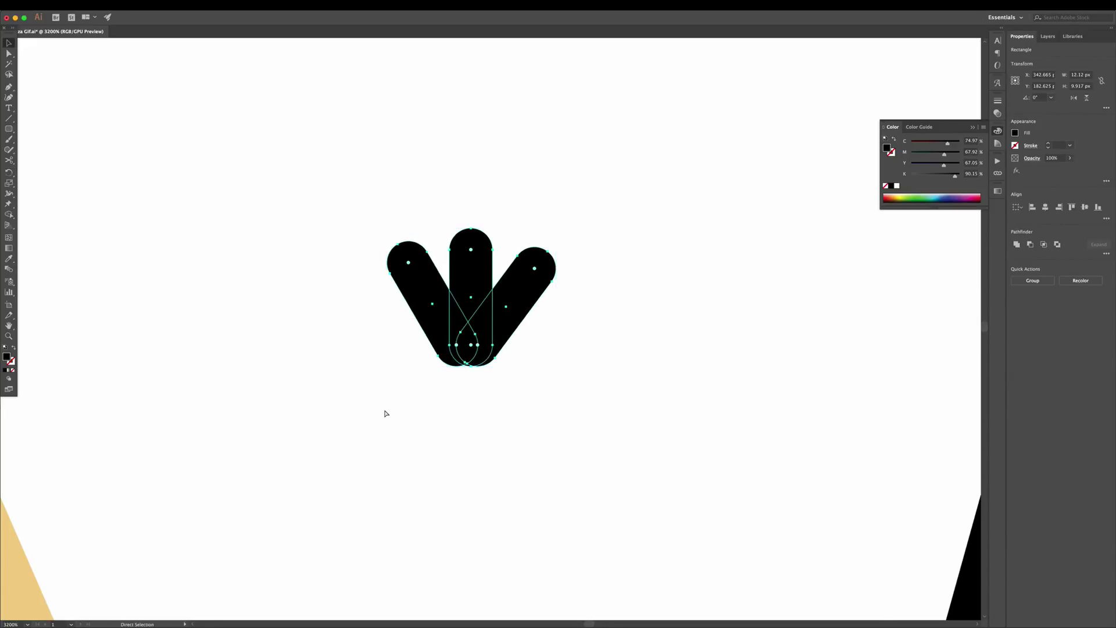
key(ctrl+minus)
key(ctrl+minus)
key(ctrl+minus)
- Move the three fingers onto the arm's top end and group them as a hand
key(v)
mouse_move(494, 356)
mouse_down()
mouse_move(690, 324)
mouse_move(758, 353)
mouse_up()
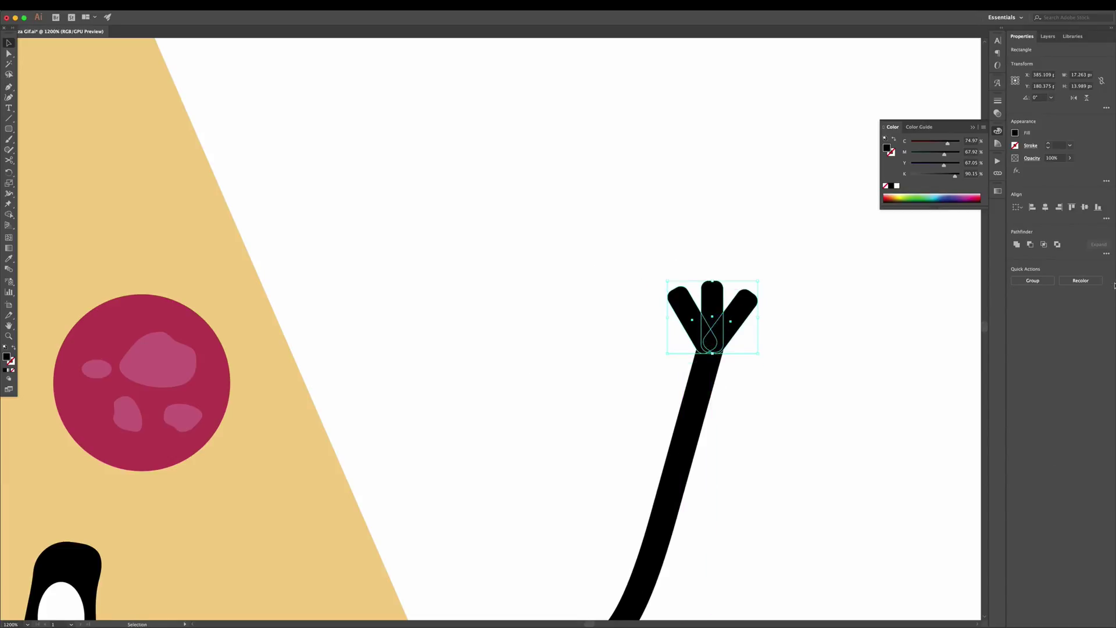
key(ctrl+z)
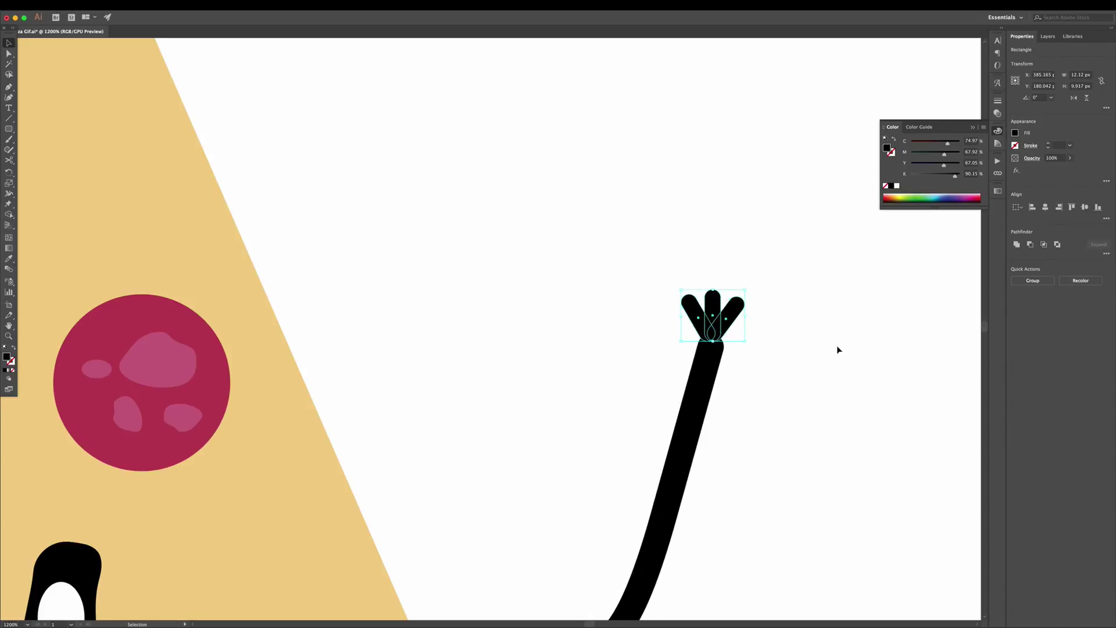
key(ctrl+g)
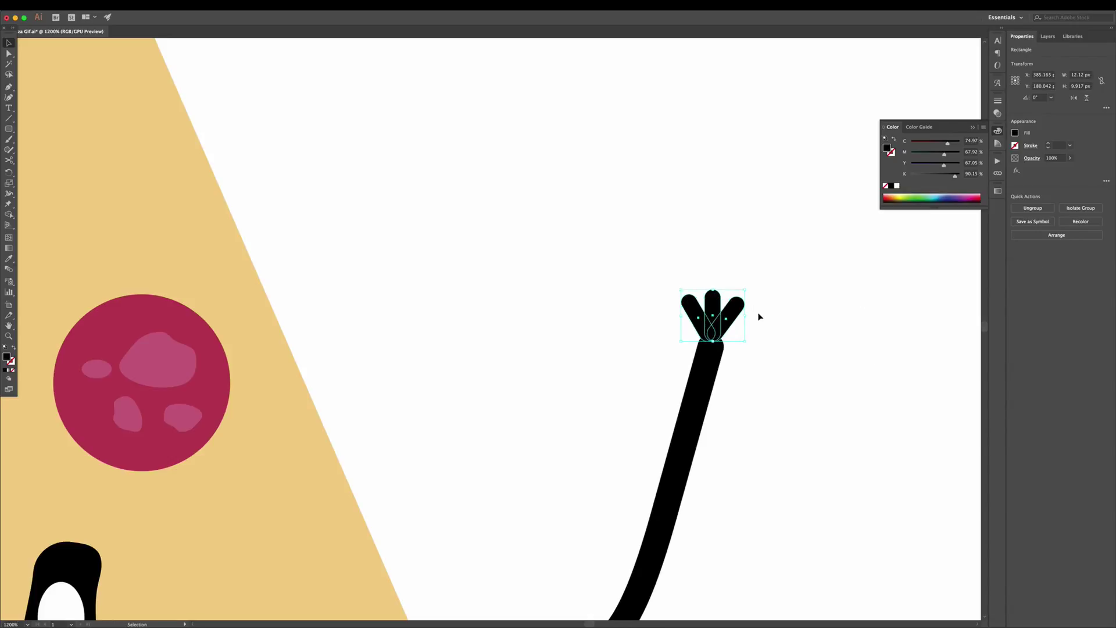
- Enlarge and nudge the hand over the arm's end, then fit the whole pizza in view
drag(745, 291, 777, 265)
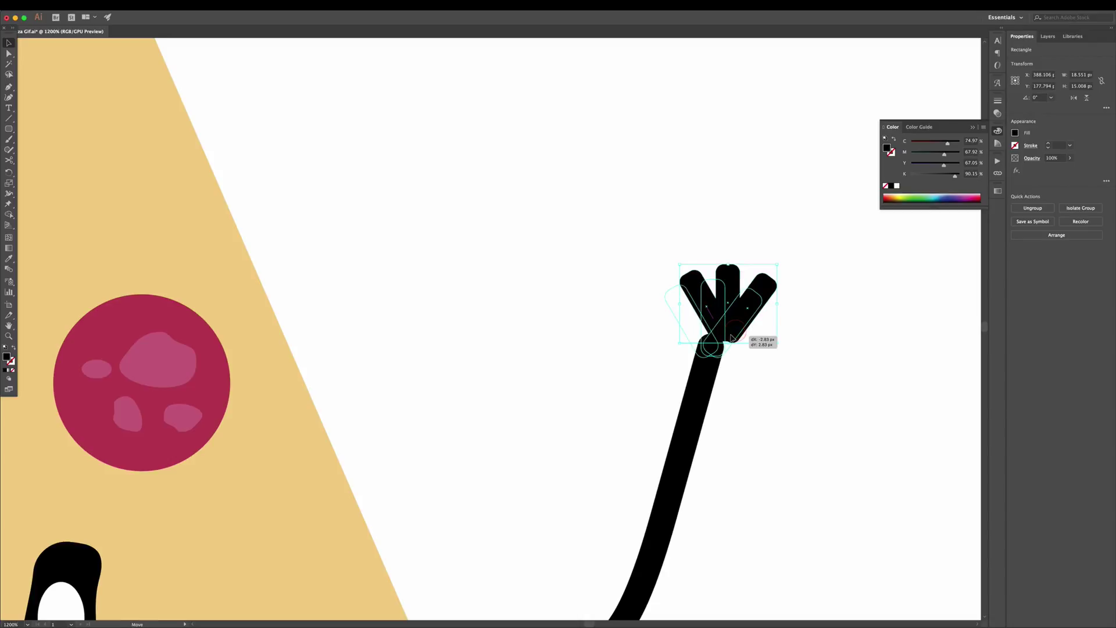
drag(749, 324, 734, 338)
click(803, 354)
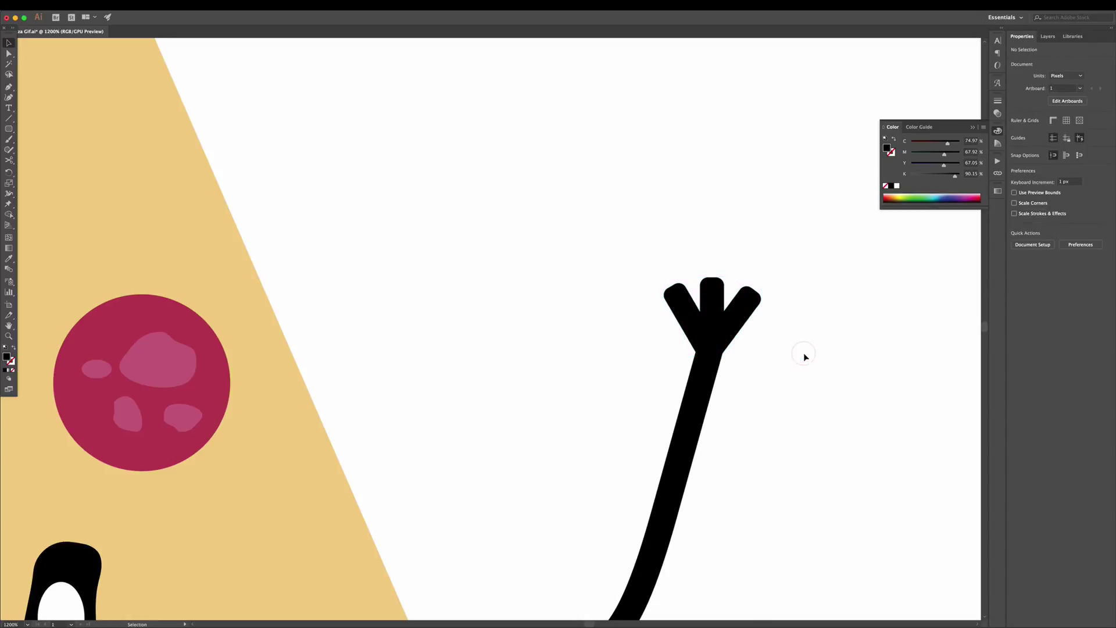
click(712, 305)
key(Up)
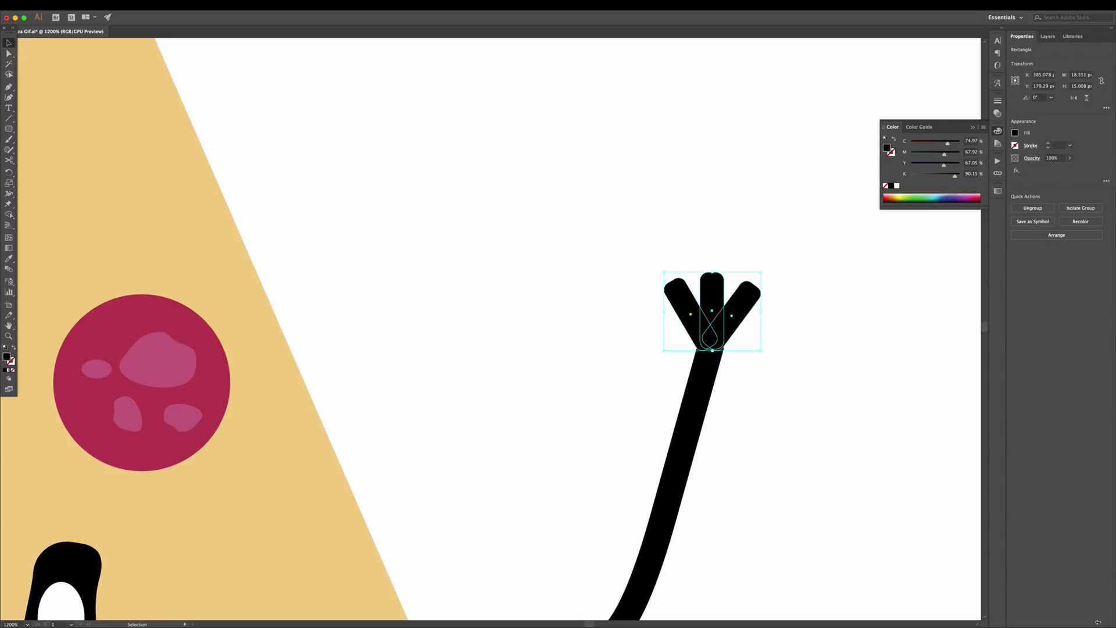
key(a)
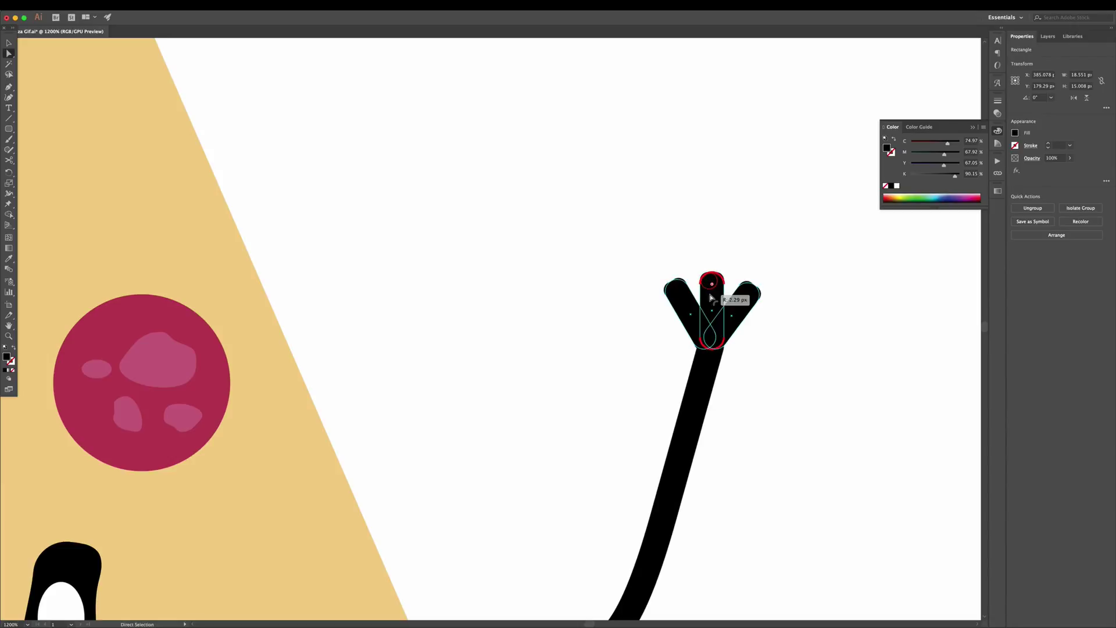
drag(711, 284, 711, 308)
key(v)
click(831, 351)
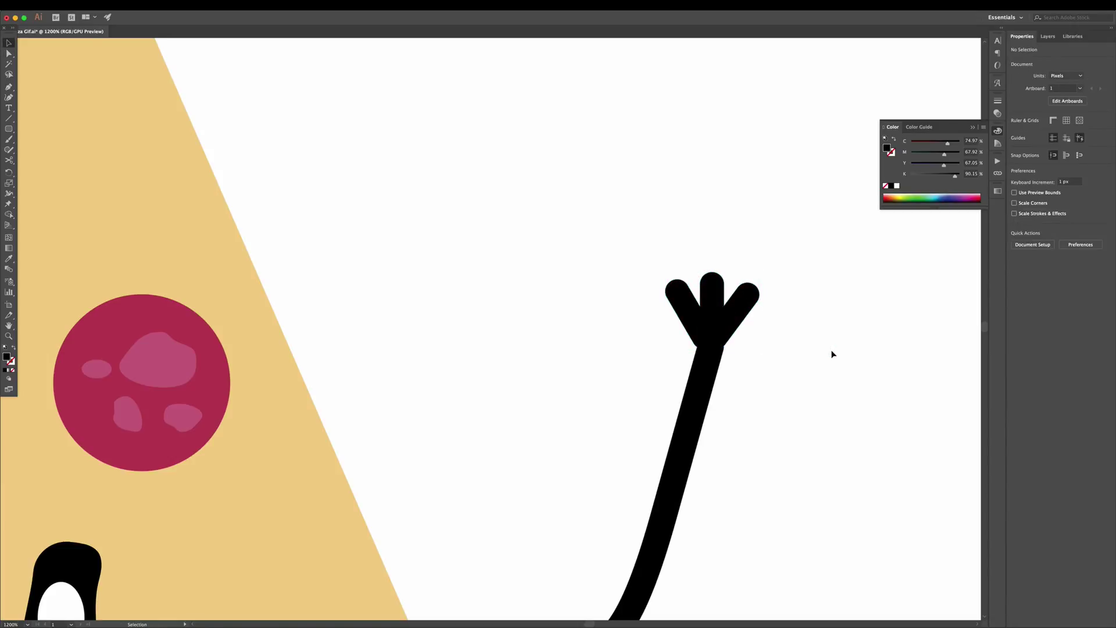
key(ctrl+0)
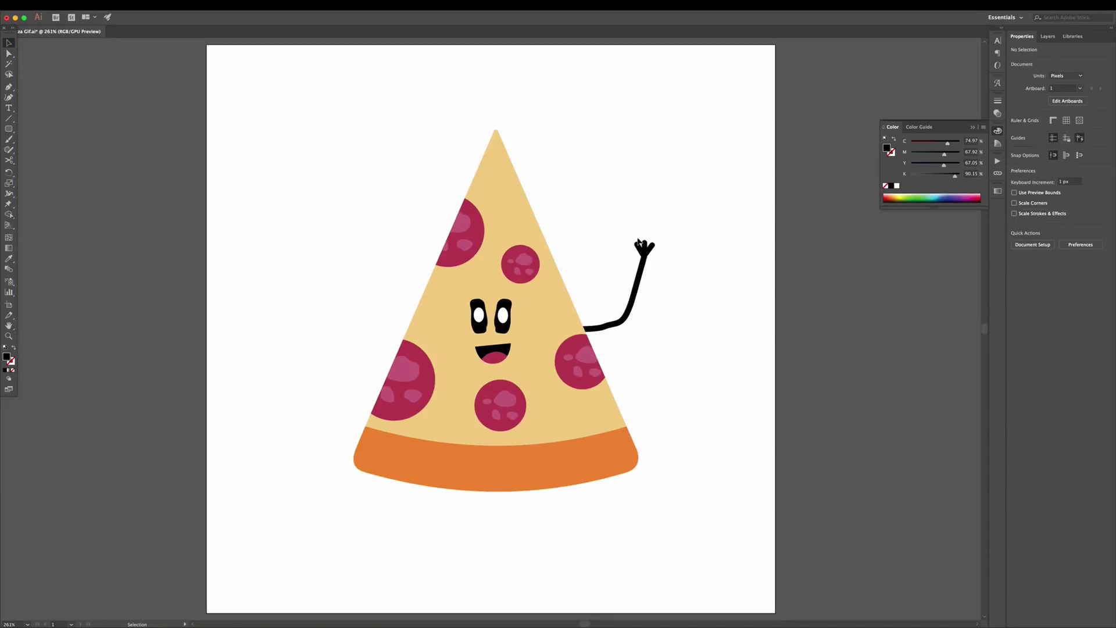
- Group the arm with its hand
key(a)
drag(655, 235, 561, 279)
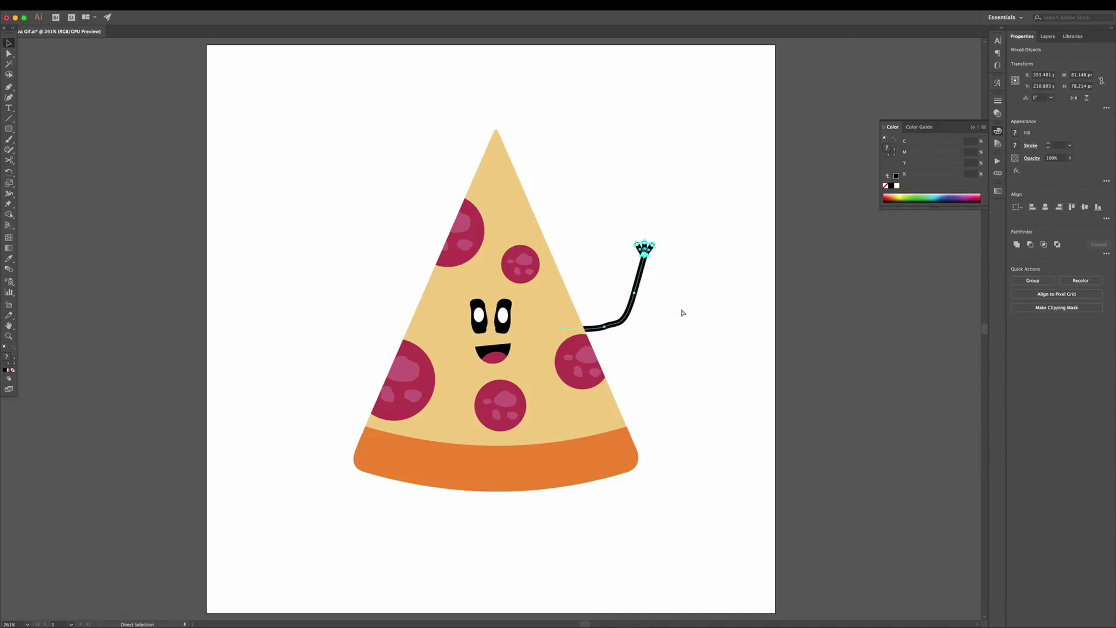
key(v)
right_click(637, 269)
click(665, 324)
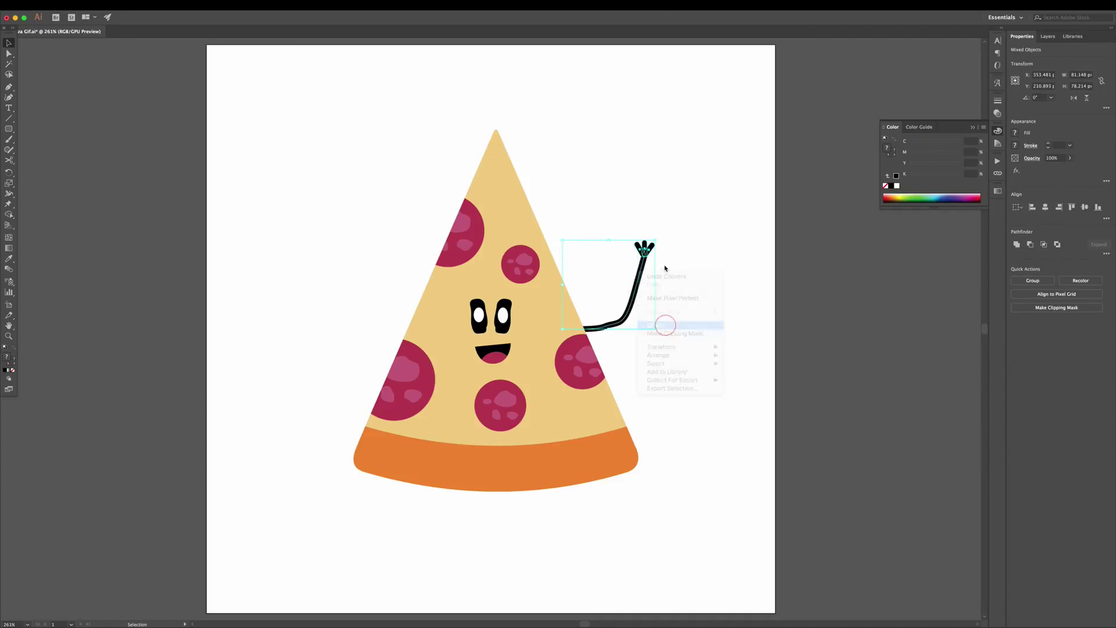
- Reflect a copy of the arm to the slice's left side and send both arms behind the slice
right_click(624, 276)
mouse_move(648, 359)
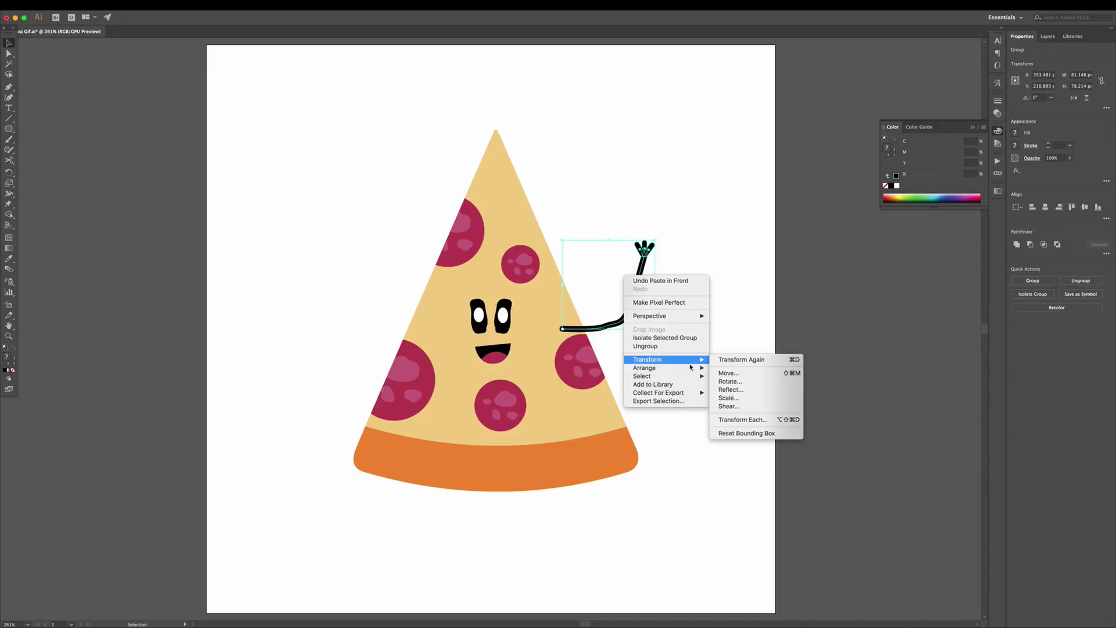
click(724, 389)
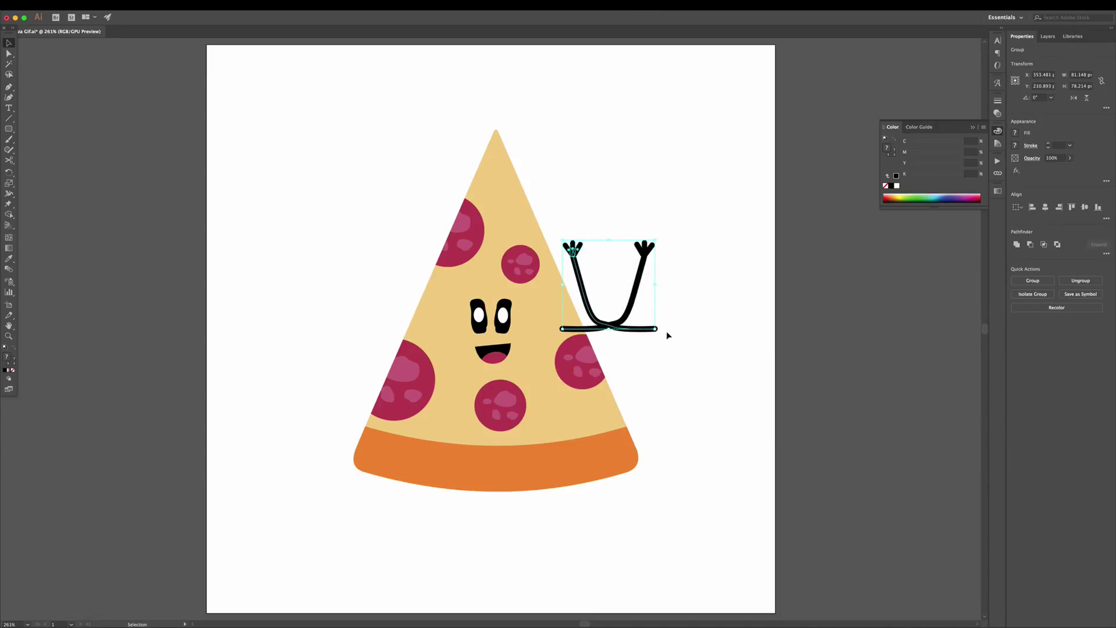
drag(630, 334, 366, 402)
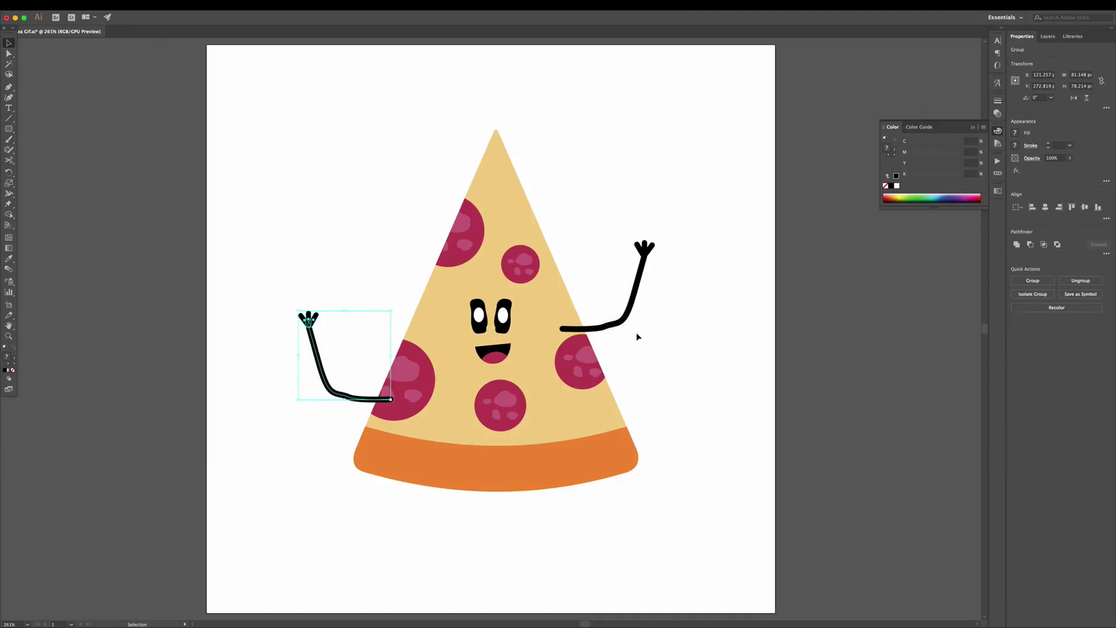
shift+click(627, 318)
key(ctrl+shift+bracketleft)
click(727, 307)
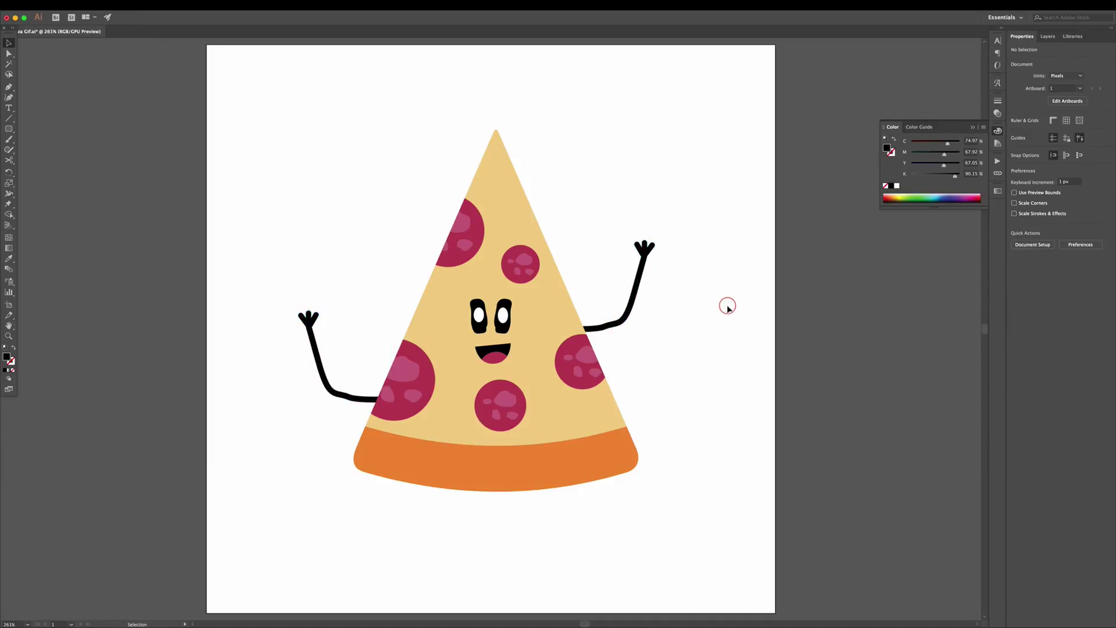
scroll(581, 325, down, 3)
- Draw a curved leg below the crust and match it to the arm's black stroke
scroll(553, 314, down, 3)
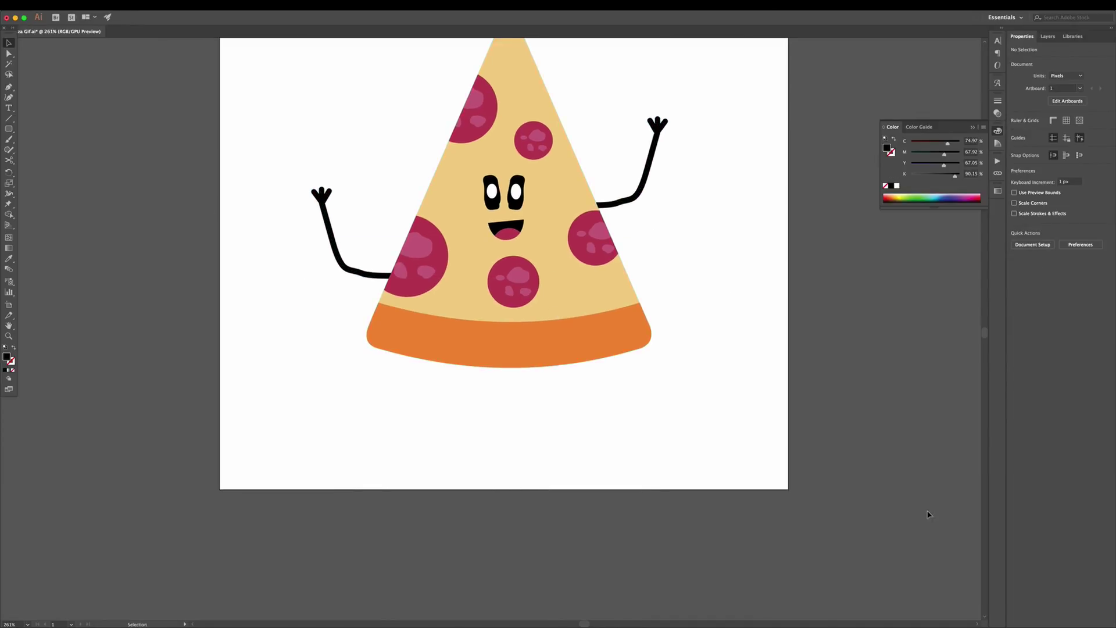
click(10, 89)
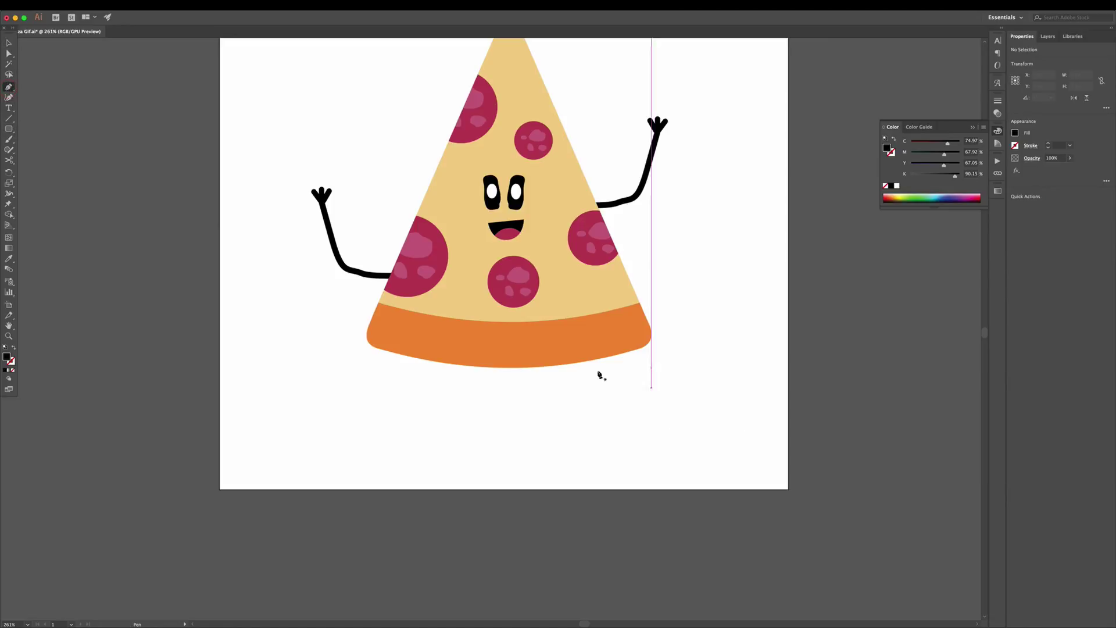
click(548, 349)
drag(573, 454, 631, 461)
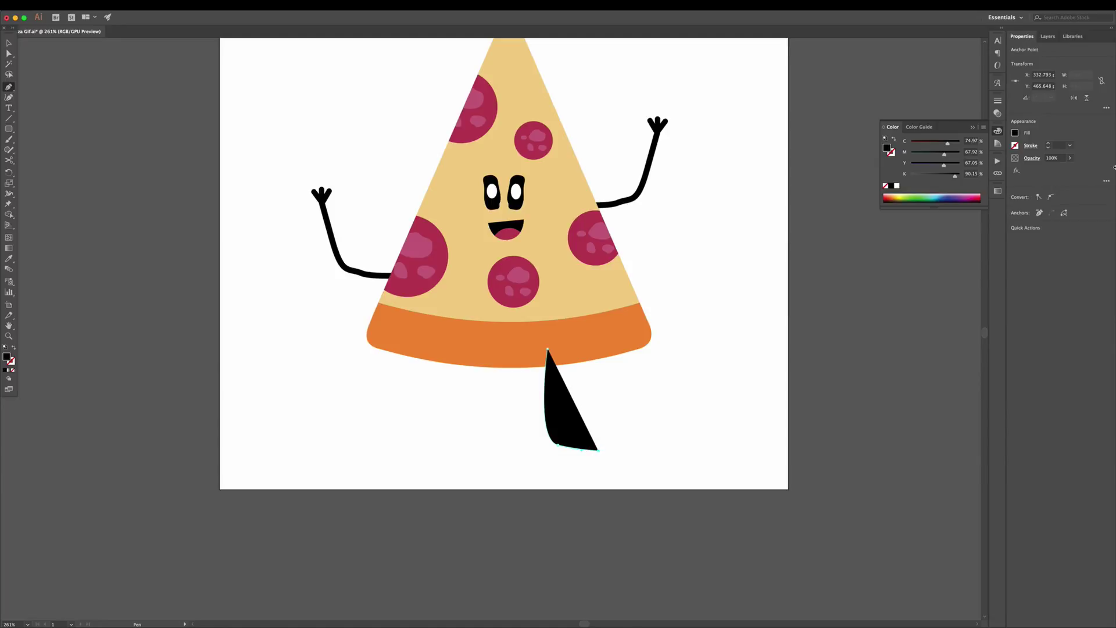
key(i)
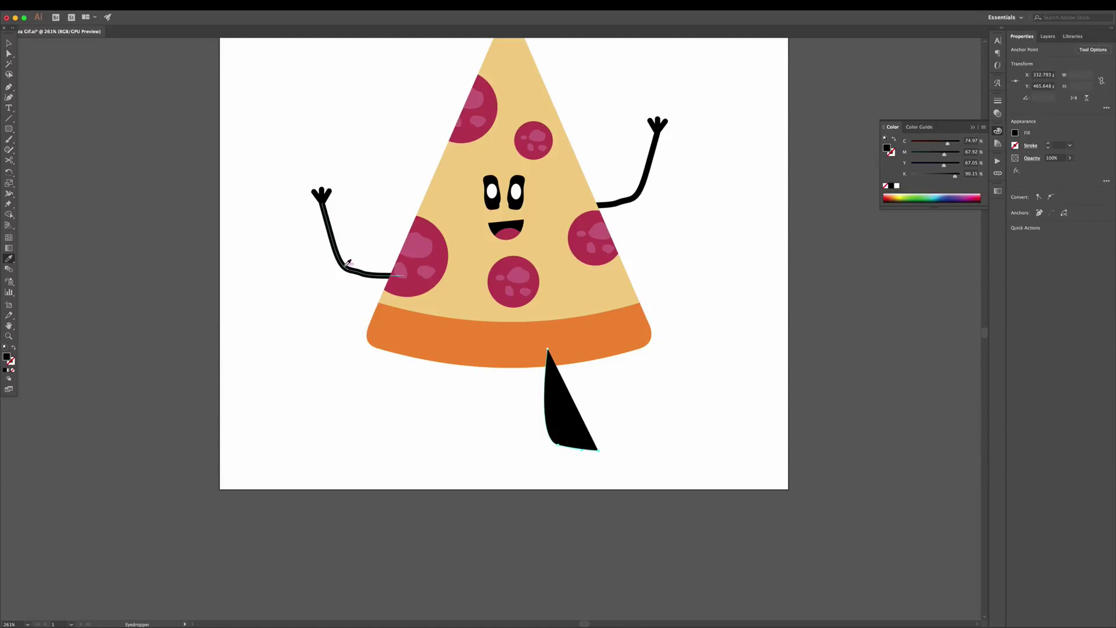
click(340, 267)
- Reflect a copy of the leg, set it beside the original, and shift both legs left
key(a)
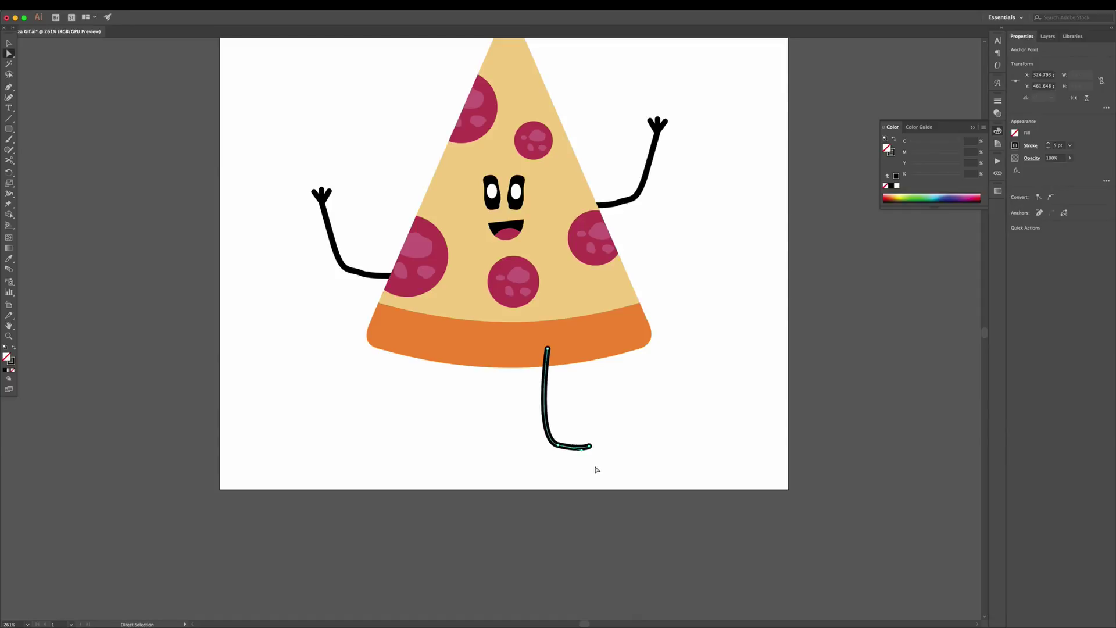
drag(666, 445, 516, 498)
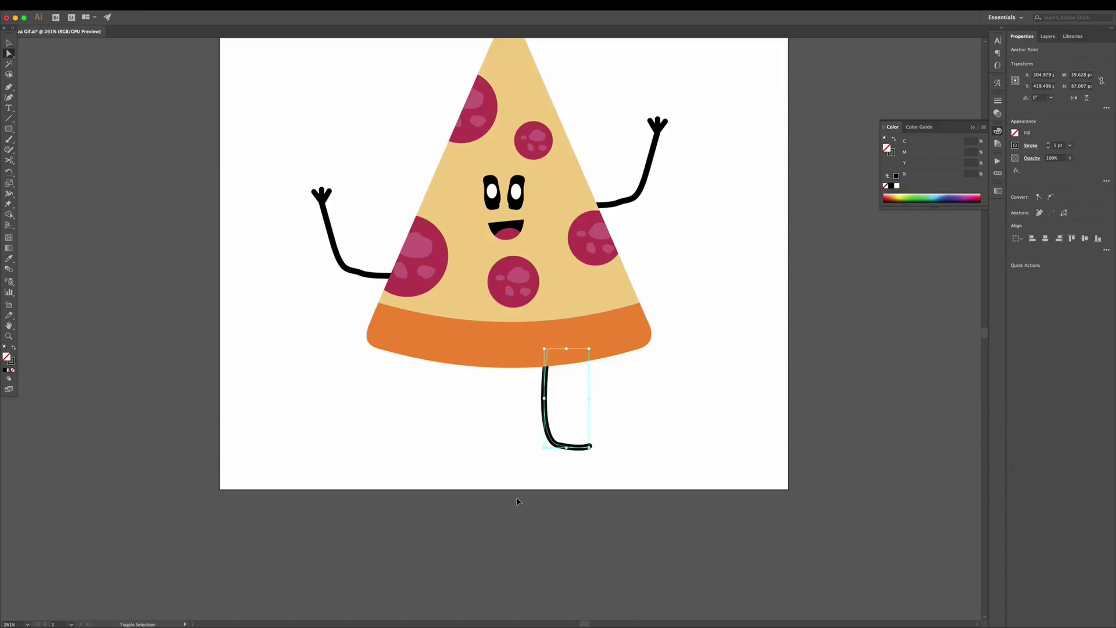
right_click(544, 432)
mouse_move(564, 555)
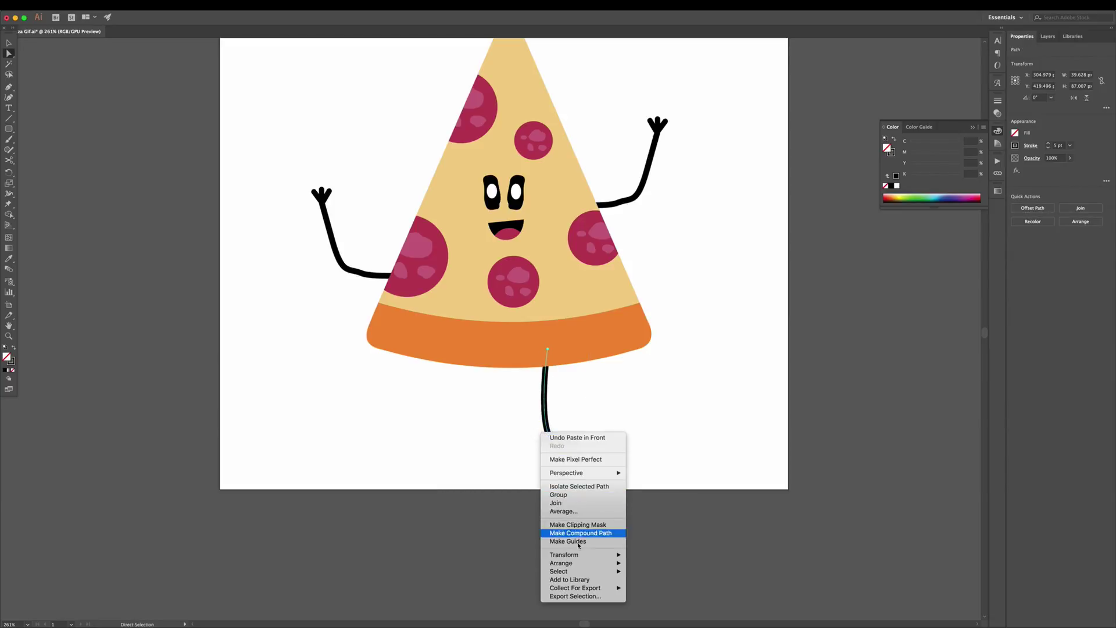
click(647, 574)
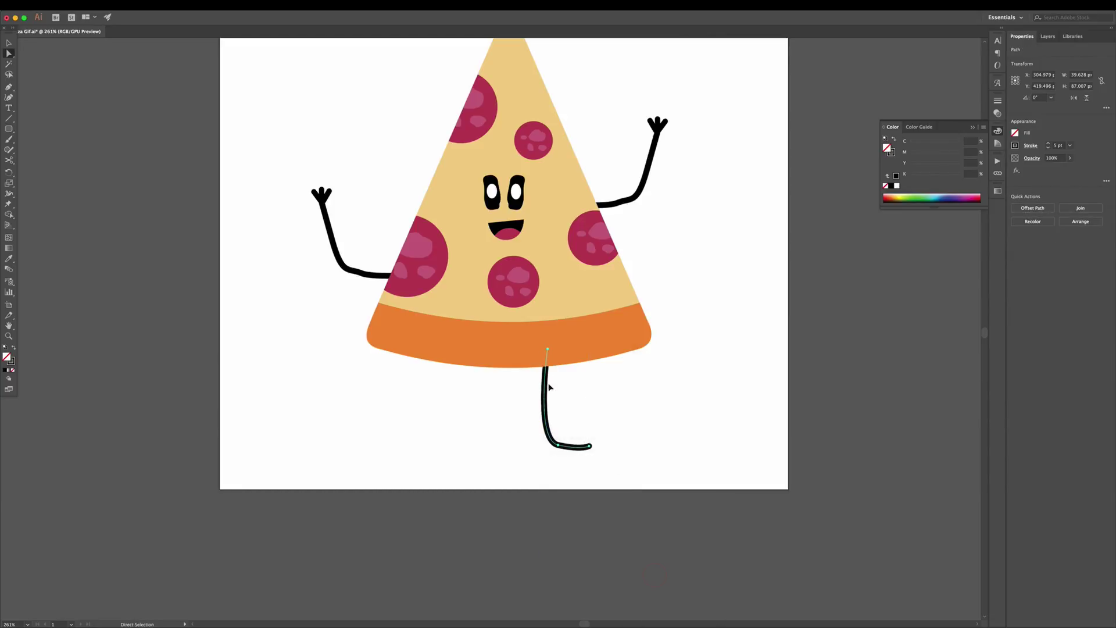
click(547, 394)
key(v)
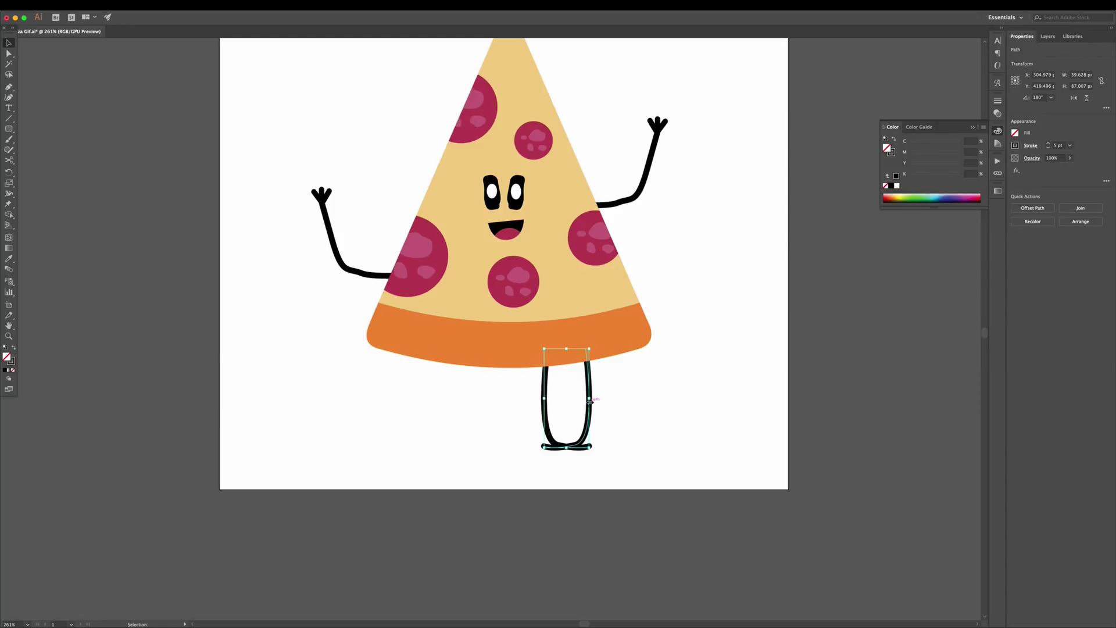
drag(590, 405, 516, 410)
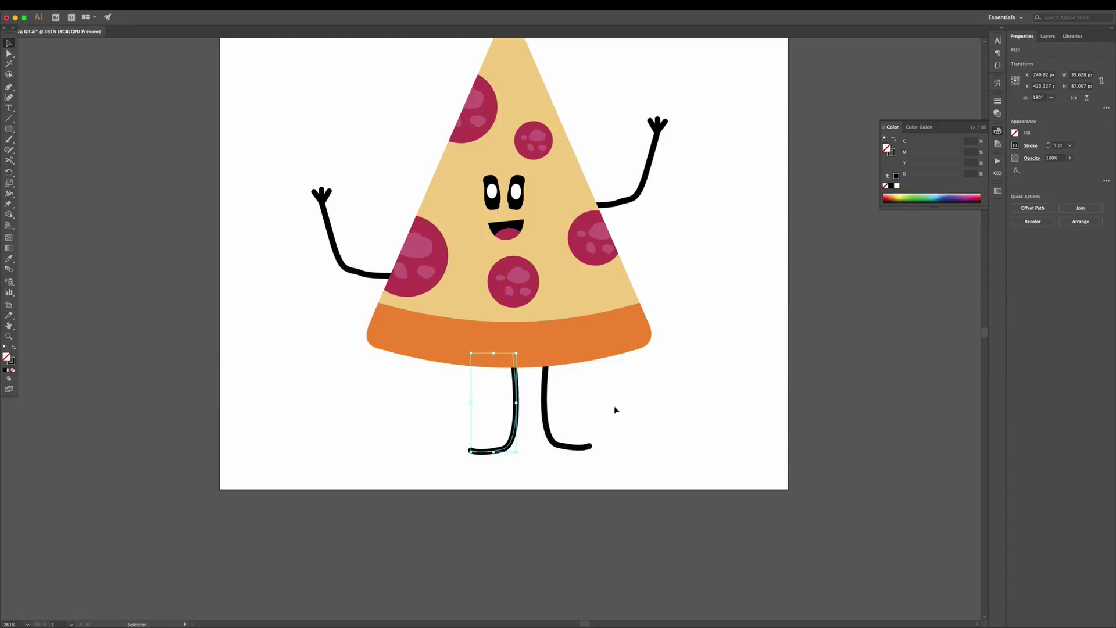
drag(514, 451, 500, 450)
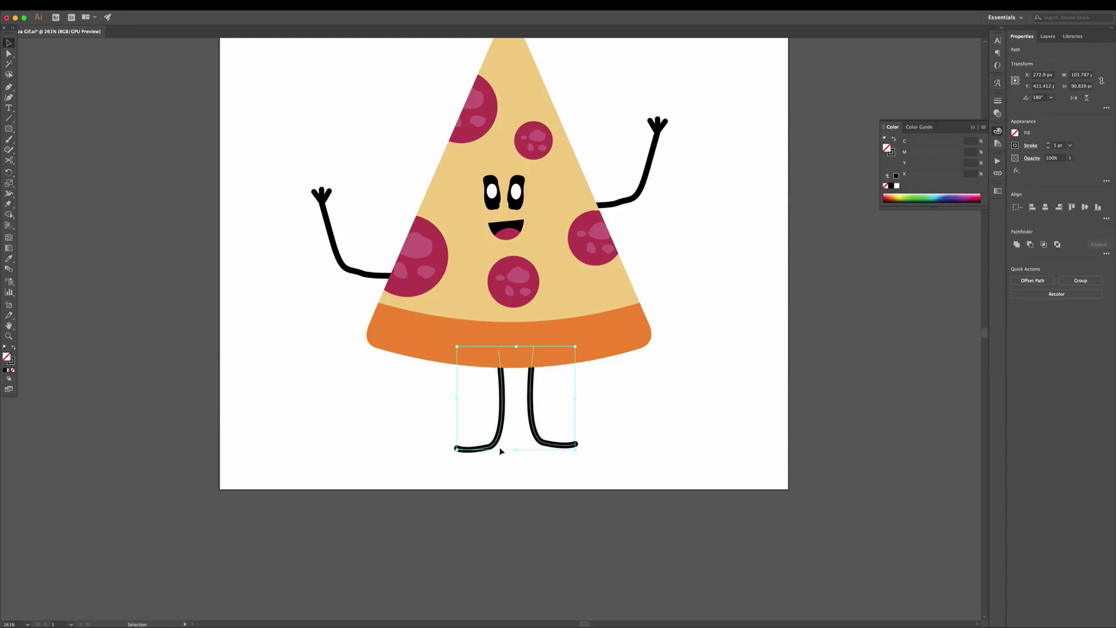
scroll(640, 348, up, 5)
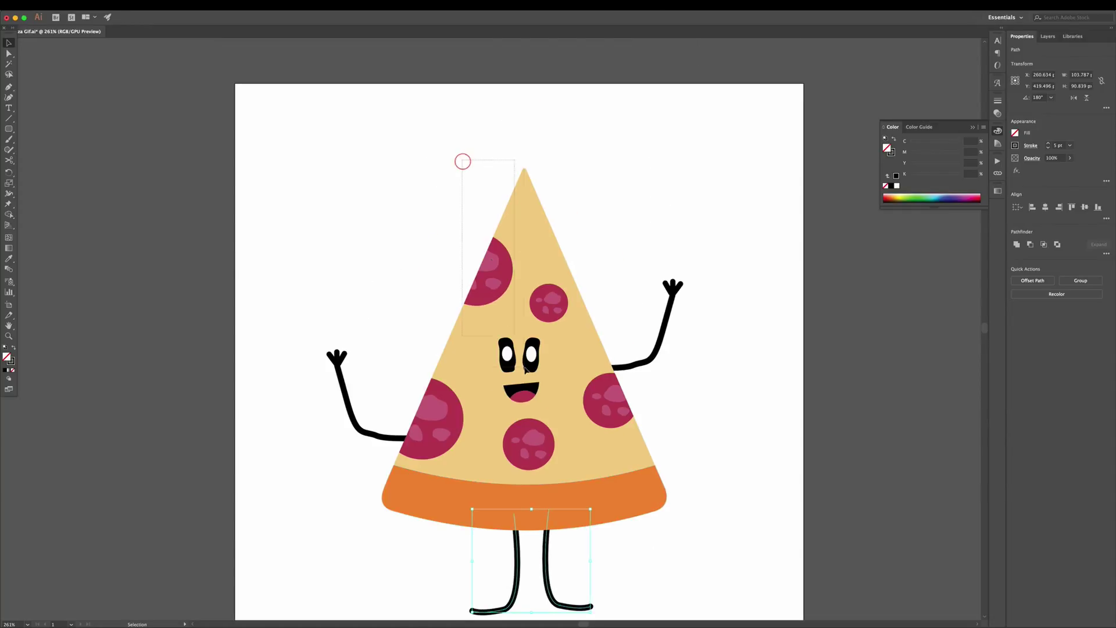
- Test-drag the pizza slice's parts, then group them into one object
click(547, 452)
drag(547, 453, 561, 326)
key(ctrl+z)
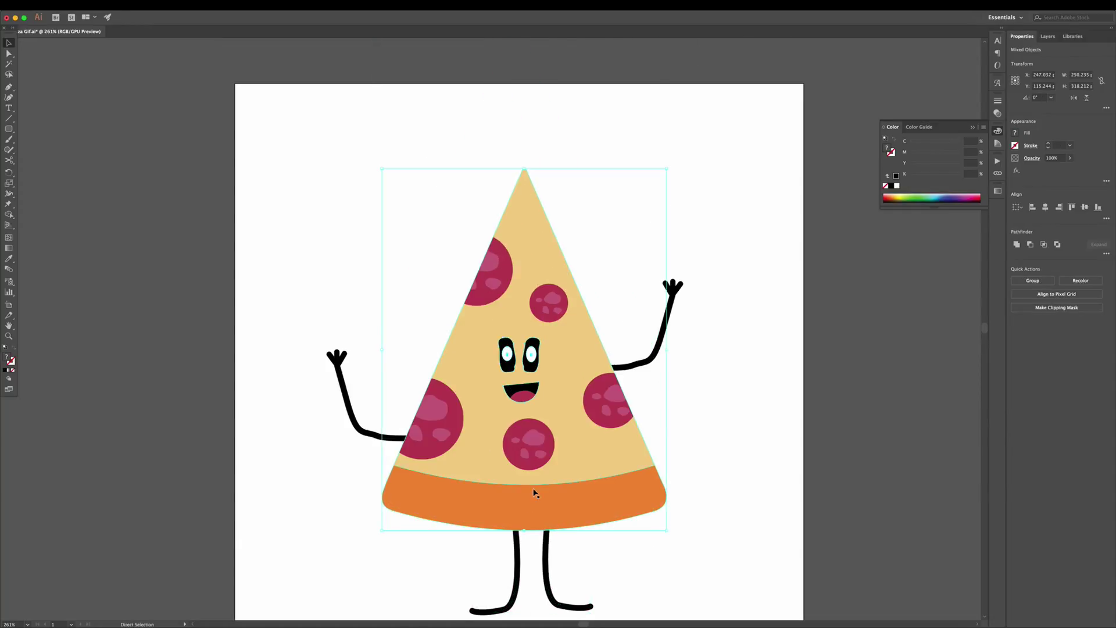
drag(529, 503, 526, 392)
key(ctrl+z)
key(ctrl+g)
- Tilt the grouped slice slightly counter-clockwise and save the illustration
key(r)
drag(745, 419, 747, 409)
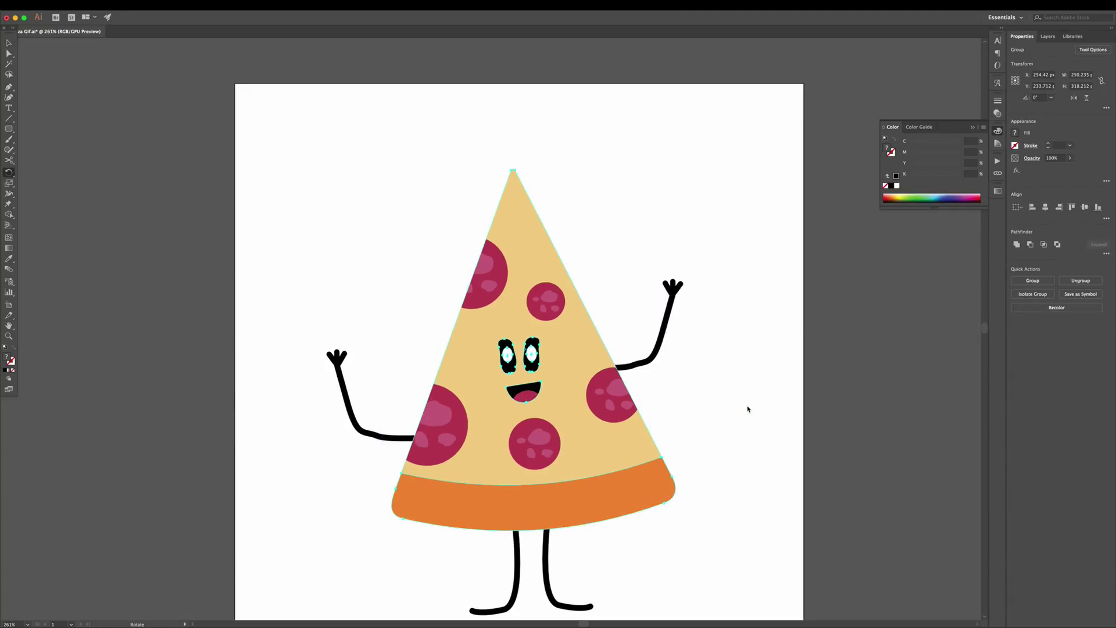
key(v)
key(ctrl+minus)
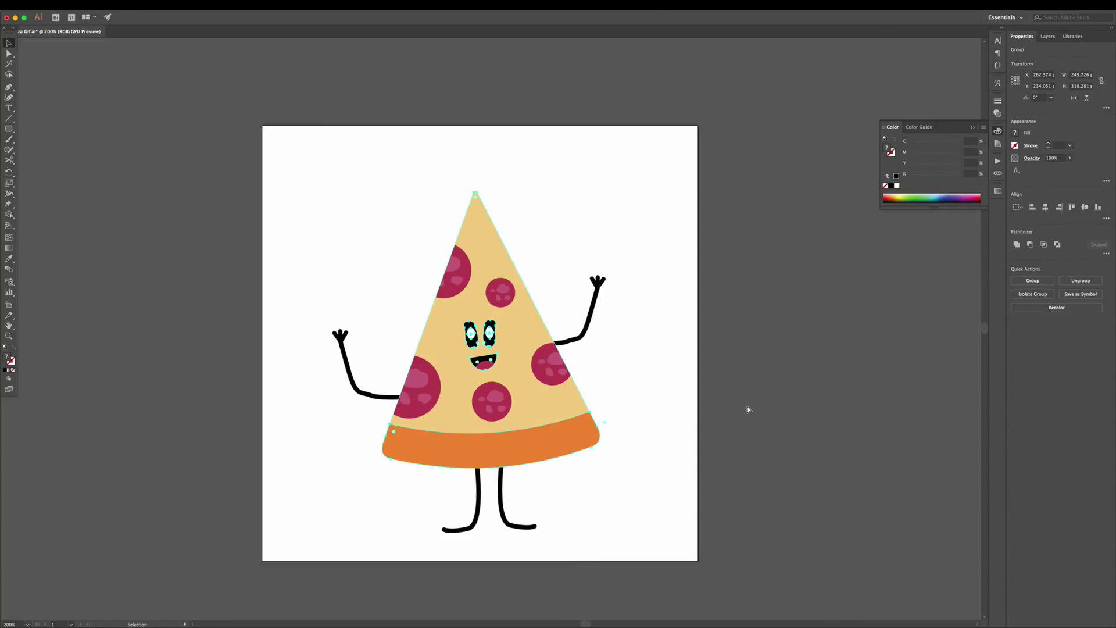
key(v)
key(ctrl+s)
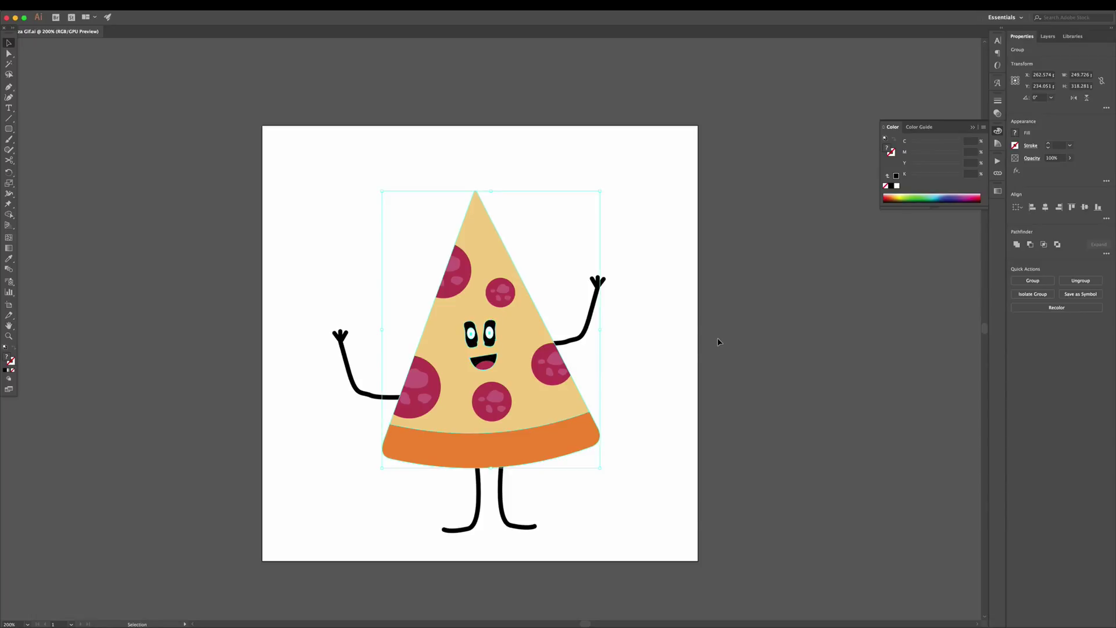
- Select the slice, arms and legs together and scale the whole character down slightly
drag(680, 207, 334, 541)
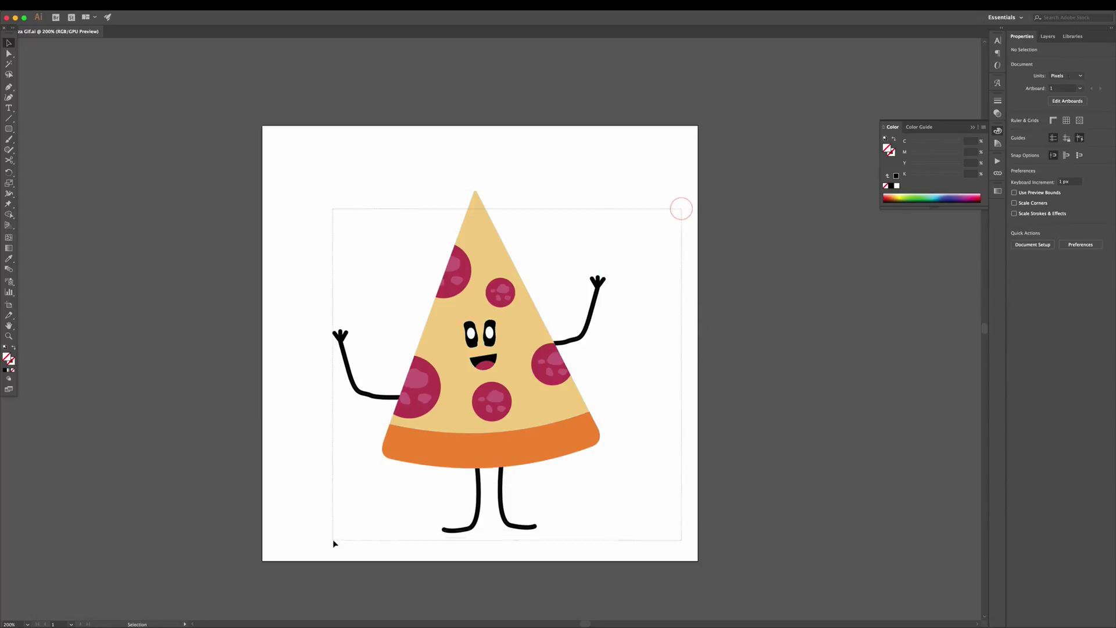
drag(470, 195, 507, 376)
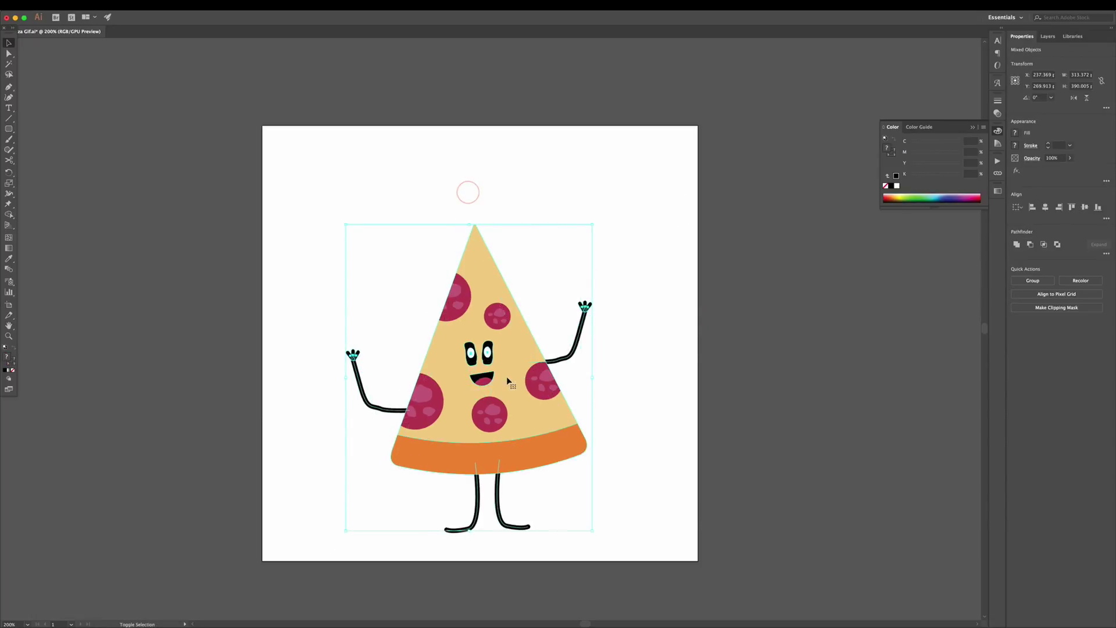
click(667, 314)
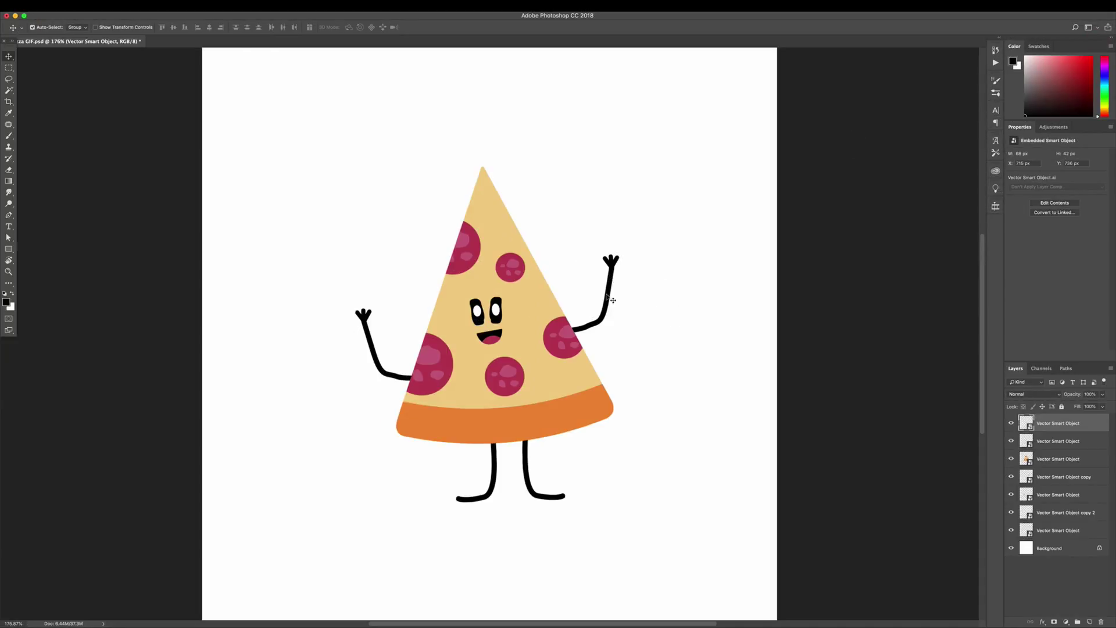
- Identify the slice body, mouth, right arm and left arm layers on the canvas, then deselect all
drag(507, 267, 506, 268)
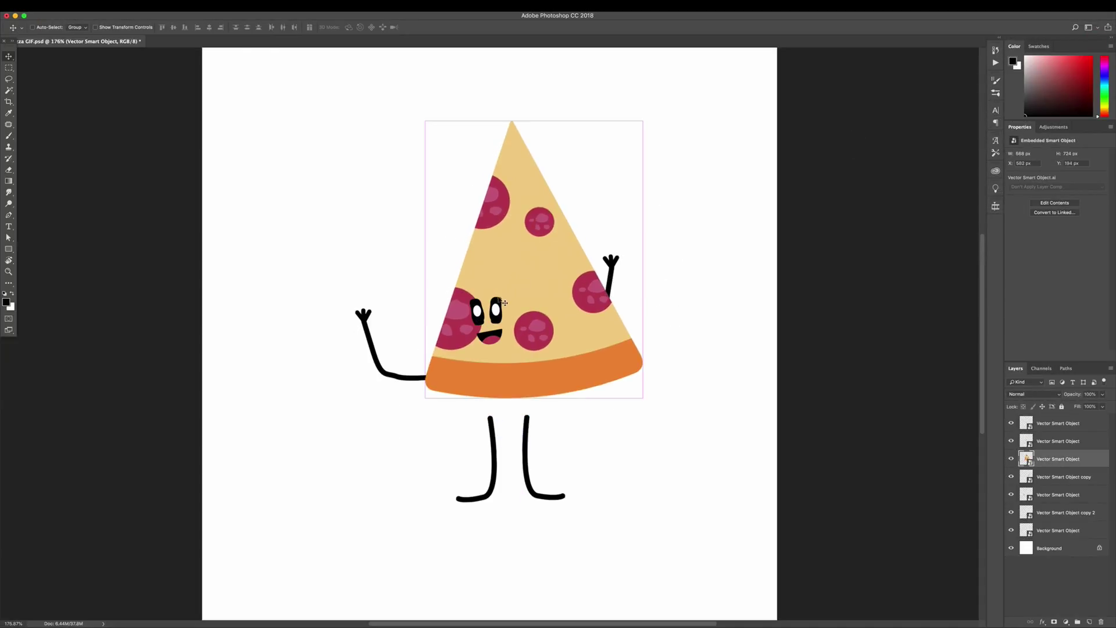
click(489, 336)
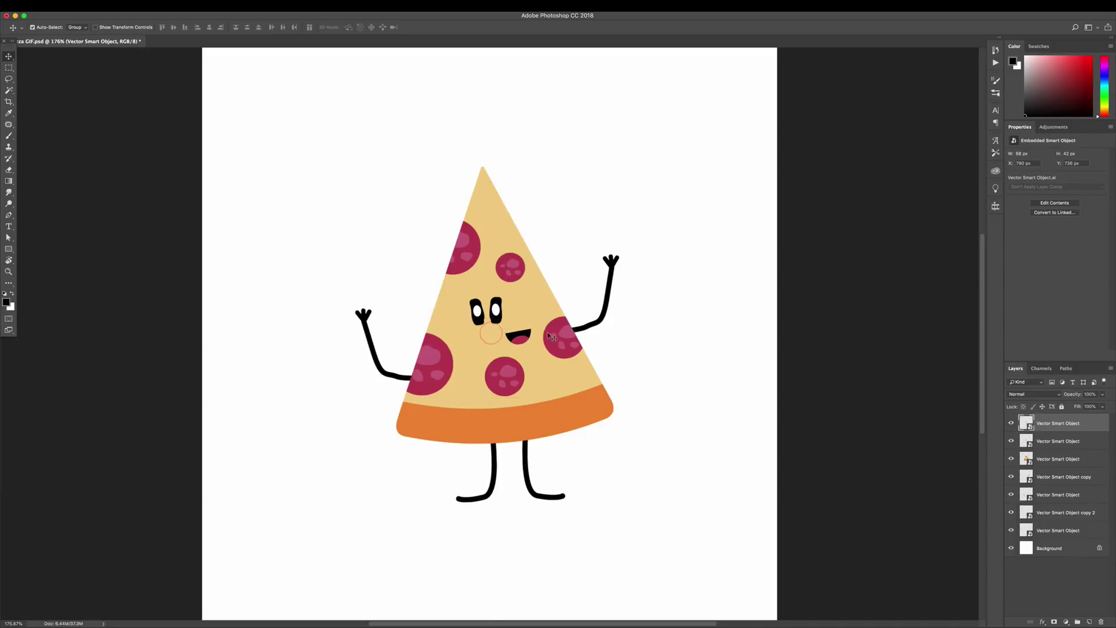
drag(585, 329, 586, 329)
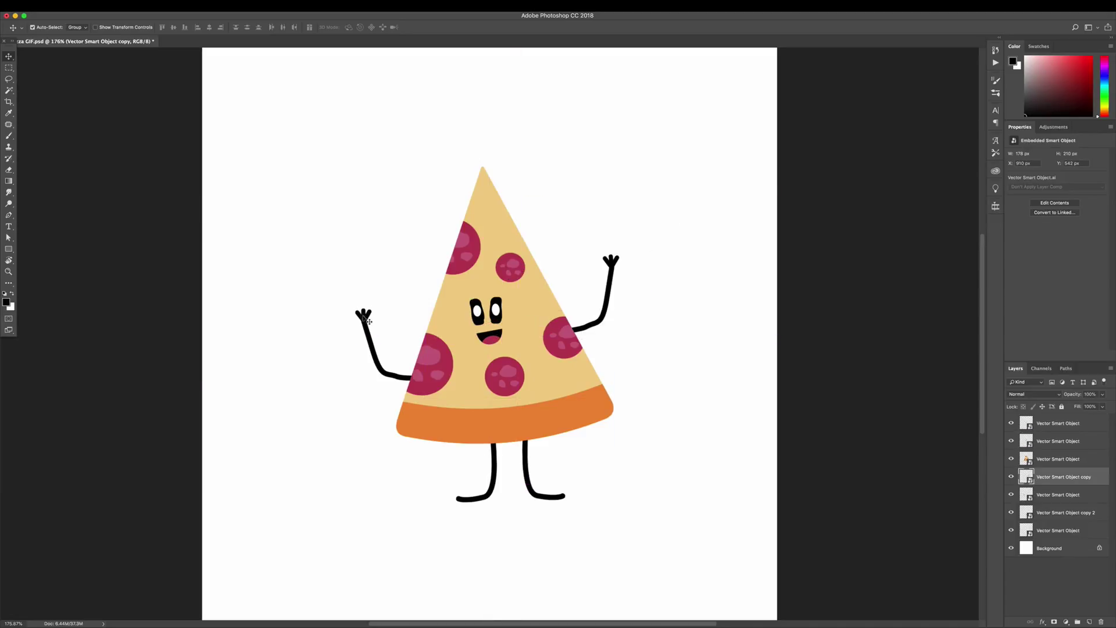
drag(367, 319, 367, 318)
click(700, 262)
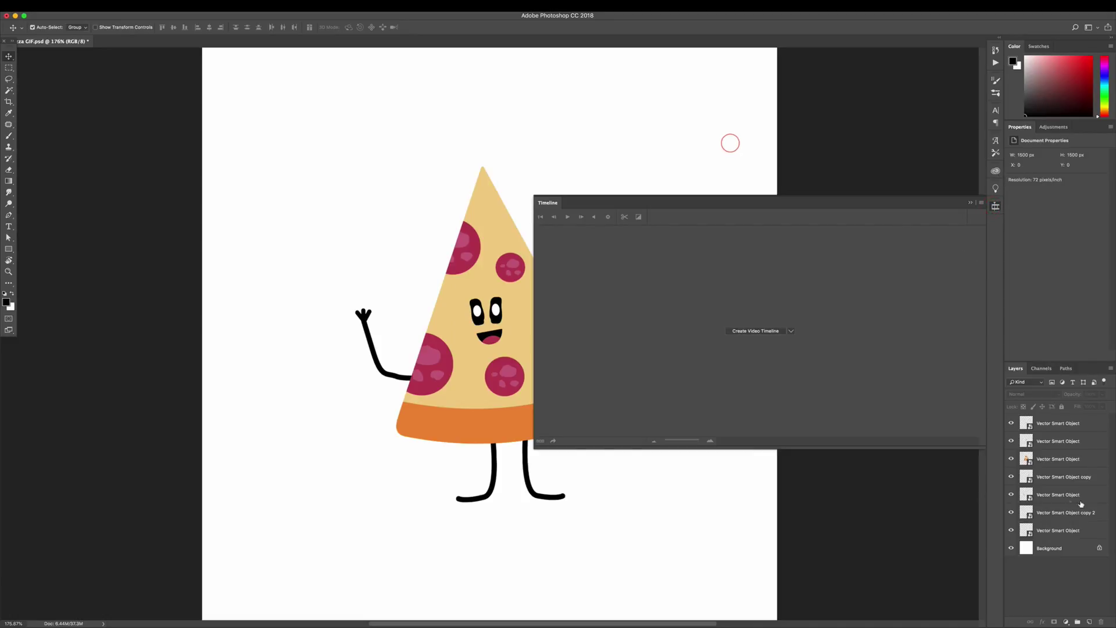
- Fill the Background layer with pale cream (f8edd7) and view at actual size
click(1047, 554)
click(7, 302)
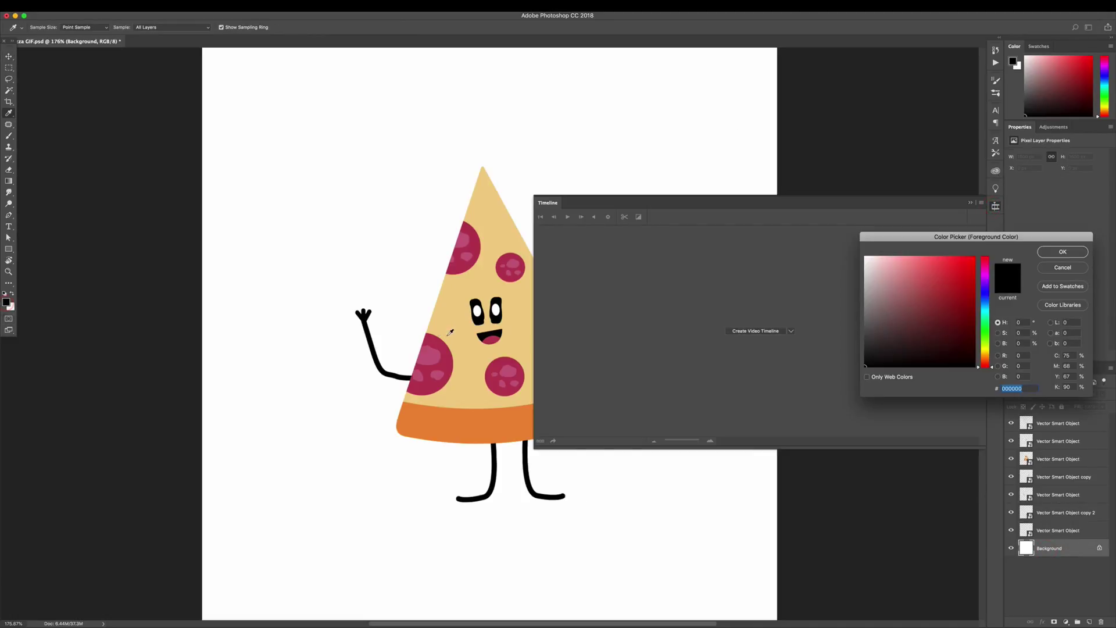
click(455, 323)
click(880, 259)
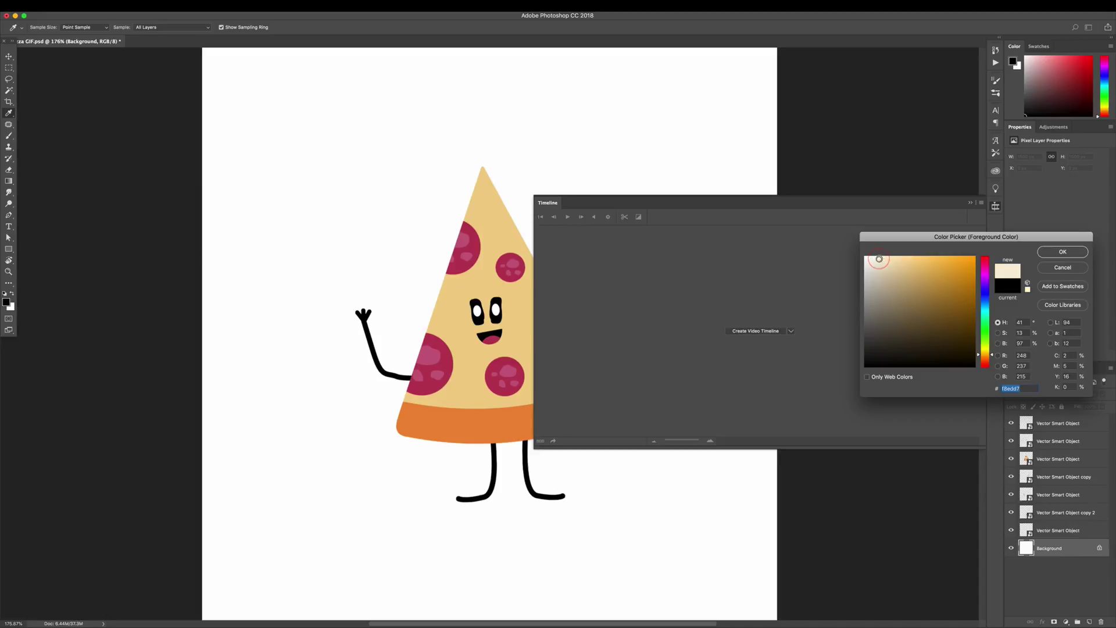
key(Return)
key(v)
key(alt+BackSpace)
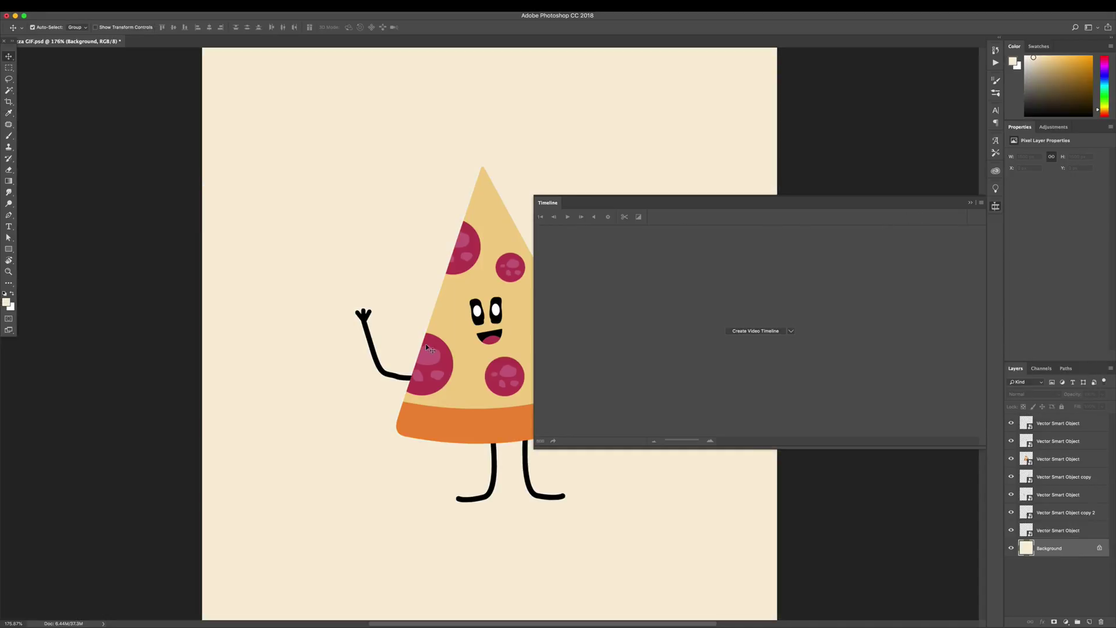
key(ctrl+1)
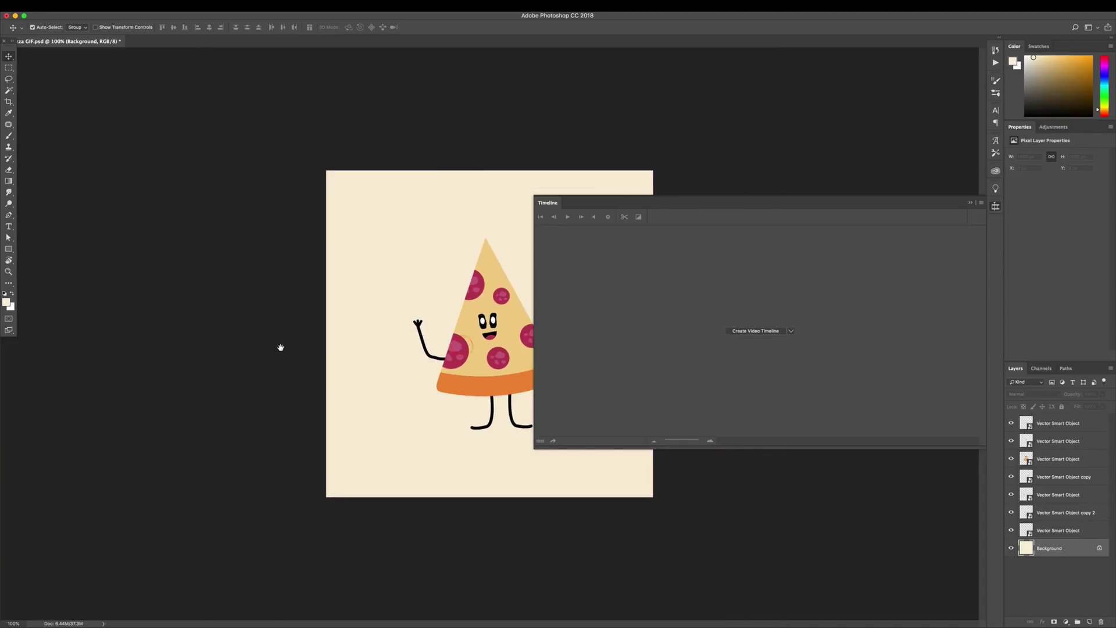
- Enlarge and reposition the pizza character, then create a video timeline converted to frame animation
key(f)
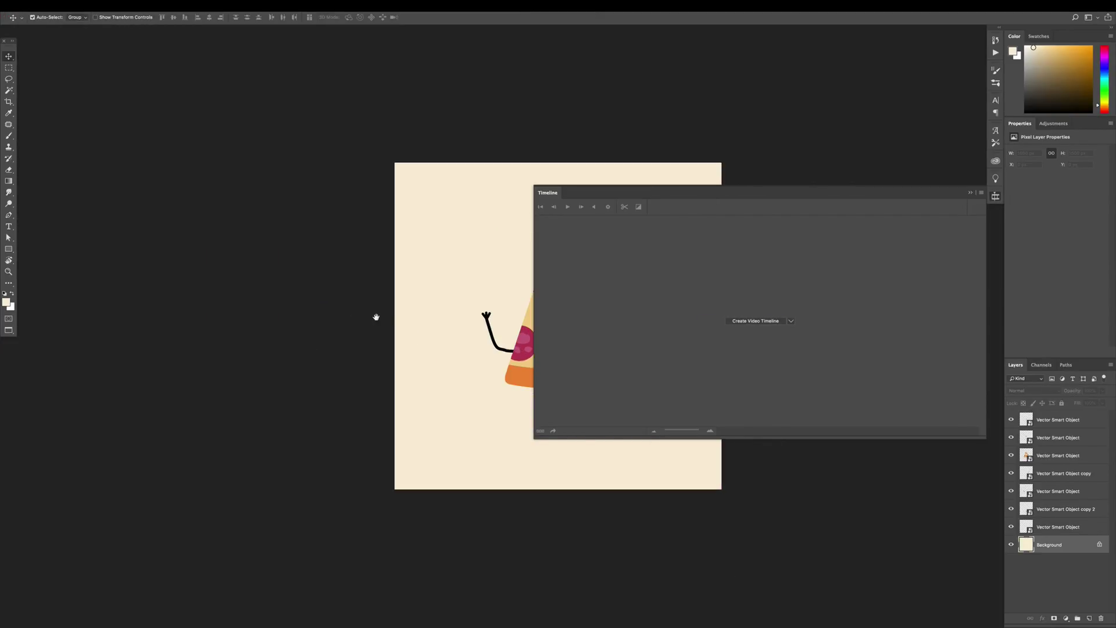
drag(376, 317, 171, 314)
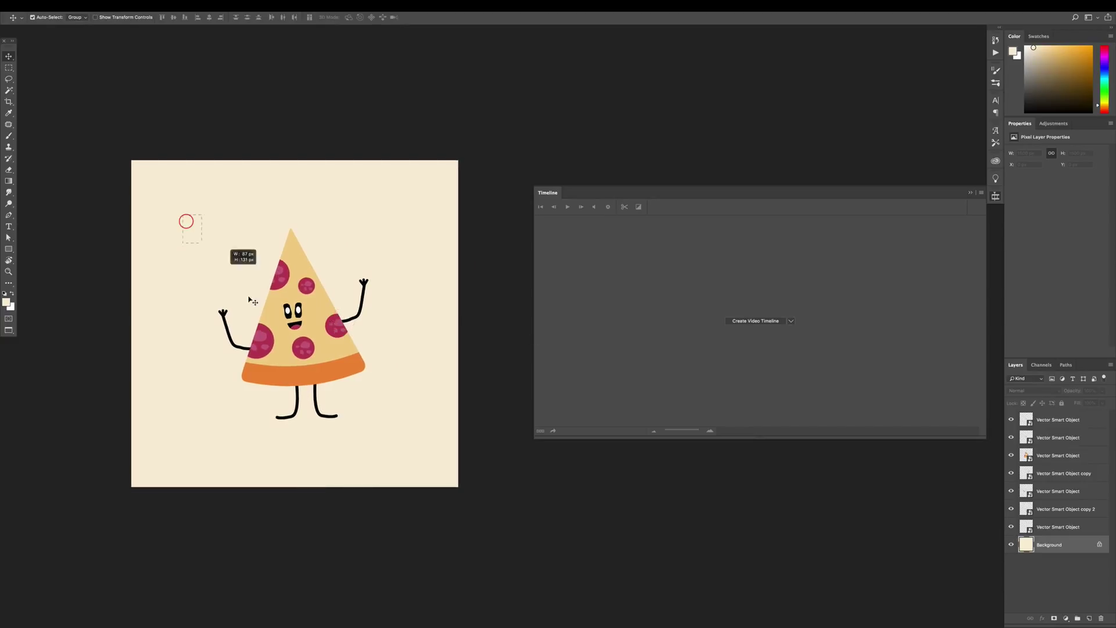
drag(182, 217, 411, 428)
drag(326, 356, 310, 365)
key(ctrl+t)
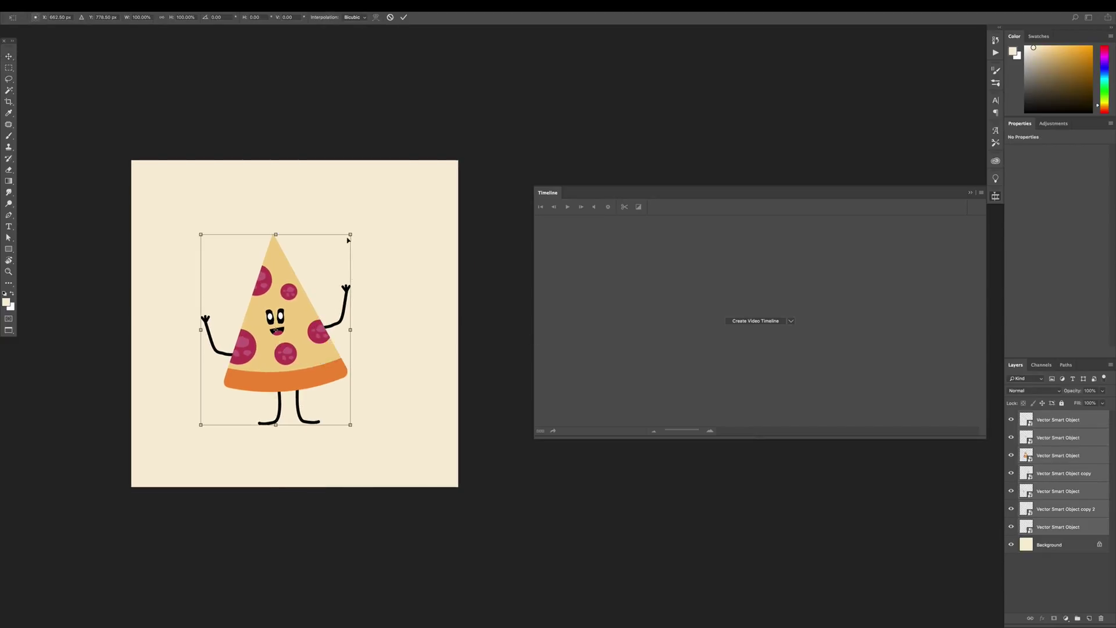
drag(356, 232, 363, 223)
double_click(286, 336)
drag(302, 359, 302, 366)
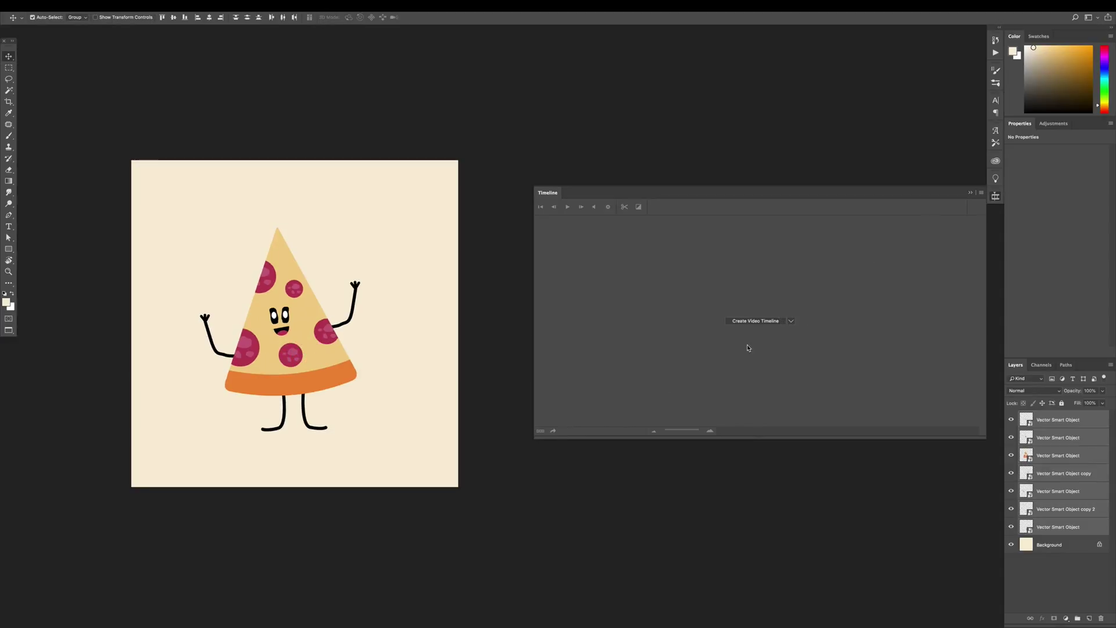
click(750, 321)
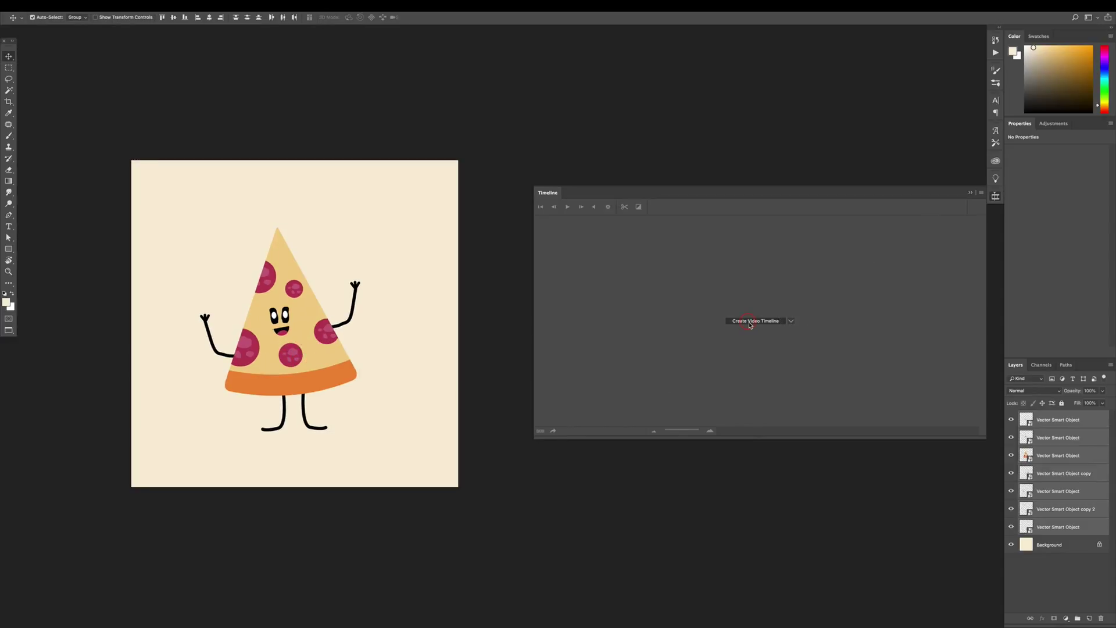
click(542, 431)
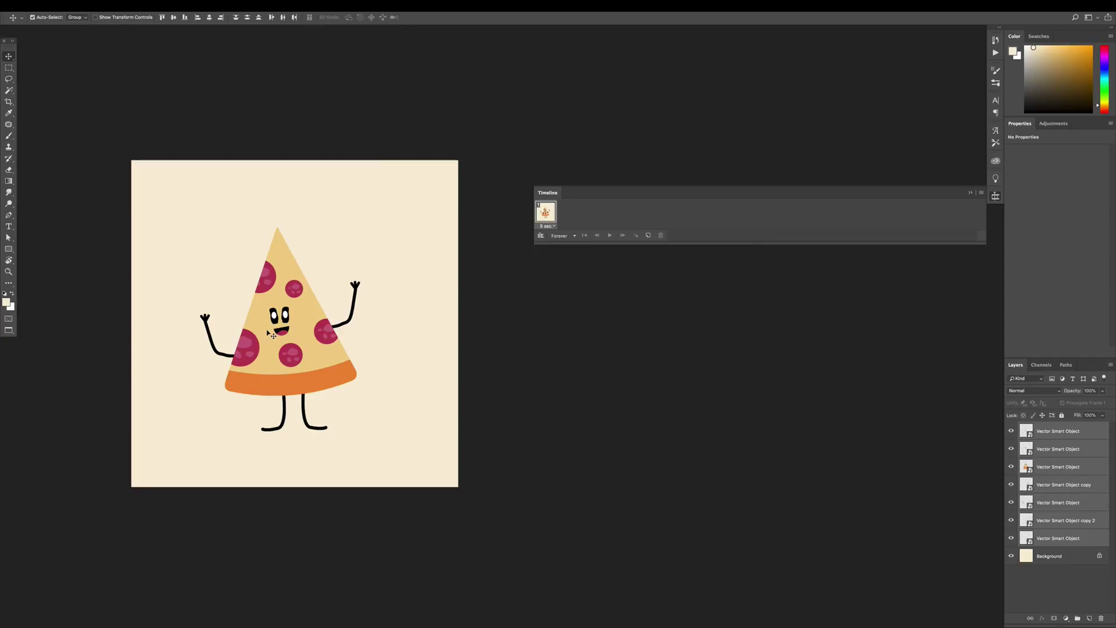
- Nudge the pizza character slightly left and group its pieces into Group 1
drag(267, 332, 264, 330)
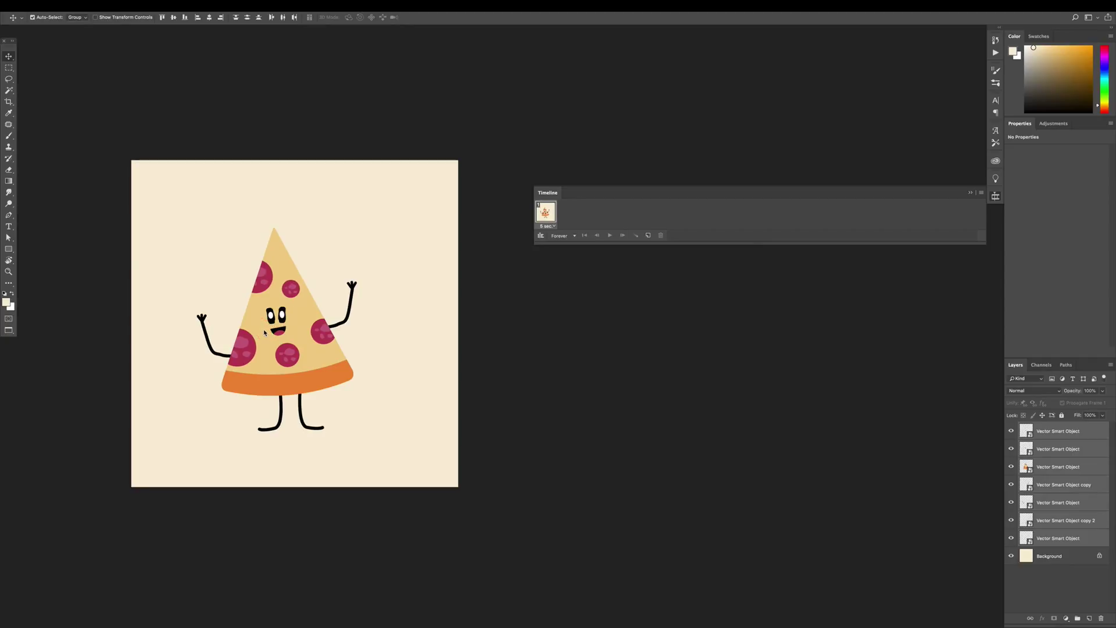
key(ctrl+g)
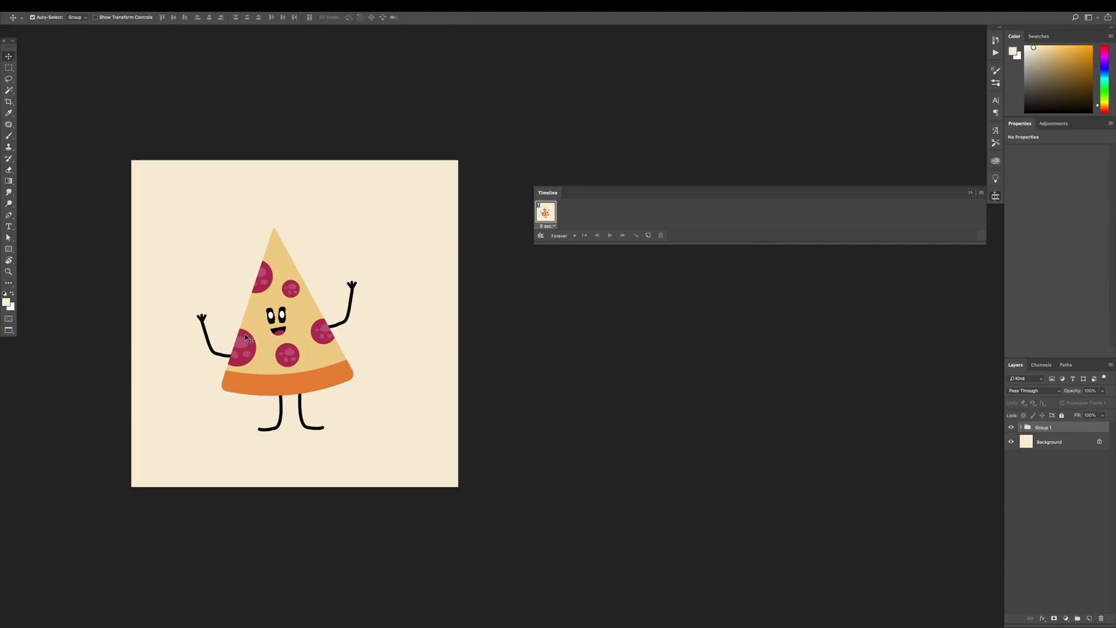
drag(254, 342, 299, 295)
key(ctrl+z)
- Duplicate Timeline frames up to seven and make copies of Group 1 with Ctrl+J
click(648, 236)
click(649, 236)
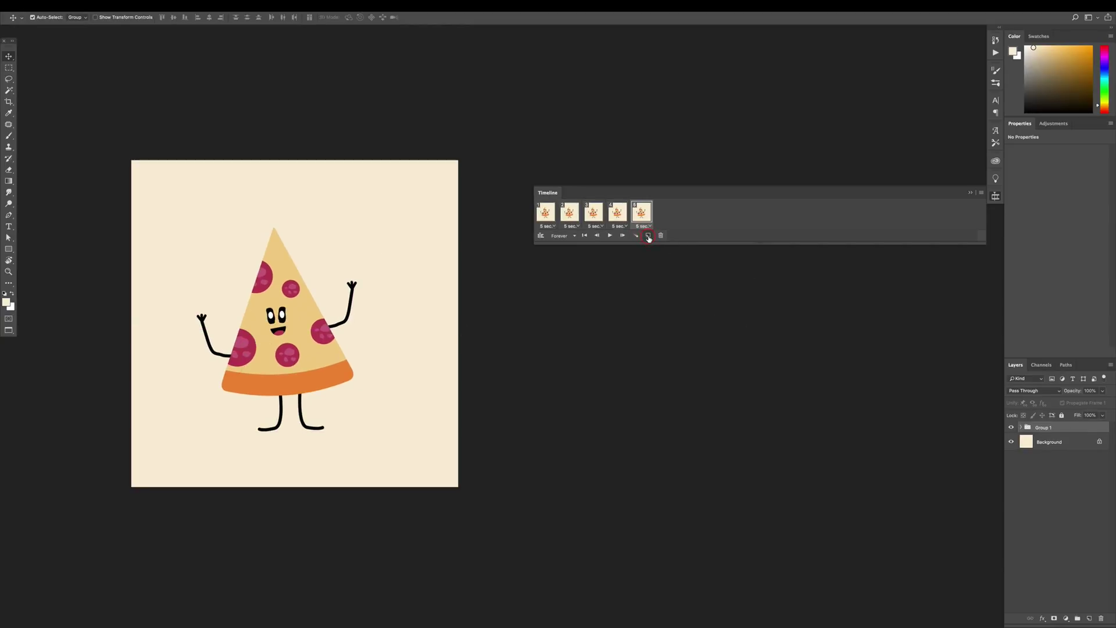
click(648, 236)
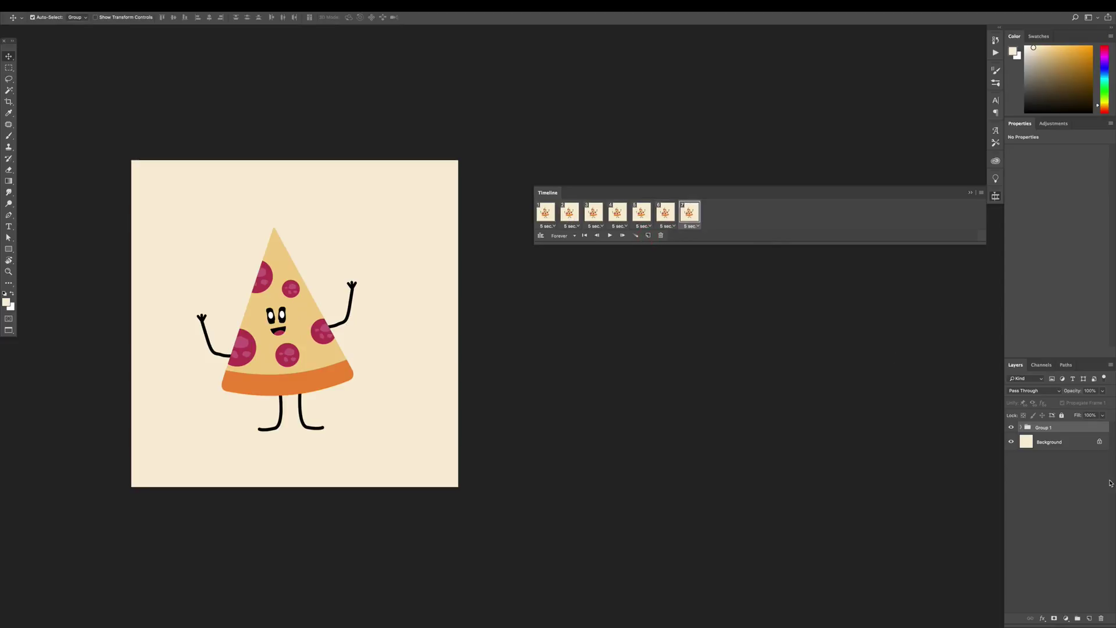
key(ctrl+j)
key(ctrl+j)
key(ctrl+j)
key(ctrl+j)
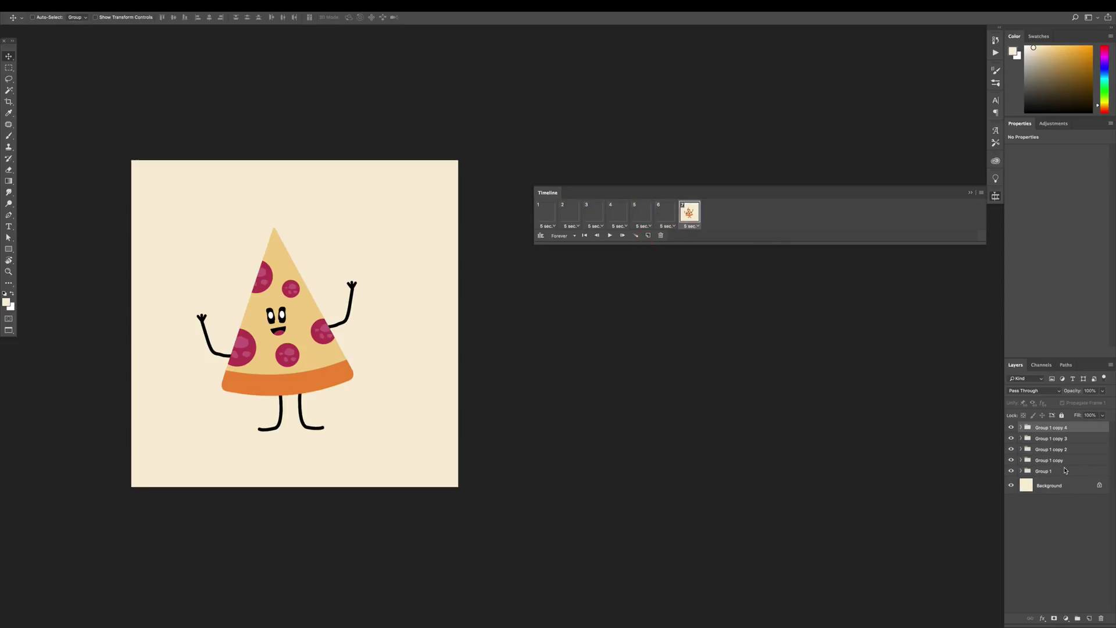
key(ctrl+j)
- Hide the Group 1 copy in frame 1, then step through frames two to seven
click(542, 213)
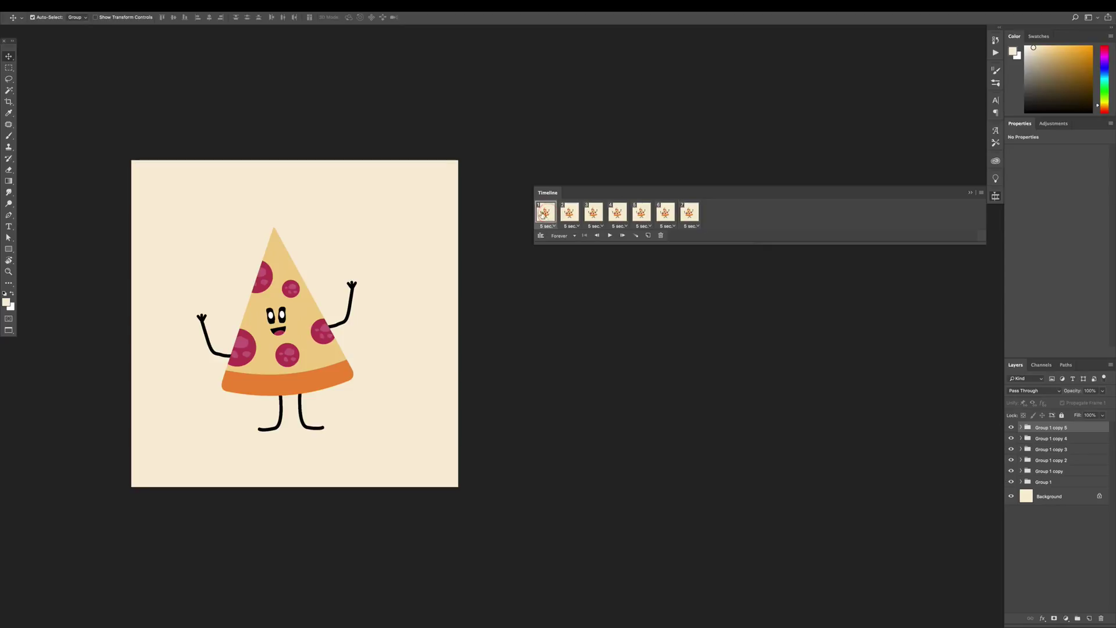
click(1011, 471)
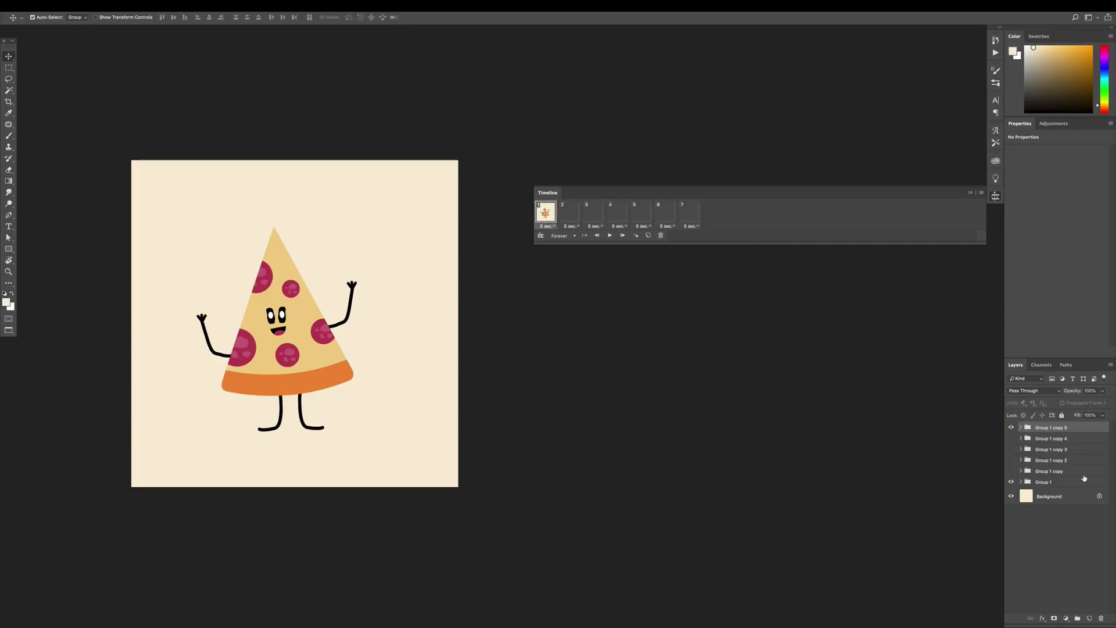
click(569, 214)
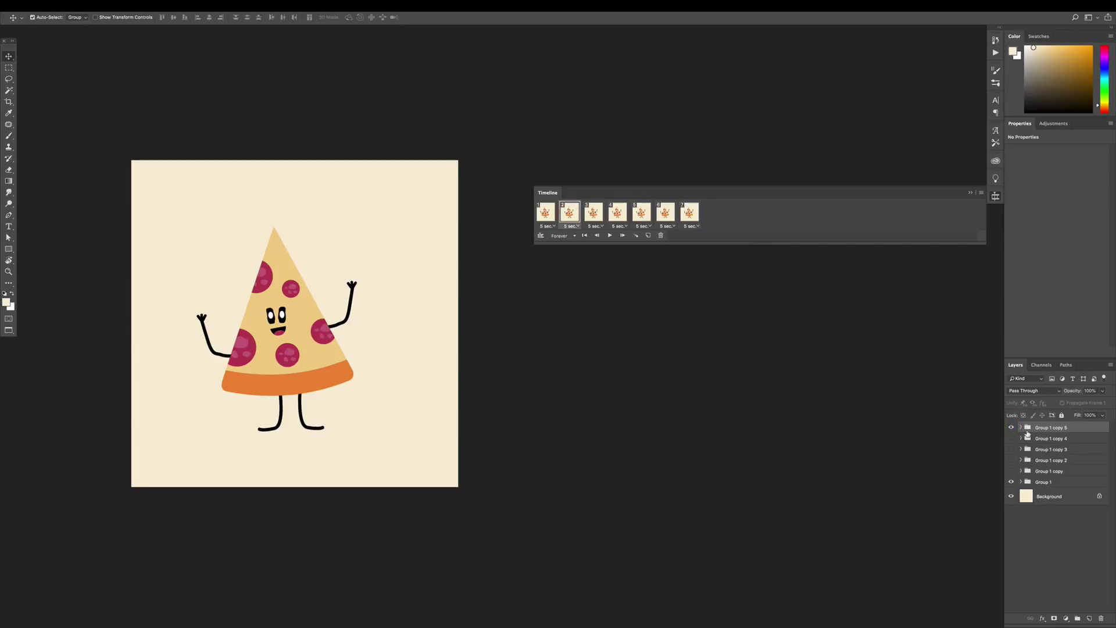
click(593, 213)
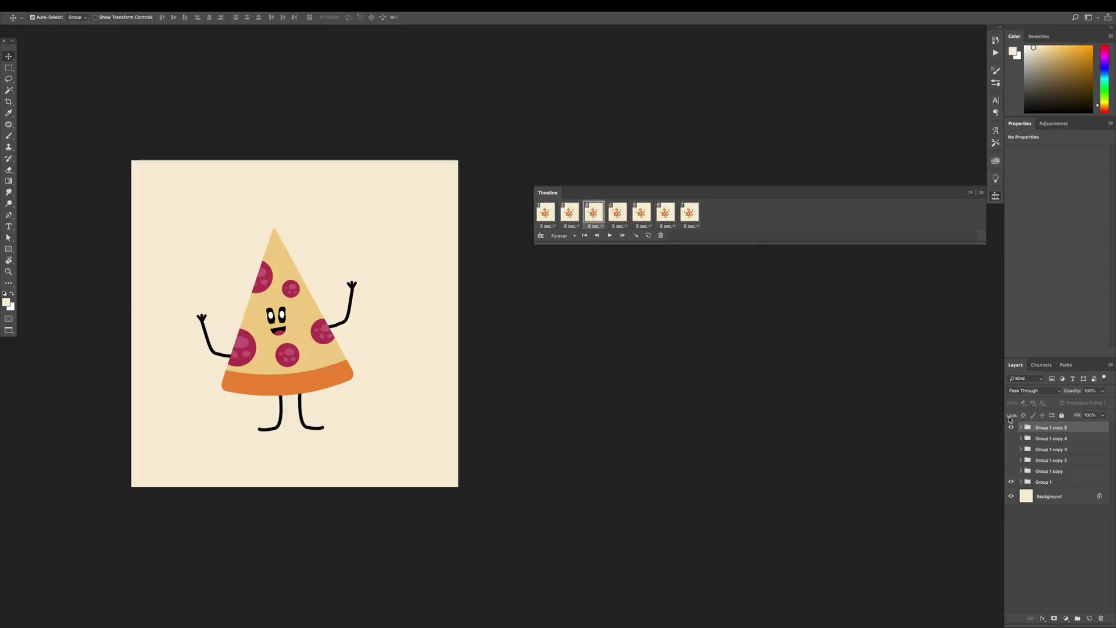
click(617, 213)
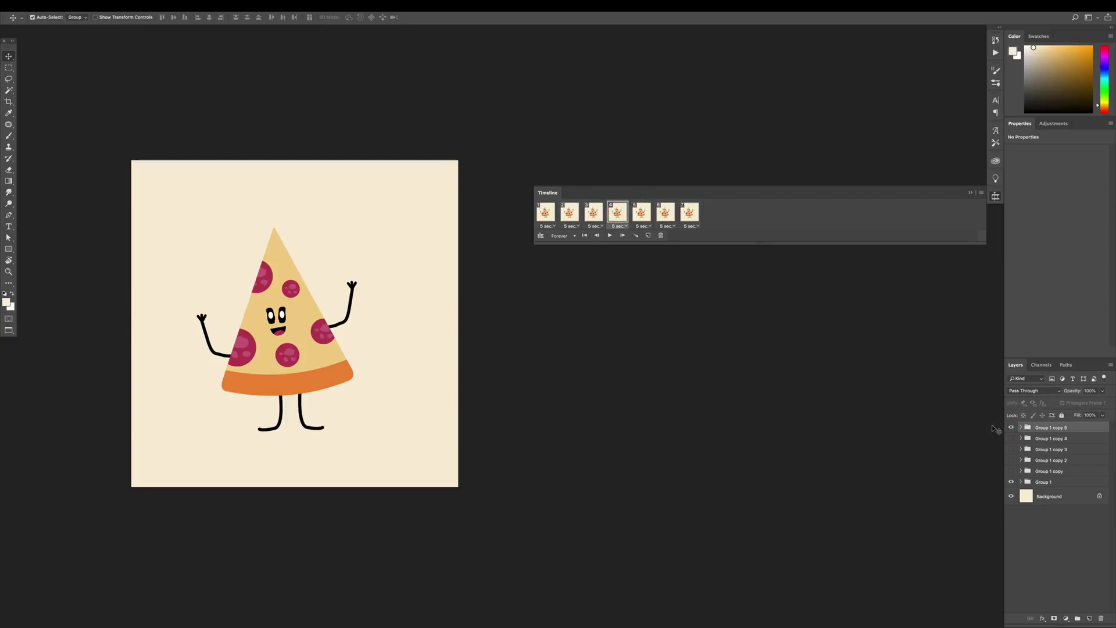
click(641, 213)
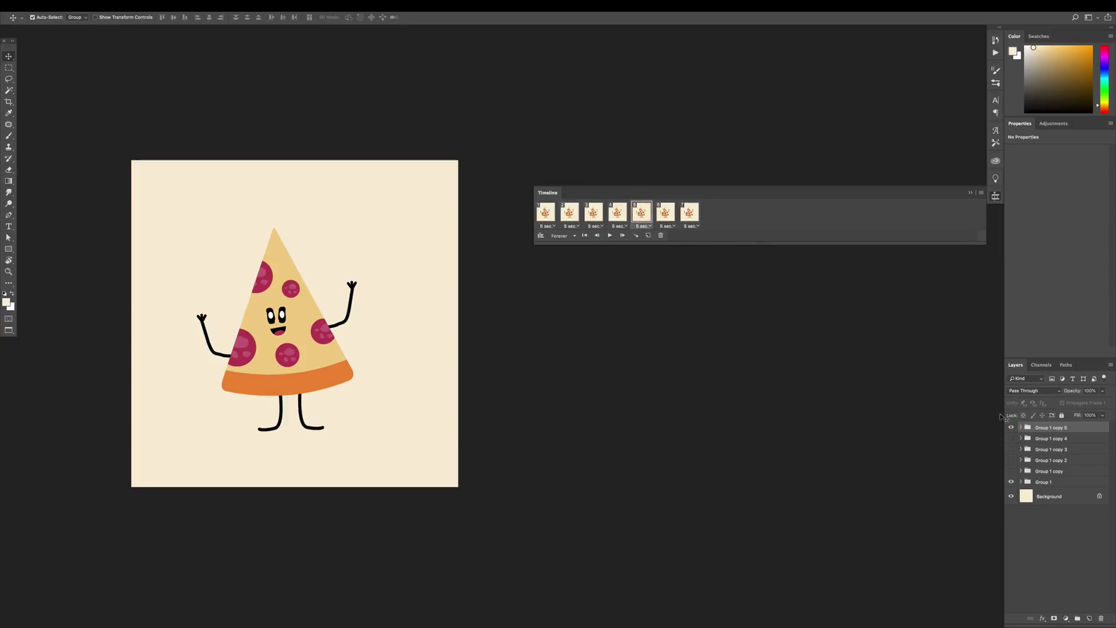
click(666, 213)
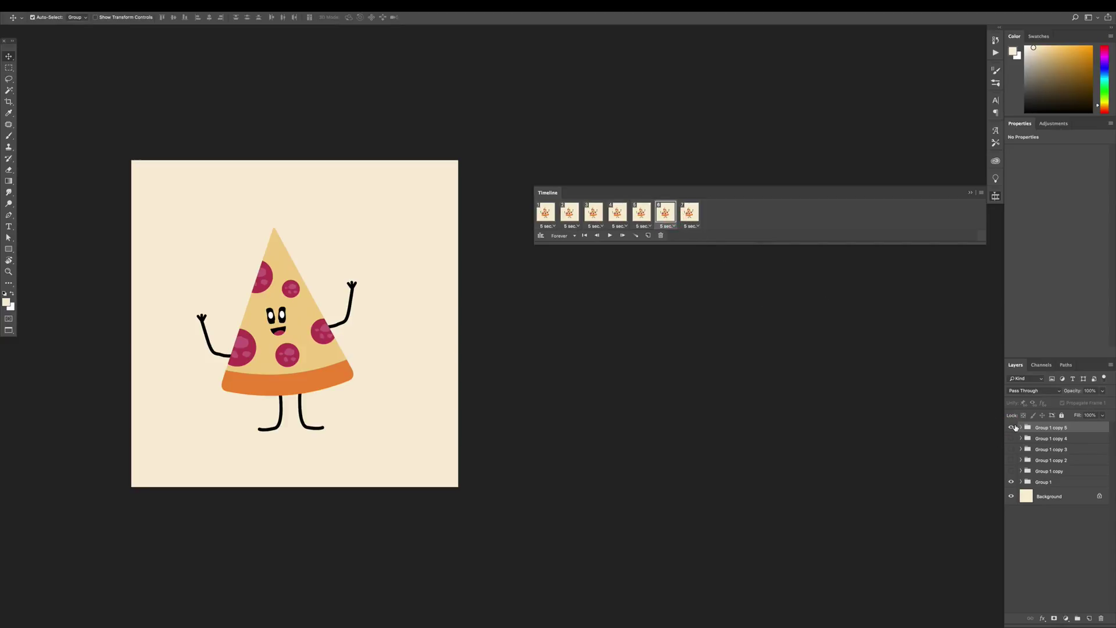
click(689, 212)
- Hide Group 1 copy 5 in frames 7 and 1, then select the original Group 1
click(1012, 427)
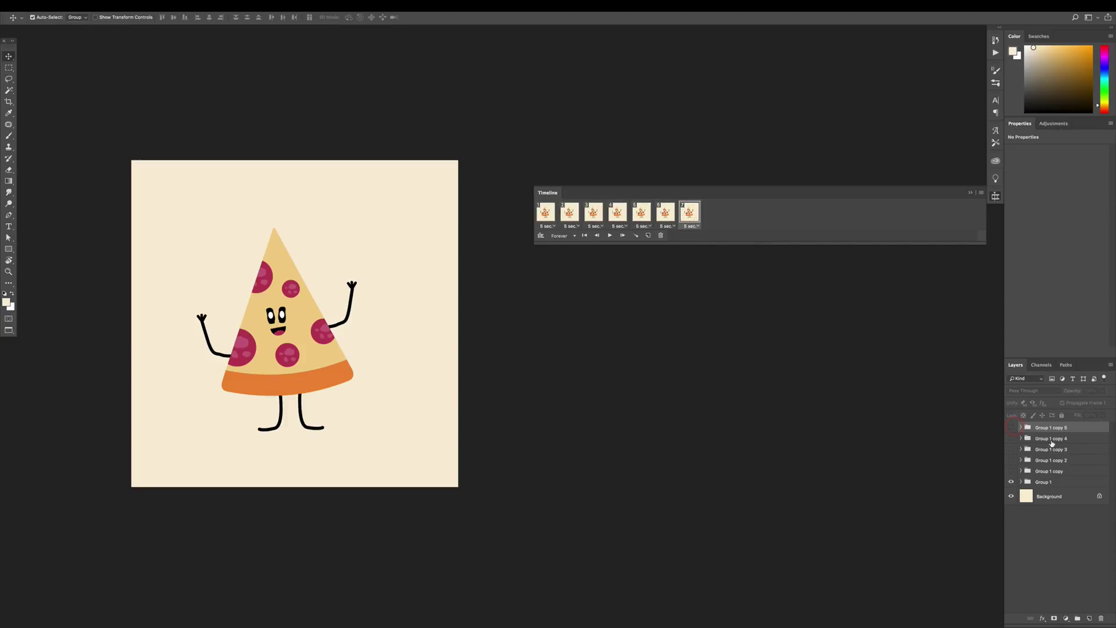
click(545, 213)
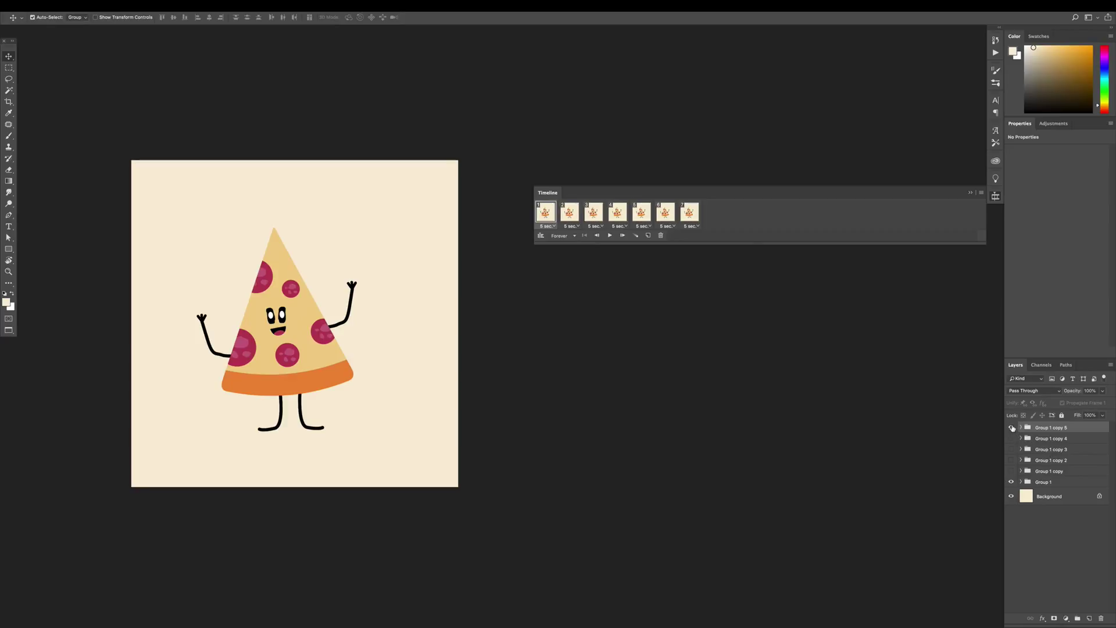
click(1012, 428)
click(567, 212)
click(351, 357)
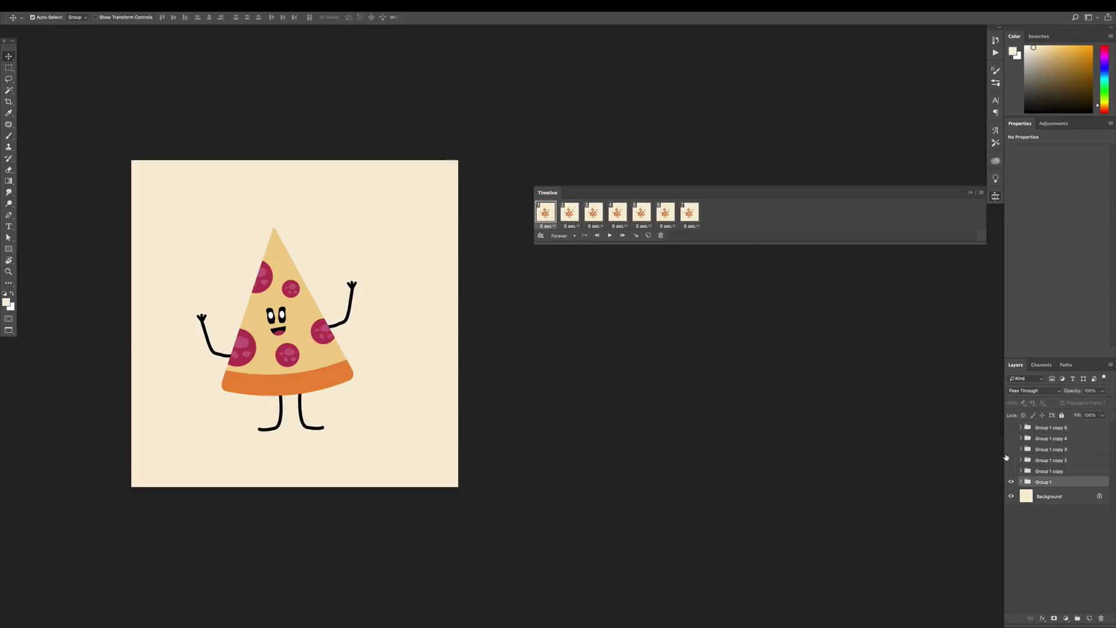
- Set auto-select to individual layers and rotate both of the pizza's arms into a new pose
click(76, 17)
click(75, 26)
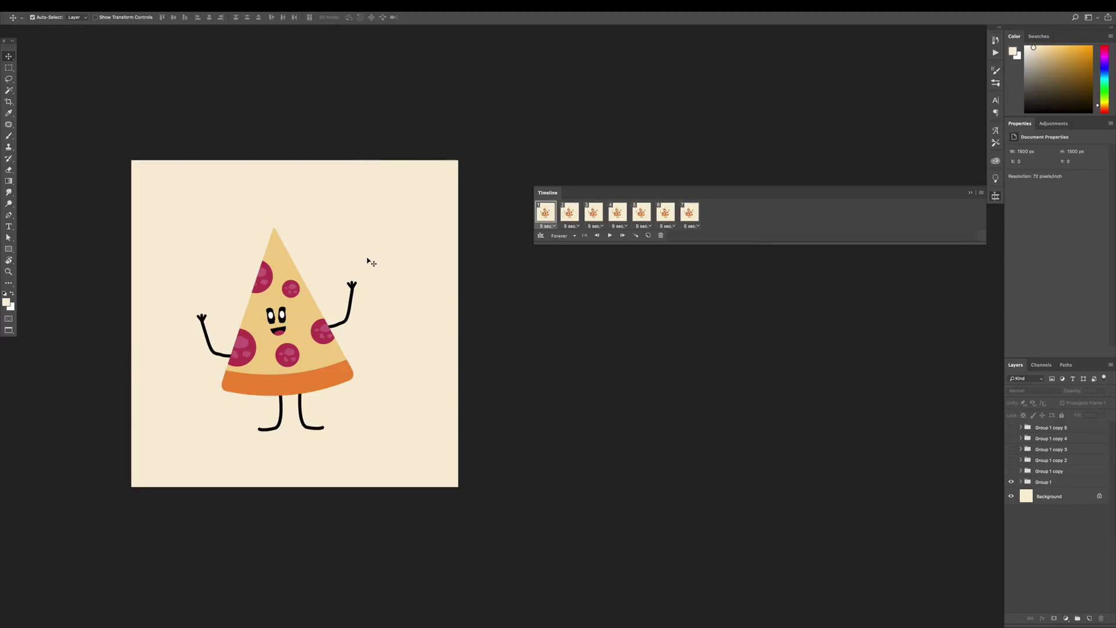
click(352, 297)
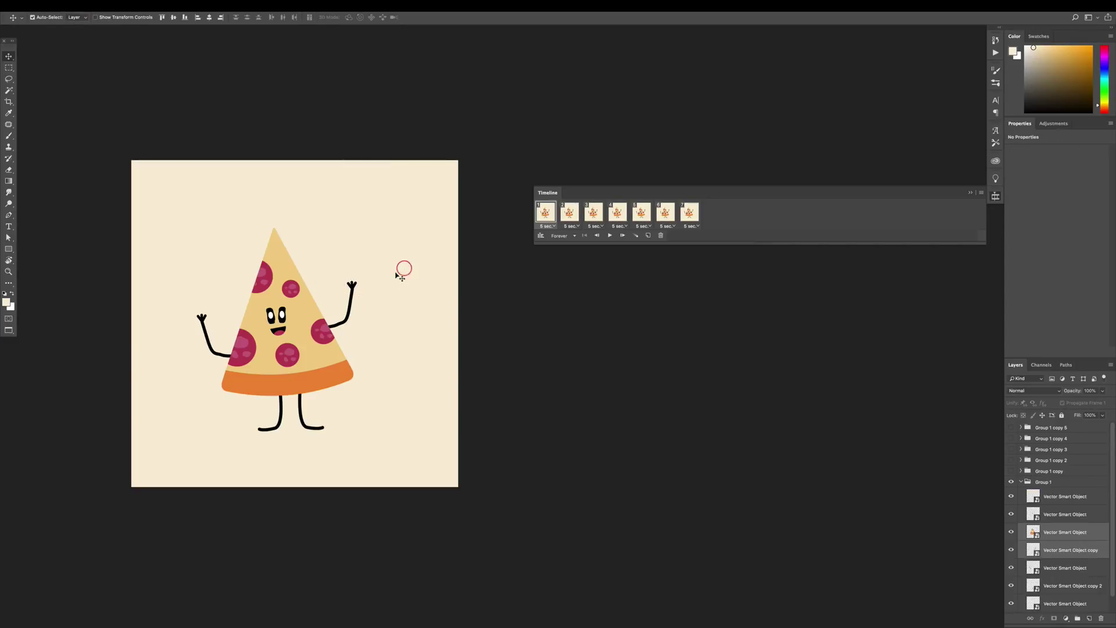
click(352, 288)
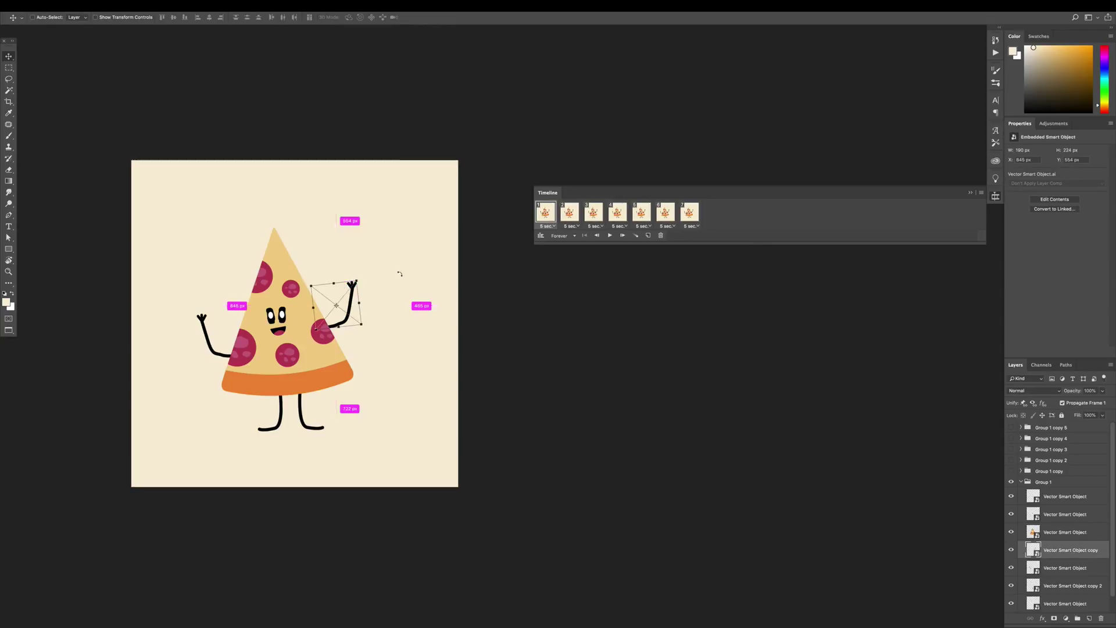
key(ctrl+t)
drag(401, 269, 404, 282)
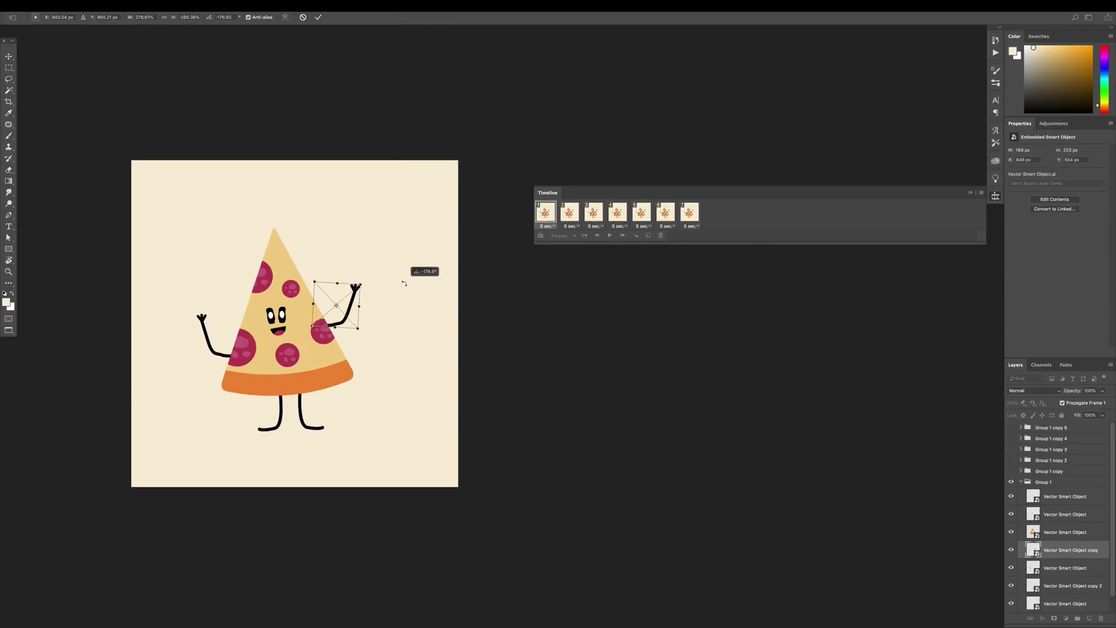
key(Return)
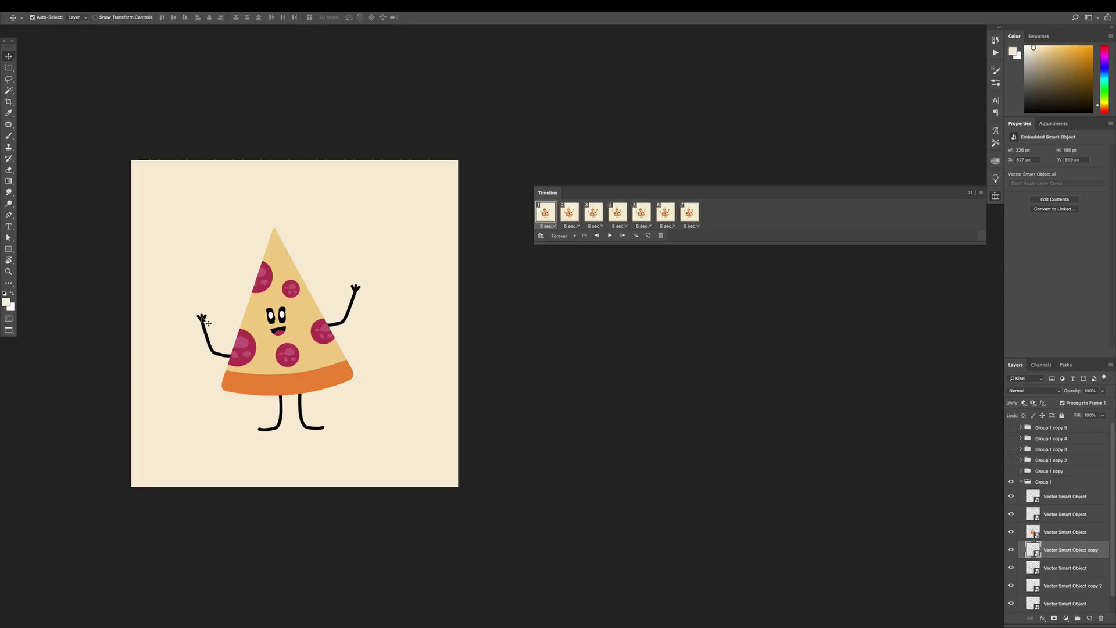
click(208, 323)
key(ctrl+t)
drag(248, 259, 232, 278)
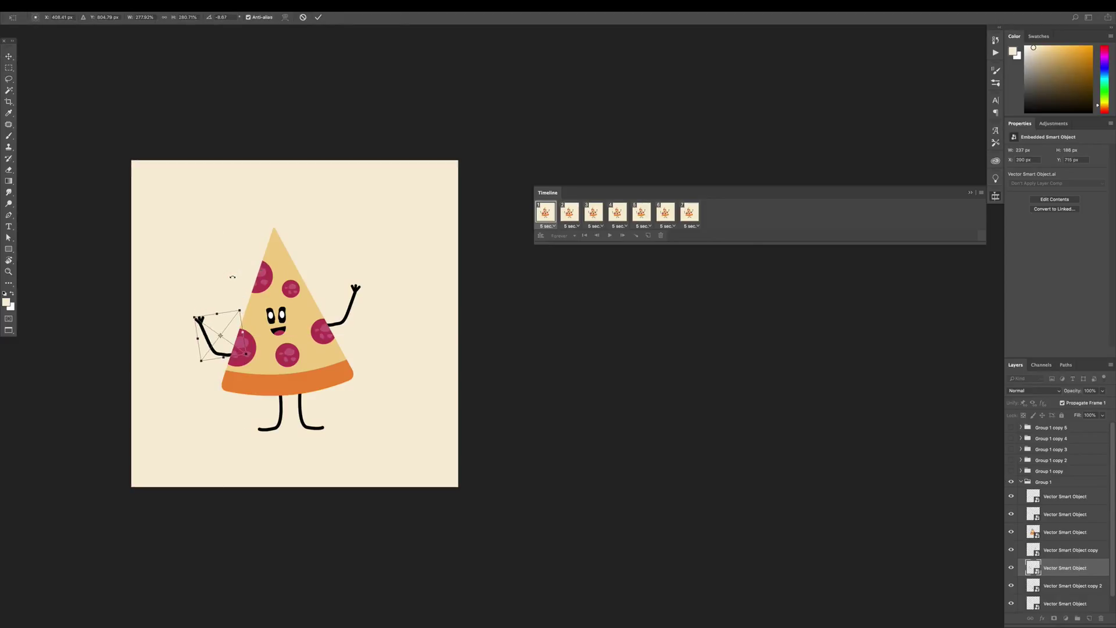
key(Return)
- Tilt the right and left legs, then preview frame 2 and return to frame 1
click(314, 433)
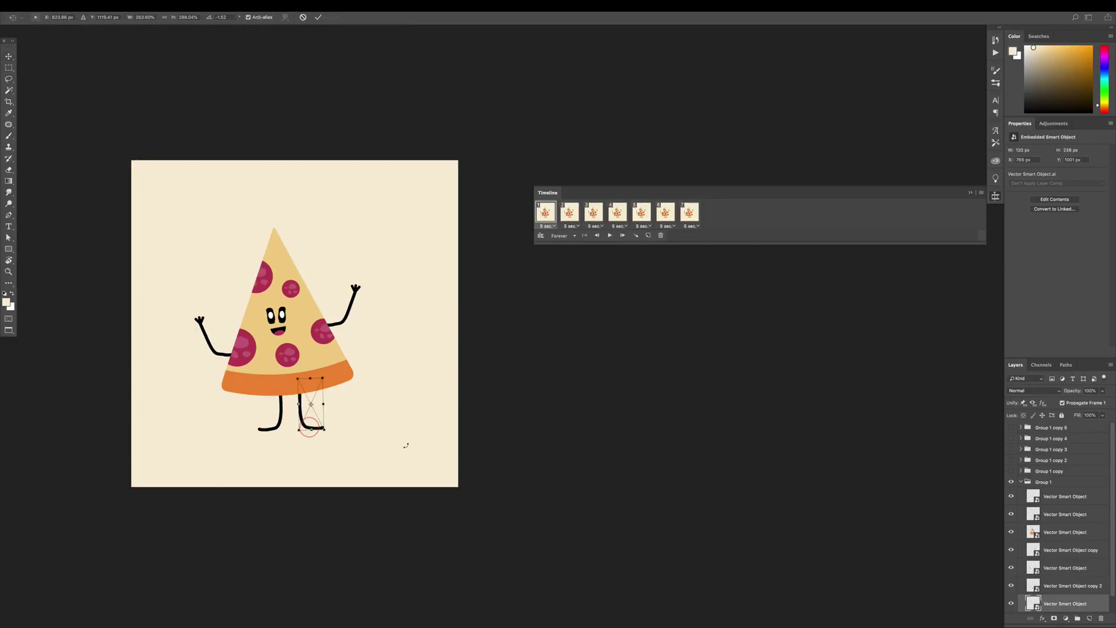
key(ctrl+t)
drag(407, 445, 409, 431)
key(Return)
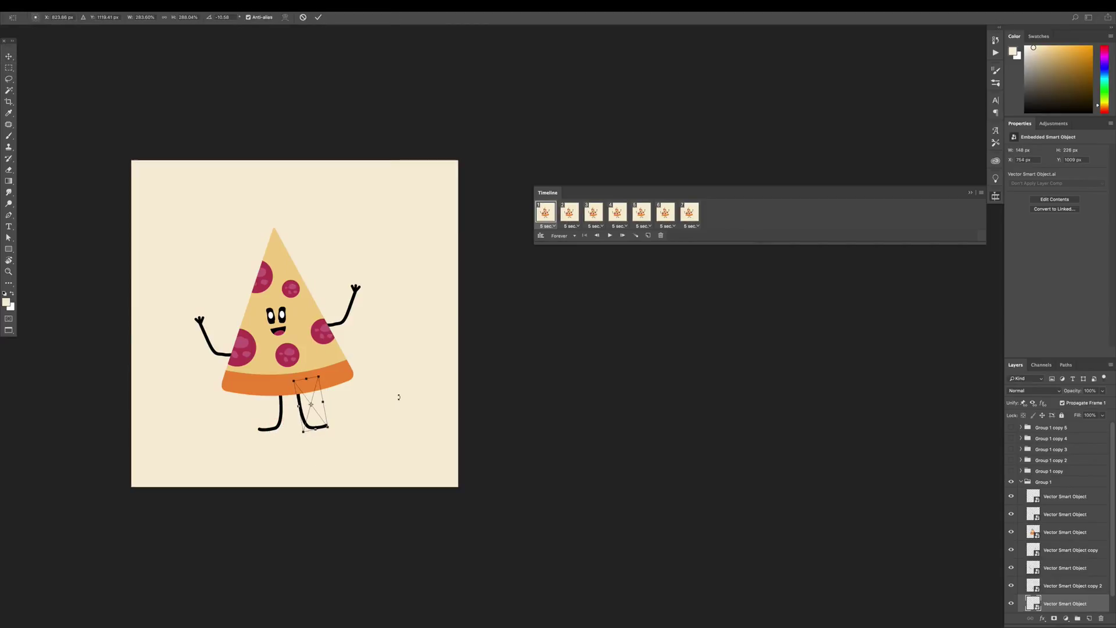
ctrl+click(272, 431)
key(ctrl+t)
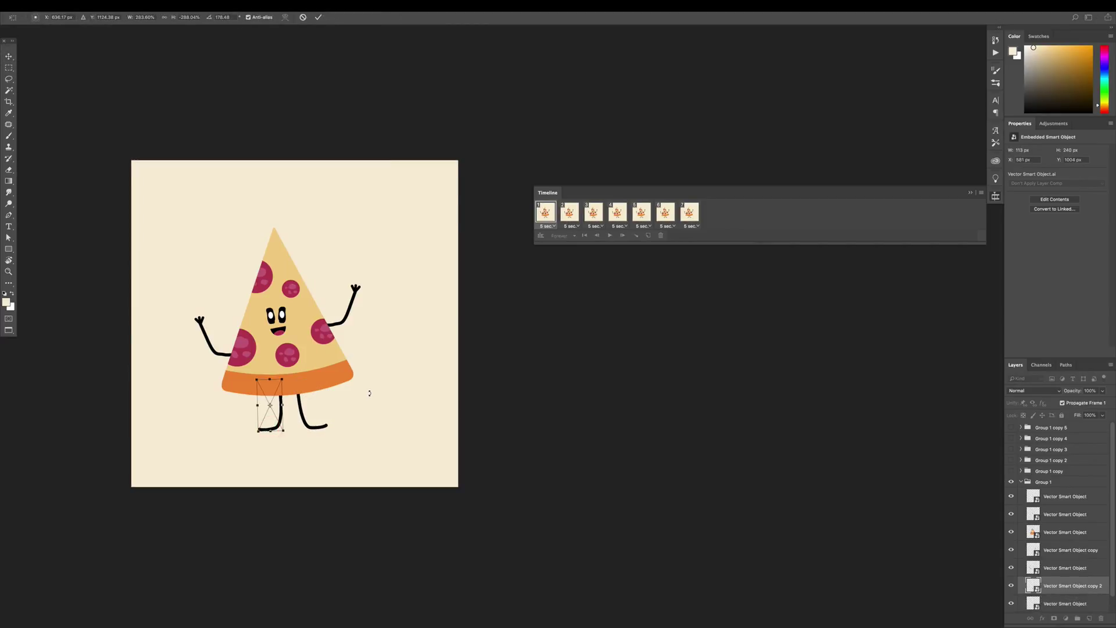
drag(369, 391, 367, 400)
key(Return)
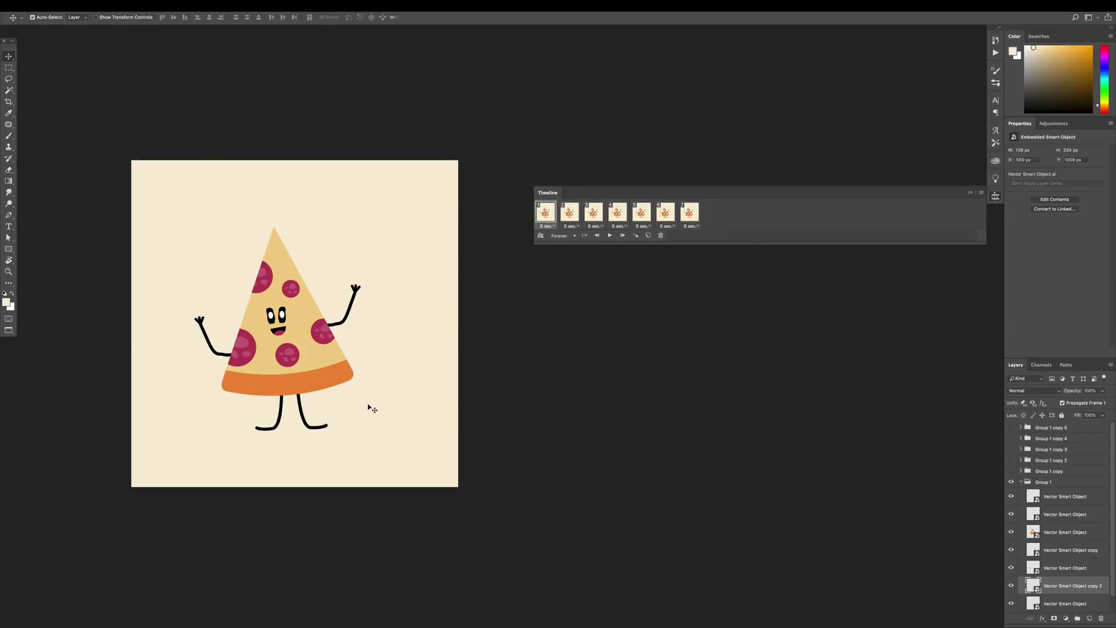
click(568, 212)
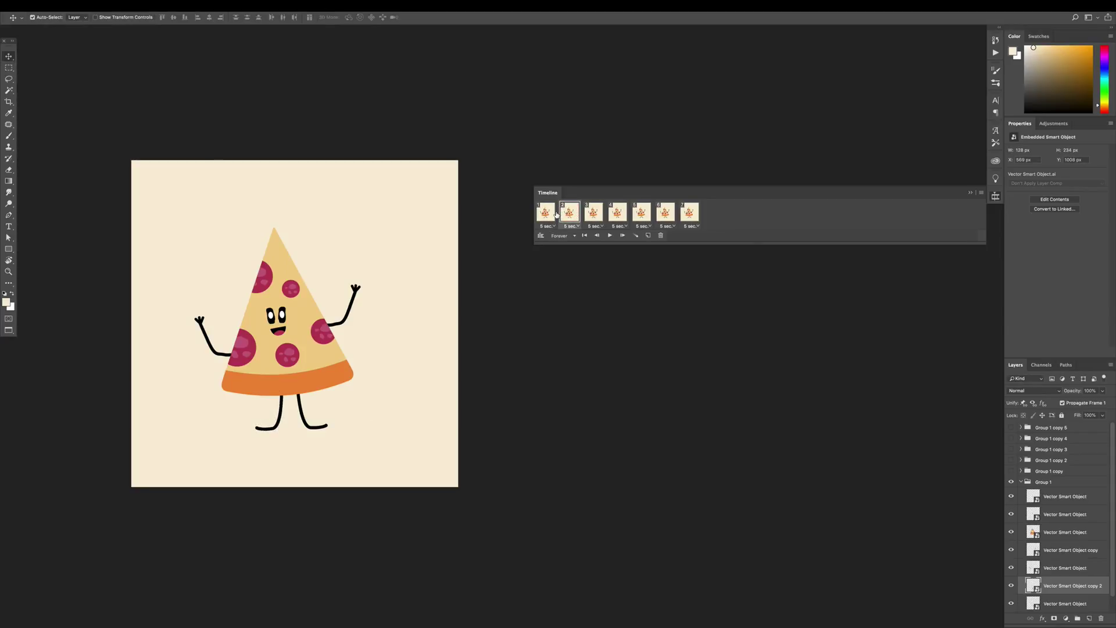
click(550, 212)
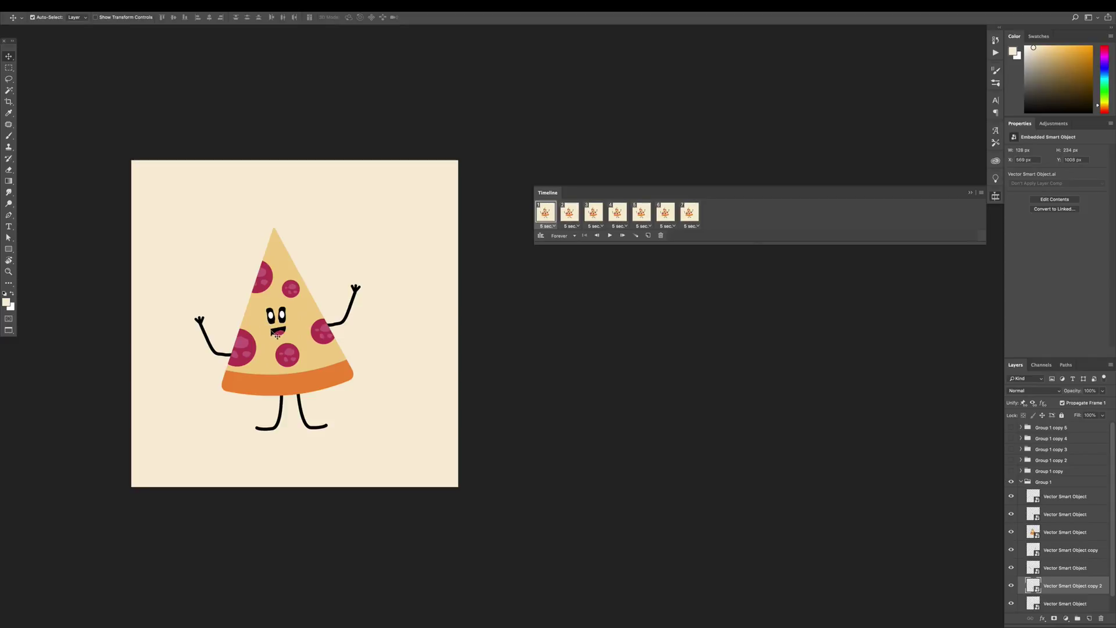
- Tilt the mouth slightly and rotate the eyes about 4°, then collapse Group 1
click(282, 336)
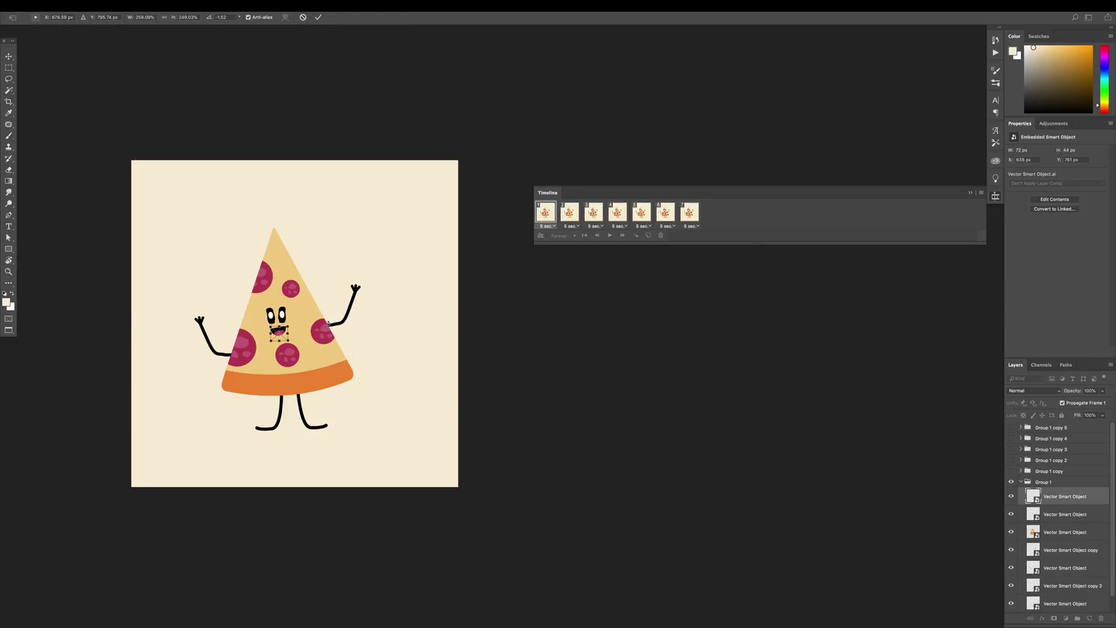
key(ctrl+t)
drag(331, 320, 329, 318)
key(Return)
click(290, 322)
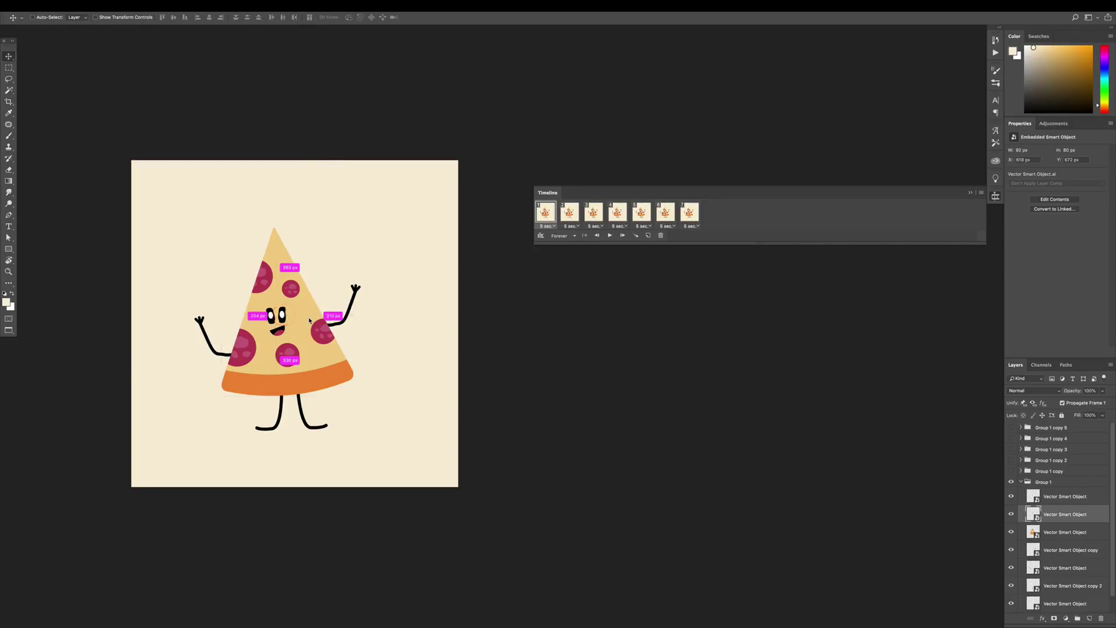
key(ctrl+t)
drag(314, 318, 308, 320)
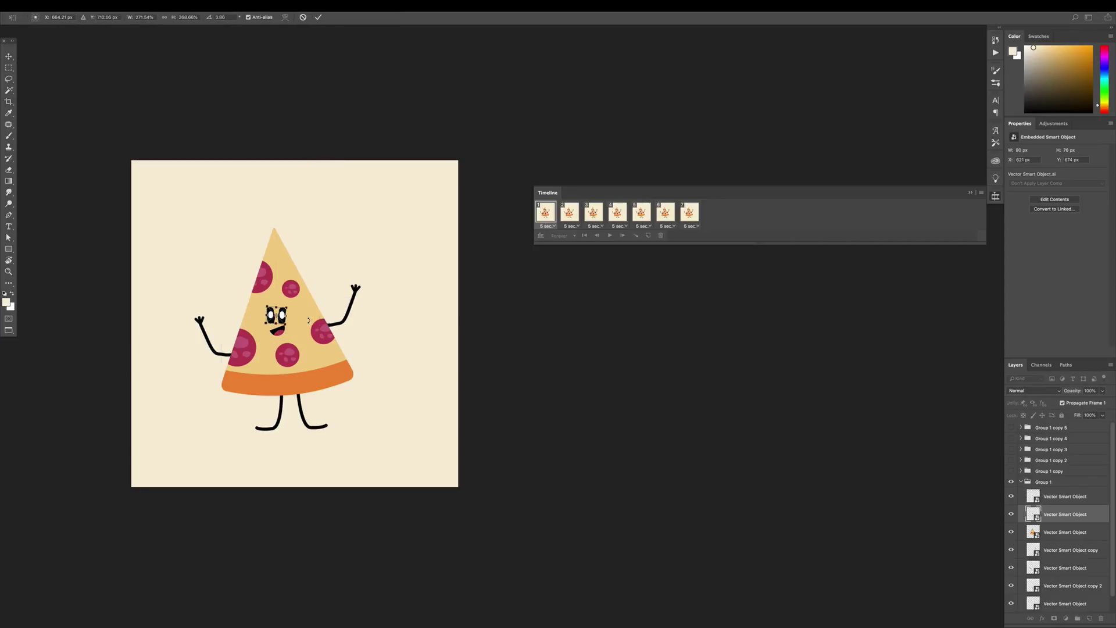
key(Return)
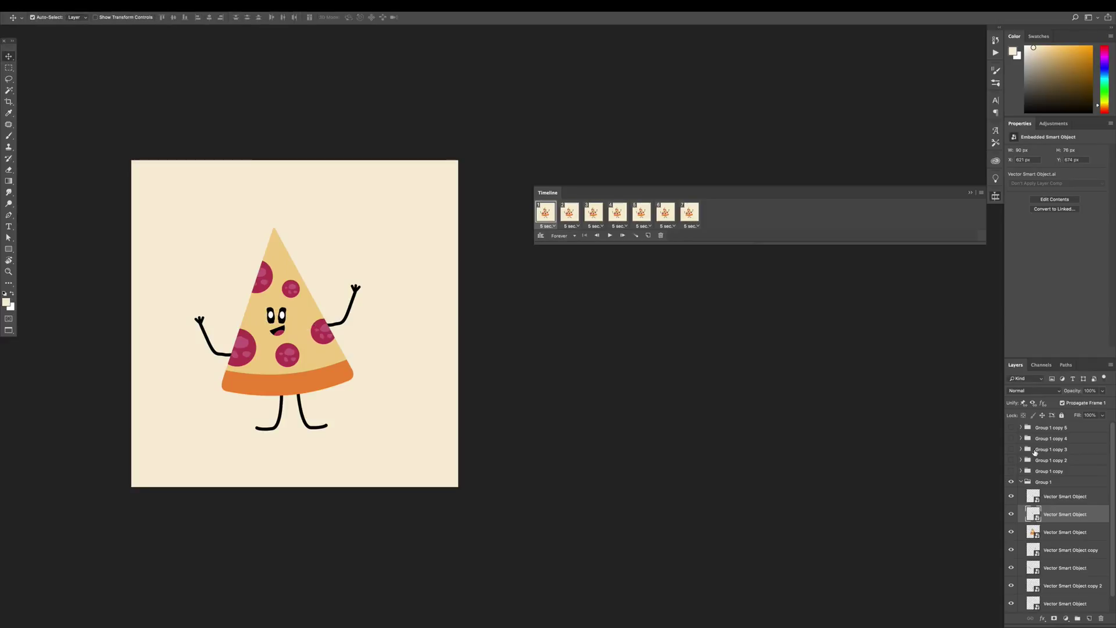
click(1021, 482)
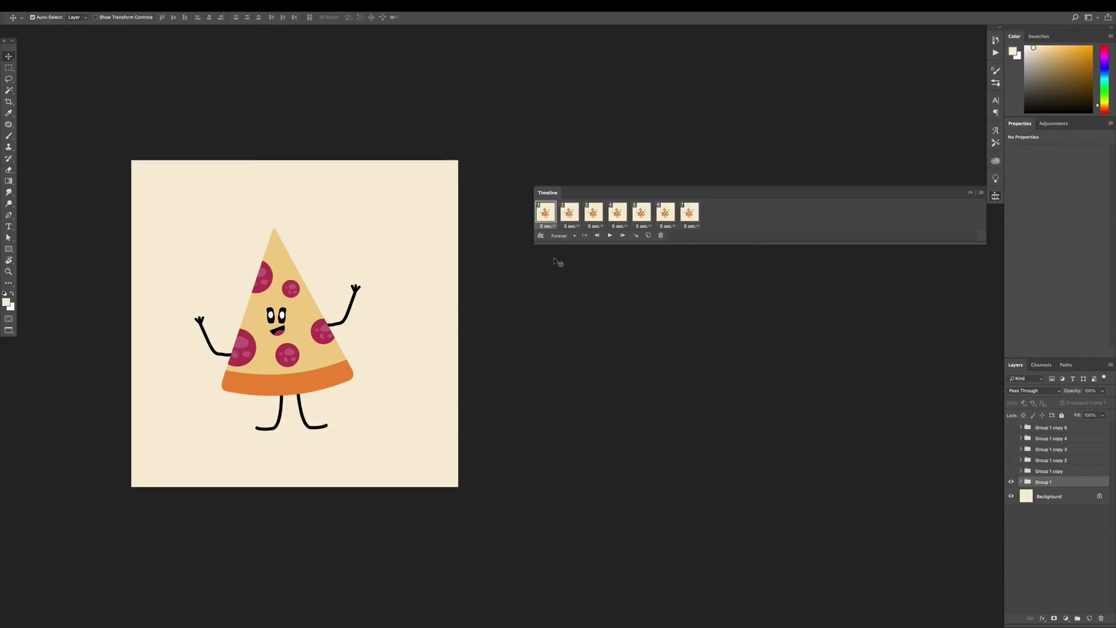
- In frame 2, show Group 1 copy and hide Group 1, comparing with frame 1
click(564, 215)
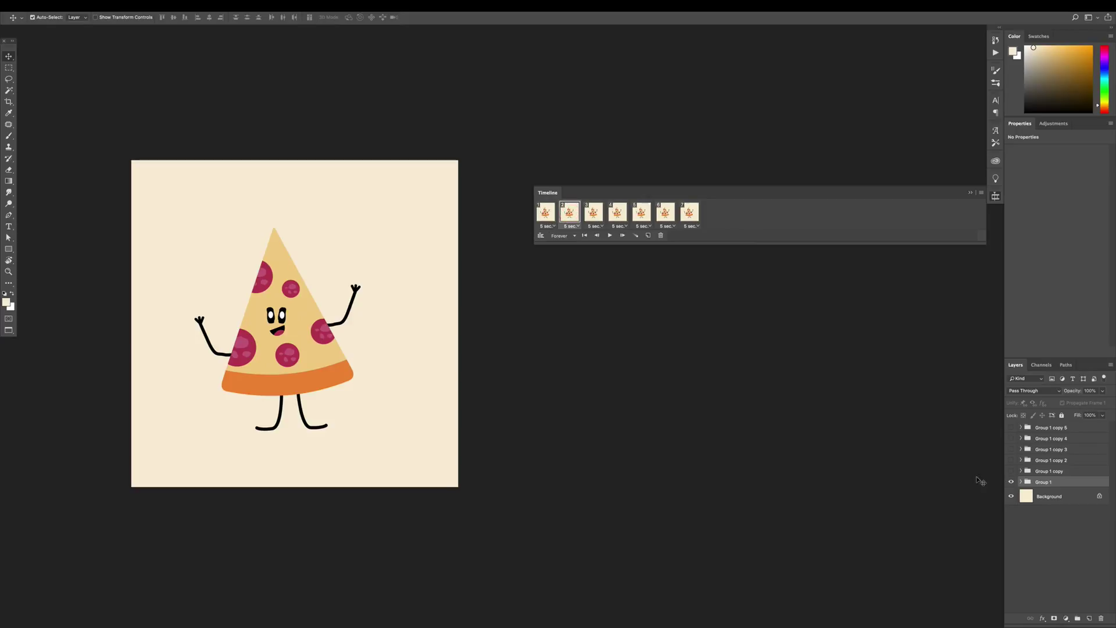
click(1011, 471)
click(1011, 482)
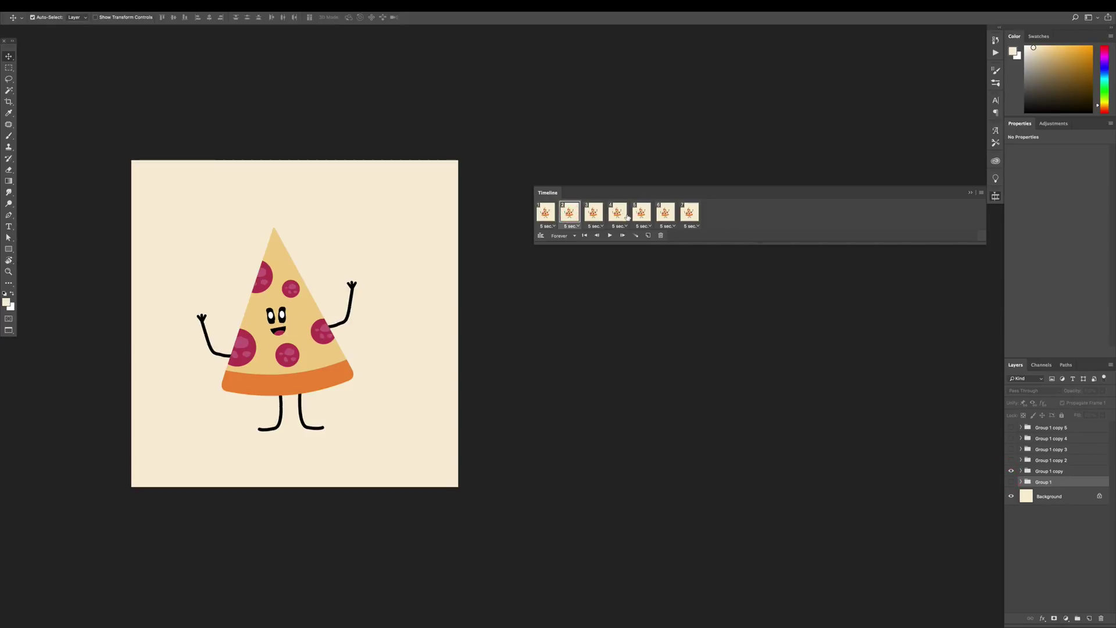
click(542, 215)
click(543, 214)
- Rotate the Group 1 copy pizza's right arm and left arm into a new pose
click(356, 293)
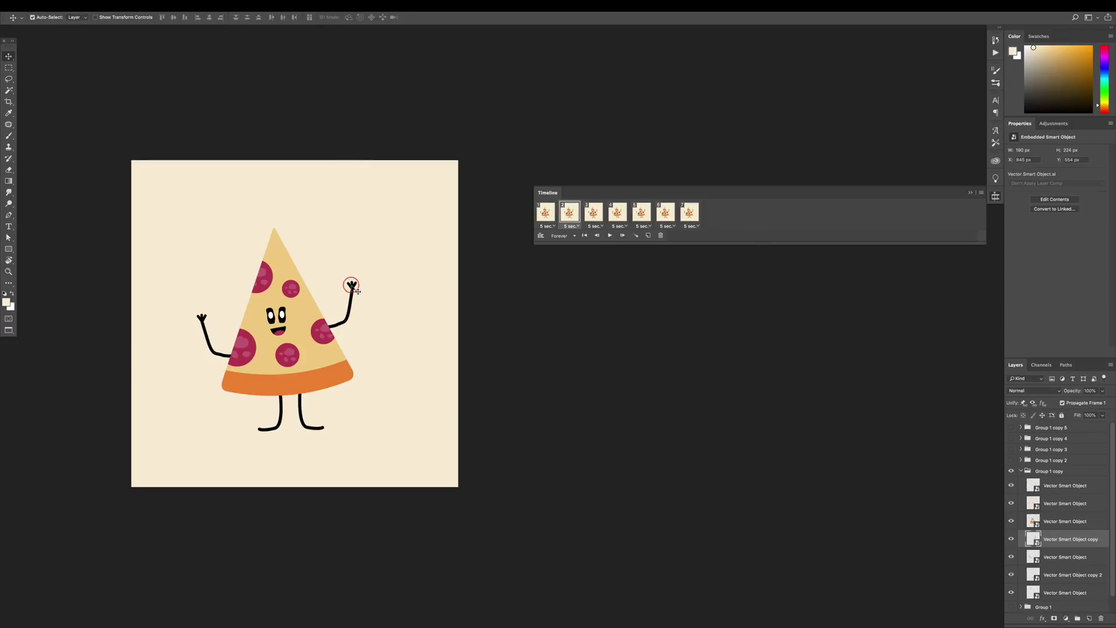
key(ctrl+t)
drag(415, 285, 414, 256)
key(Return)
click(206, 323)
key(ctrl+t)
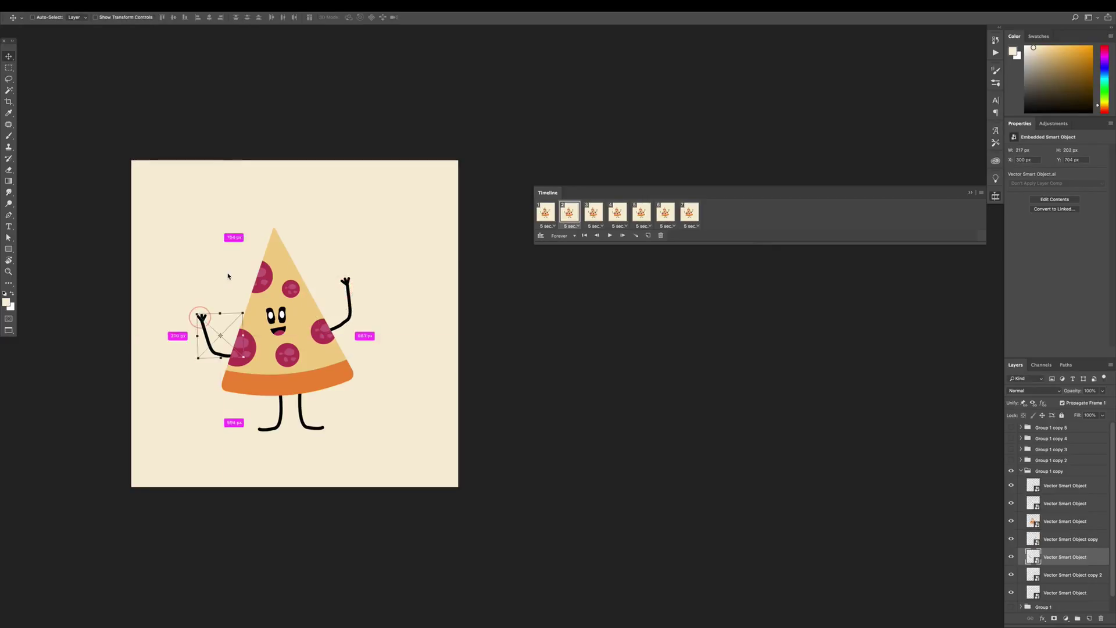
drag(229, 269, 221, 274)
key(Return)
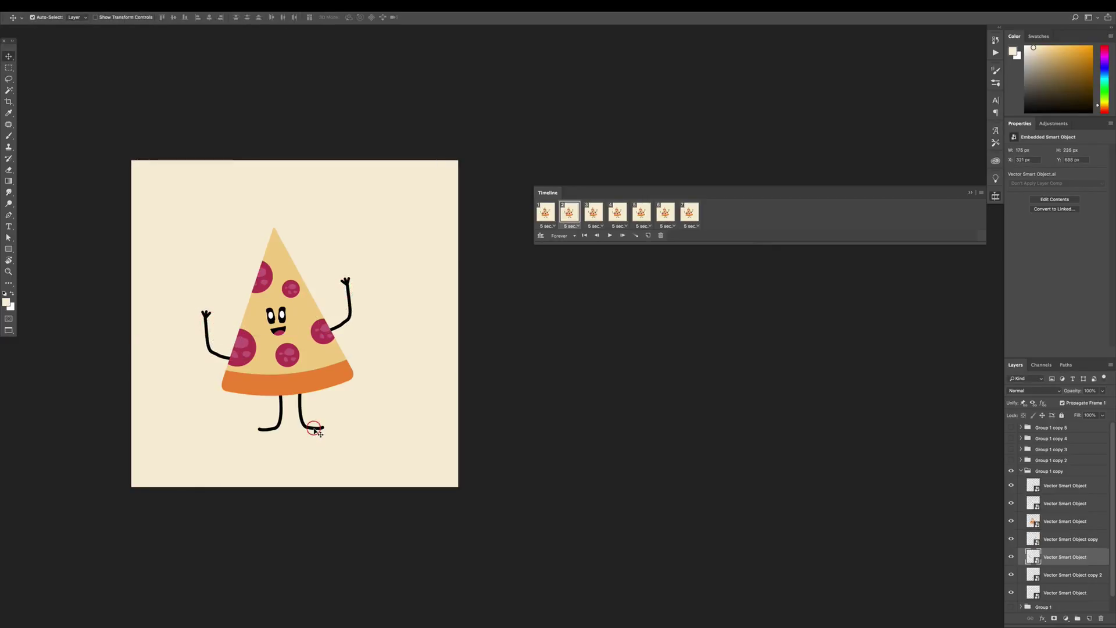
- Rotate the right leg about six degrees and transform the left leg
click(312, 424)
key(ctrl+t)
drag(381, 429, 409, 420)
key(Return)
click(268, 428)
key(ctrl+t)
key(Return)
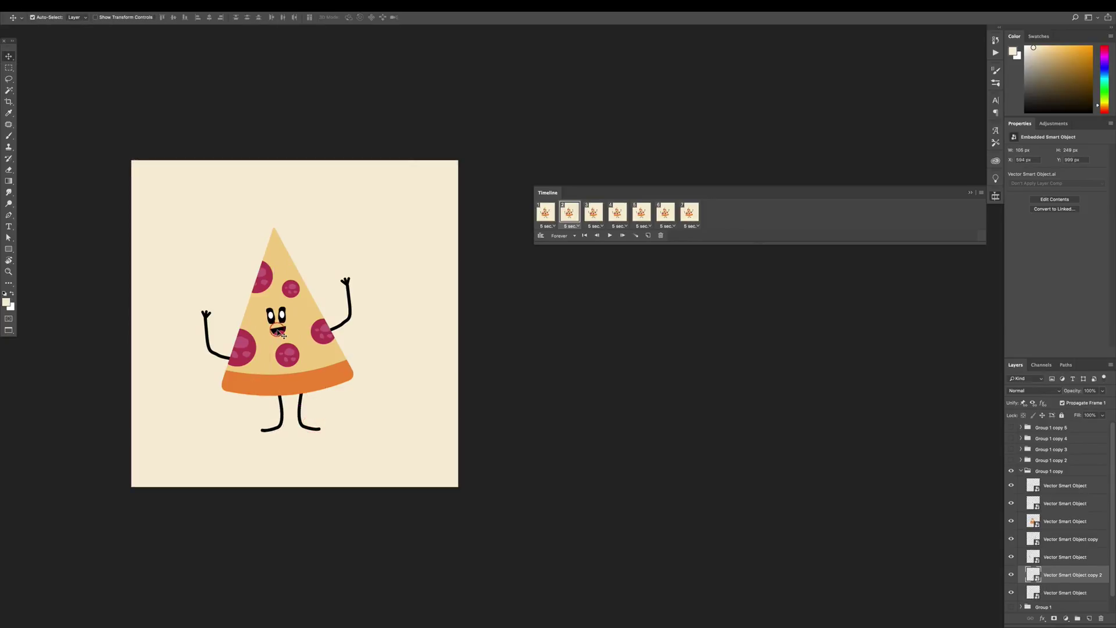
- Tilt the pizza slice body about two degrees, compare with frame 1, and collapse Group 1 copy
click(283, 335)
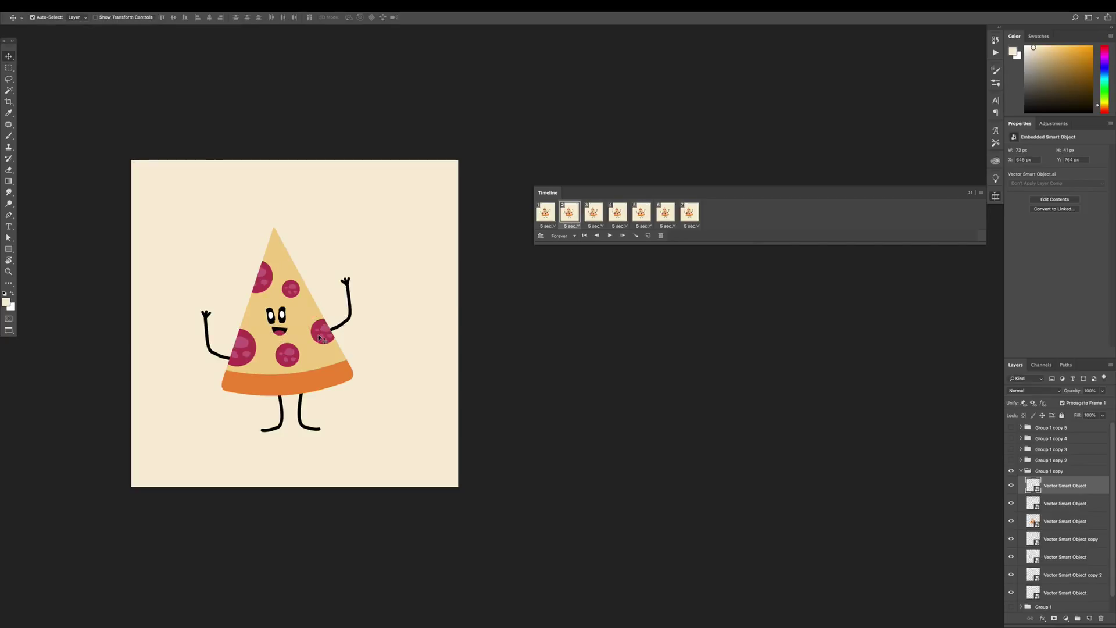
click(284, 322)
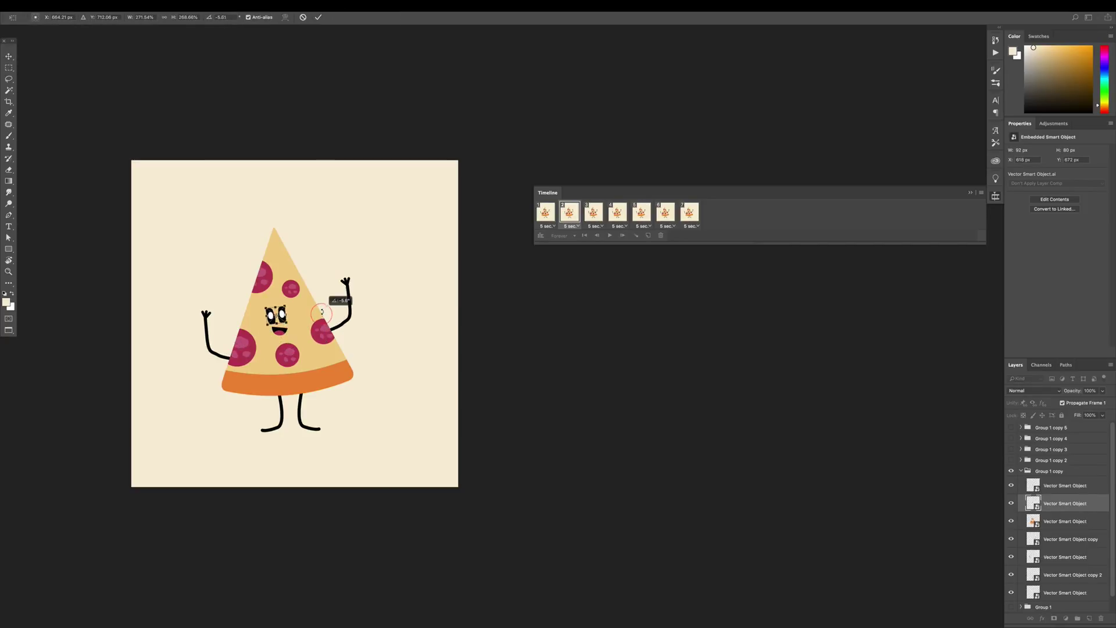
click(313, 301)
key(ctrl+t)
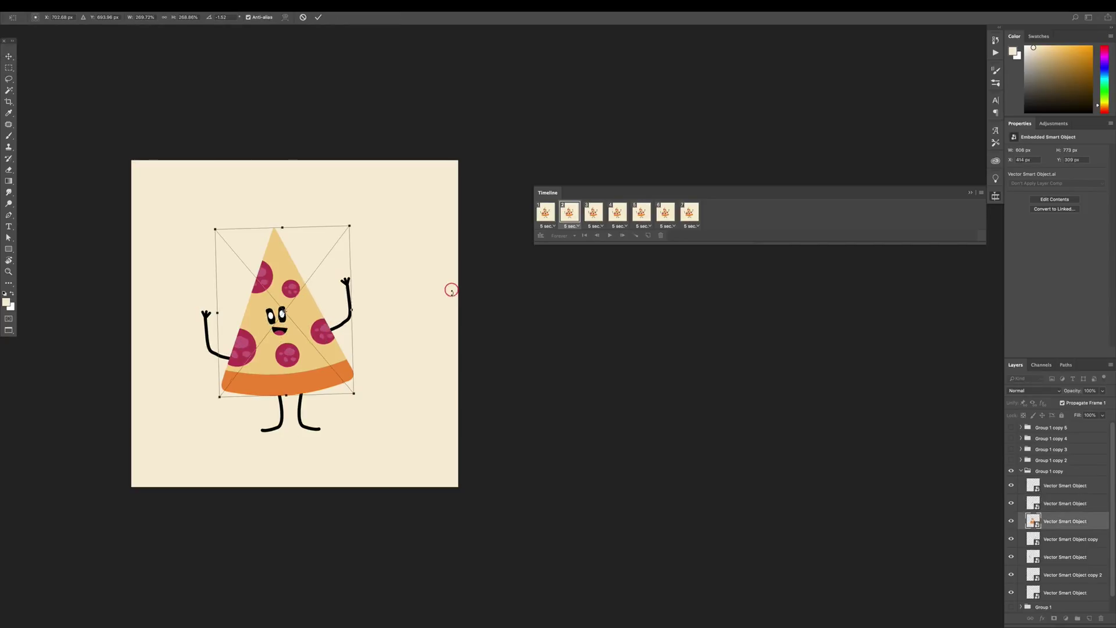
drag(451, 289, 465, 288)
key(Return)
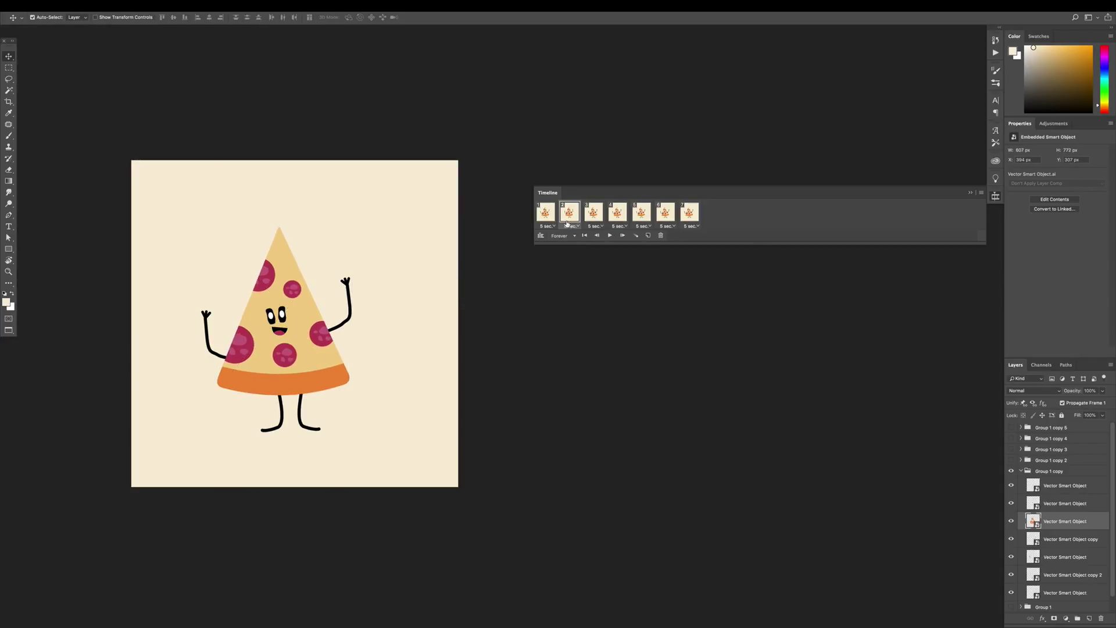
click(545, 213)
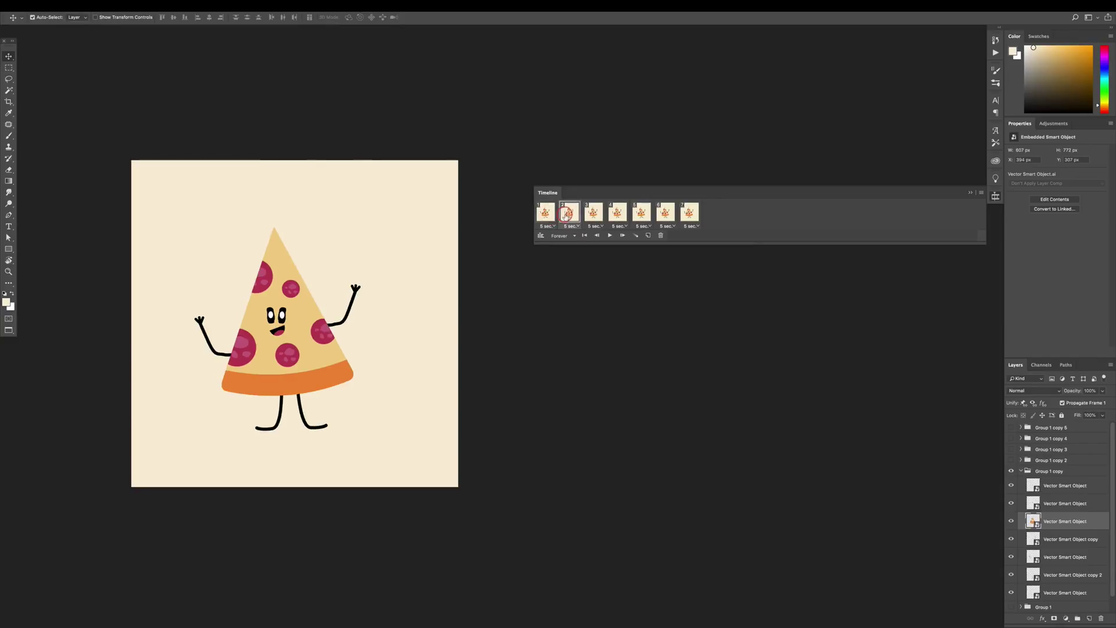
click(548, 214)
click(565, 214)
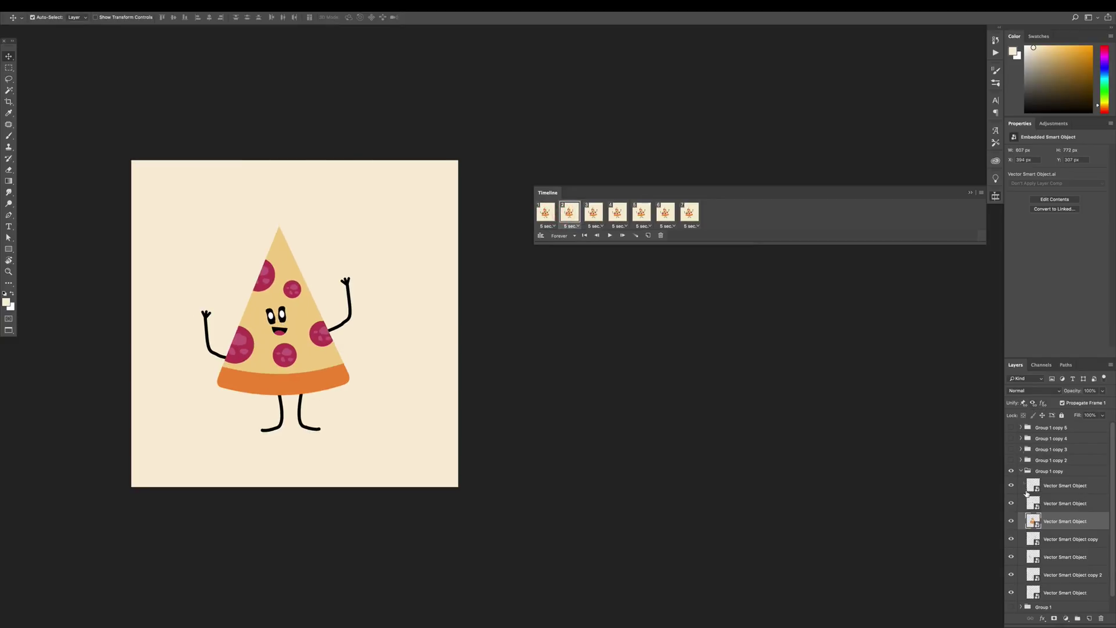
click(1021, 471)
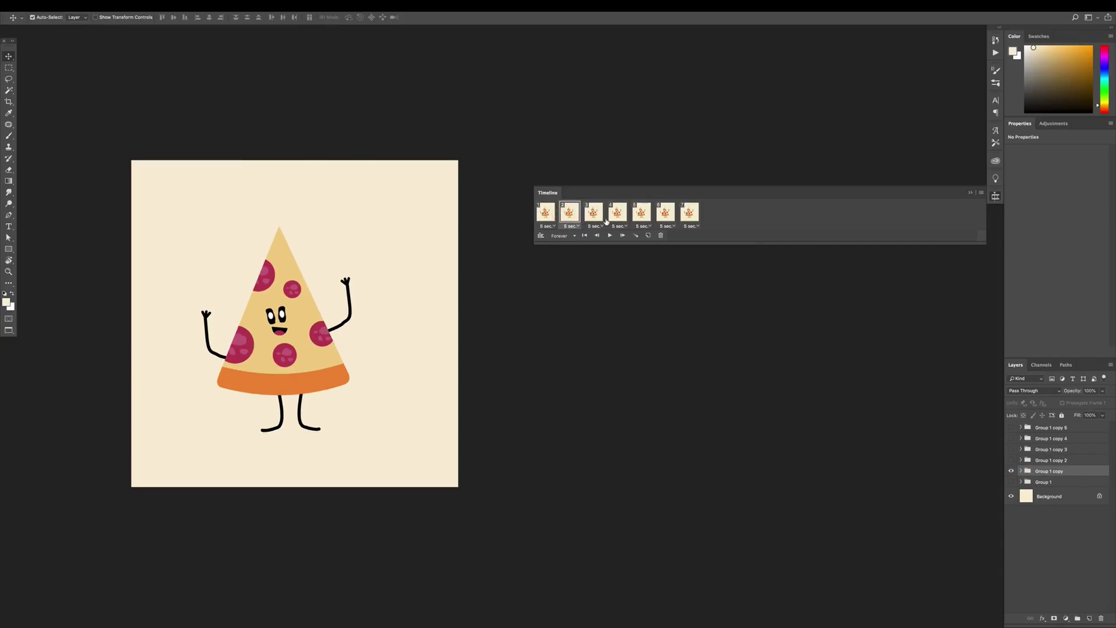
- In frame 3, show only Group 1 copy 2 and tilt its pizza body the other way
click(599, 215)
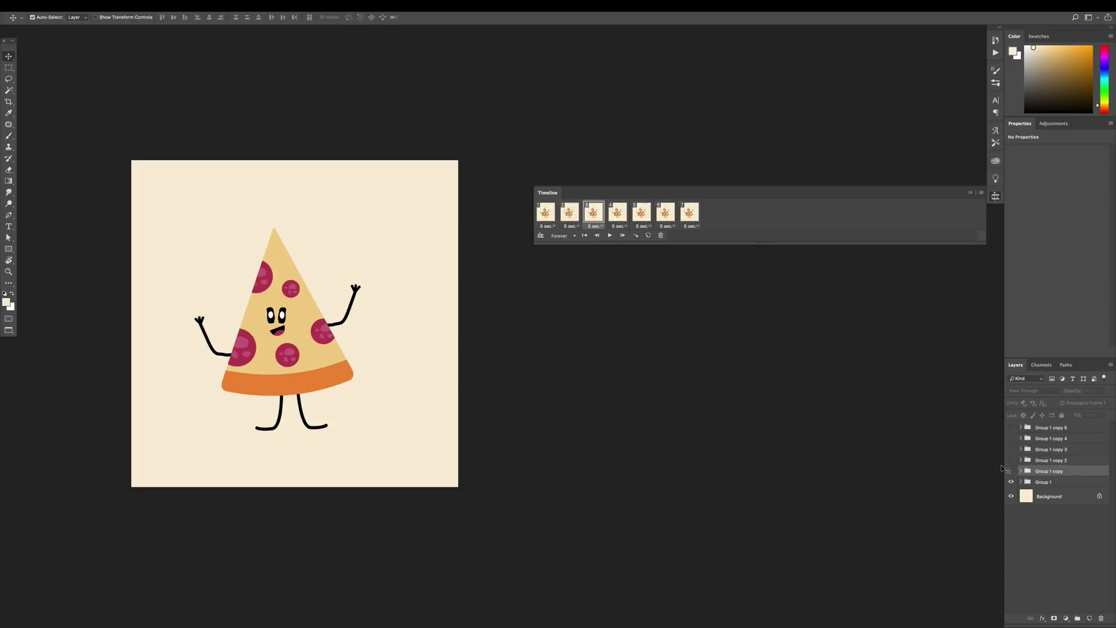
click(1011, 482)
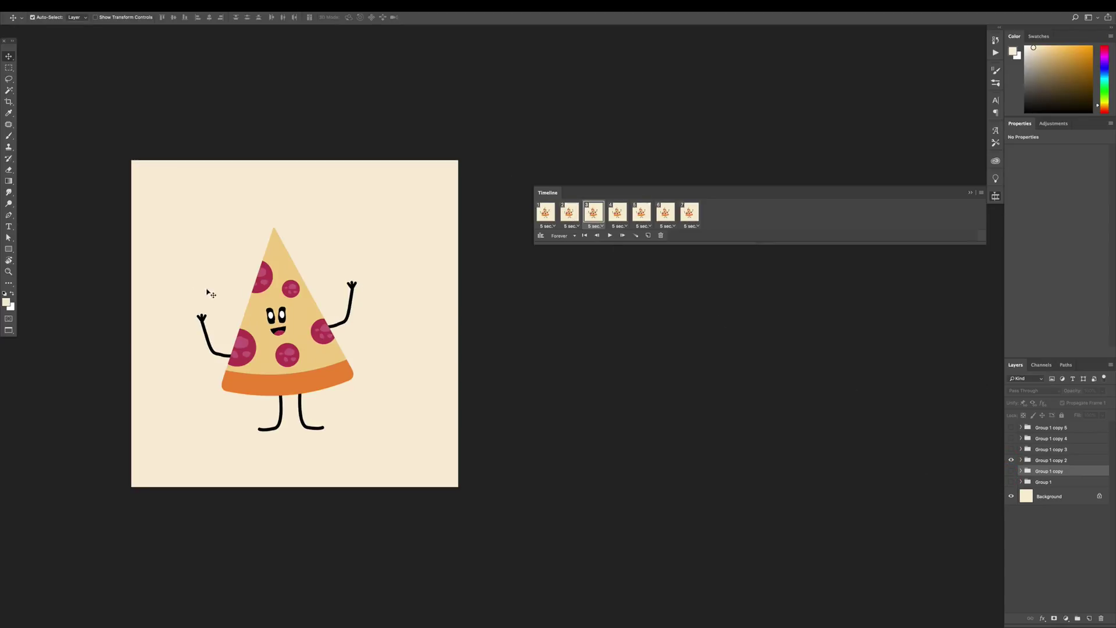
click(278, 285)
key(ctrl+t)
drag(486, 305, 503, 318)
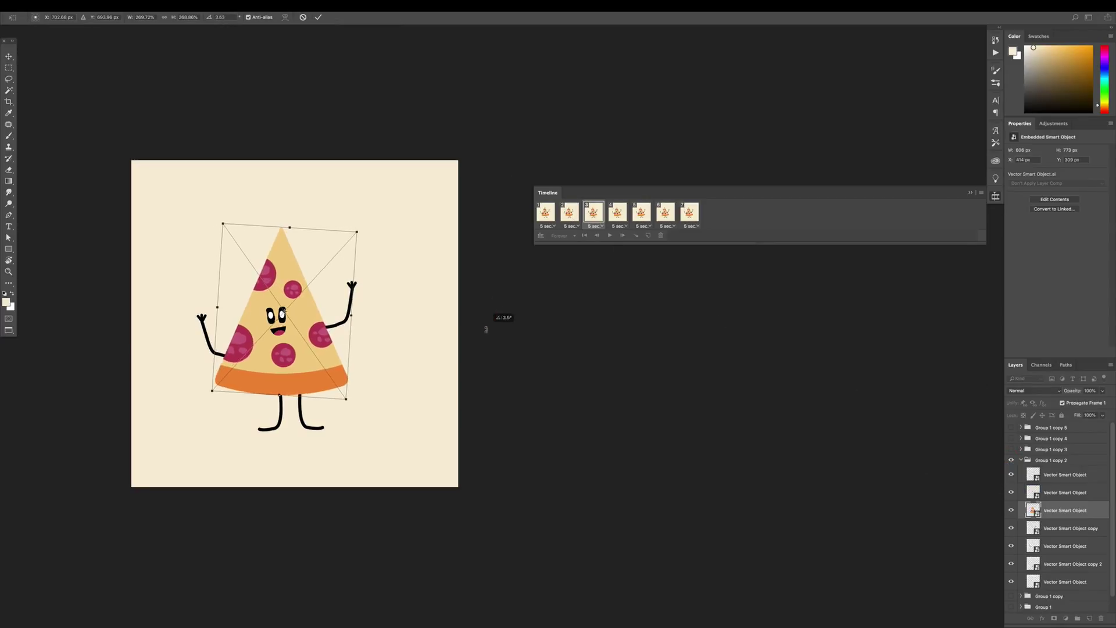
key(Return)
- Rotate the right arm into a new pose and swing the left arm outward
click(350, 323)
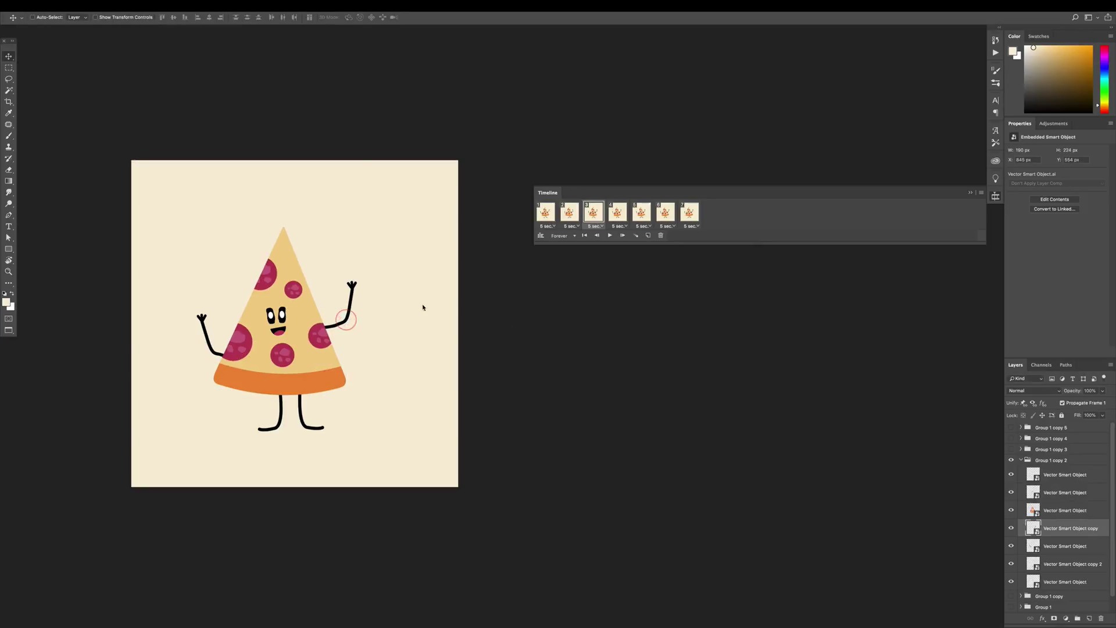
key(ctrl+t)
drag(425, 300, 418, 319)
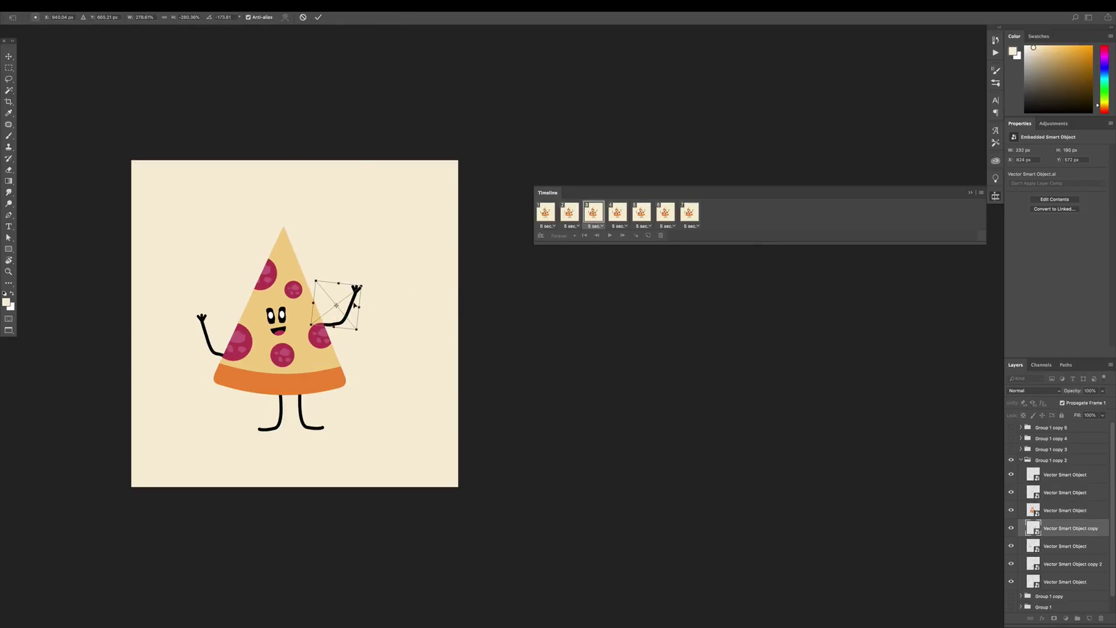
key(Return)
click(201, 323)
key(ctrl+t)
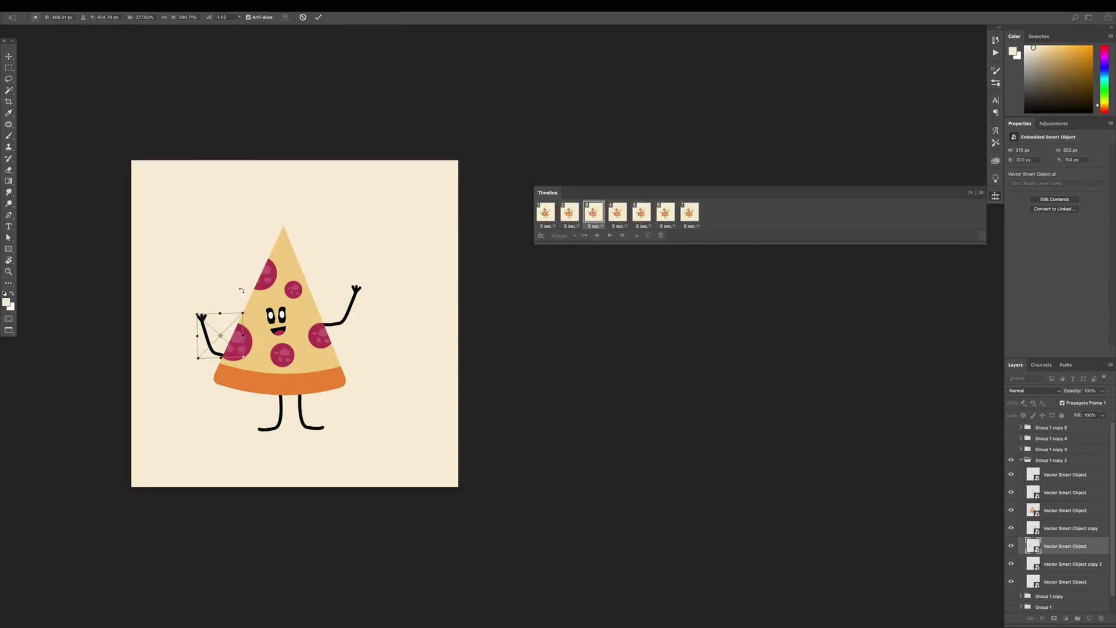
drag(241, 290, 250, 266)
key(Return)
- Rotate the right leg about seven degrees and nudge the left leg slightly left
mouse_move(323, 422)
mouse_down()
mouse_move(313, 450)
mouse_move(360, 437)
mouse_move(366, 416)
mouse_move(343, 418)
mouse_up()
key(ctrl+t)
key(Return)
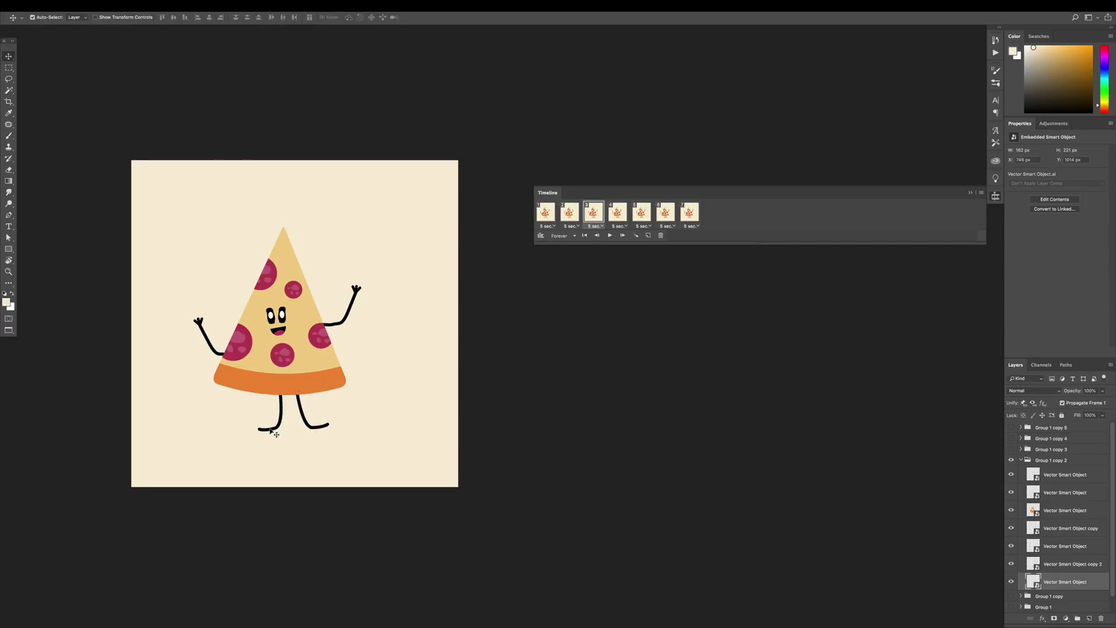
drag(272, 431, 269, 431)
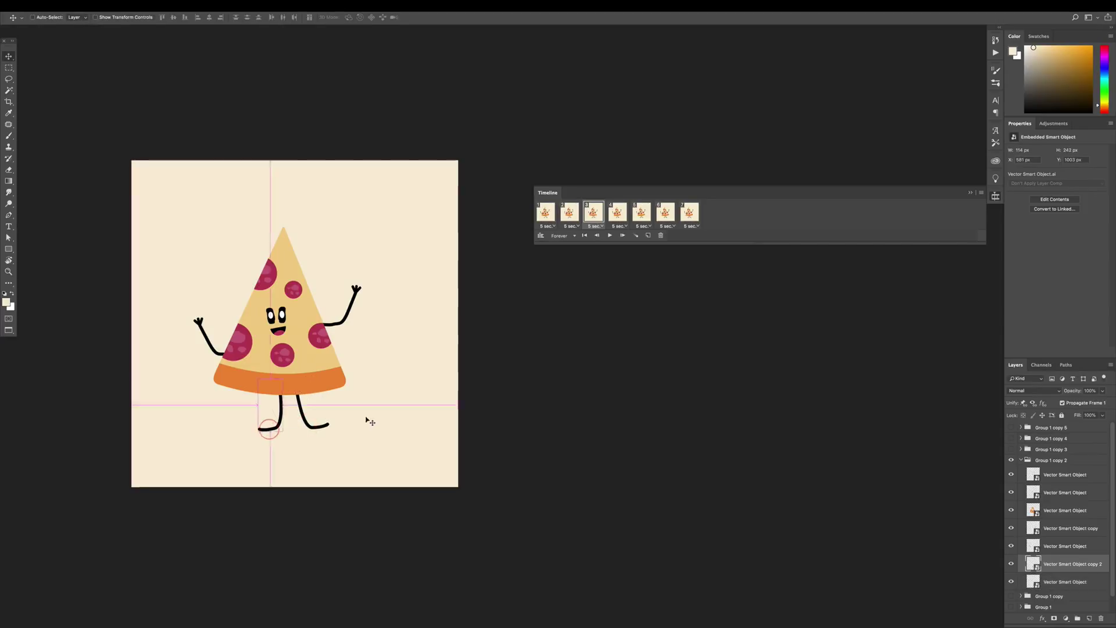
- Enlarge the eyes and mouth together to about 123 percent, then review frame 3 full-screen
click(280, 317)
shift+click(279, 330)
key(ctrl+t)
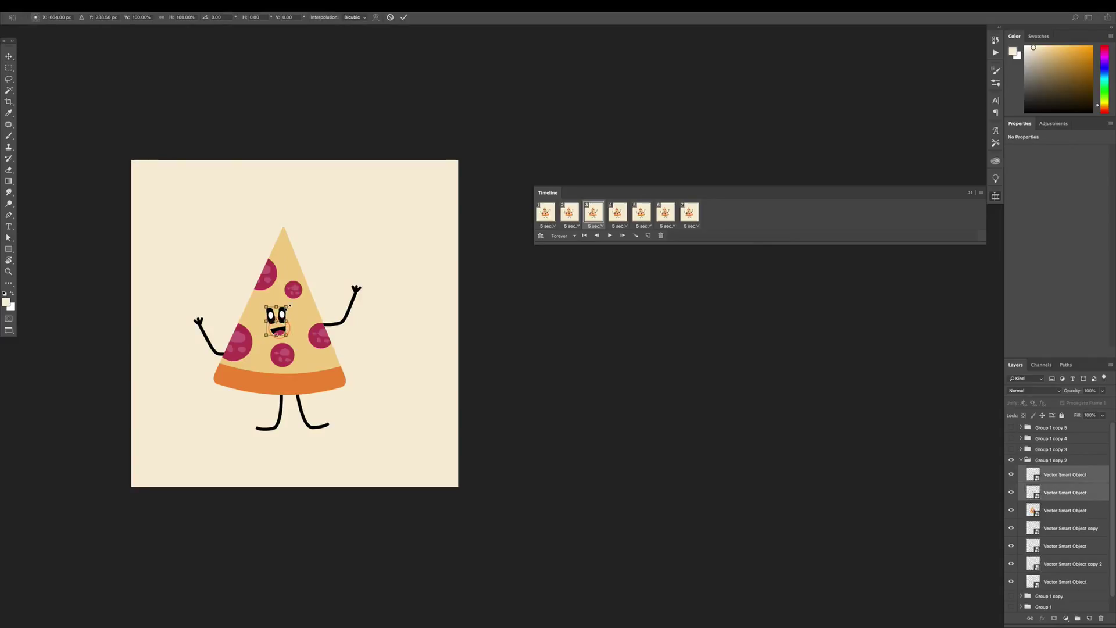
drag(287, 306, 291, 301)
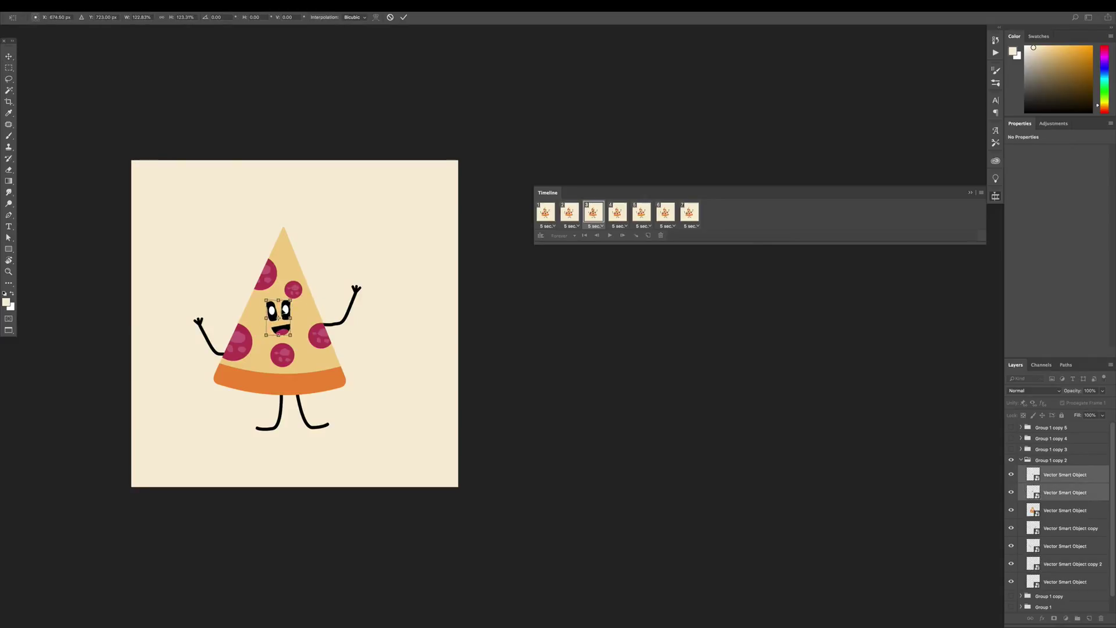
key(Return)
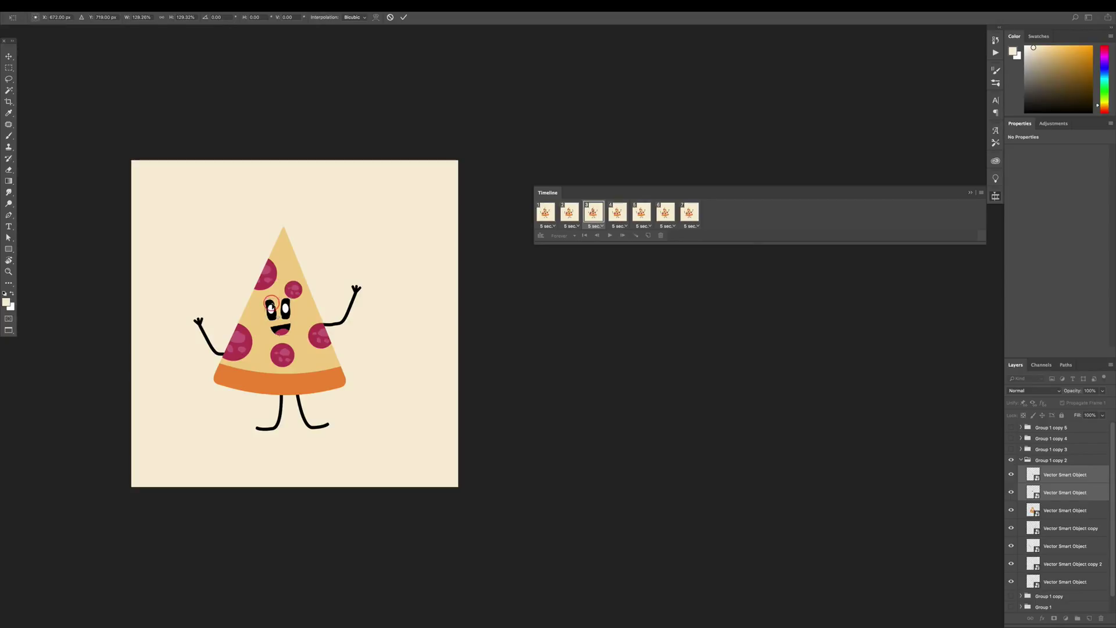
click(294, 283)
drag(571, 214, 588, 214)
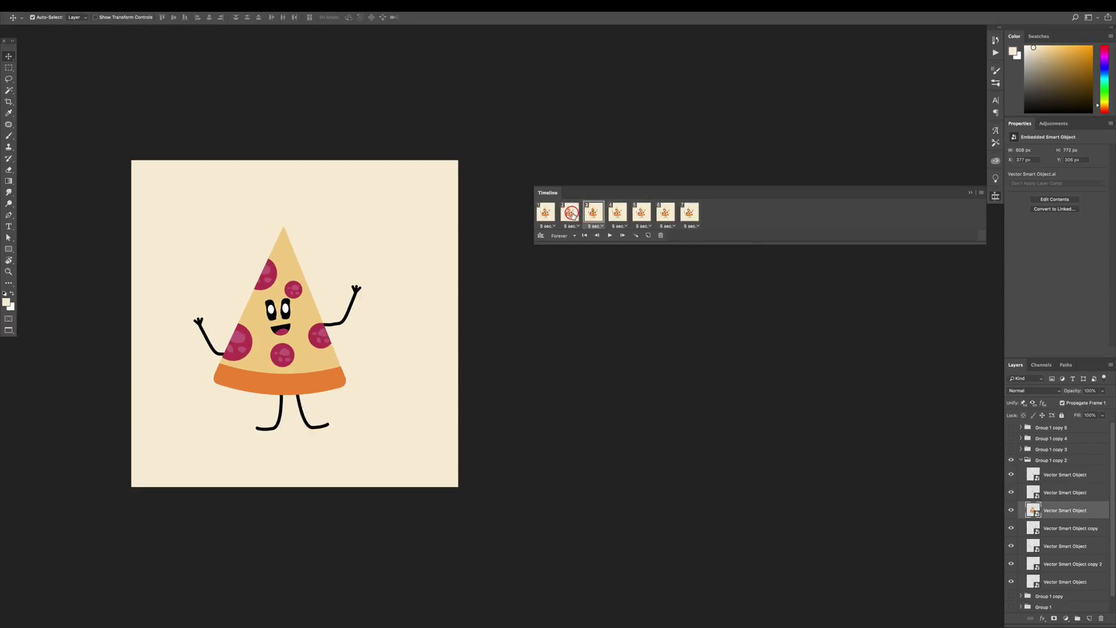
key(Tab)
key(Tab)
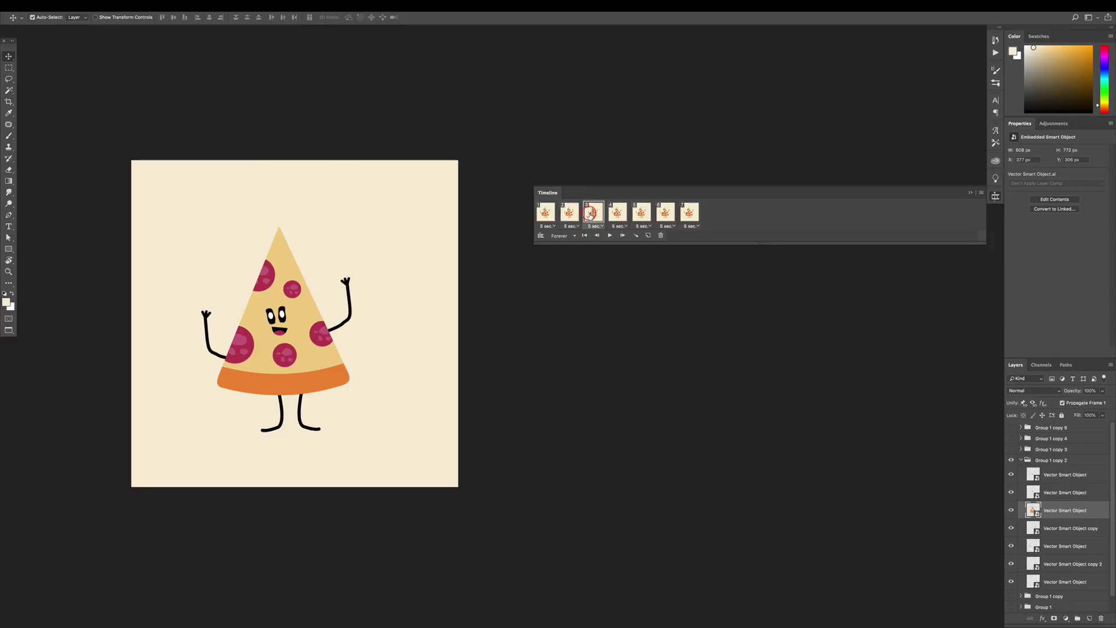
click(593, 213)
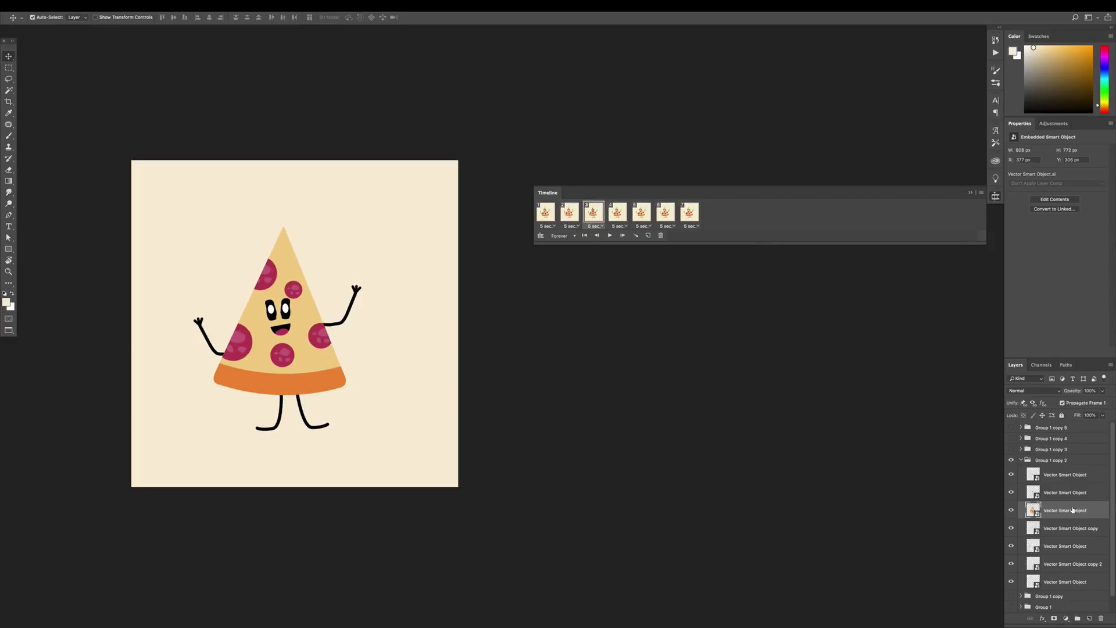
- Collapse Group 1 copy 2, make Group 1 copy 3 visible in frame 4, and compare with frame 3
click(1021, 461)
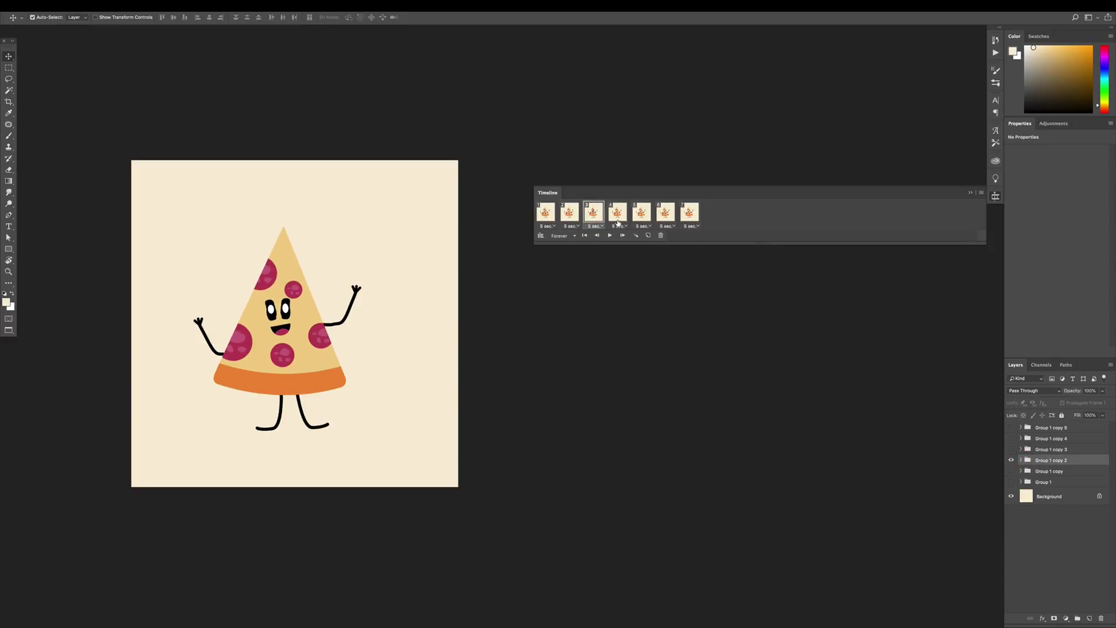
click(618, 223)
click(1011, 482)
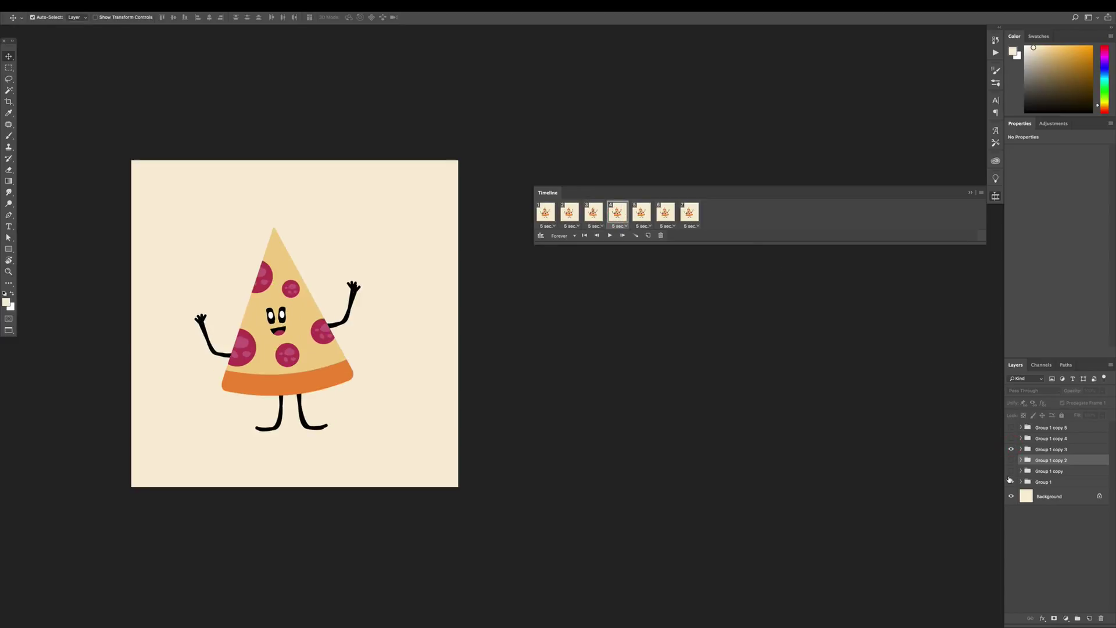
click(593, 213)
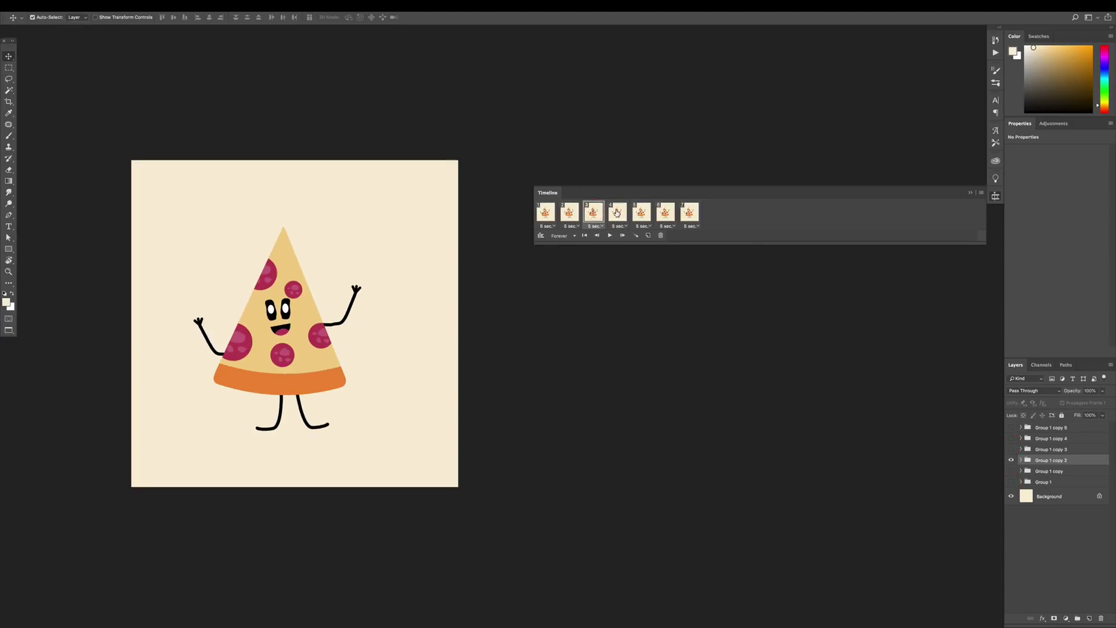
click(594, 214)
click(612, 215)
click(595, 214)
click(614, 215)
click(618, 216)
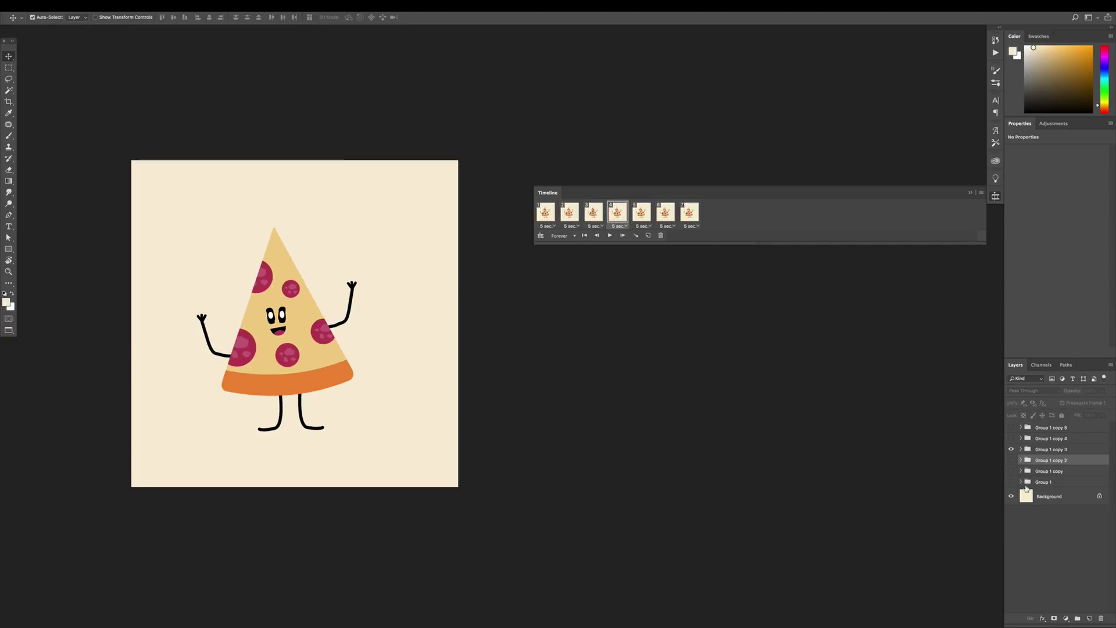
- Expand Group 1 copy 3 and move the pizza's eyes slightly upward
click(1021, 450)
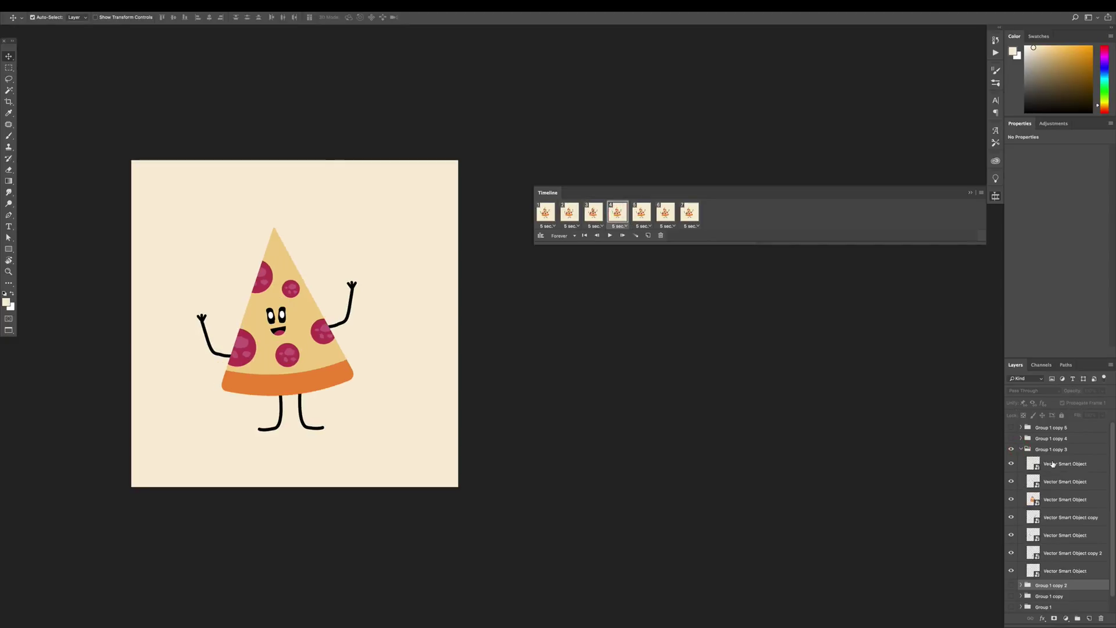
click(283, 317)
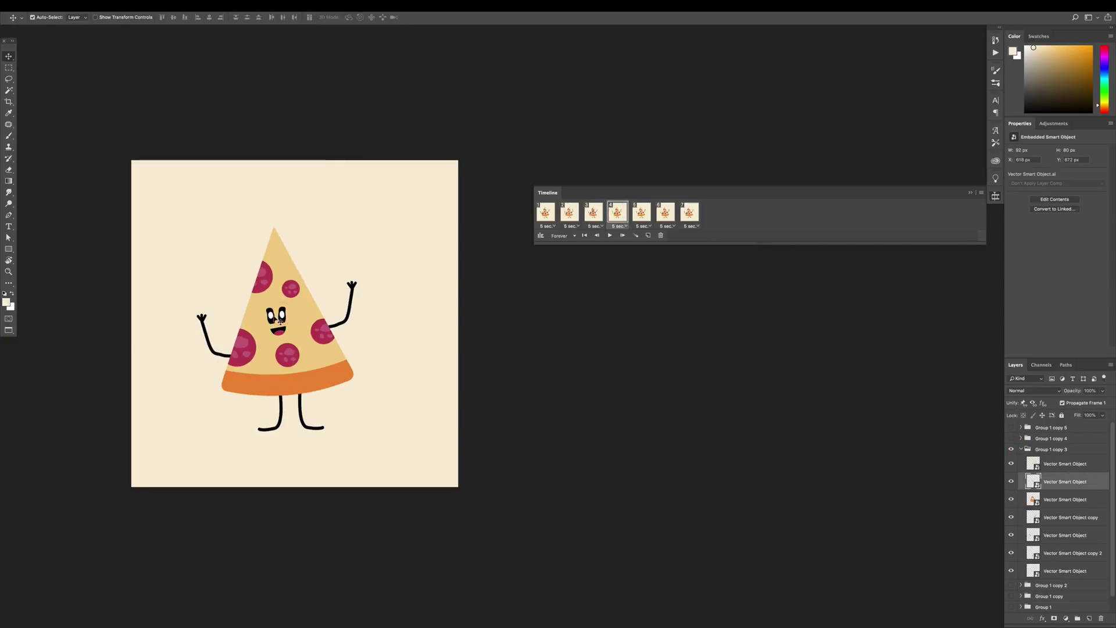
click(283, 319)
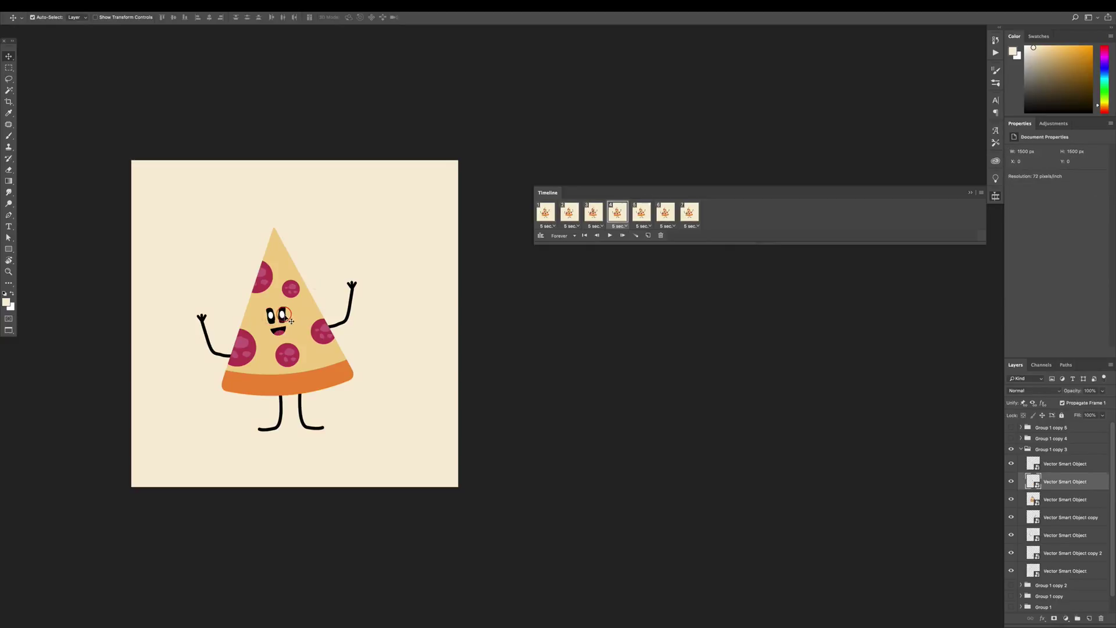
key(ctrl+t)
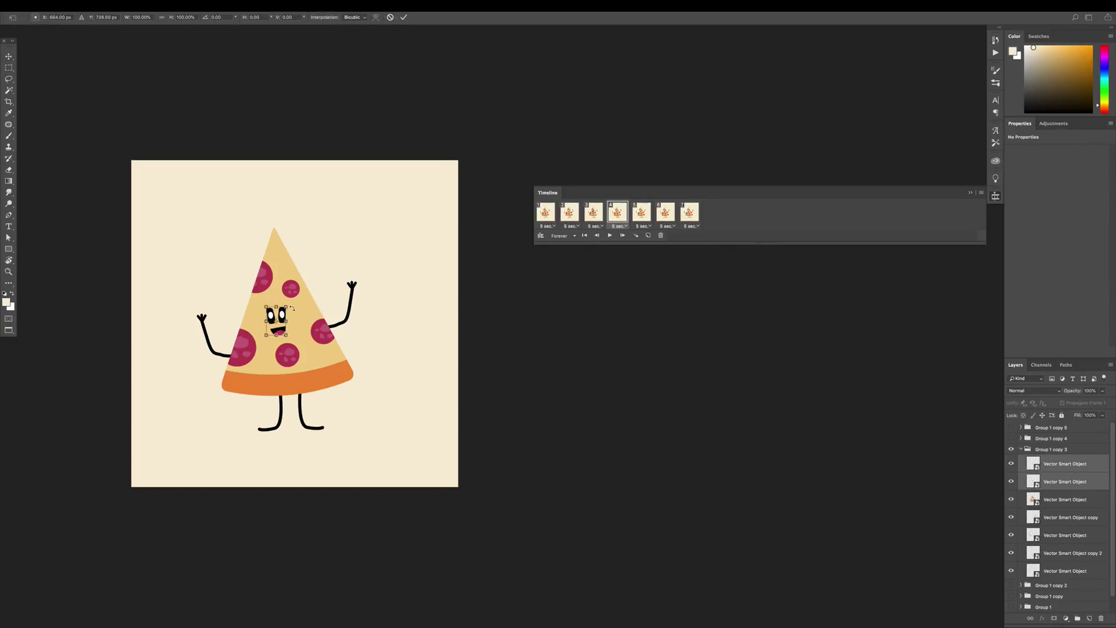
drag(276, 318, 293, 306)
key(Return)
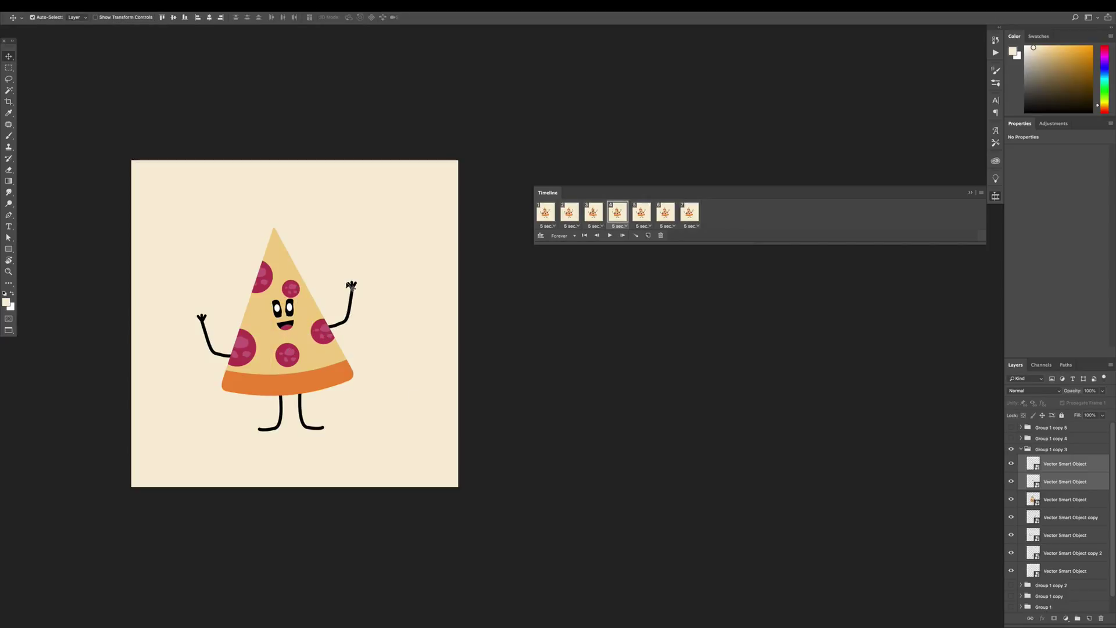
- Rotate the frame 4 pizza's right arm upward, and rotate and raise its left arm
click(351, 285)
key(ctrl+t)
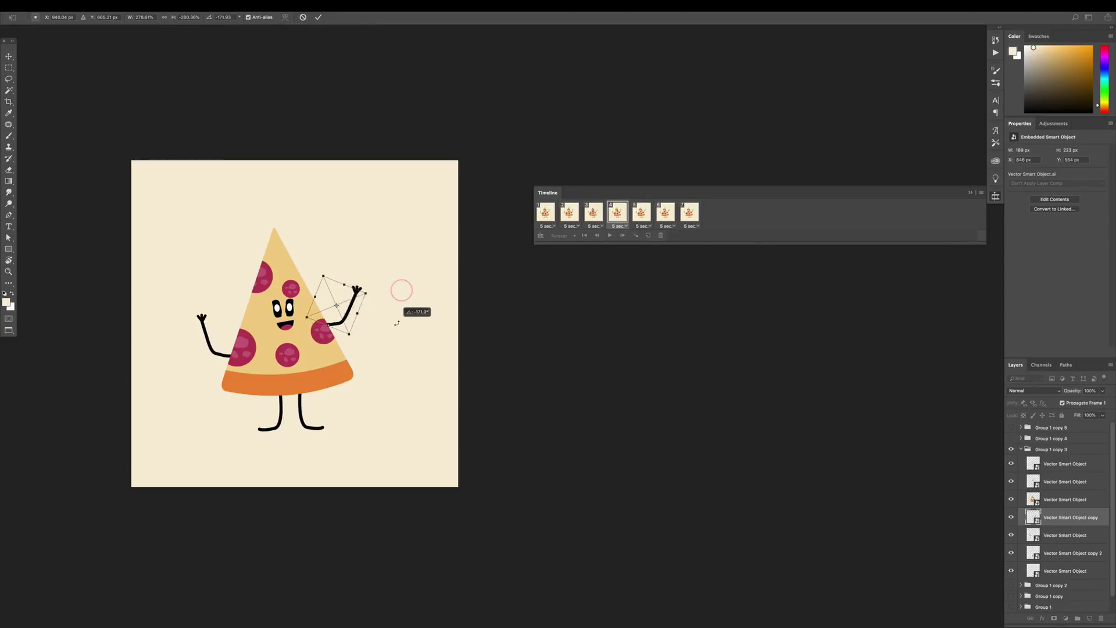
mouse_move(401, 290)
mouse_down()
mouse_move(402, 312)
mouse_move(366, 298)
mouse_up()
key(Return)
click(202, 320)
key(ctrl+t)
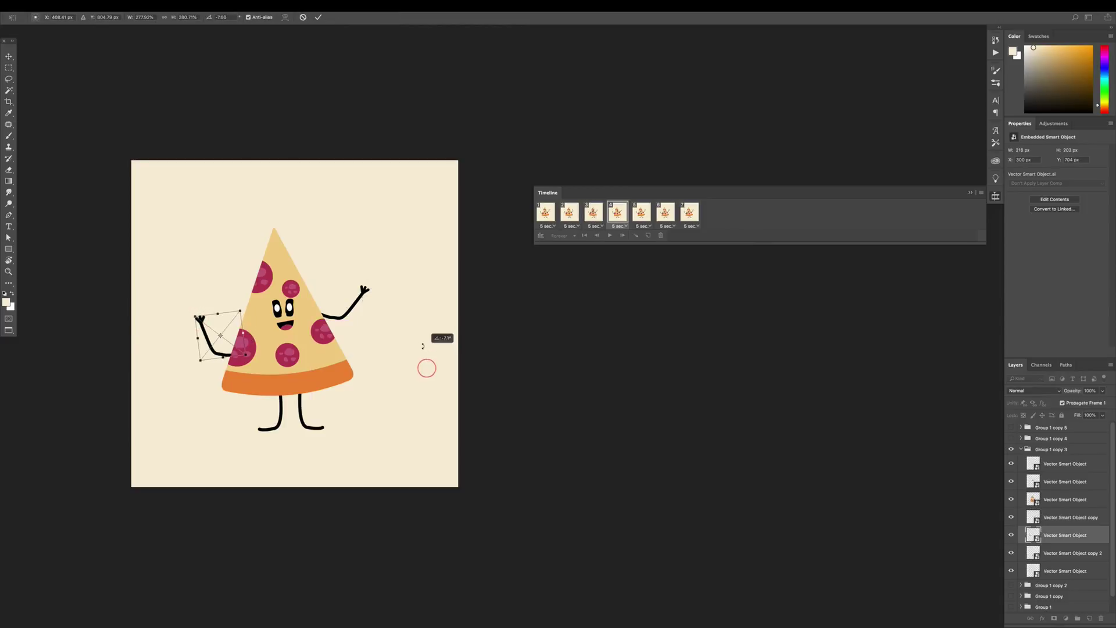
drag(318, 347, 317, 326)
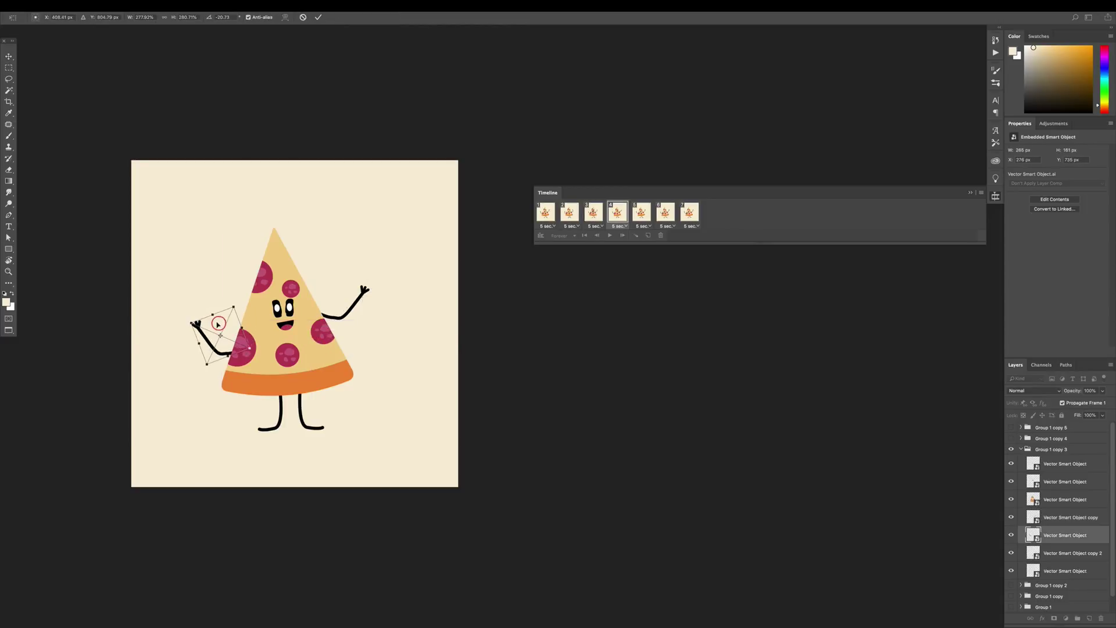
drag(218, 323, 214, 322)
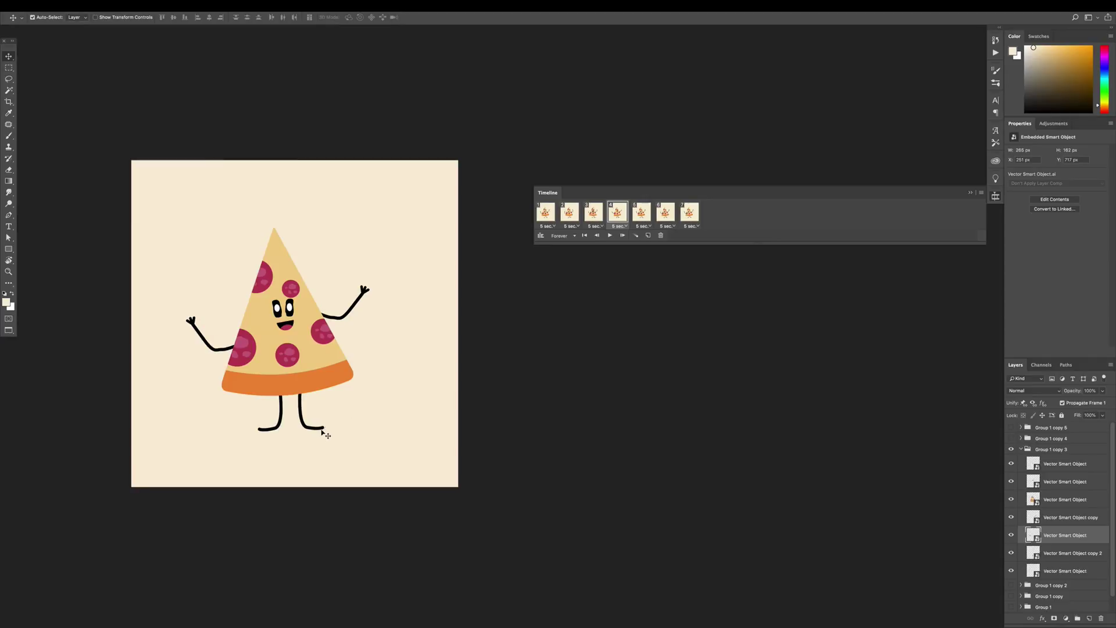
- Rotate the right leg about 20 degrees and turn the left leg to point left
click(325, 430)
key(ctrl+t)
mouse_move(358, 442)
mouse_down()
mouse_move(394, 441)
mouse_move(372, 401)
mouse_up()
key(Return)
click(273, 427)
key(ctrl+t)
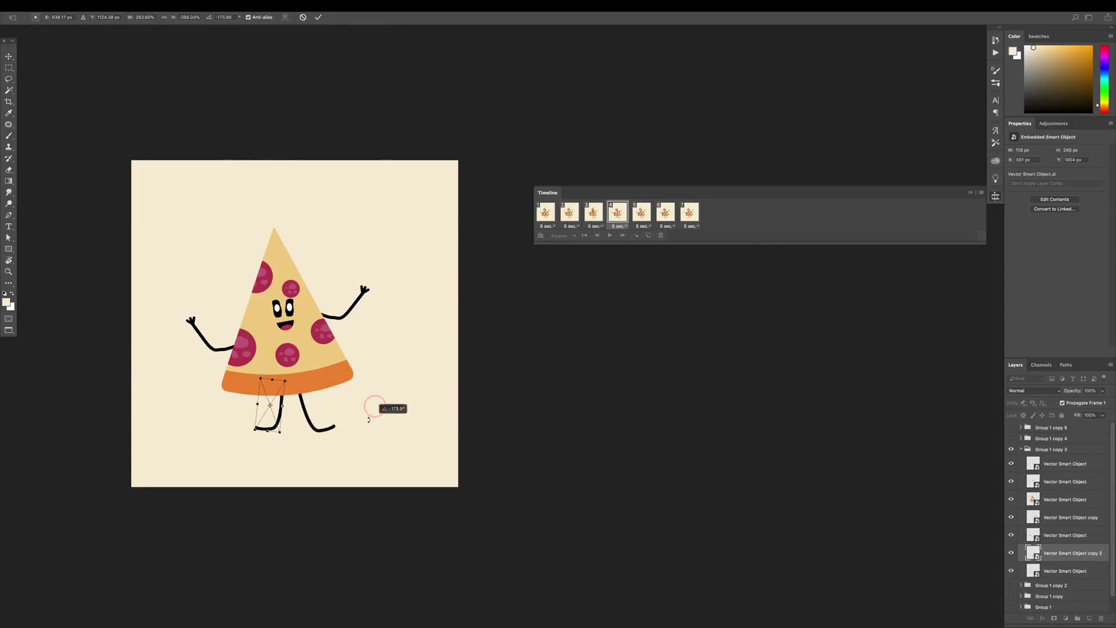
key(Return)
- Tilt the pizza body about six degrees, then step through frames to compare poses
click(334, 360)
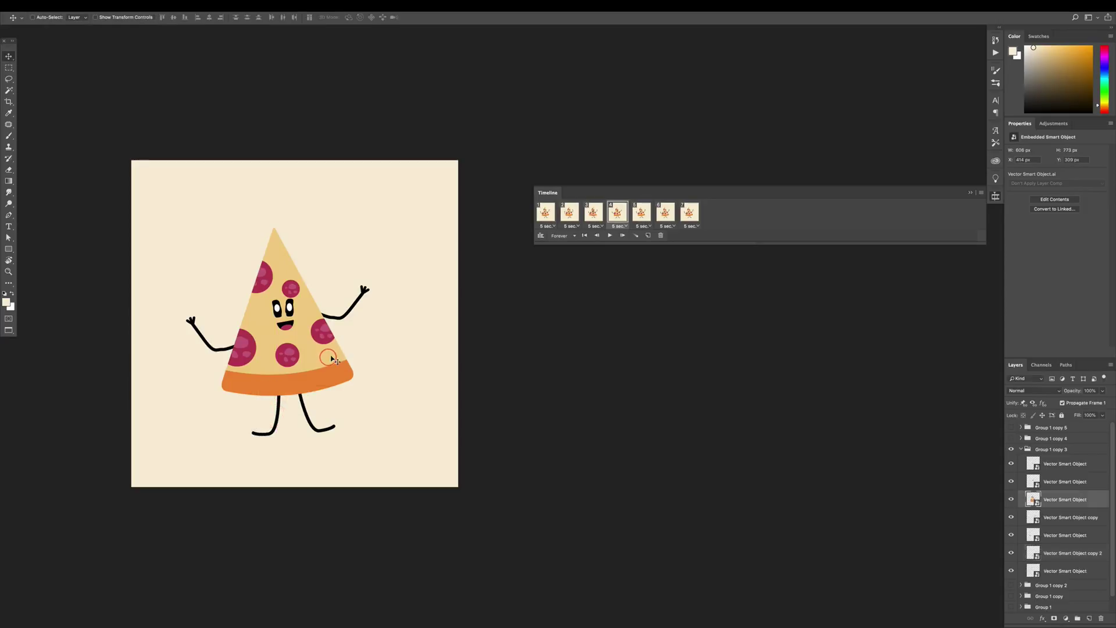
key(ctrl+t)
drag(407, 347, 404, 364)
key(Return)
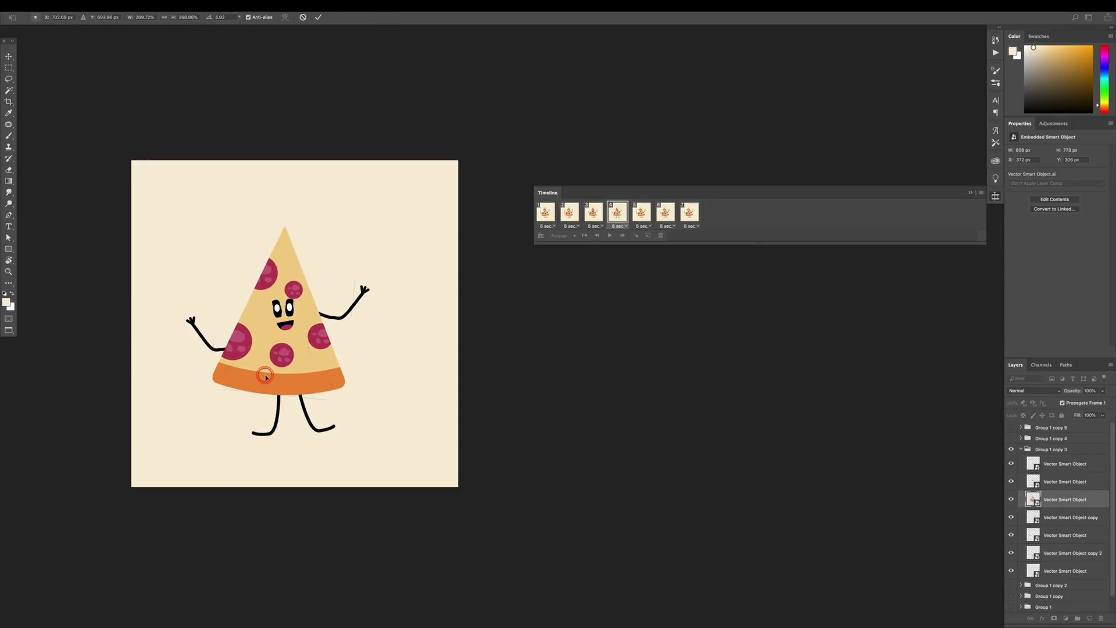
click(589, 212)
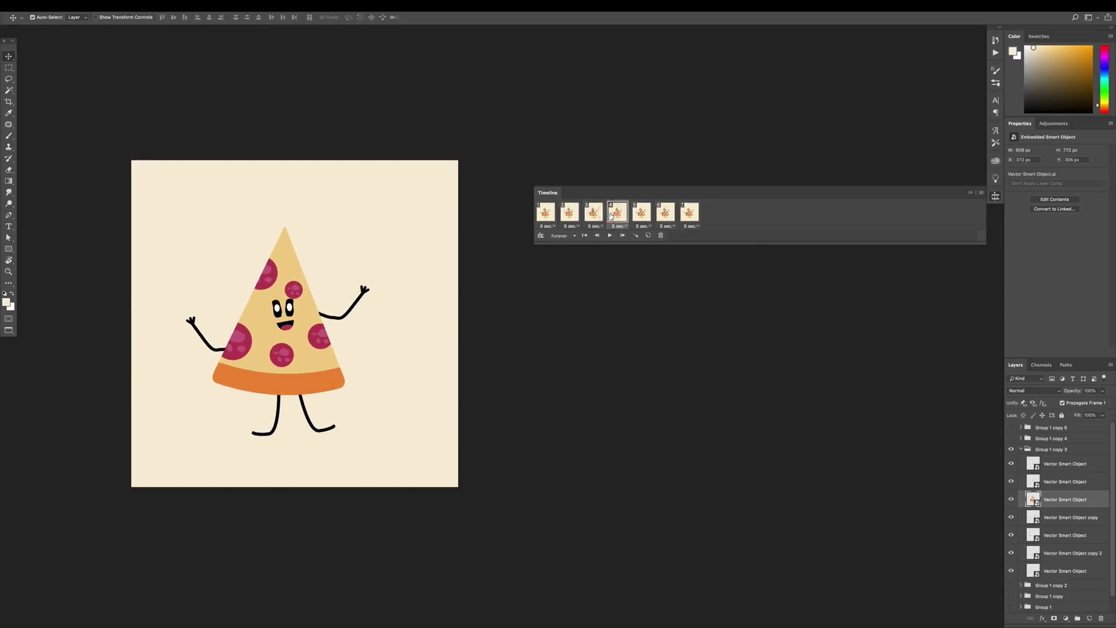
click(577, 216)
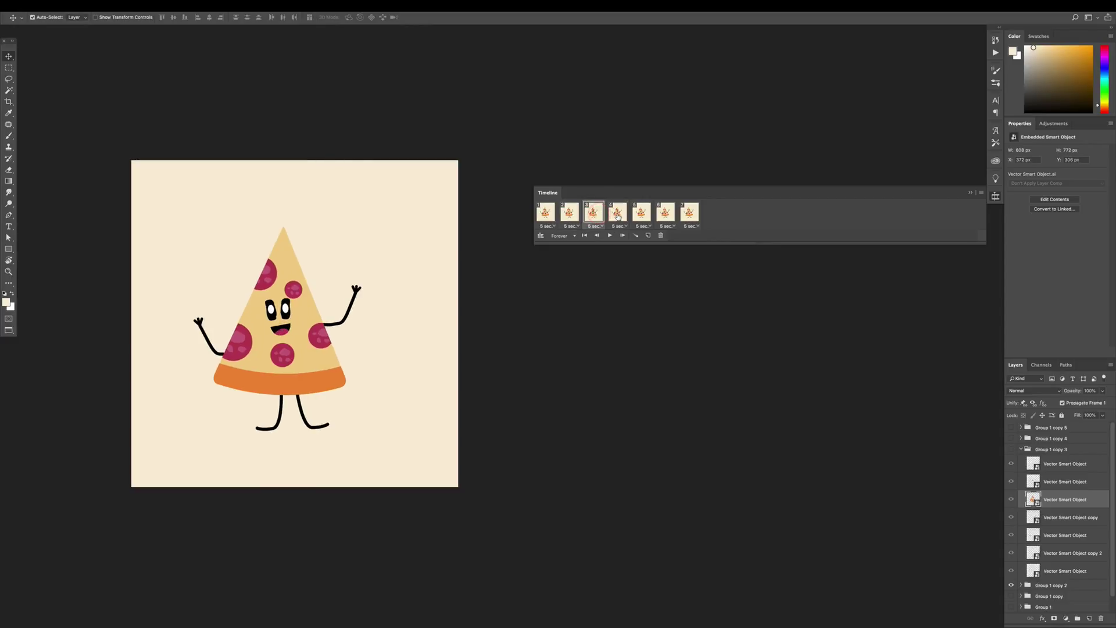
click(618, 214)
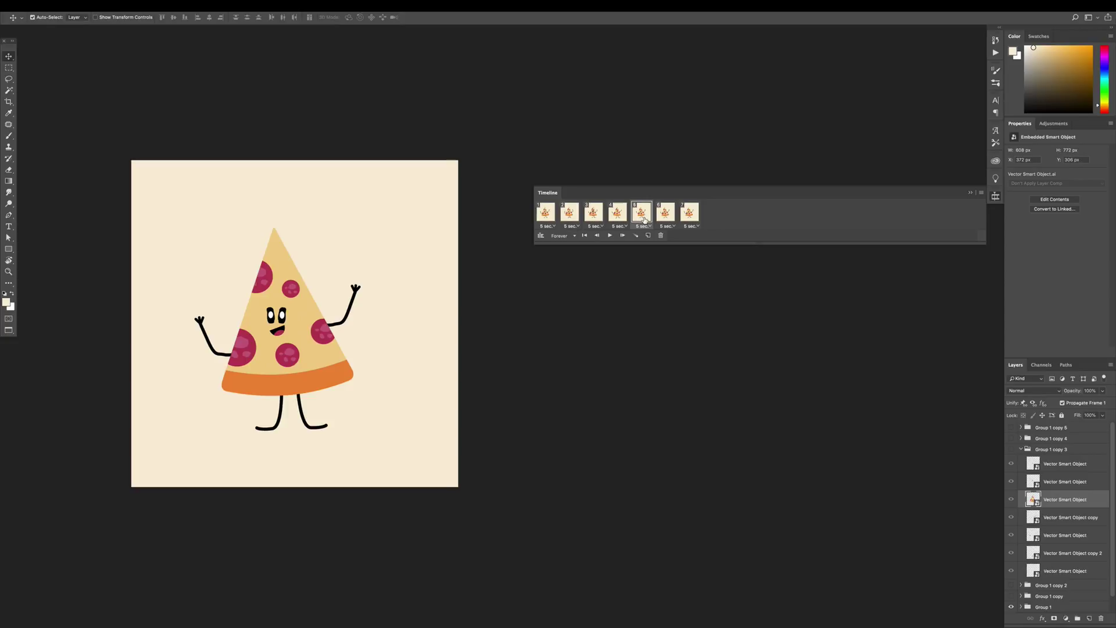
- Collapse Group 1 copy 3, hide Group 1, and show Group 1 copy 4 in frame 5
click(1025, 450)
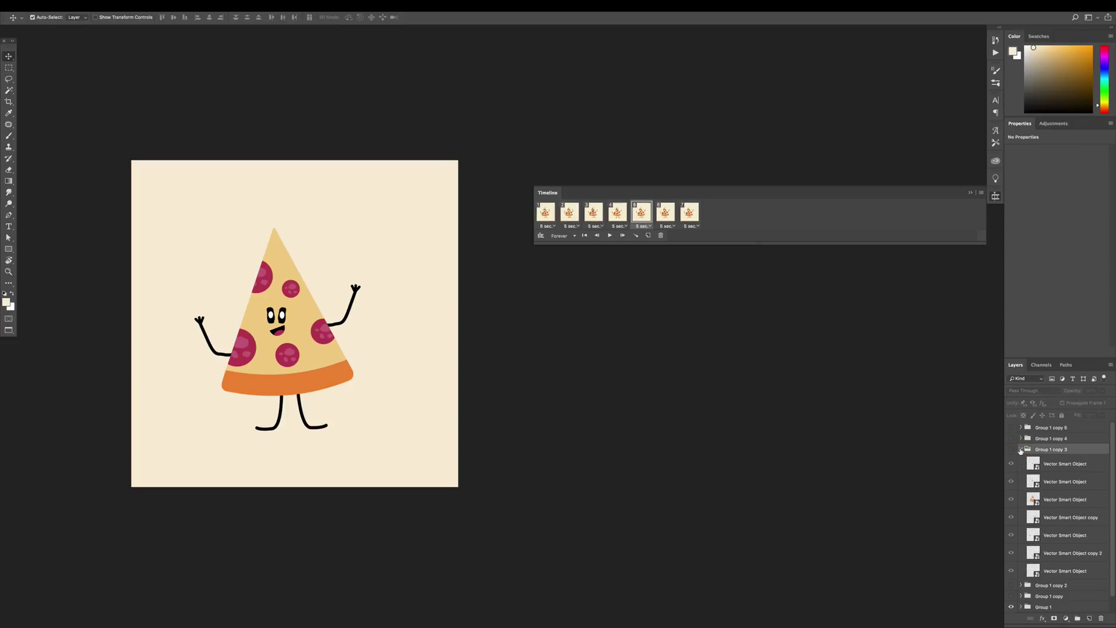
click(1021, 450)
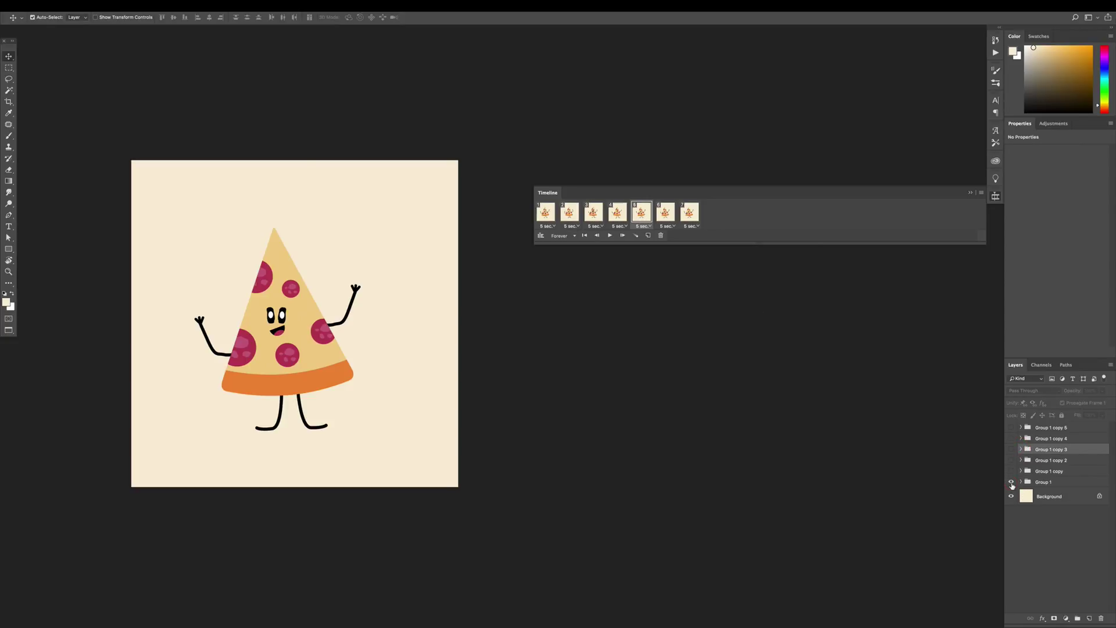
click(1012, 482)
click(645, 219)
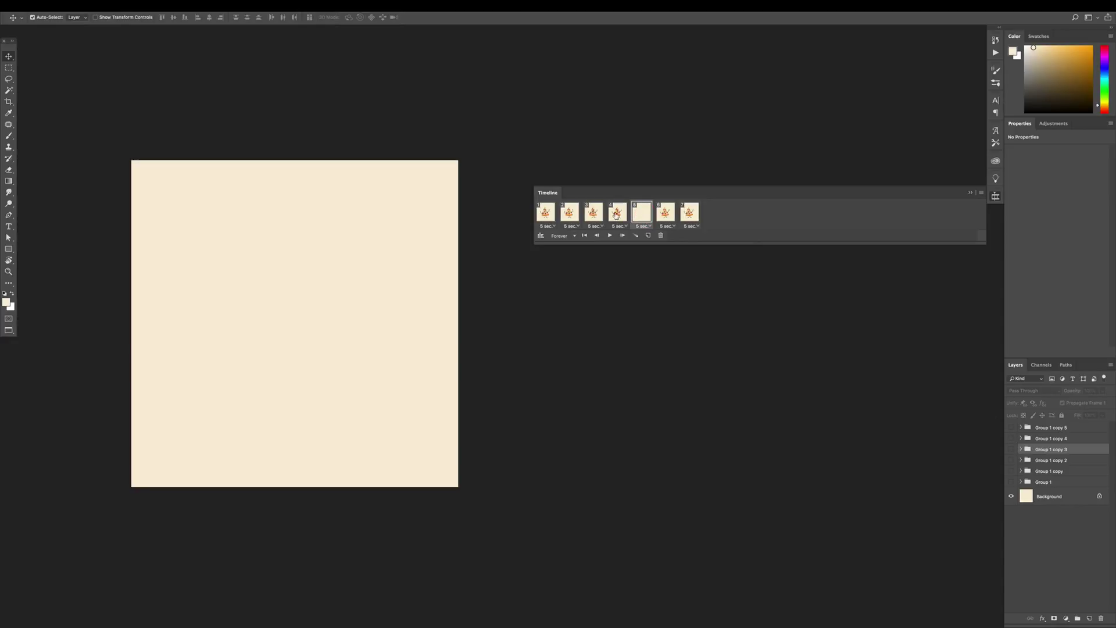
click(615, 215)
click(1013, 439)
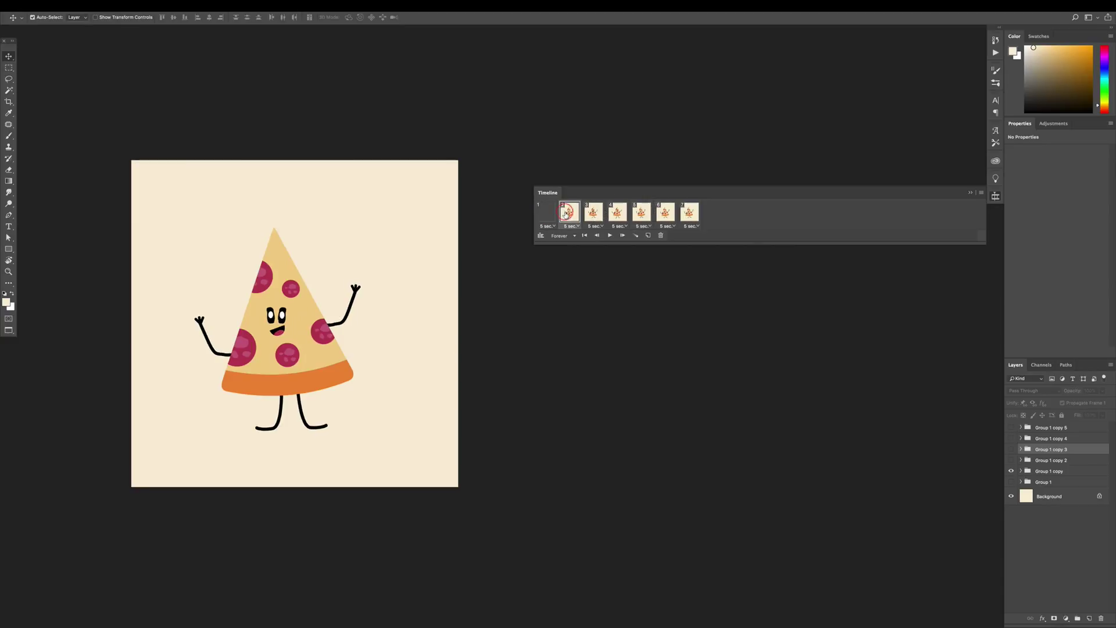
- Step through frames 1 to 7 to review each pose
click(567, 215)
click(545, 215)
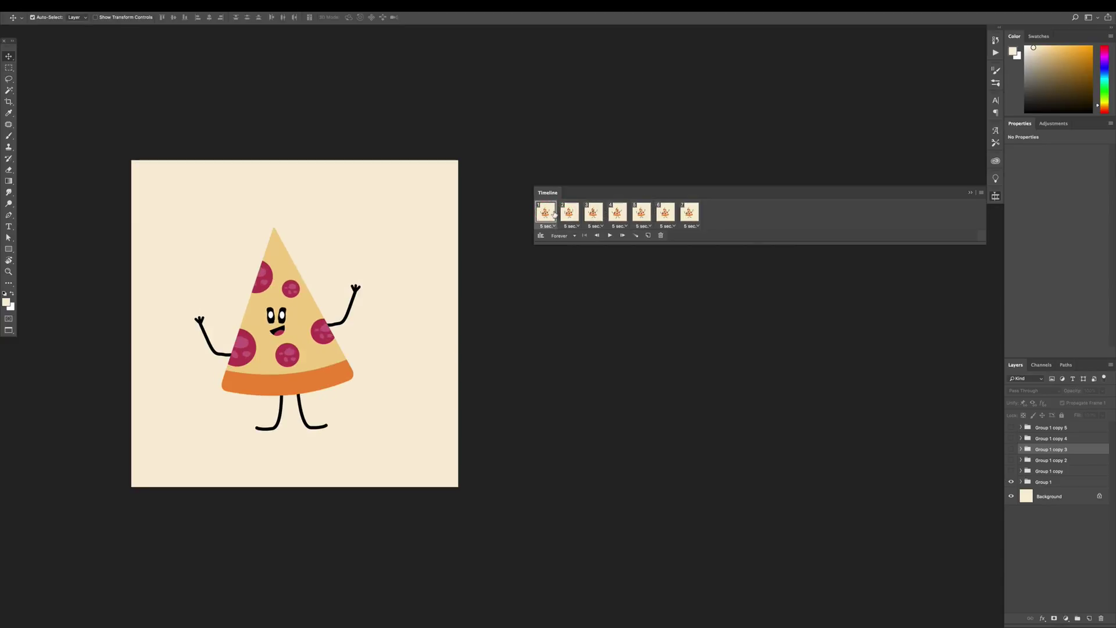
click(570, 215)
click(591, 213)
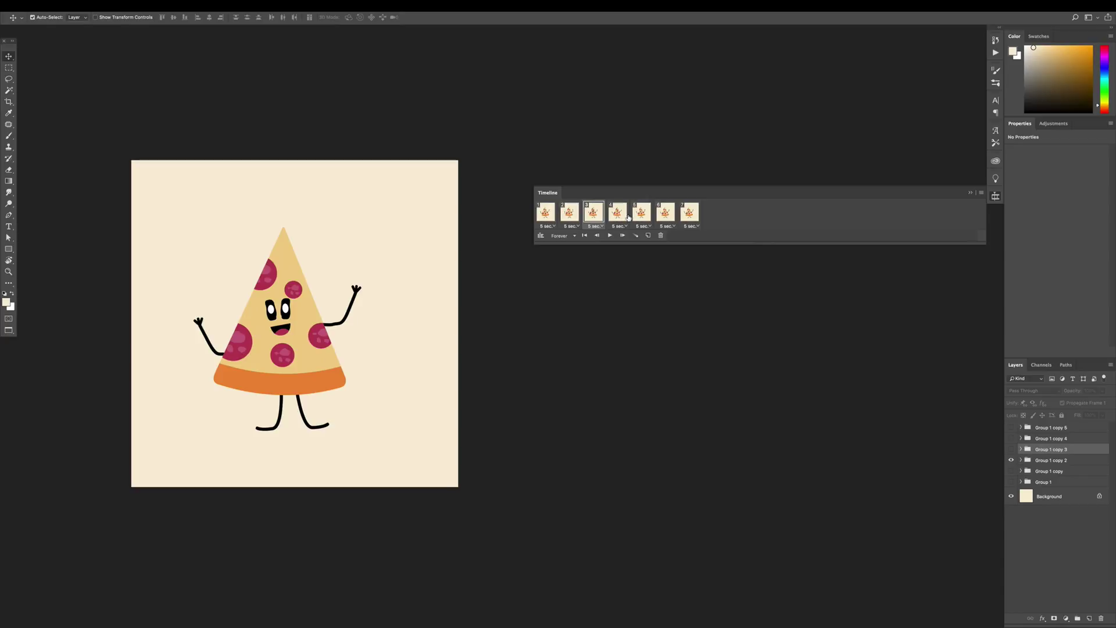
click(621, 215)
click(644, 218)
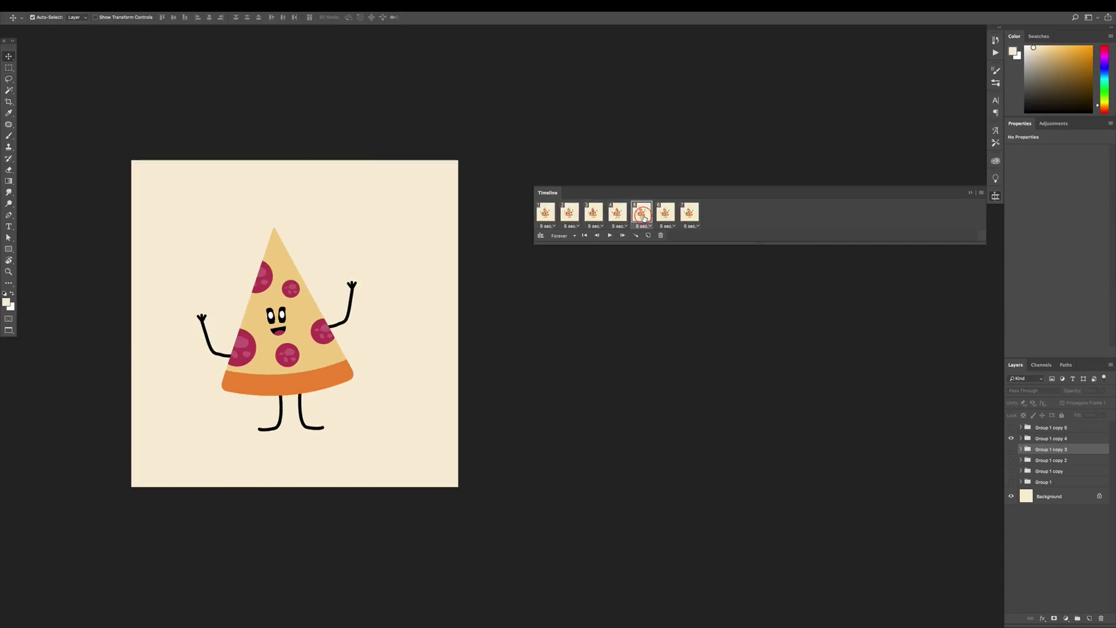
click(667, 218)
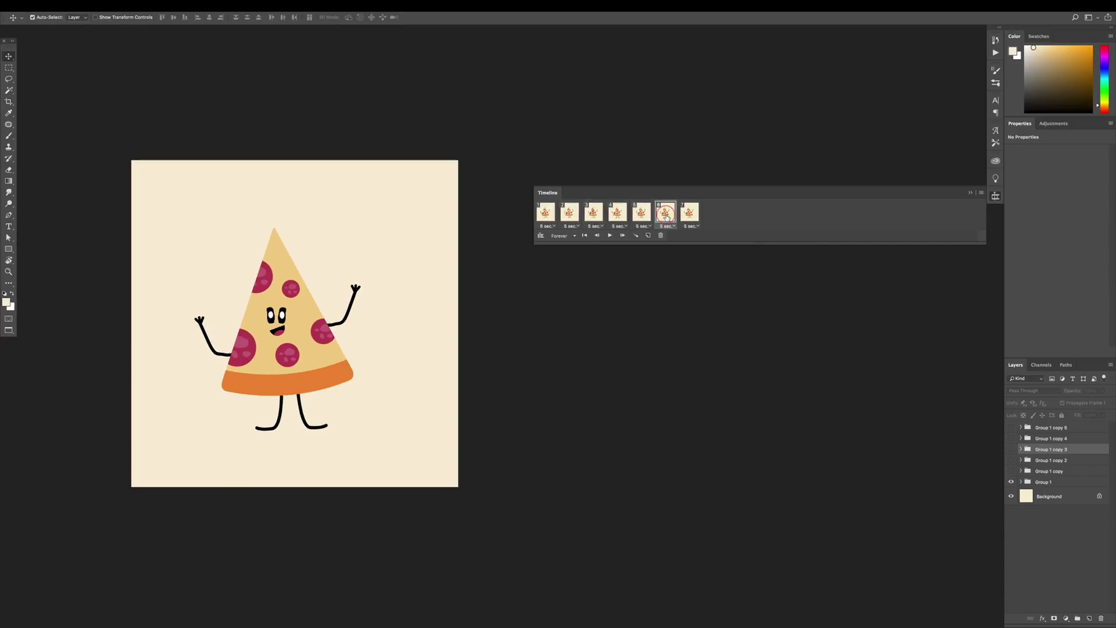
click(689, 216)
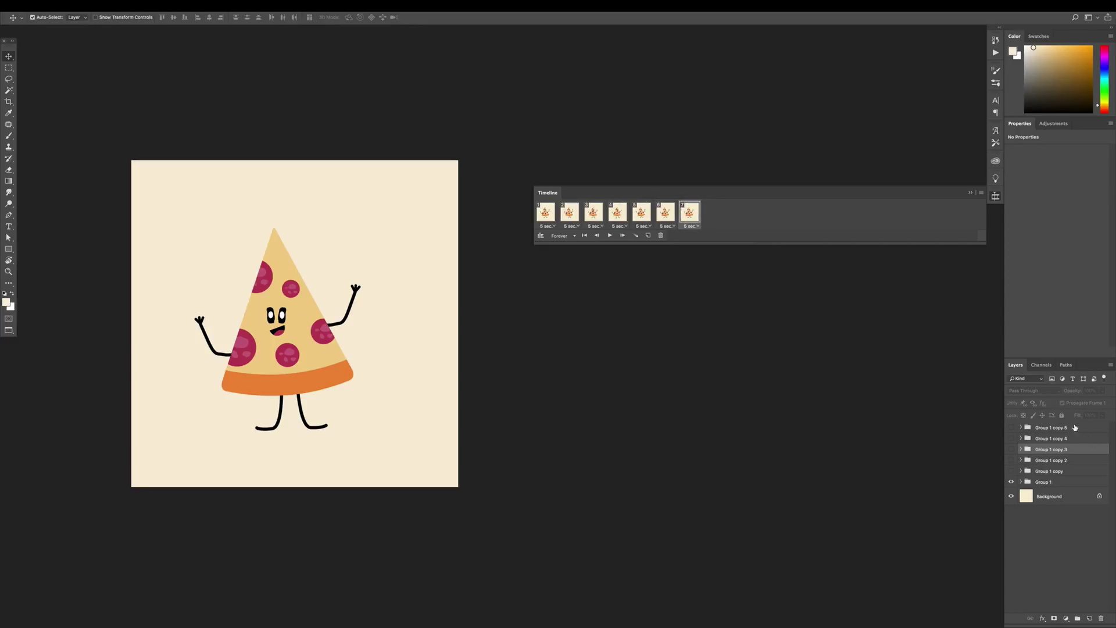
- Show Group 1 copy 5 in frame 7, hide Group 1, and scale the whole pizza up past 108%
click(1011, 427)
click(1011, 482)
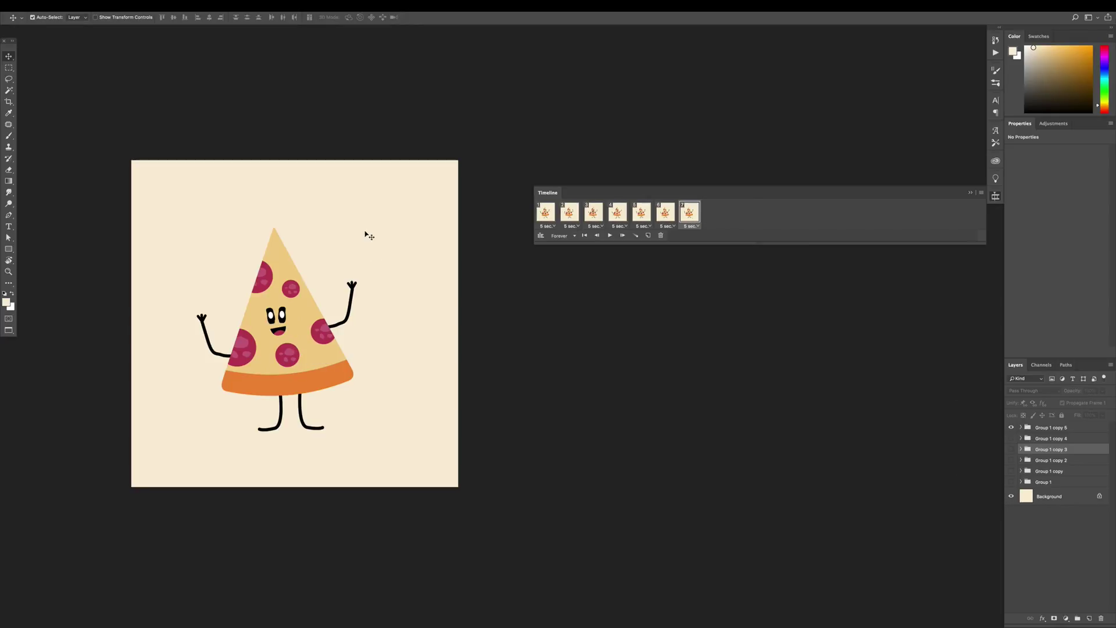
drag(366, 232, 198, 419)
key(ctrl+t)
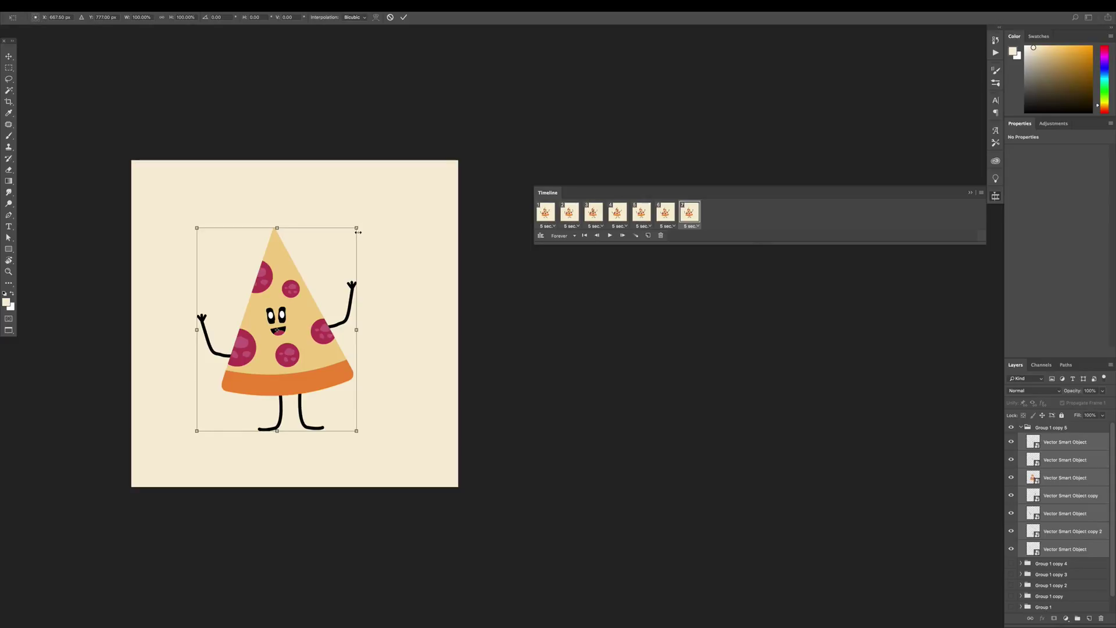
drag(358, 232, 370, 212)
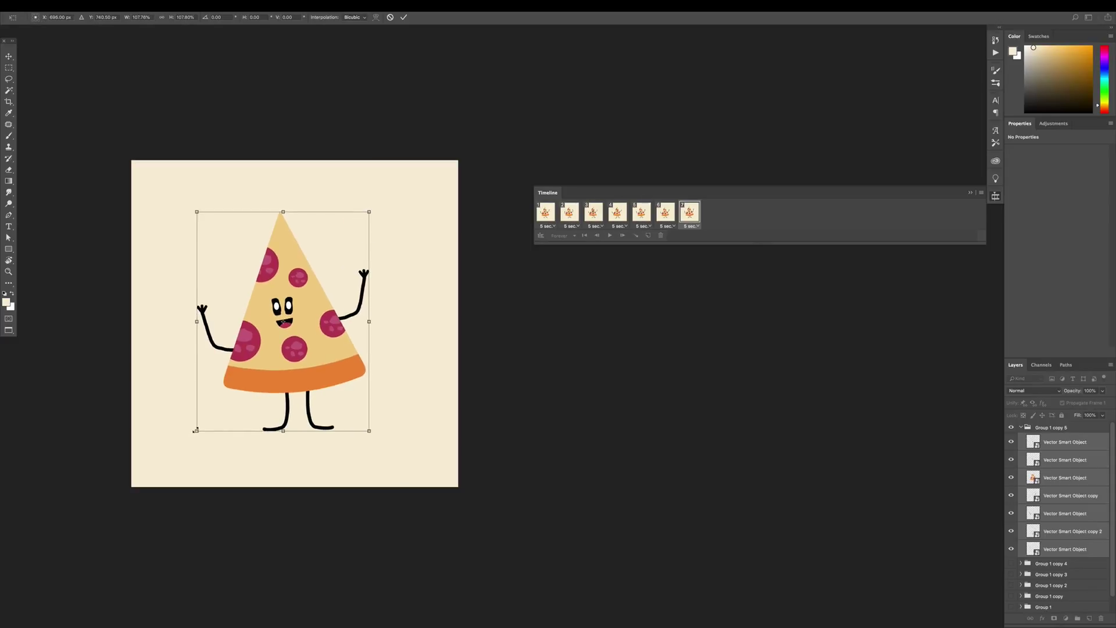
drag(195, 430, 187, 441)
double_click(252, 384)
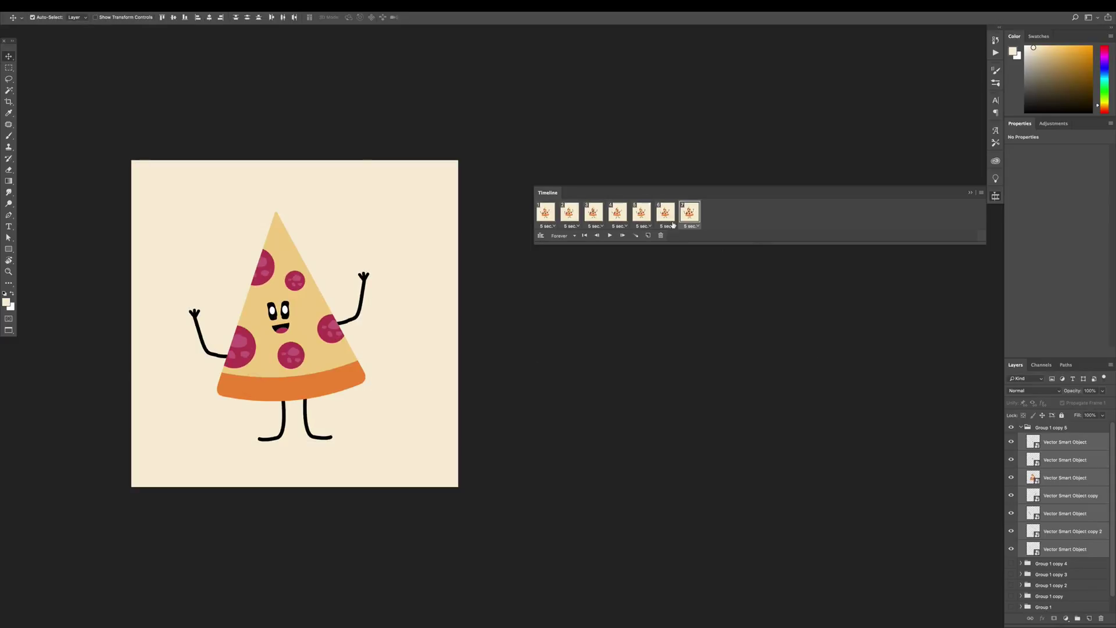
click(672, 220)
click(666, 218)
- Rotate the right arm upward and raise the left arm up and outward
click(400, 274)
click(366, 278)
key(ctrl+t)
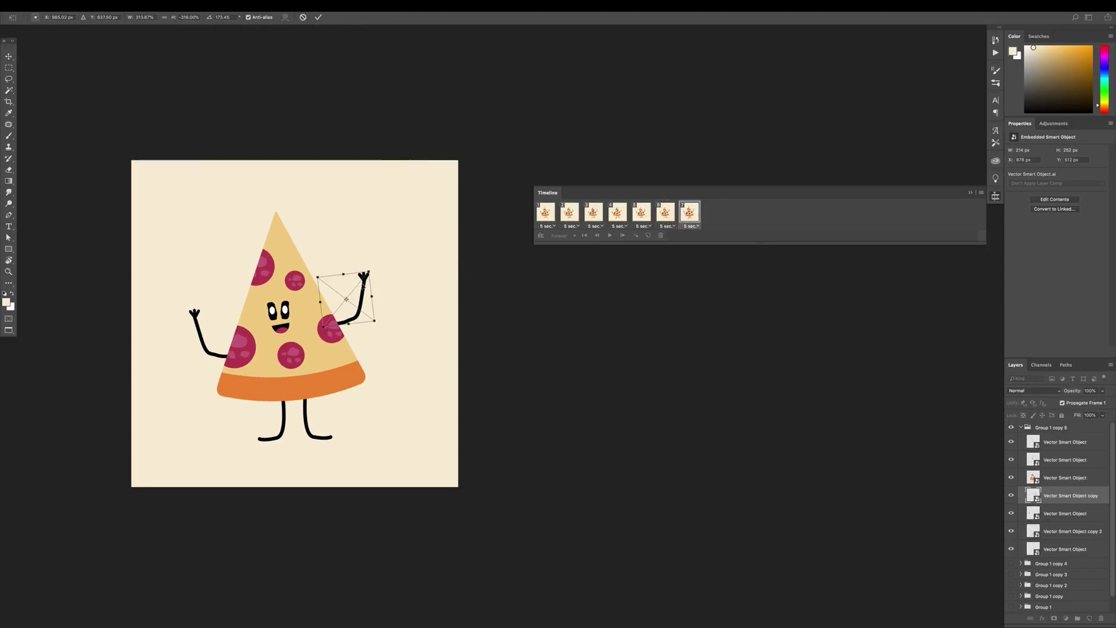
drag(365, 280, 371, 257)
key(Return)
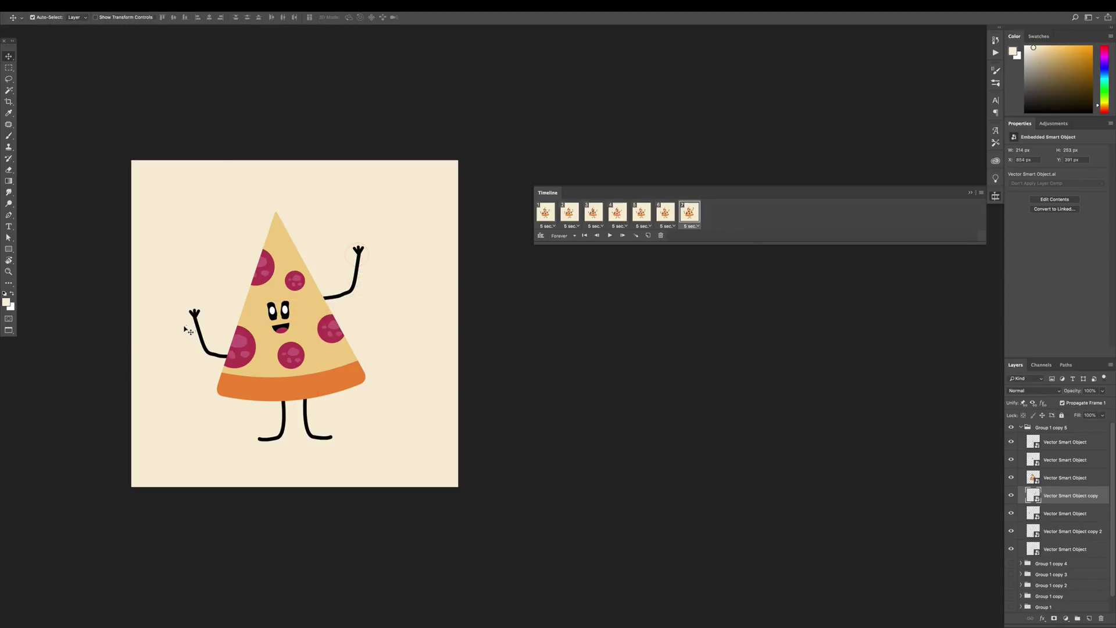
click(195, 315)
key(ctrl+t)
mouse_move(204, 317)
mouse_down()
mouse_move(189, 293)
mouse_move(197, 275)
mouse_up()
key(Return)
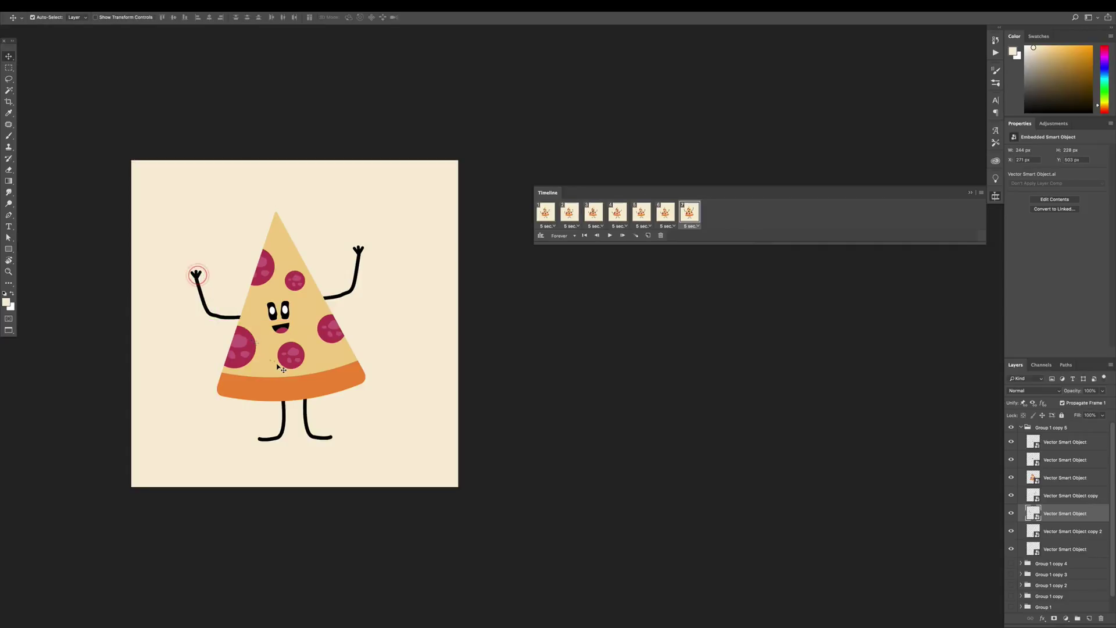
- Move the right leg into a diagonal kick and rotate the left leg outward
click(312, 437)
key(ctrl+t)
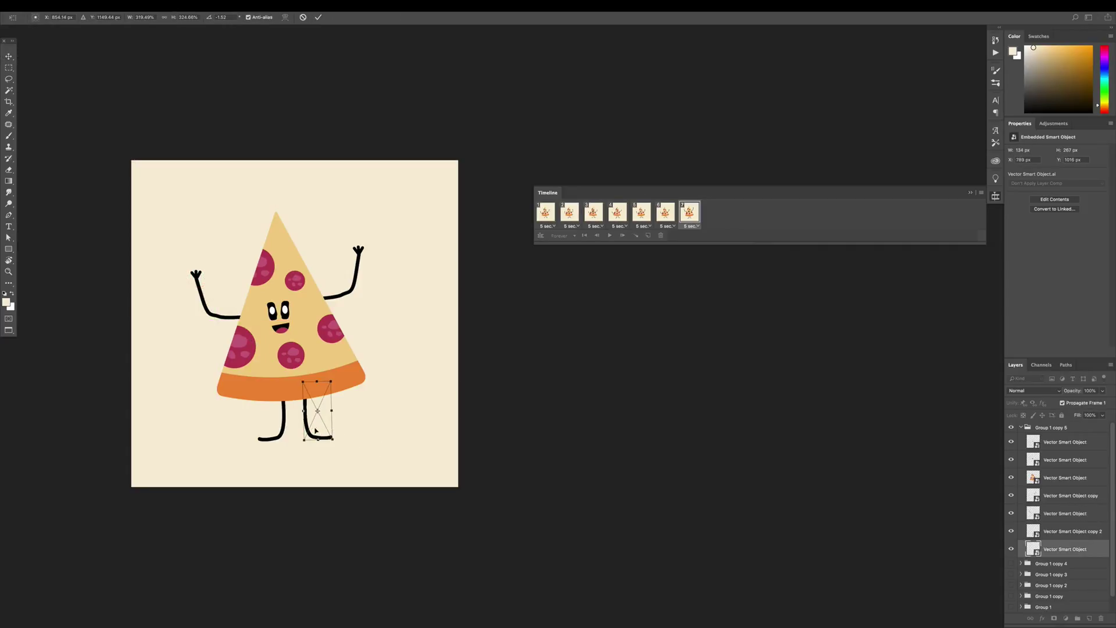
mouse_move(316, 430)
mouse_down()
mouse_move(383, 410)
mouse_move(317, 427)
mouse_up()
double_click(315, 426)
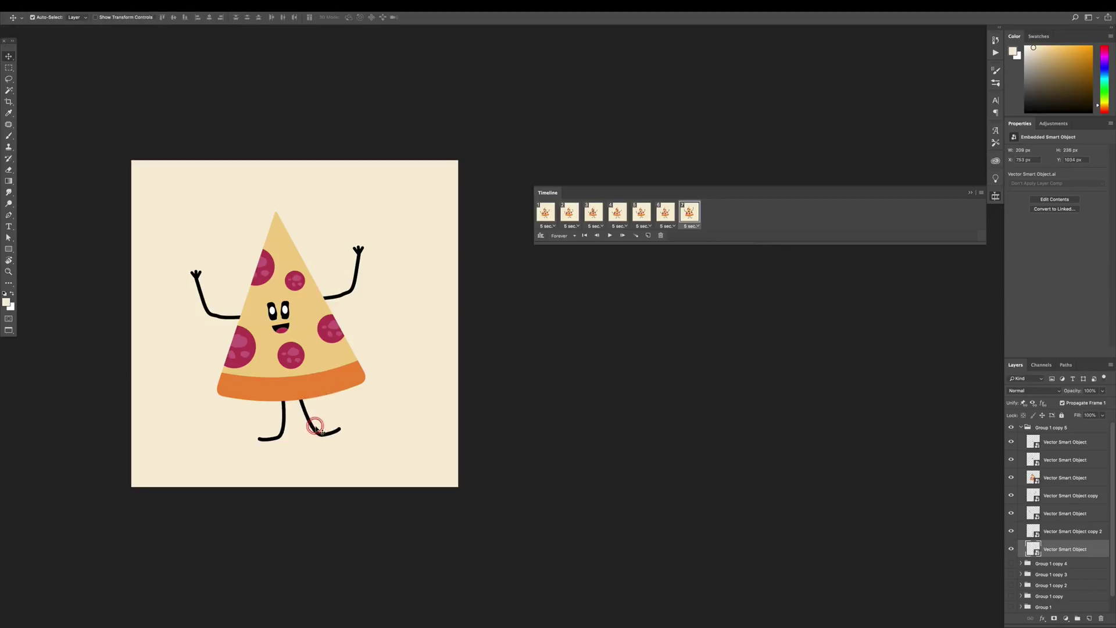
click(283, 439)
key(ctrl+t)
drag(388, 403, 377, 419)
double_click(279, 424)
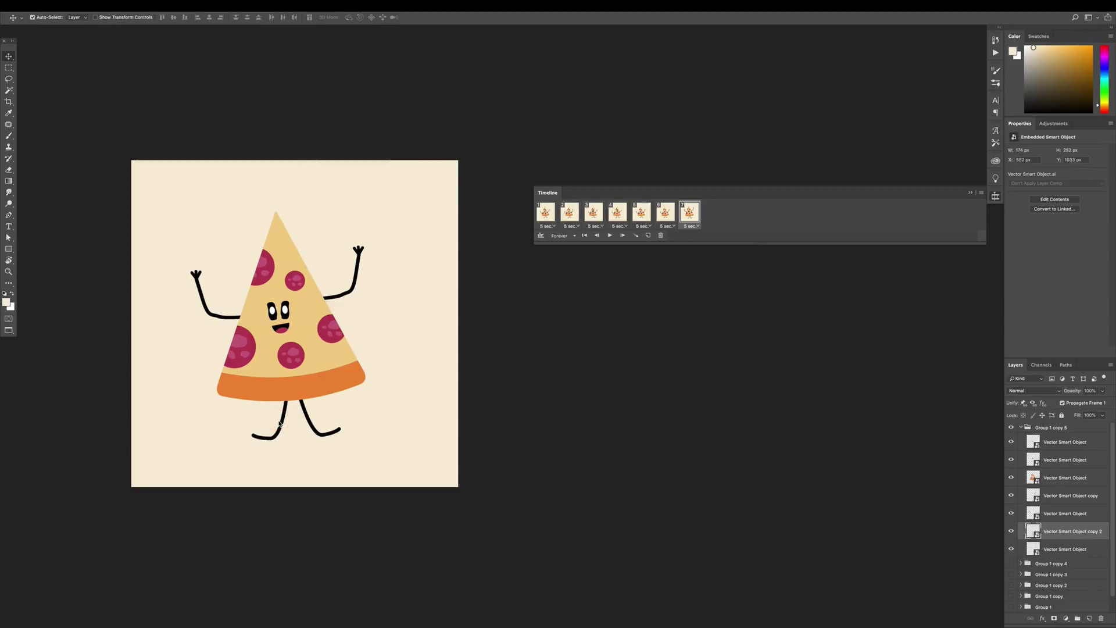
- Enlarge the face to over 110% and nudge it down
click(290, 318)
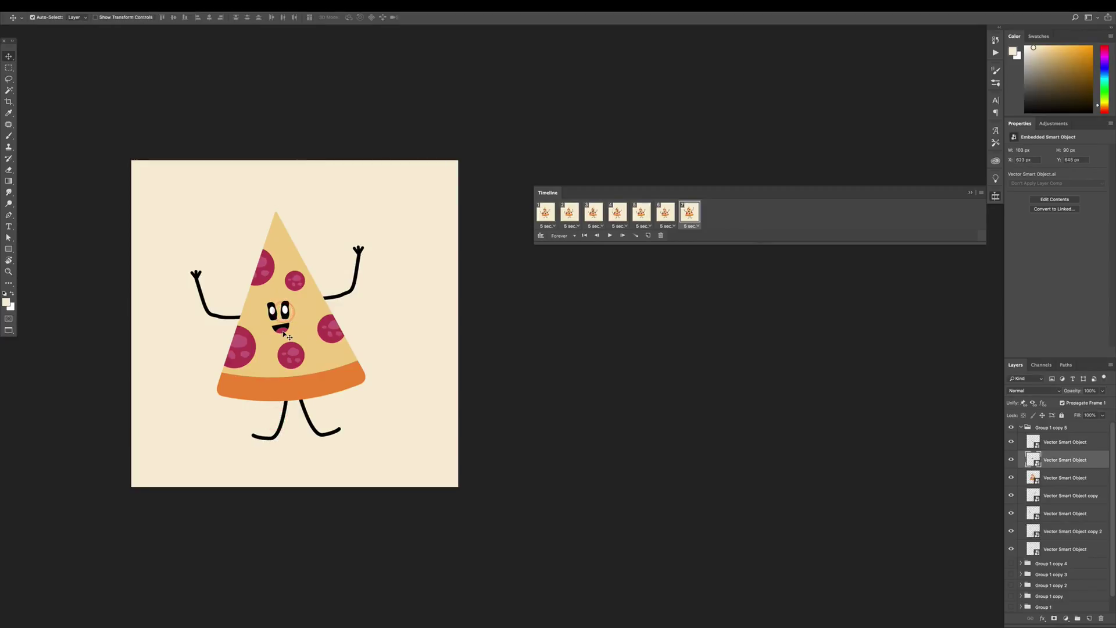
key(ctrl+t)
drag(293, 295, 294, 285)
drag(284, 327, 284, 333)
key(Return)
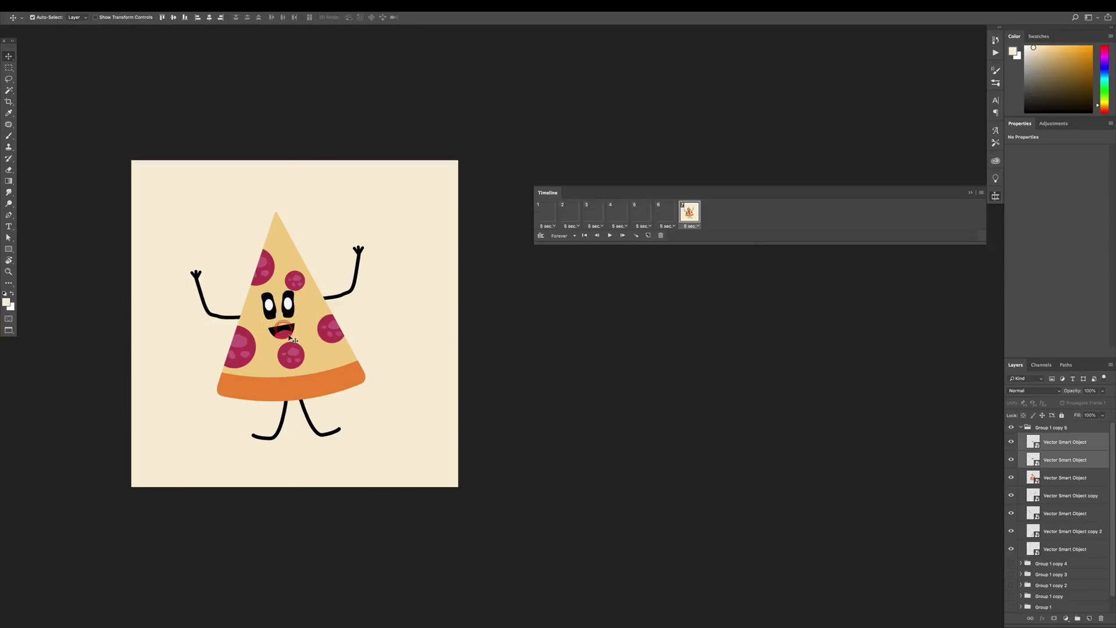
- Tilt the pizza body slightly, then compare with frame 6 and return to frame 1
click(314, 348)
key(ctrl+t)
drag(462, 311, 473, 325)
key(Return)
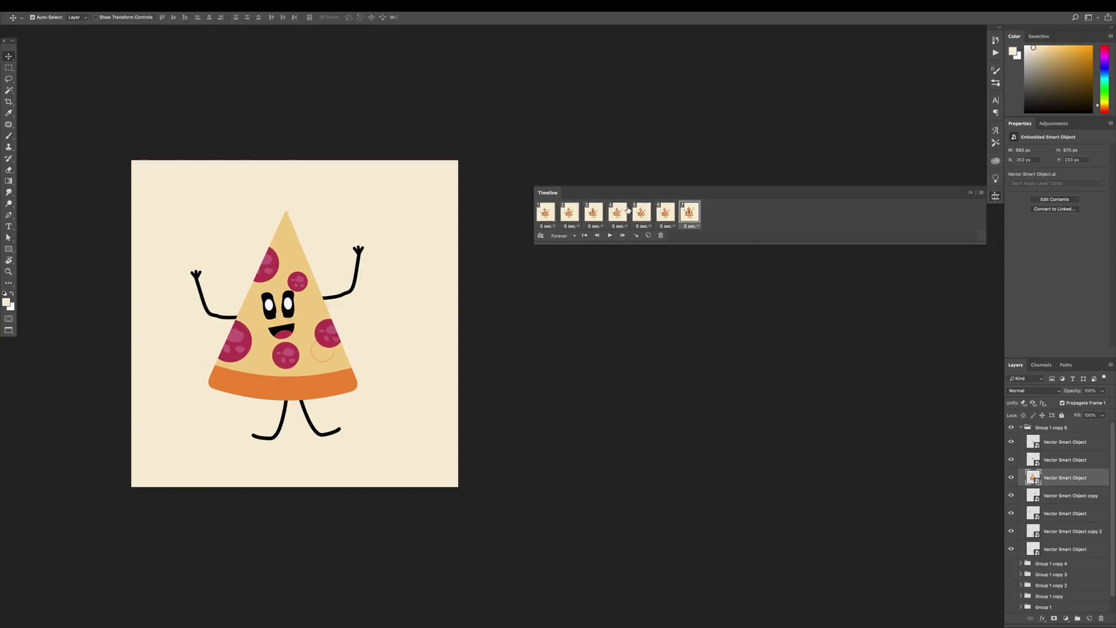
click(665, 212)
click(550, 219)
- Set every frame's delay to 0.2 seconds and preview the playback
shift+click(689, 212)
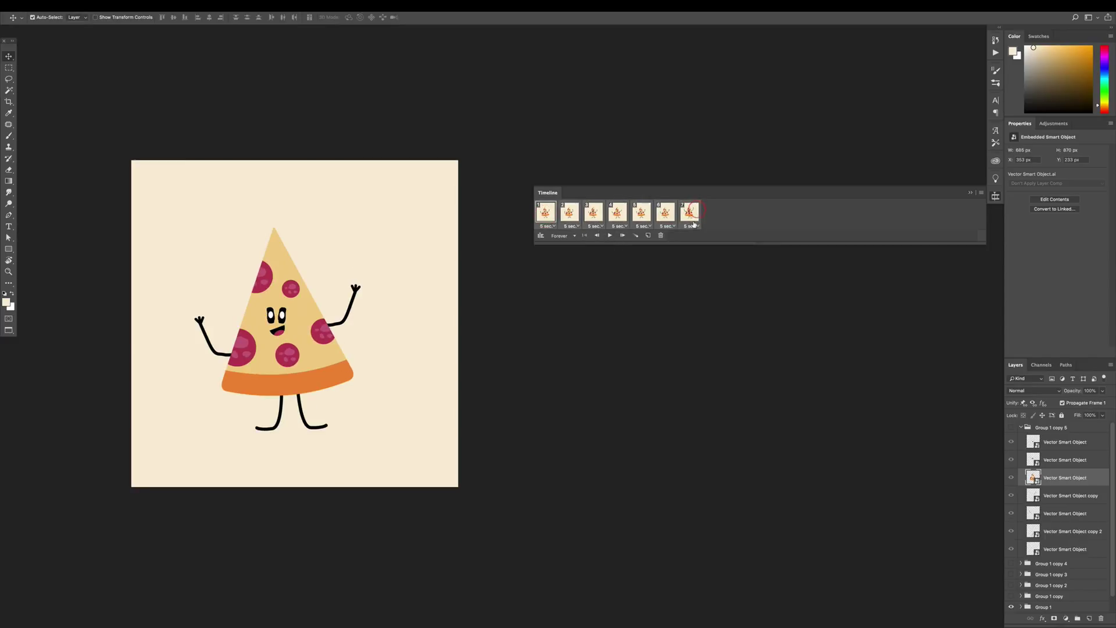
click(693, 169)
click(609, 235)
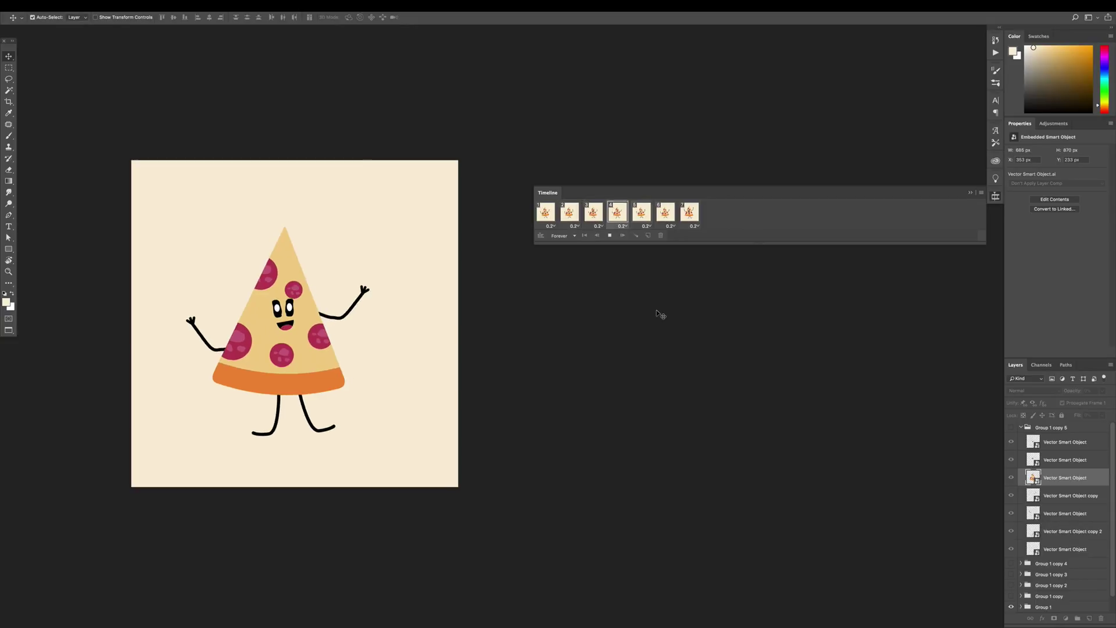
click(697, 214)
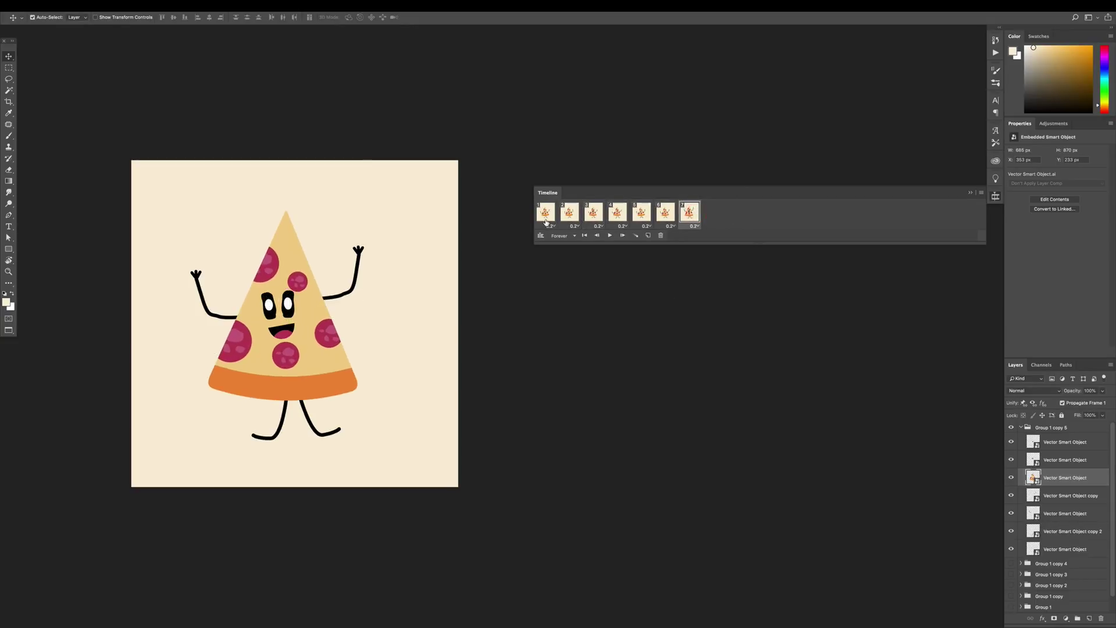
click(540, 214)
- Apply a custom 0.07-second delay to all frames and play the animation
click(544, 226)
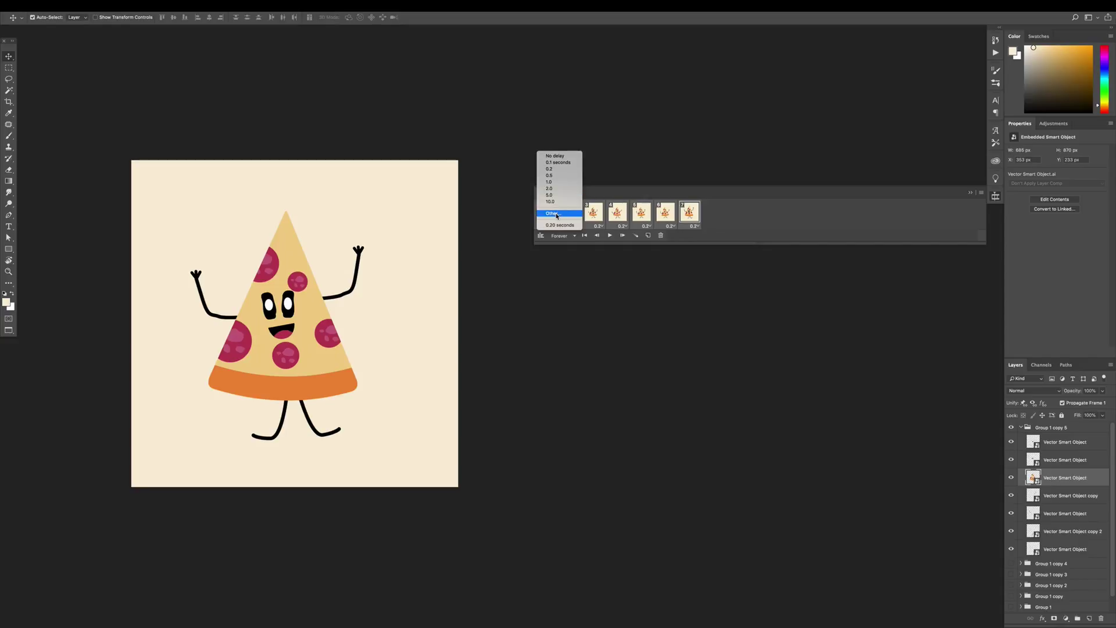
click(557, 215)
text(0.07)
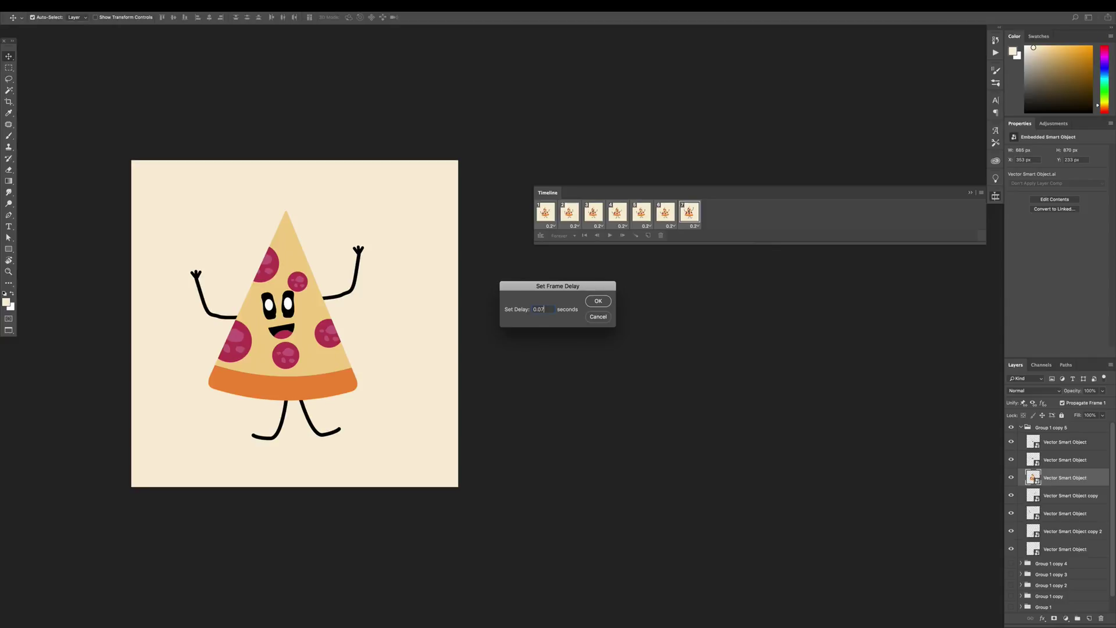
click(599, 302)
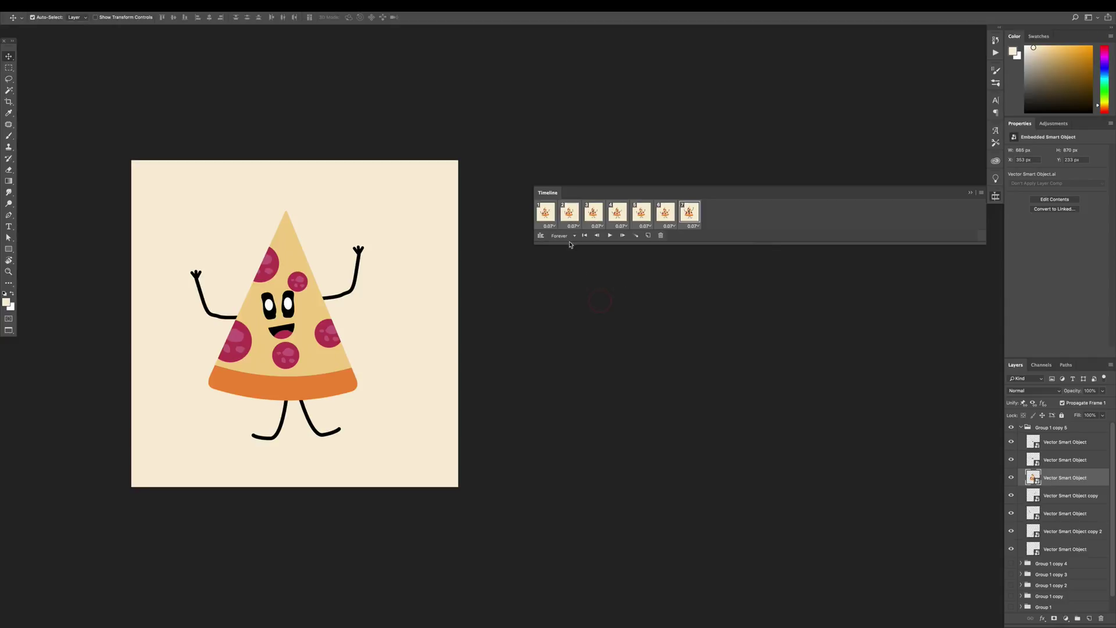
click(610, 235)
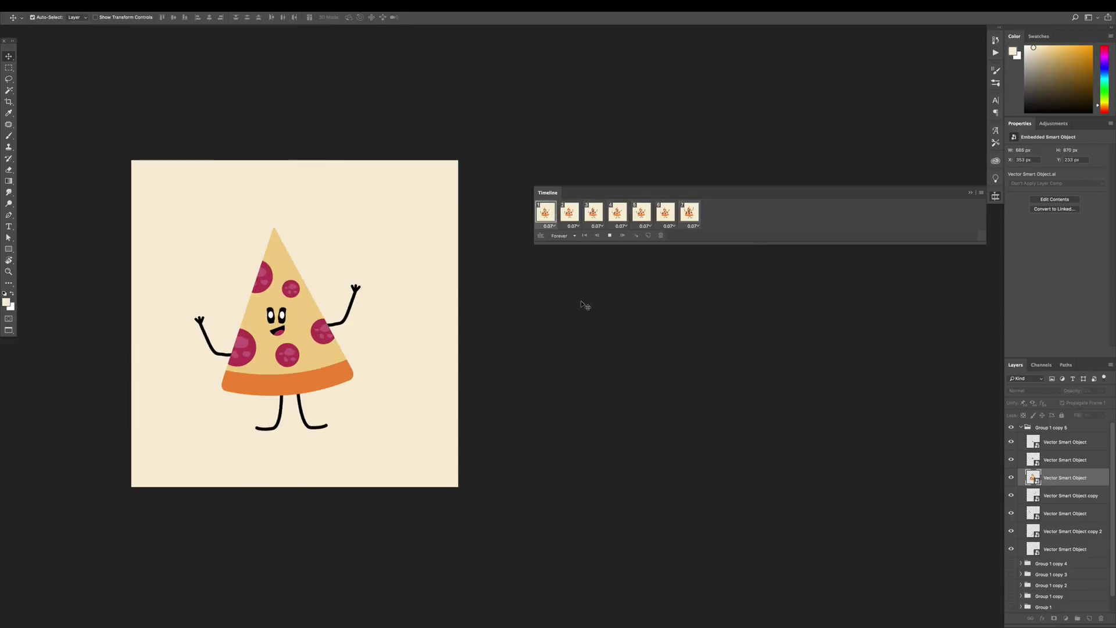
- Set all frames to a 0.5-second delay and play the animation briefly
click(546, 212)
shift+click(689, 212)
click(698, 175)
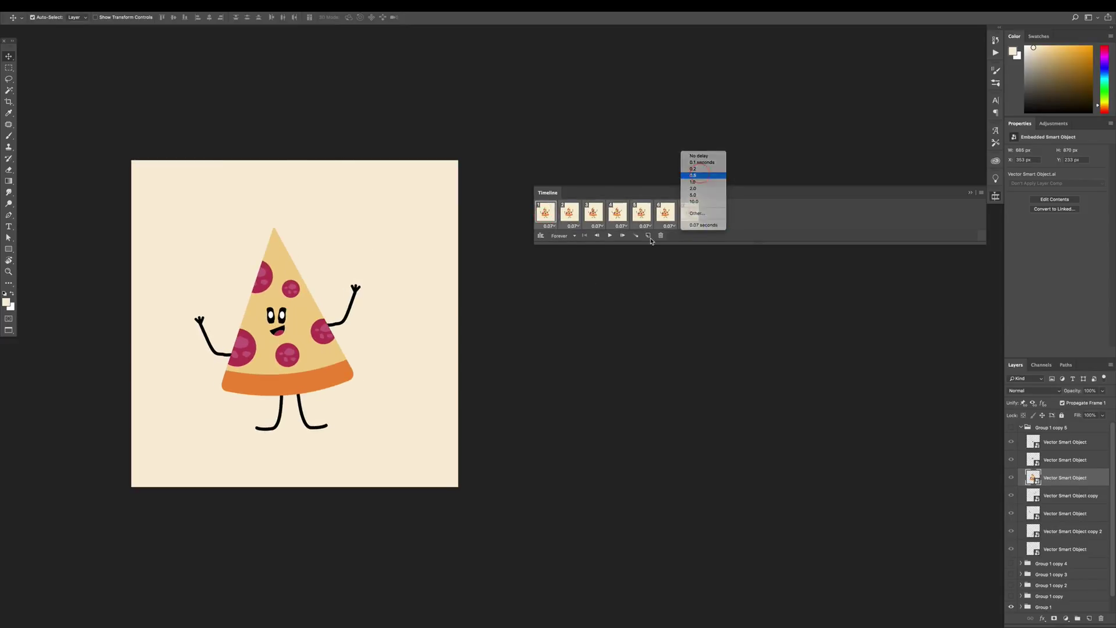
click(609, 236)
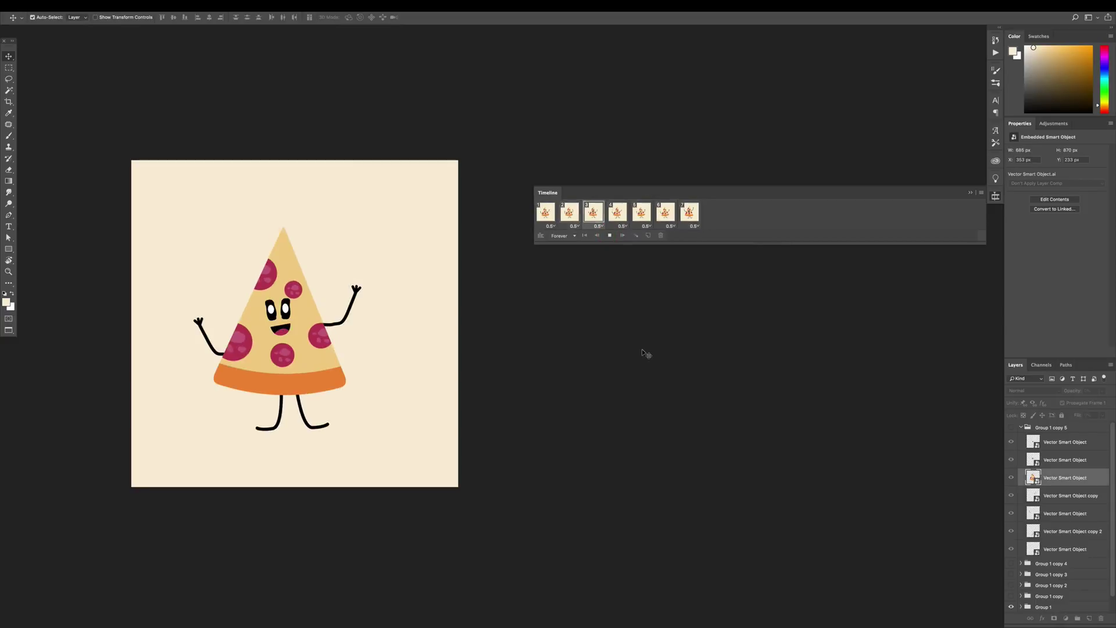
key(space)
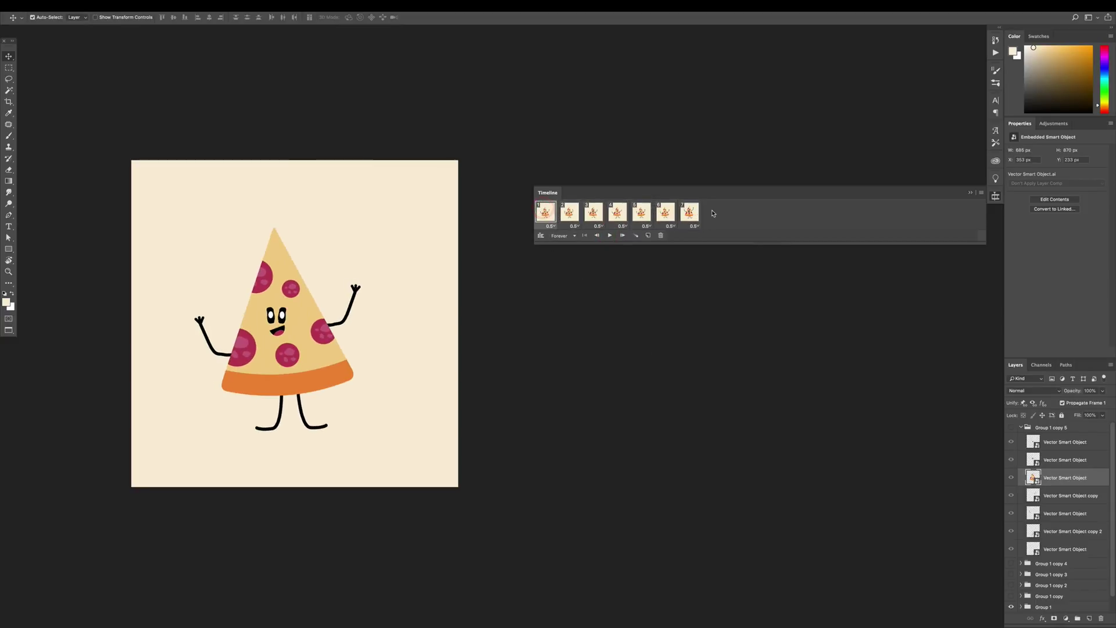
- Change all frame delays to a custom 0.3 seconds and play the dance
shift+click(689, 212)
click(693, 213)
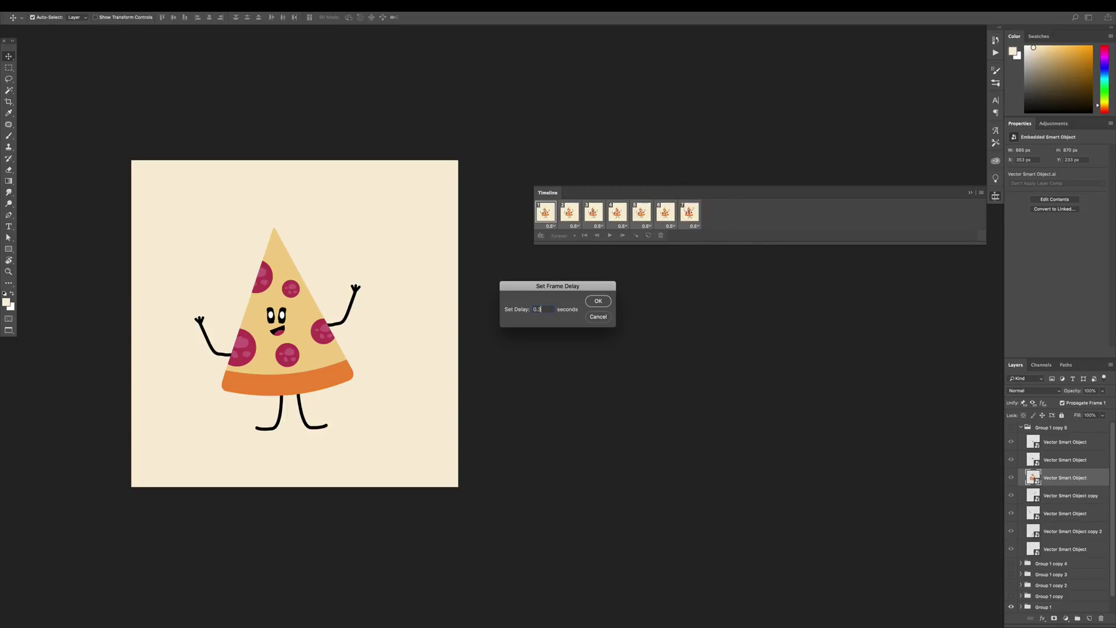
key(Return)
click(608, 235)
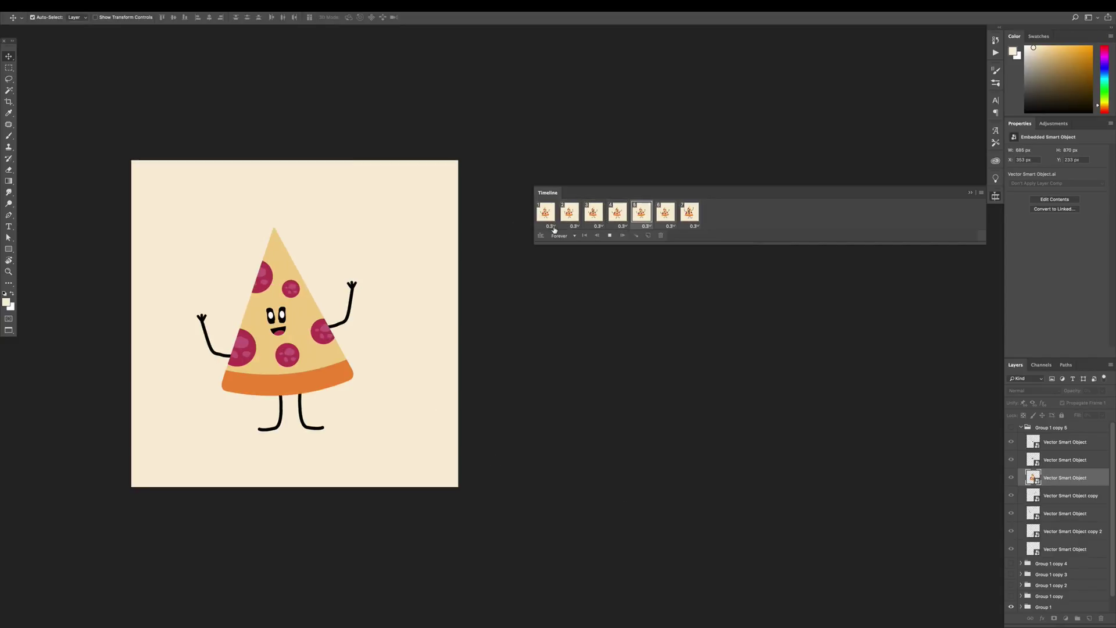
- Zoom in on the pizza, fit the canvas back to screen, and close the Timeline panel
key(ctrl+plus)
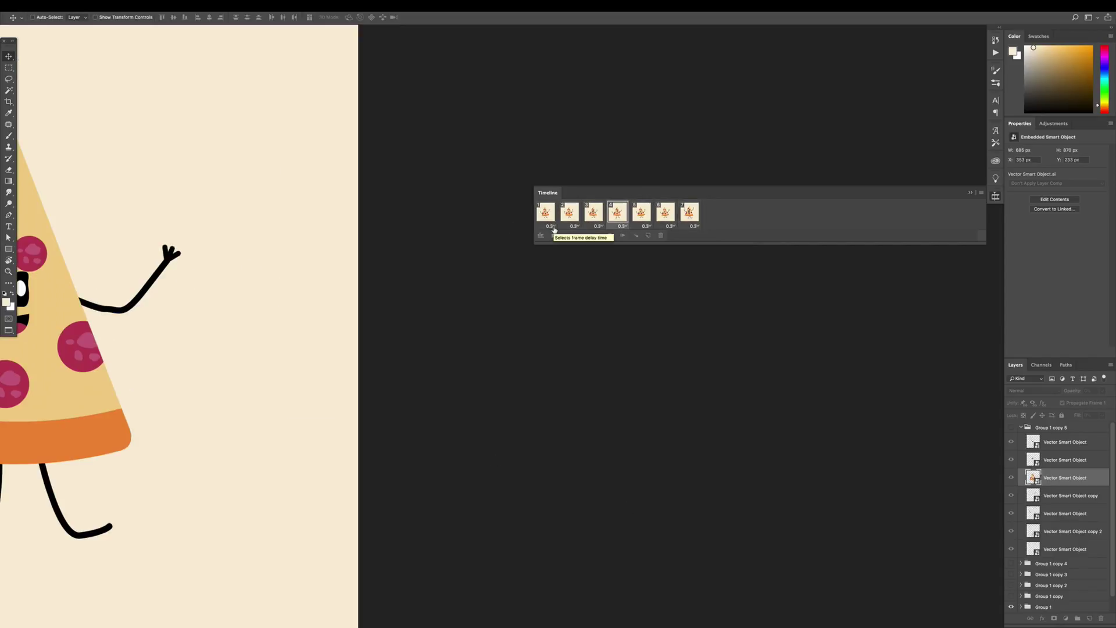
key(ctrl+0)
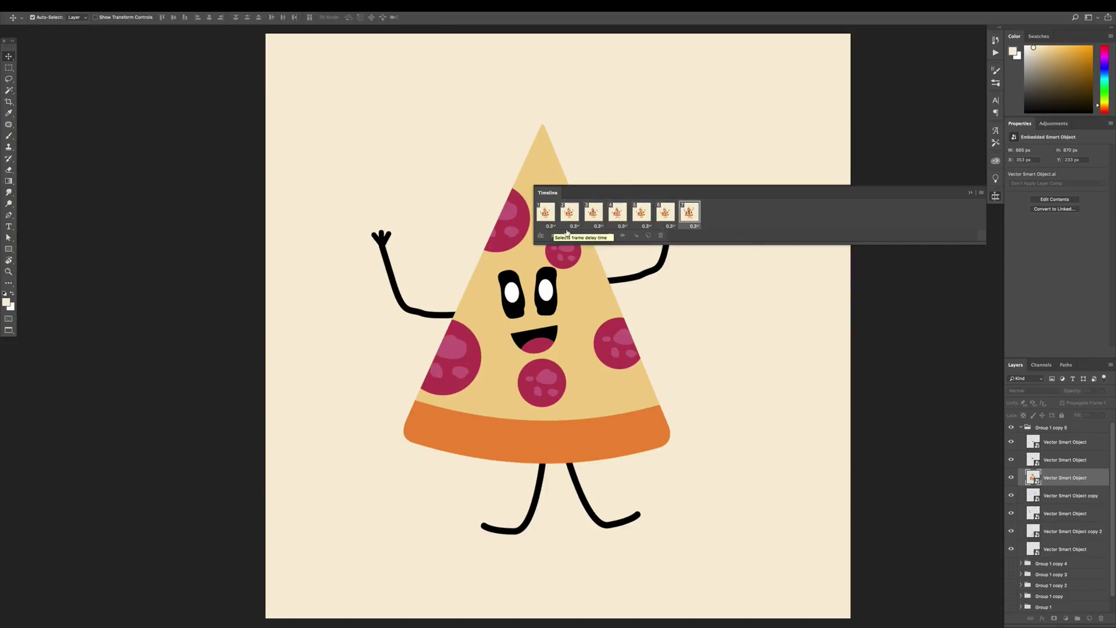
click(970, 192)
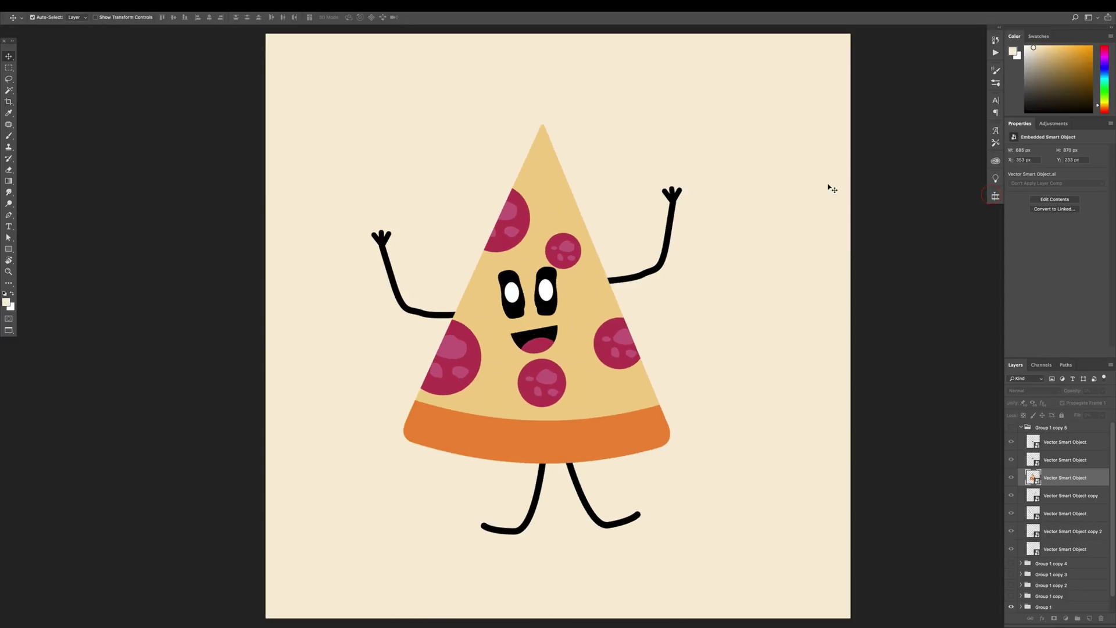